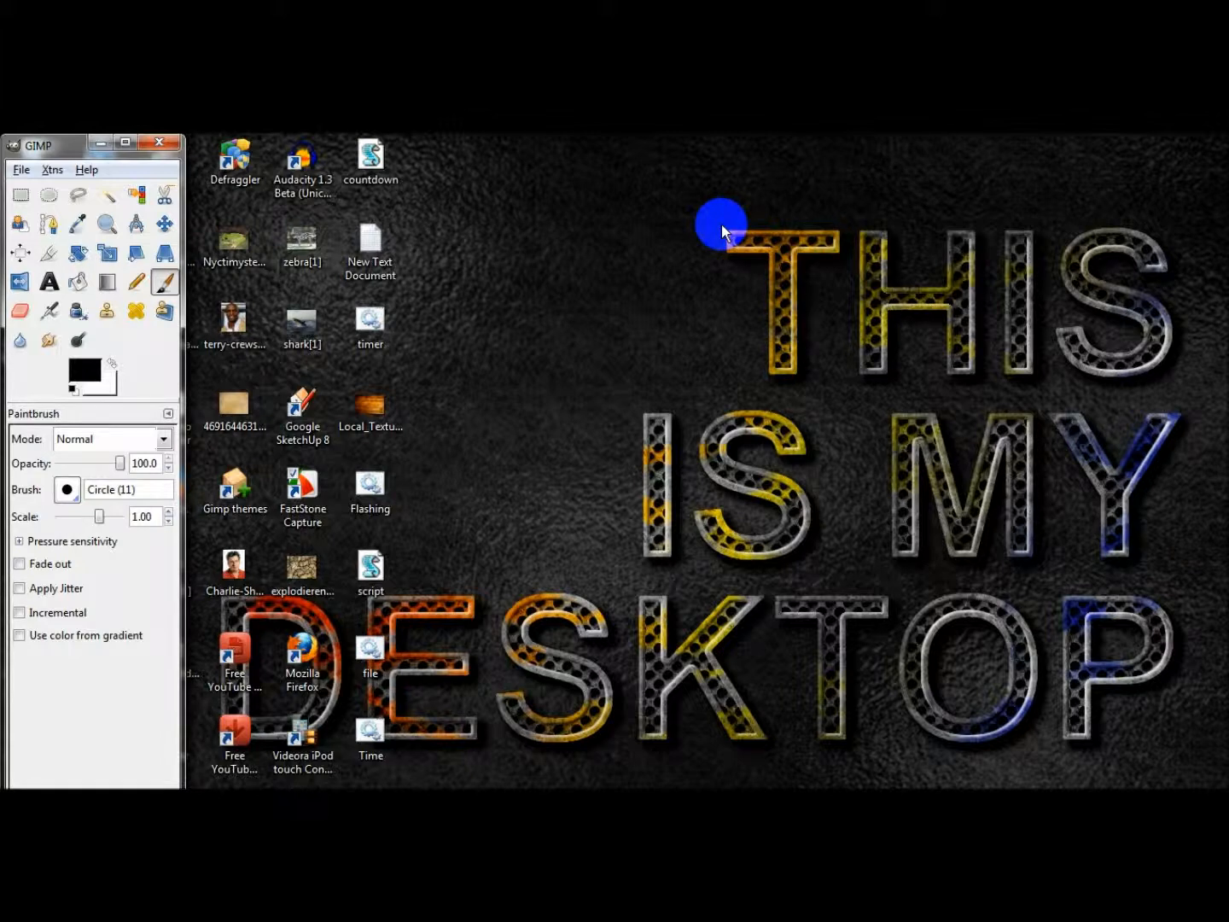
View the brown parchment texture image from the desktop, then close its preview.
double_click(247, 405)
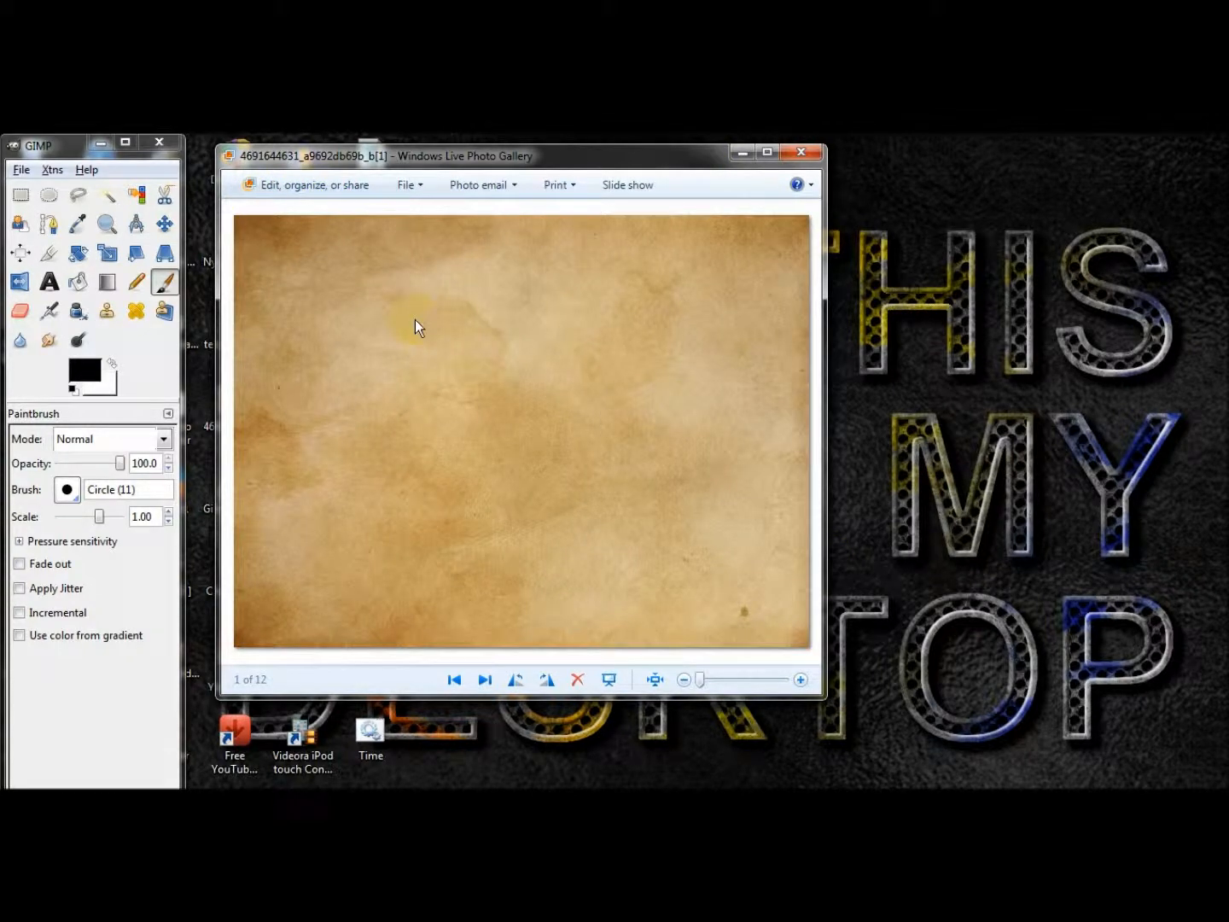
left_click(792, 158)
Bring up GIMP's Layers dock and place it beside the working area.
mouse_move(246, 803)
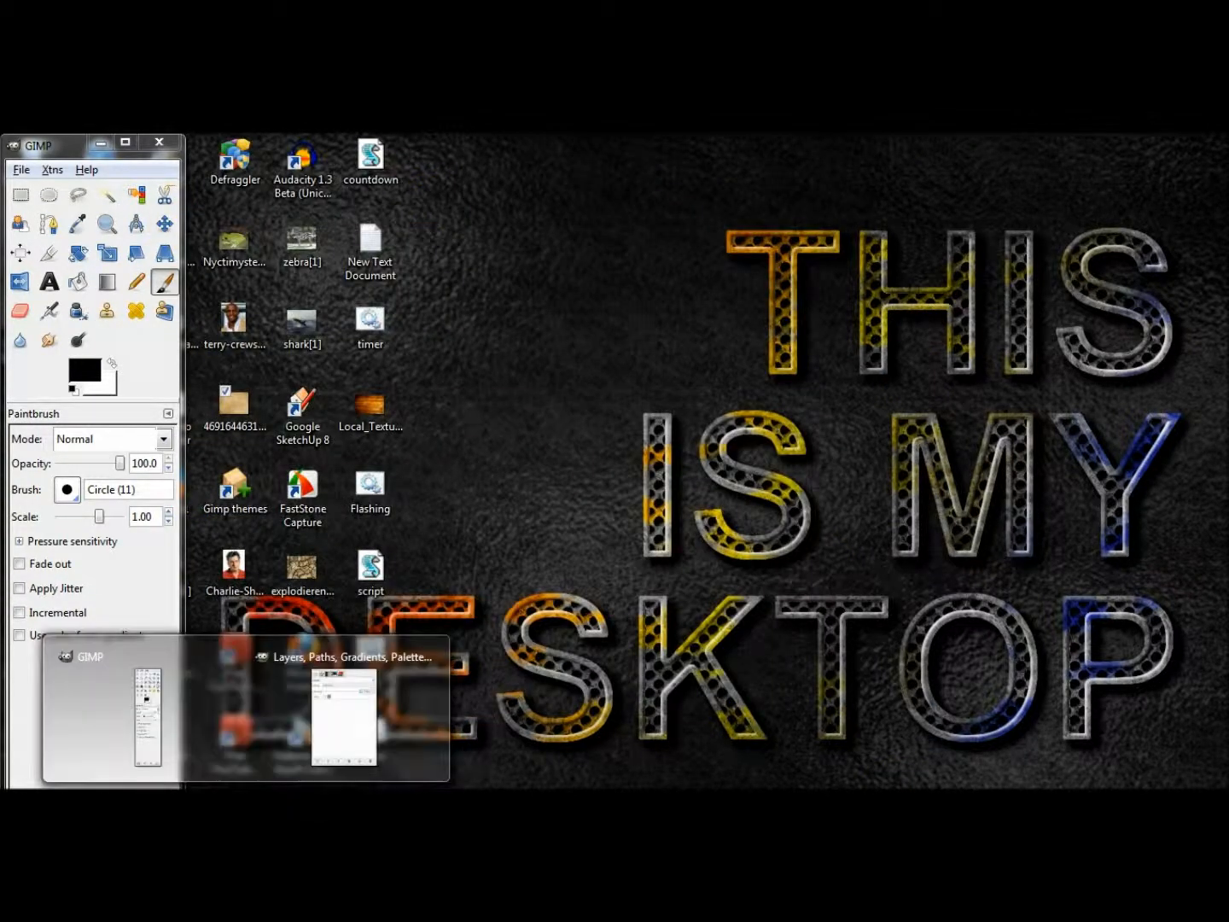
left_click(327, 707)
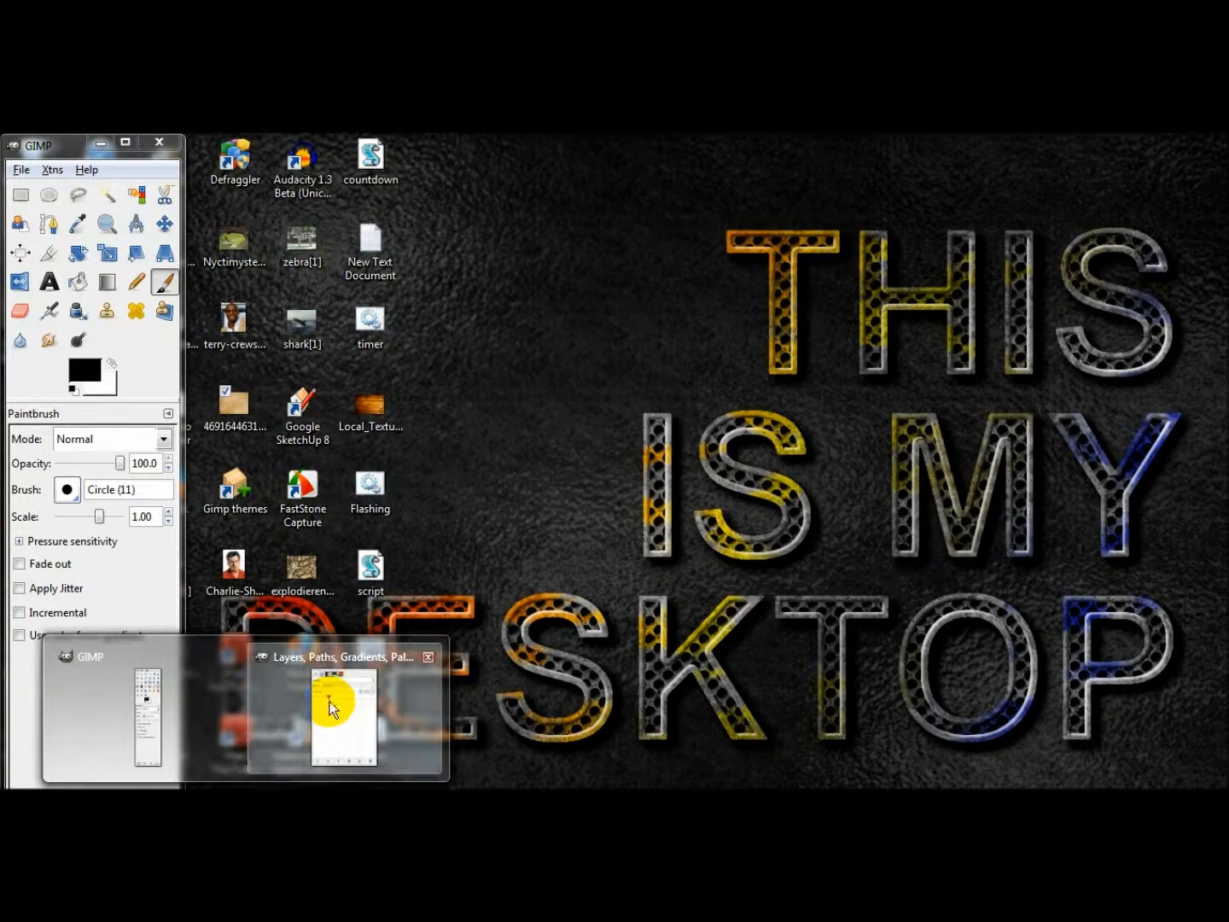
left_click_drag(995, 314, 937, 315)
Create a new 800x600 pixel image from the template and place its window between the toolbox and Layers dock.
left_click(22, 169)
left_click(38, 200)
left_click(269, 284)
left_click(269, 324)
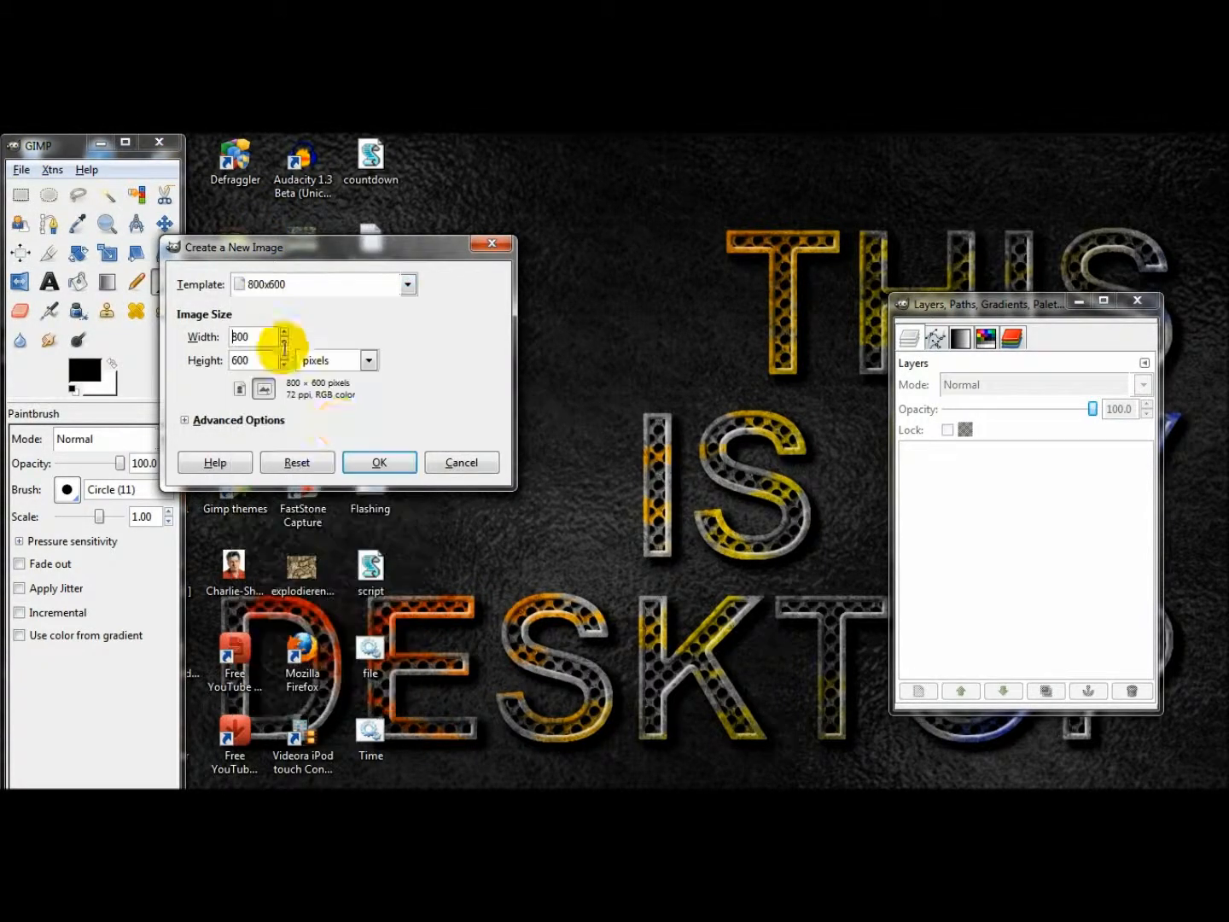
left_click(379, 463)
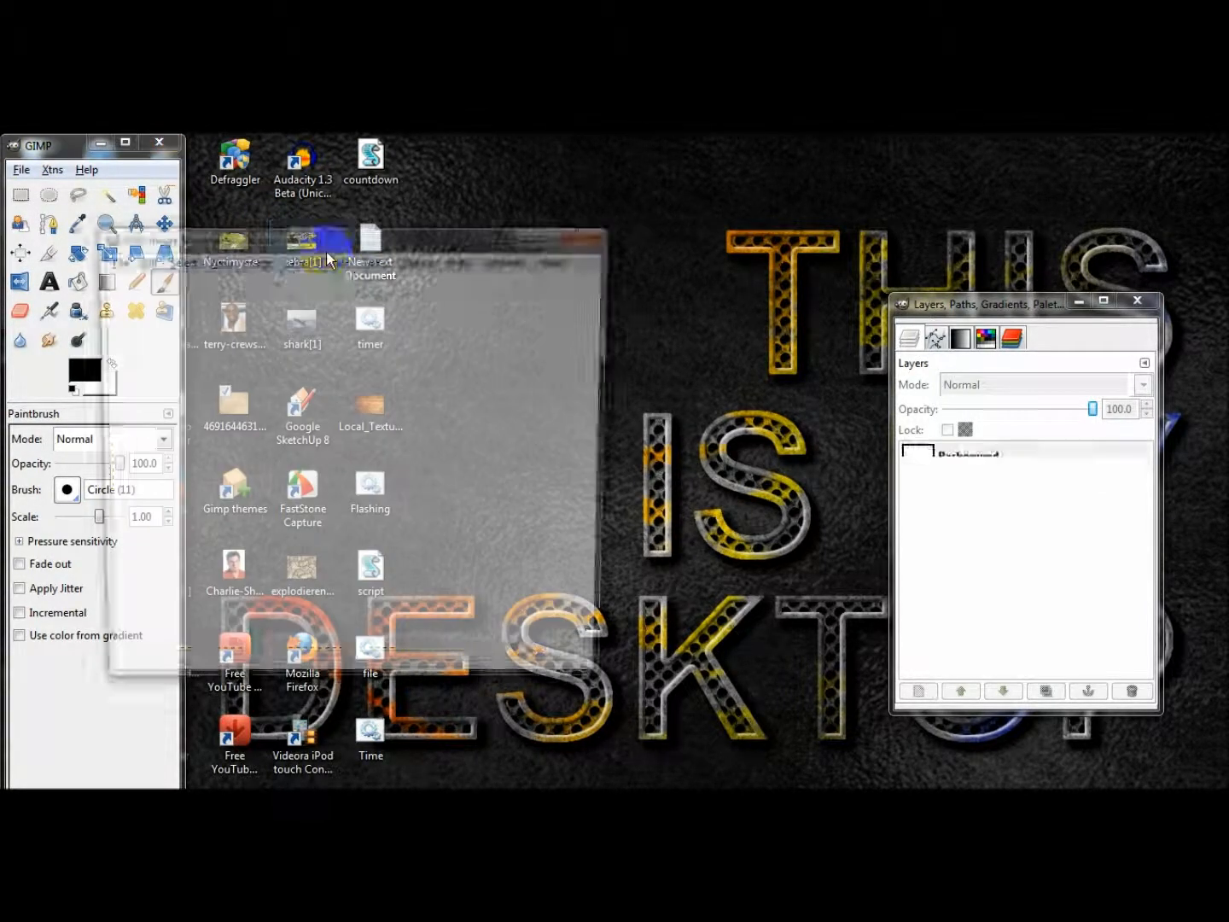
left_click_drag(323, 239, 474, 224)
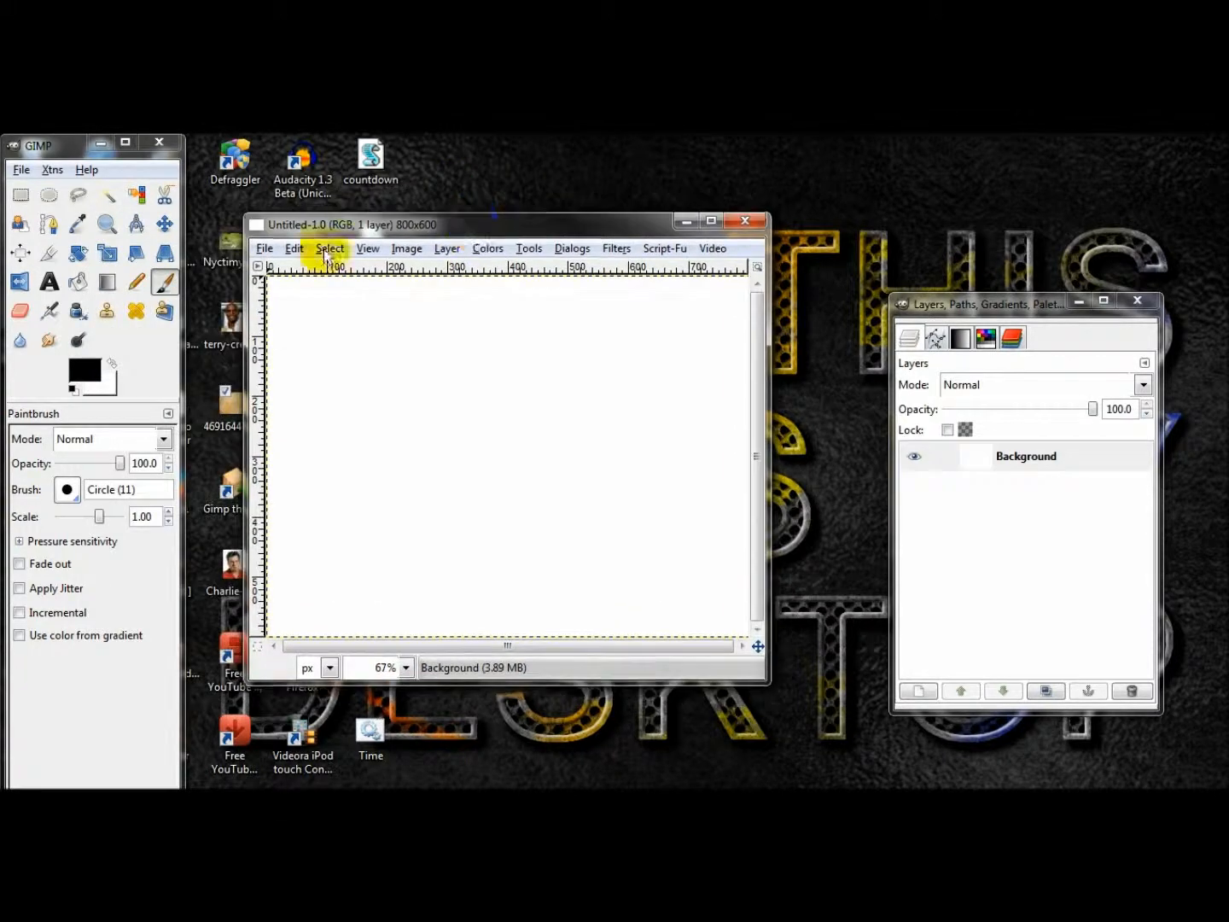
Add a text layer reading "GIMP" in capitals to the canvas.
left_click(52, 288)
left_click(299, 389)
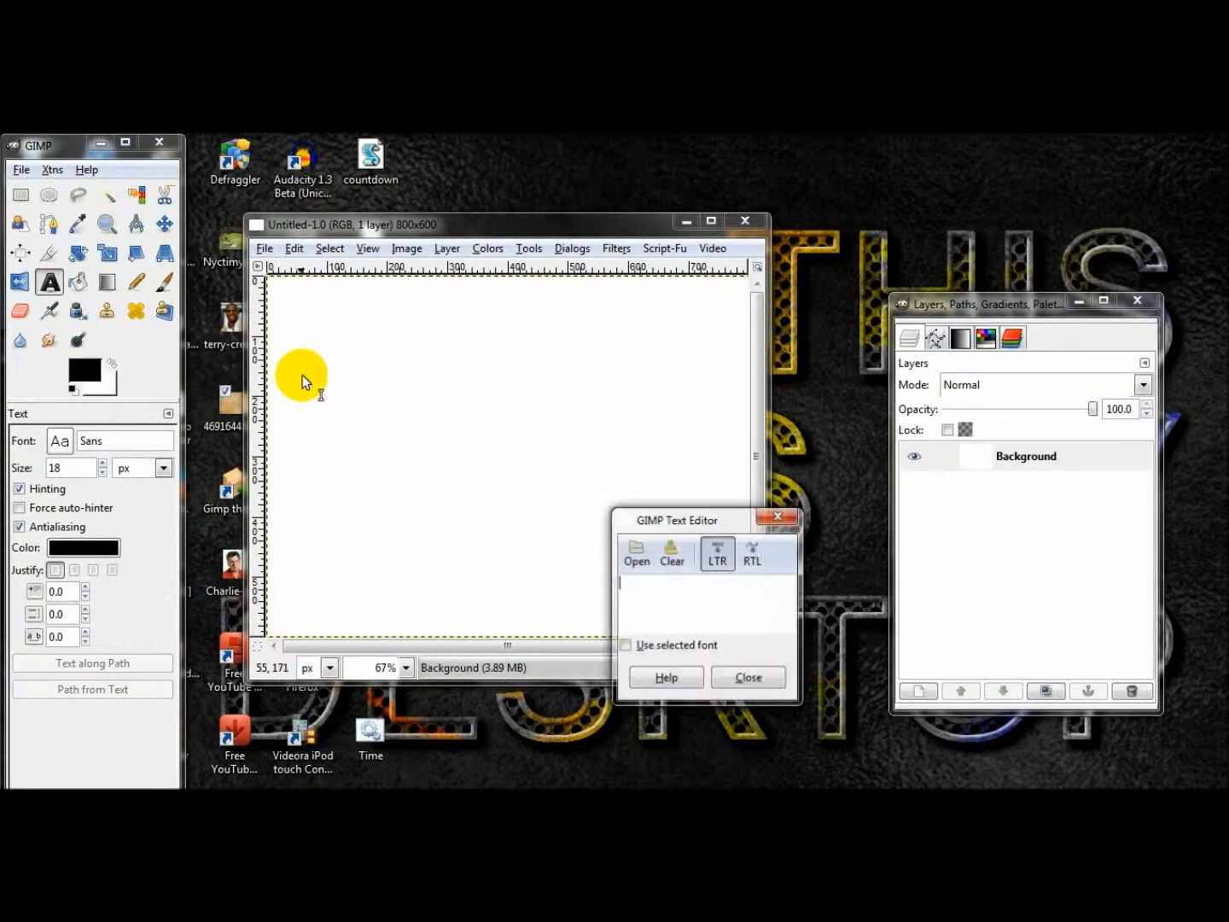
type("Gimp")
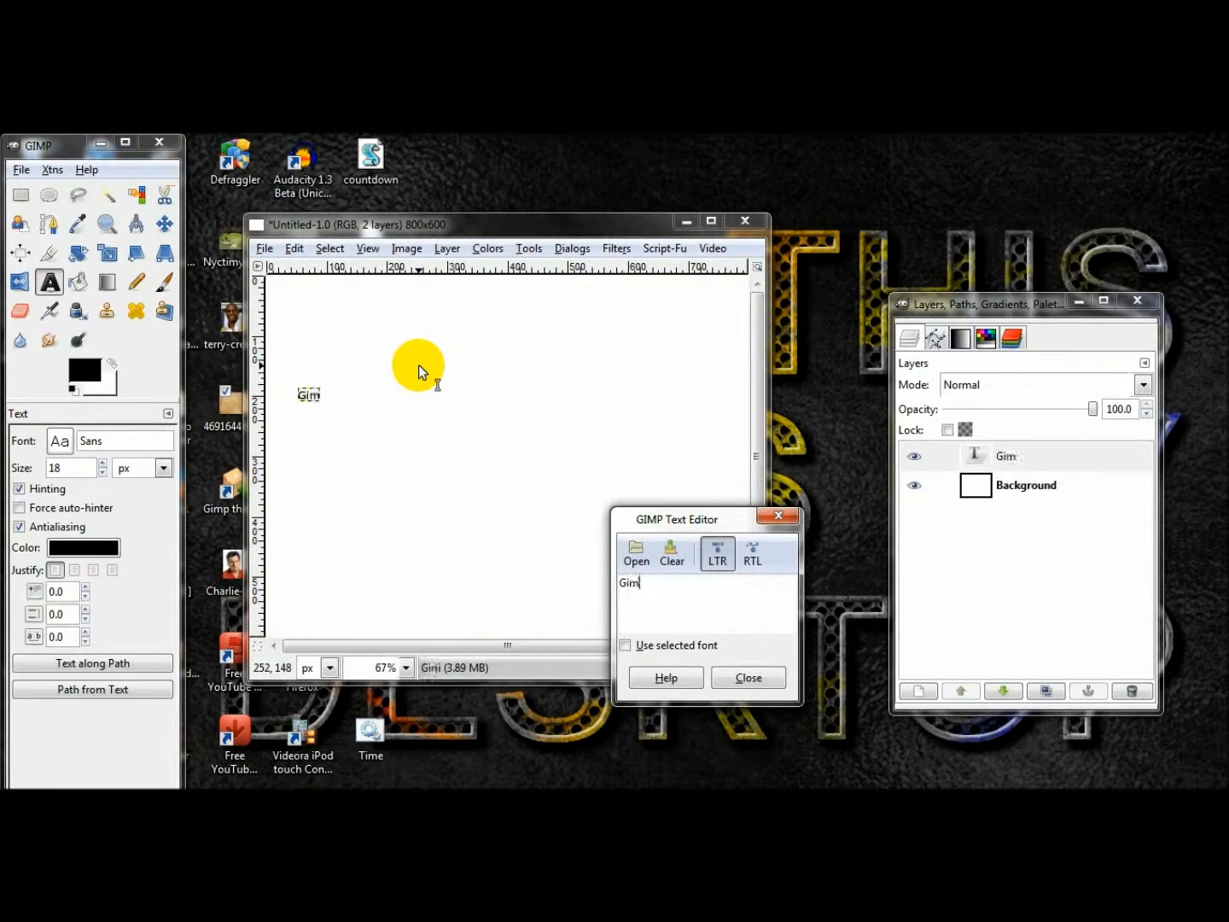
key("BackSpace")
key("BackSpace")
key("BackSpace")
type("IMP")
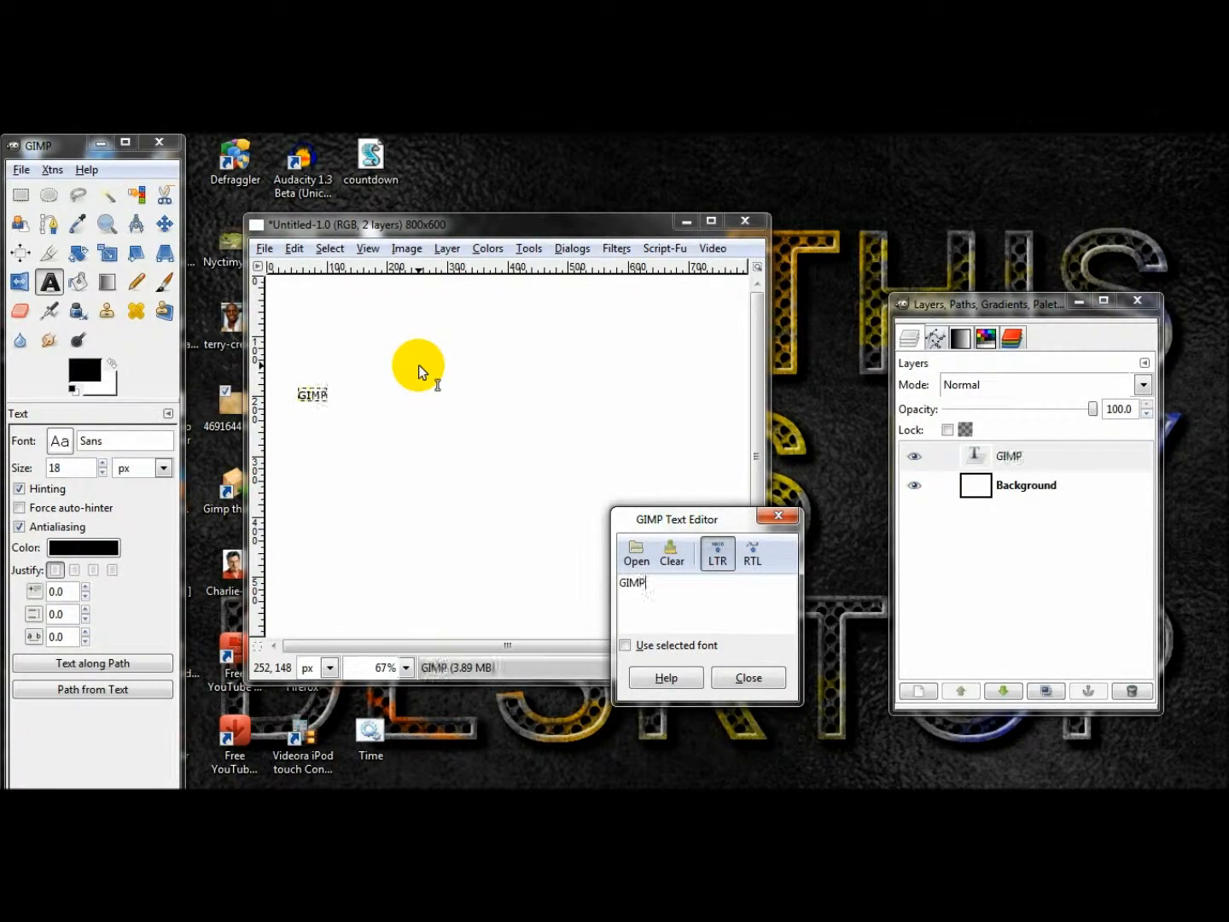
left_click(742, 678)
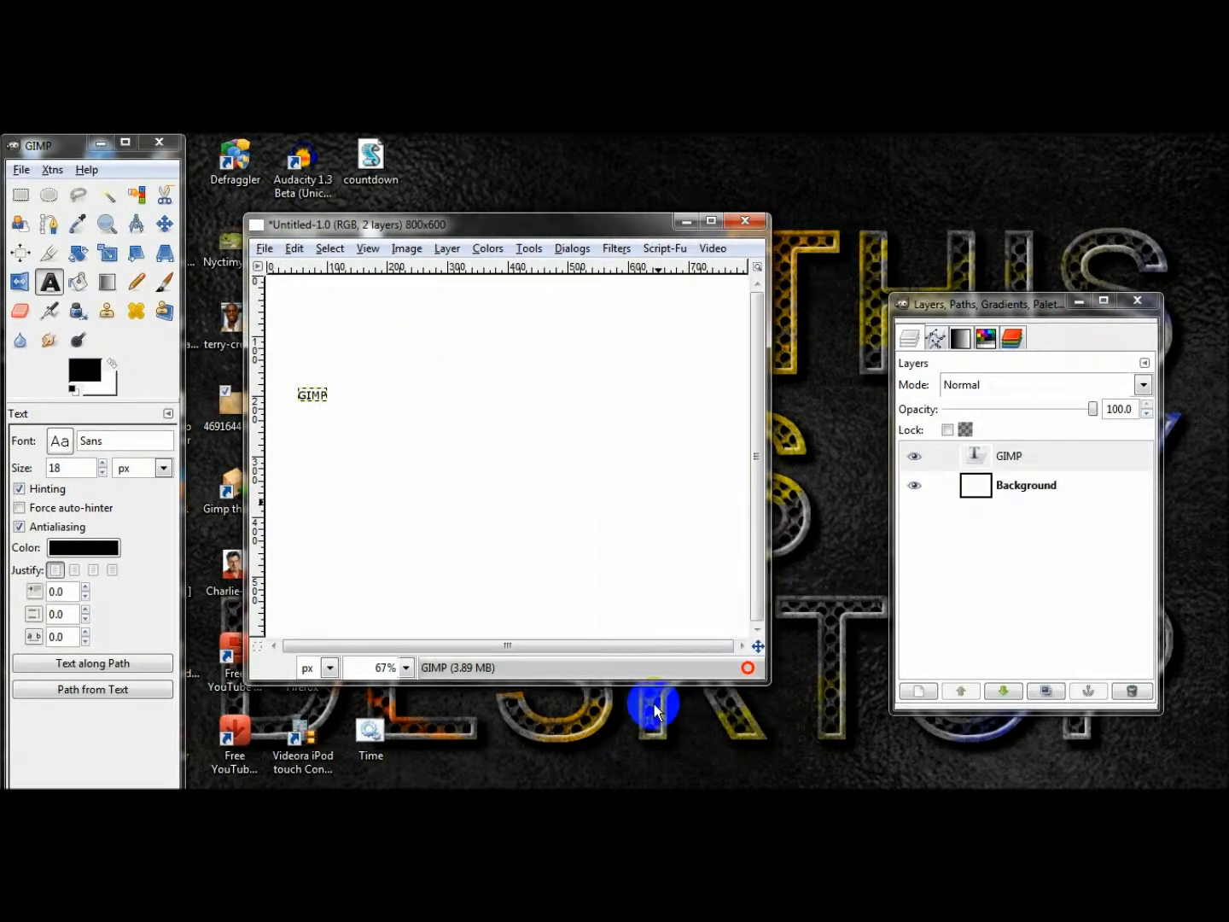
Set the text's font to Arial Bold and its size to 300 px.
double_click(95, 440)
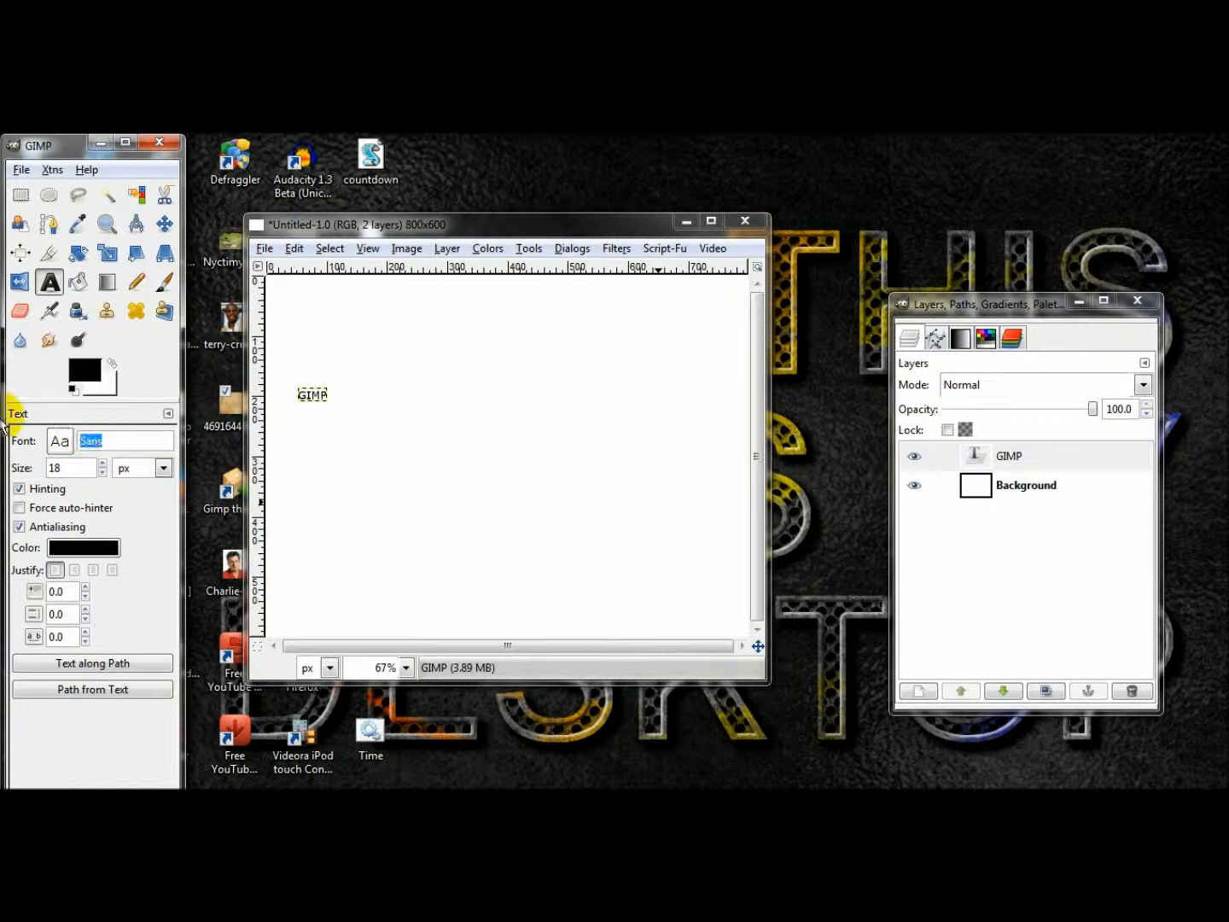
type("aria")
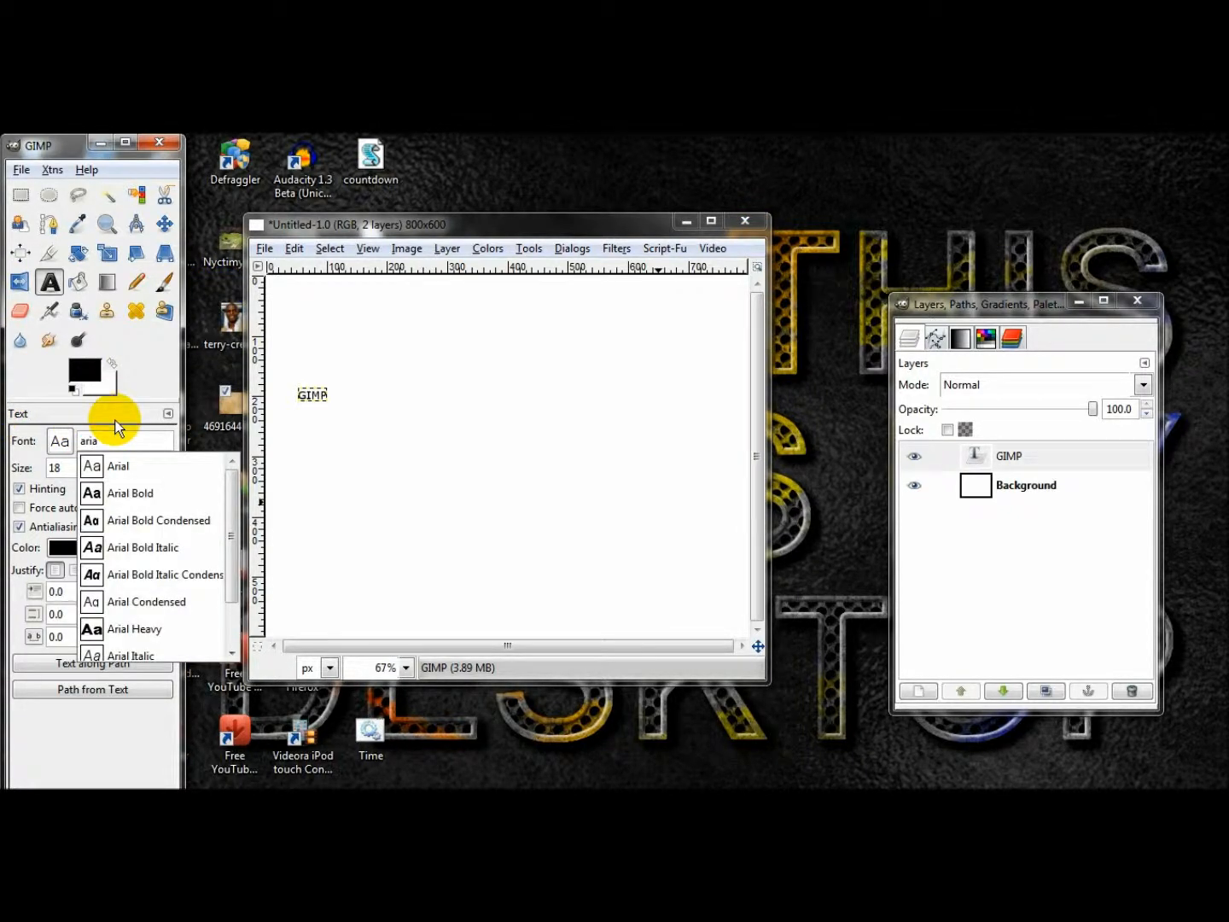
left_click(124, 493)
double_click(85, 468)
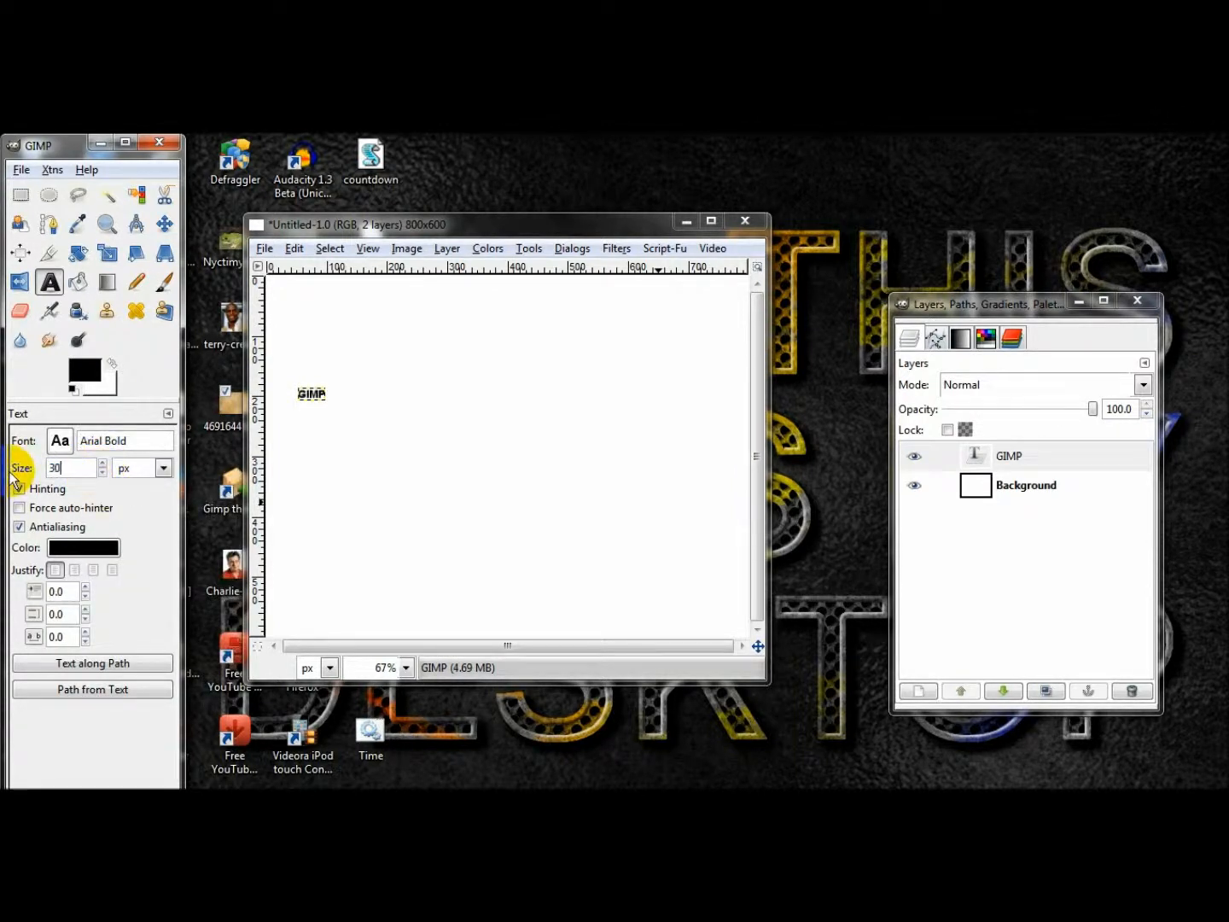
key("Return")
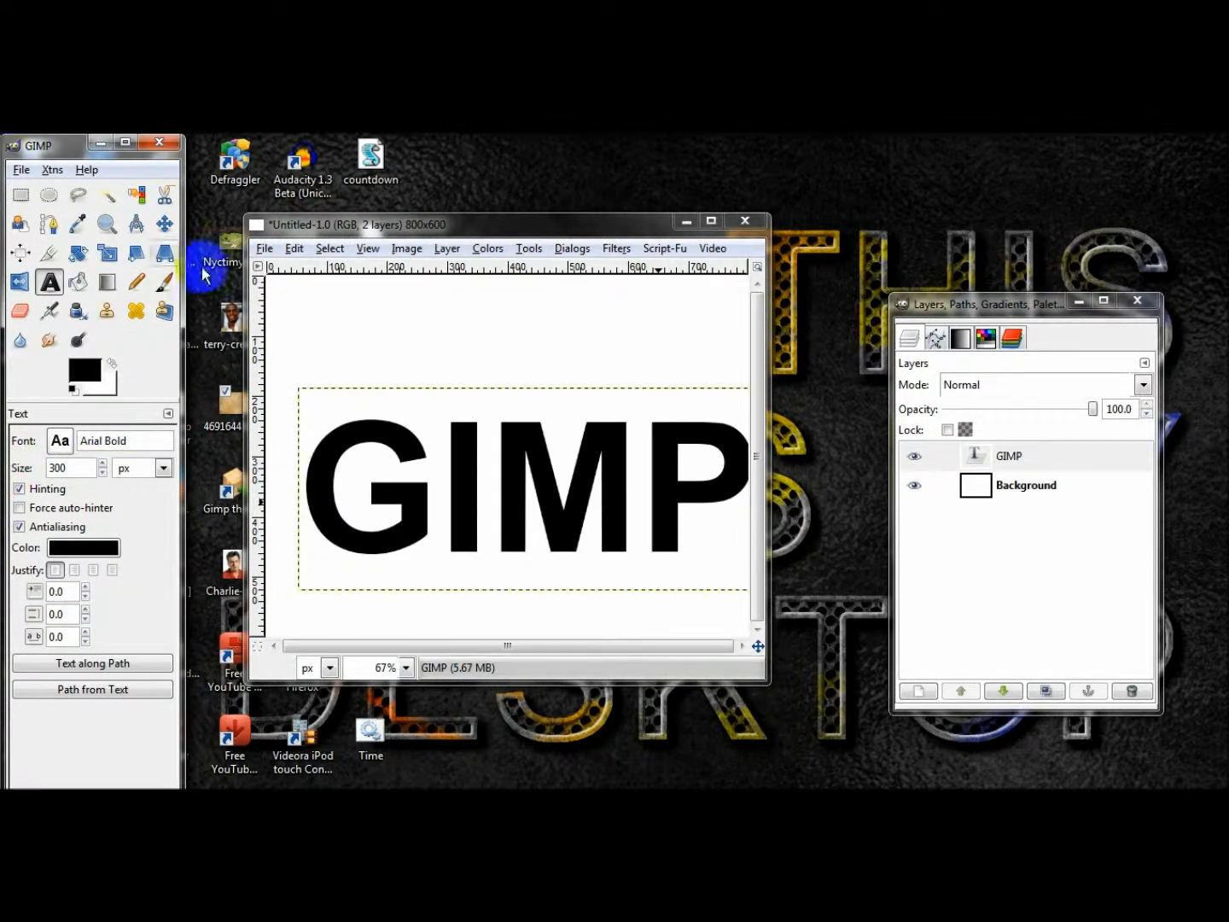
Centre the GIMP text horizontally and vertically in the image and expand its layer to the image size.
left_click(24, 255)
left_click(318, 496)
left_click(76, 508)
left_click(80, 546)
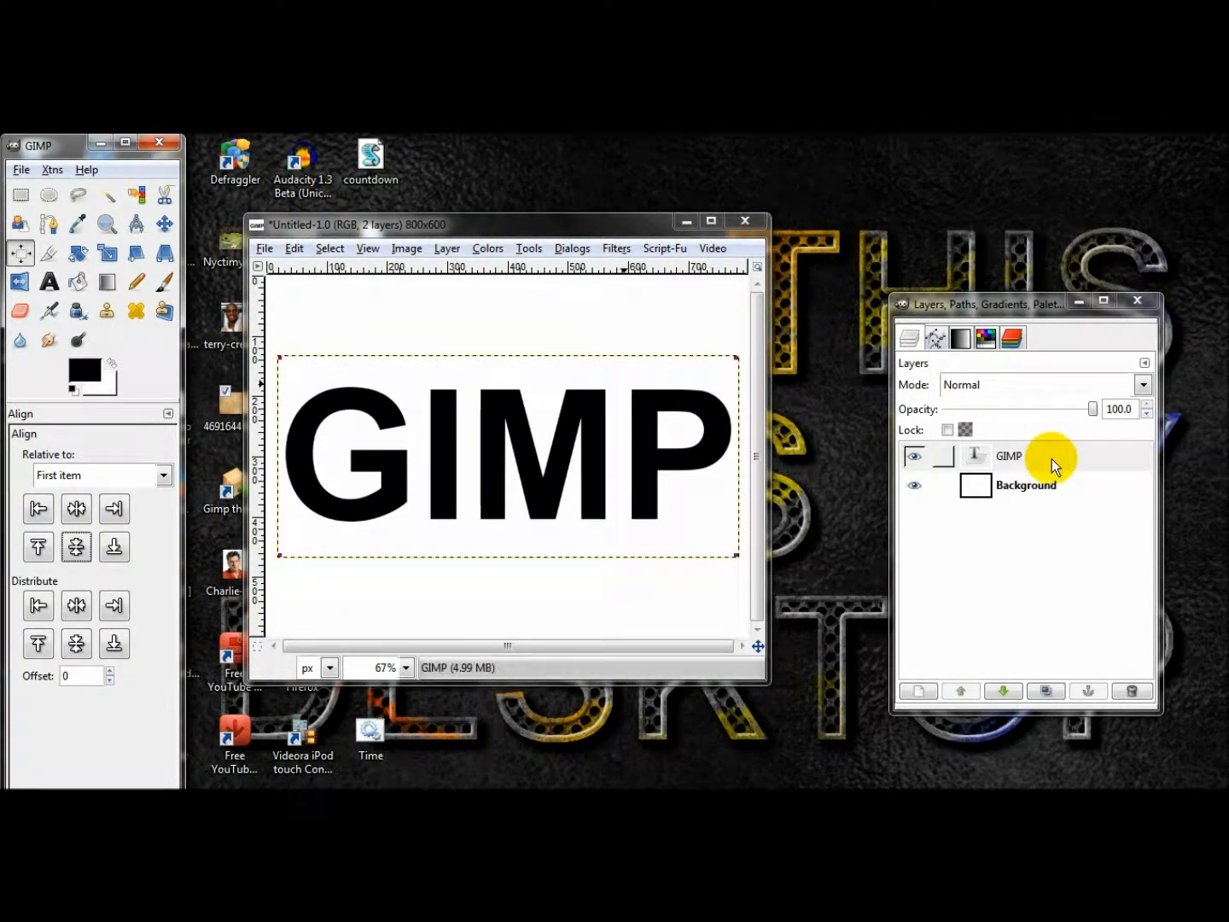
right_click(1051, 458)
left_click(1093, 410)
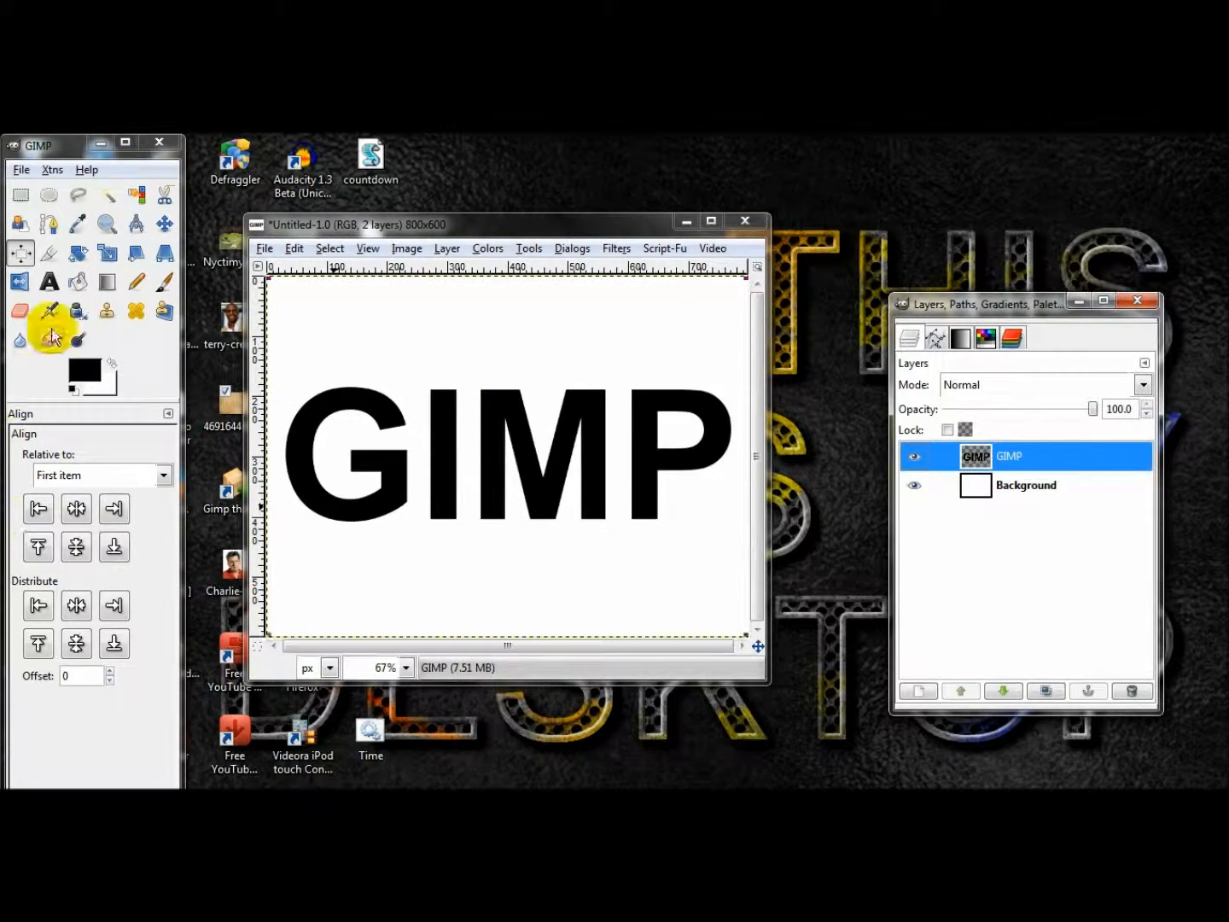
Duplicate the GIMP text layer.
left_click(19, 196)
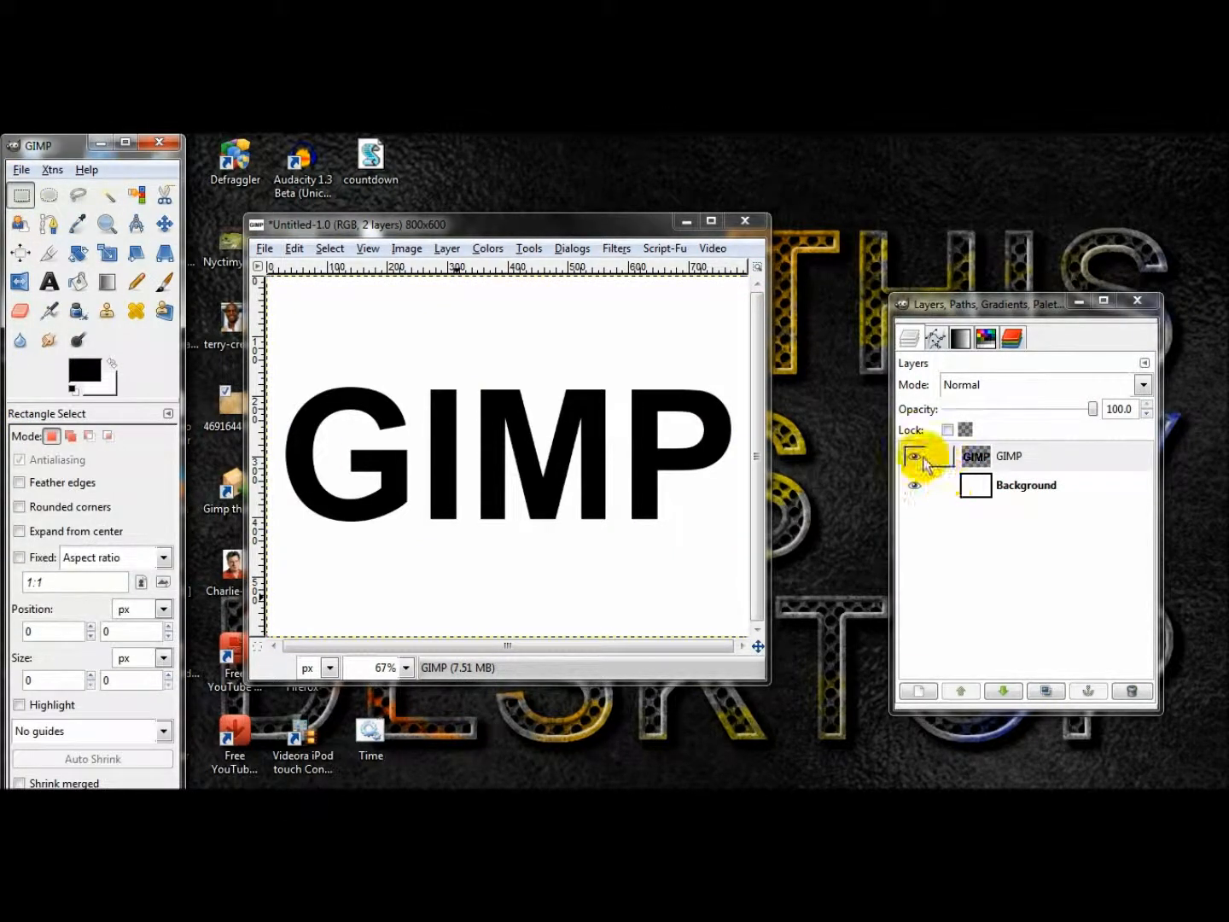
left_click(914, 459)
left_click(914, 460)
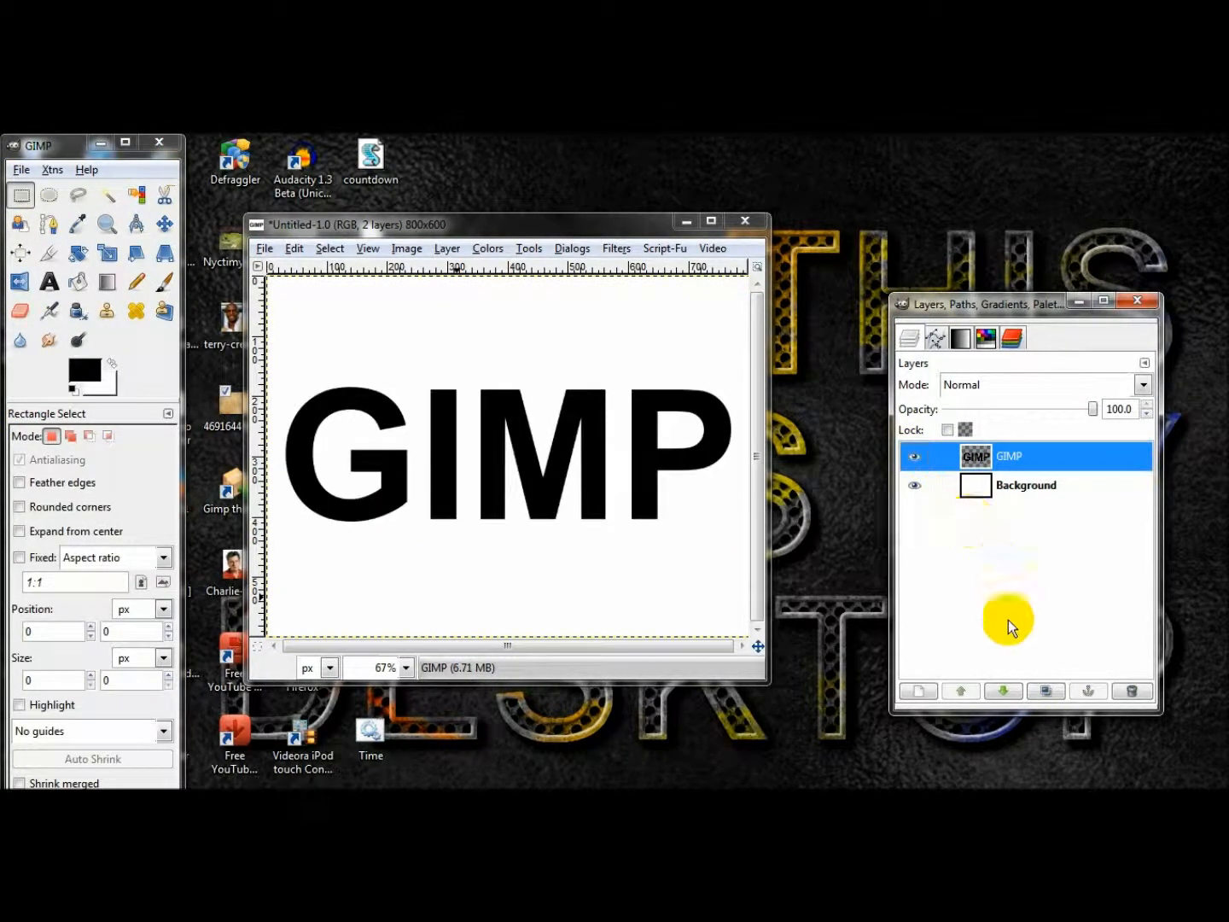
left_click(1046, 691)
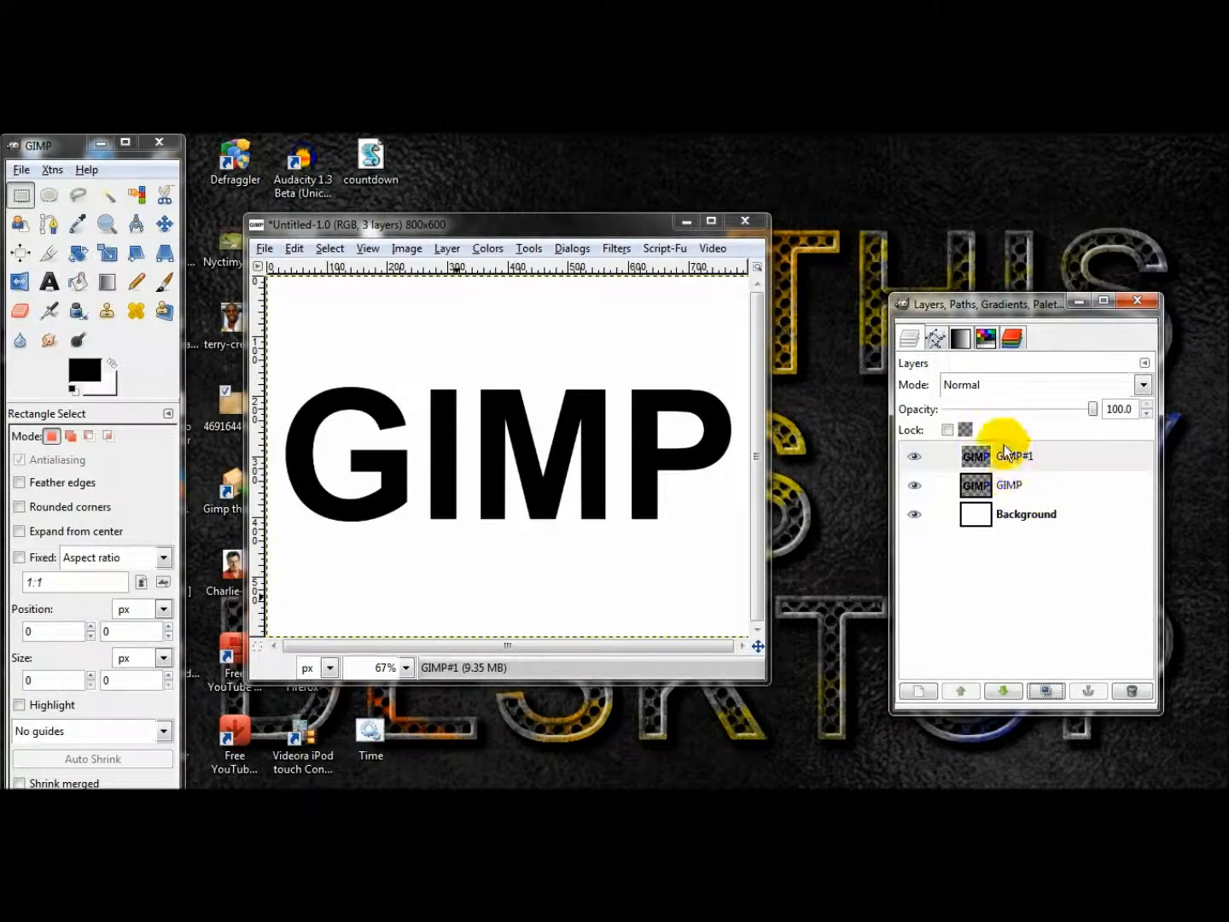
Turn the duplicate text layer's alpha into a selection and shrink it by 8 pixels.
right_click(1007, 455)
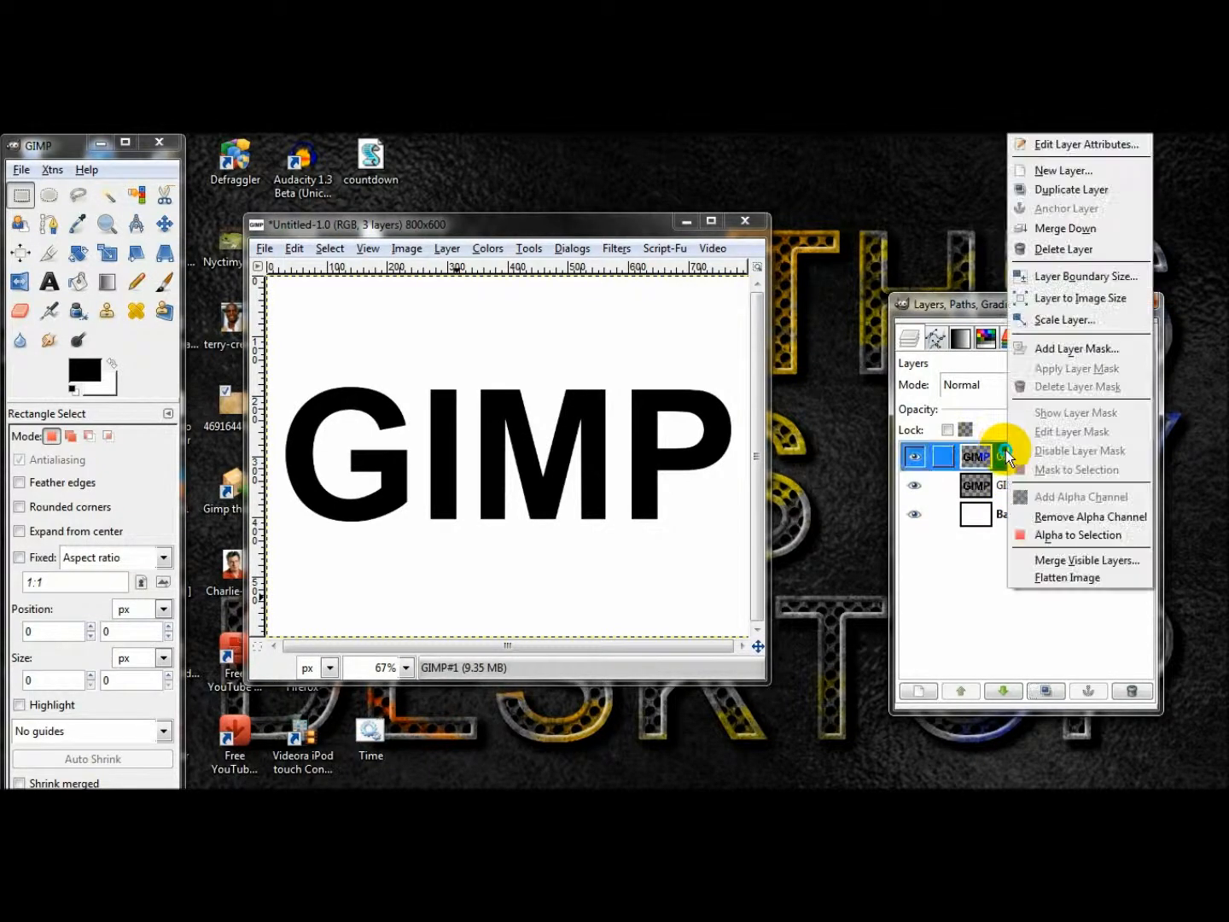
left_click(1049, 537)
key("m")
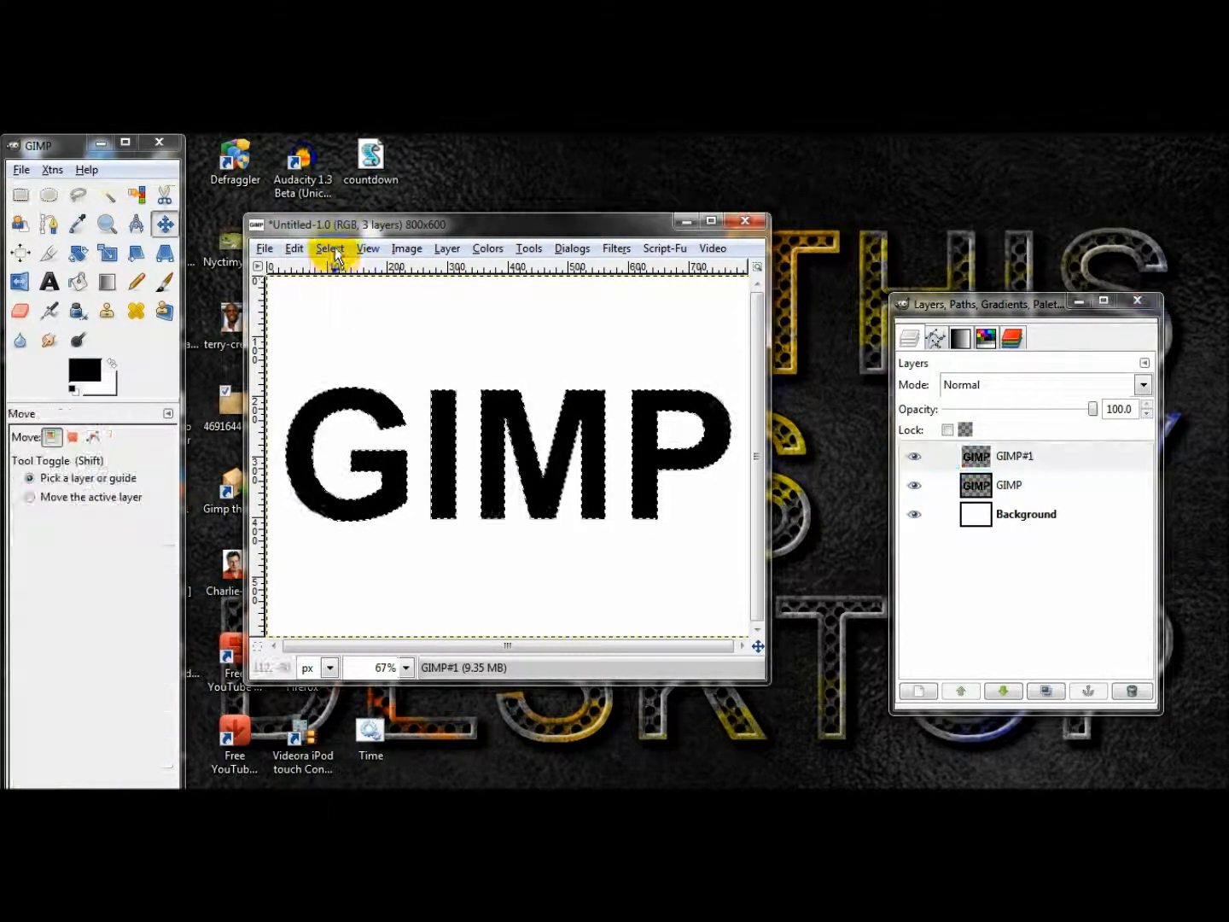
left_click(329, 248)
left_click(399, 464)
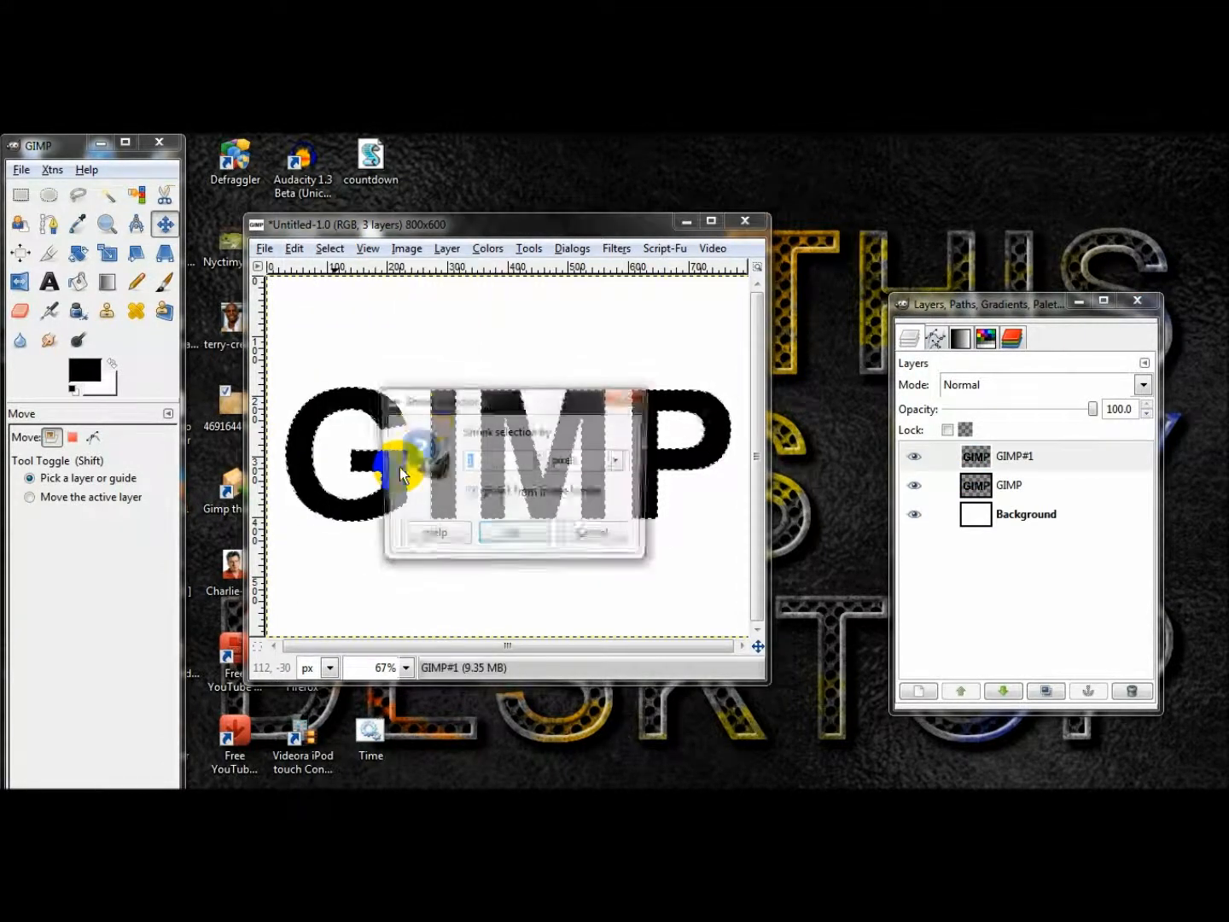
type("8")
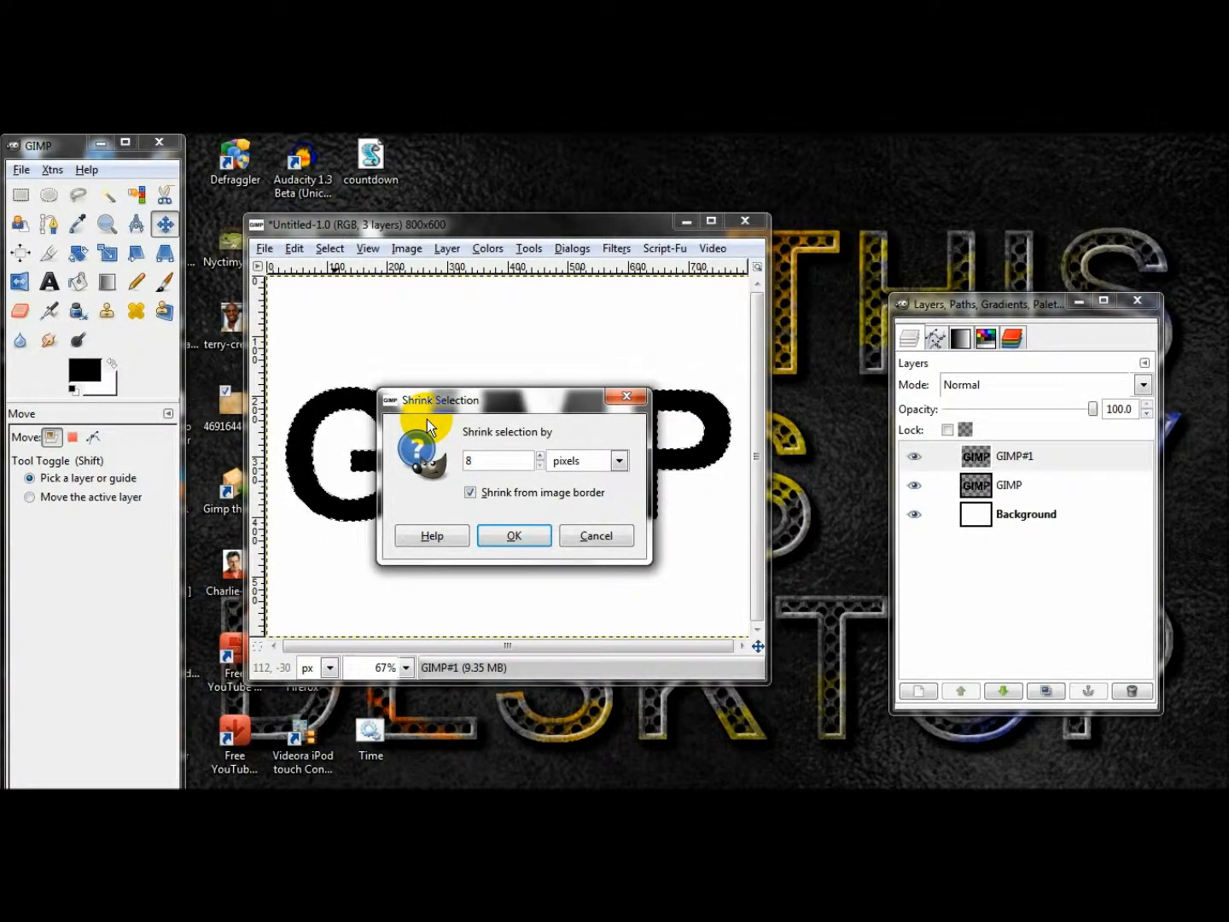
key("Return")
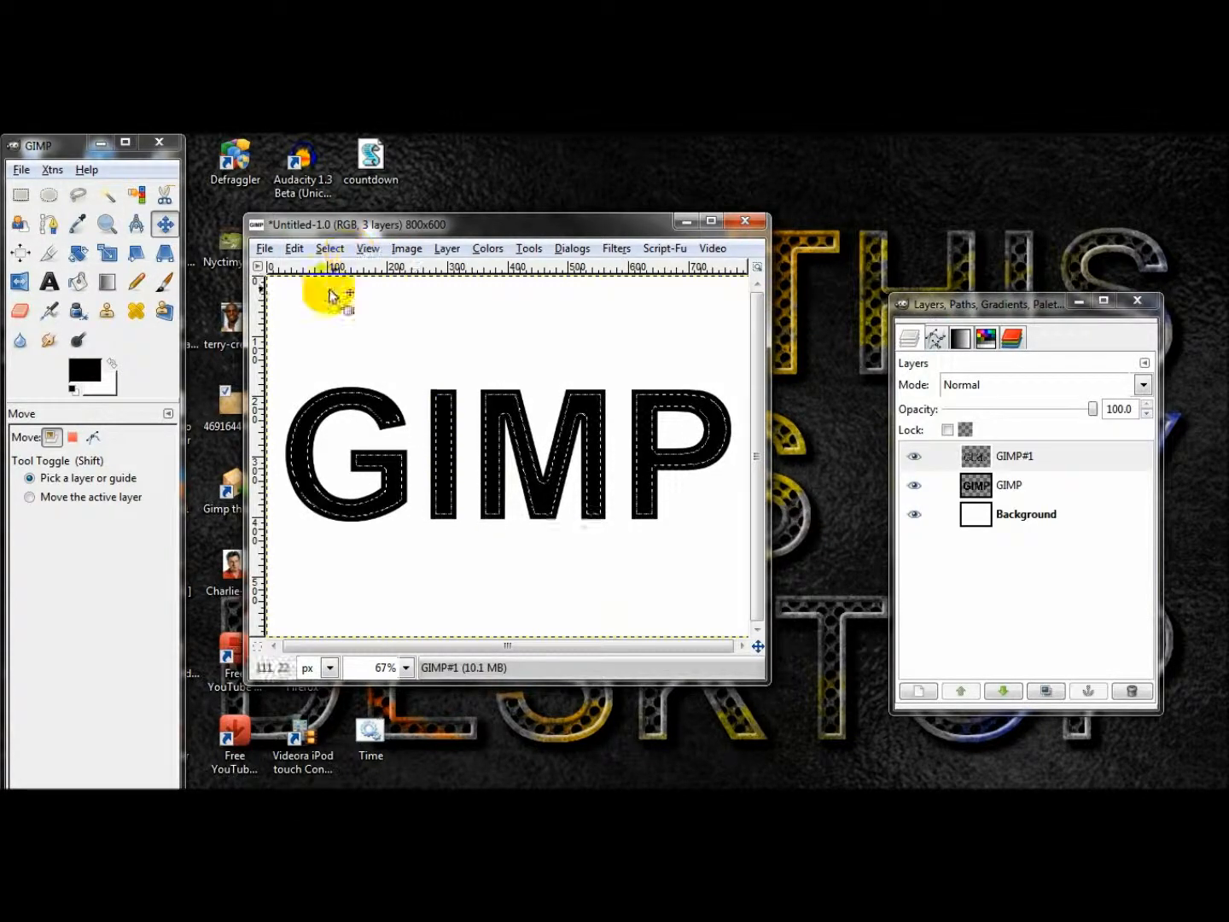
Clear the selected letter interiors from the duplicate layer and remove the selection.
left_click(294, 248)
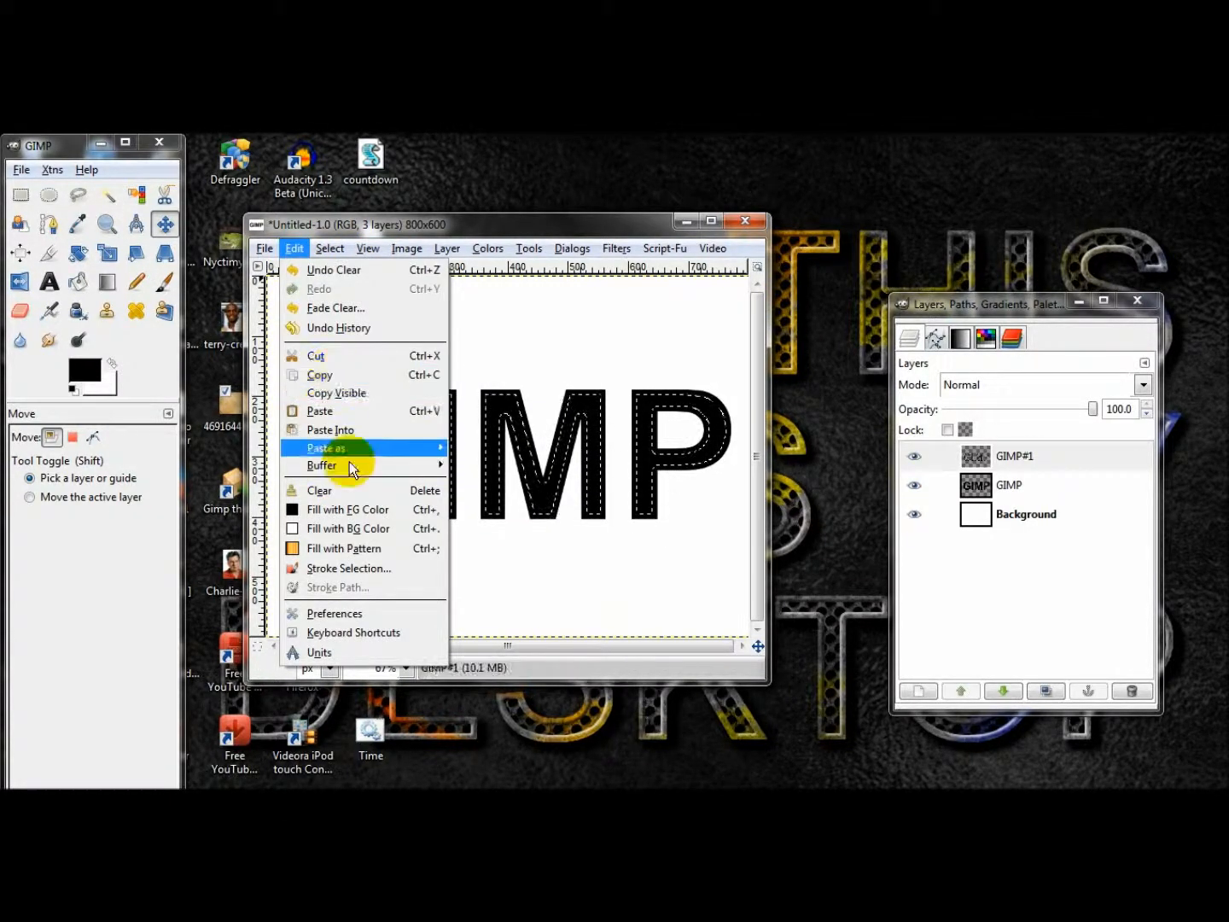
left_click(365, 491)
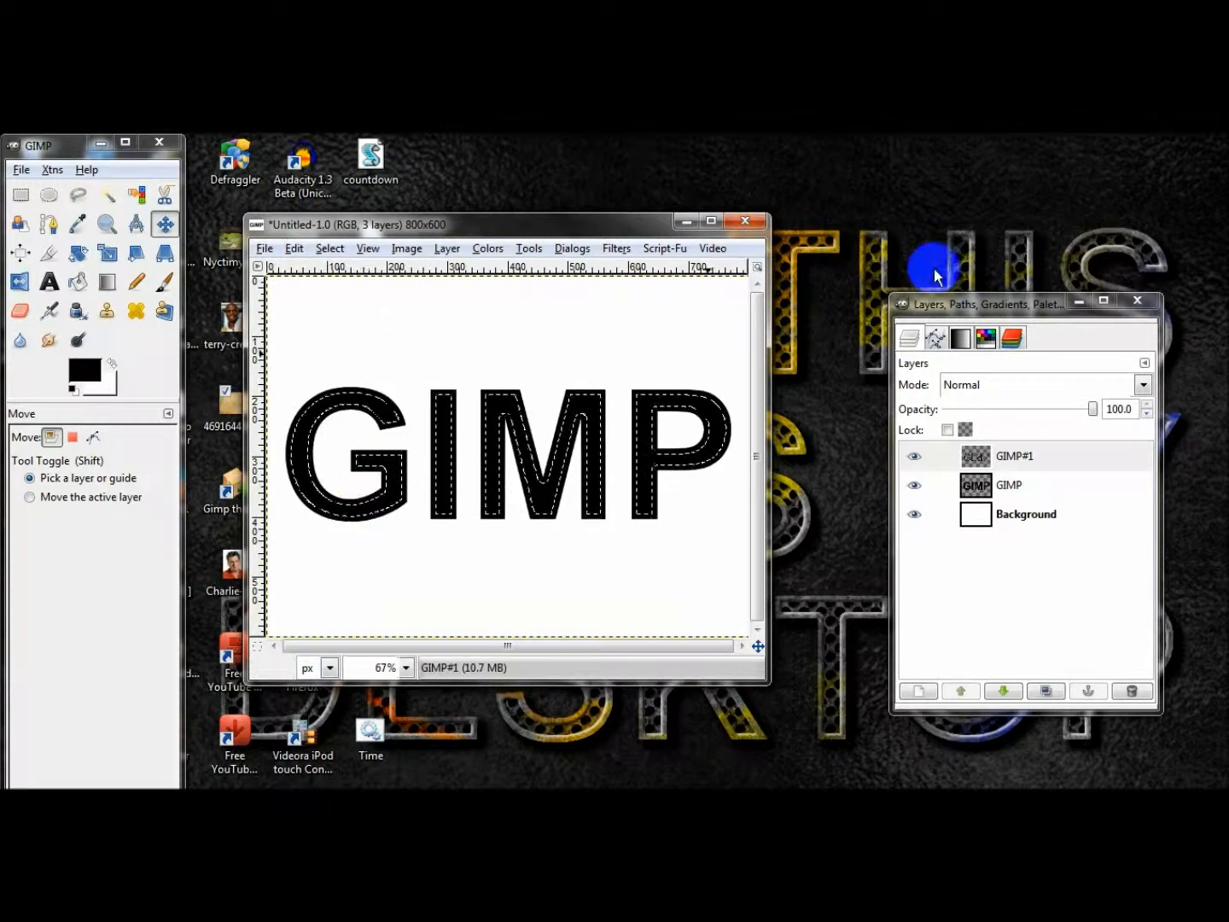
key("ctrl+shift+a")
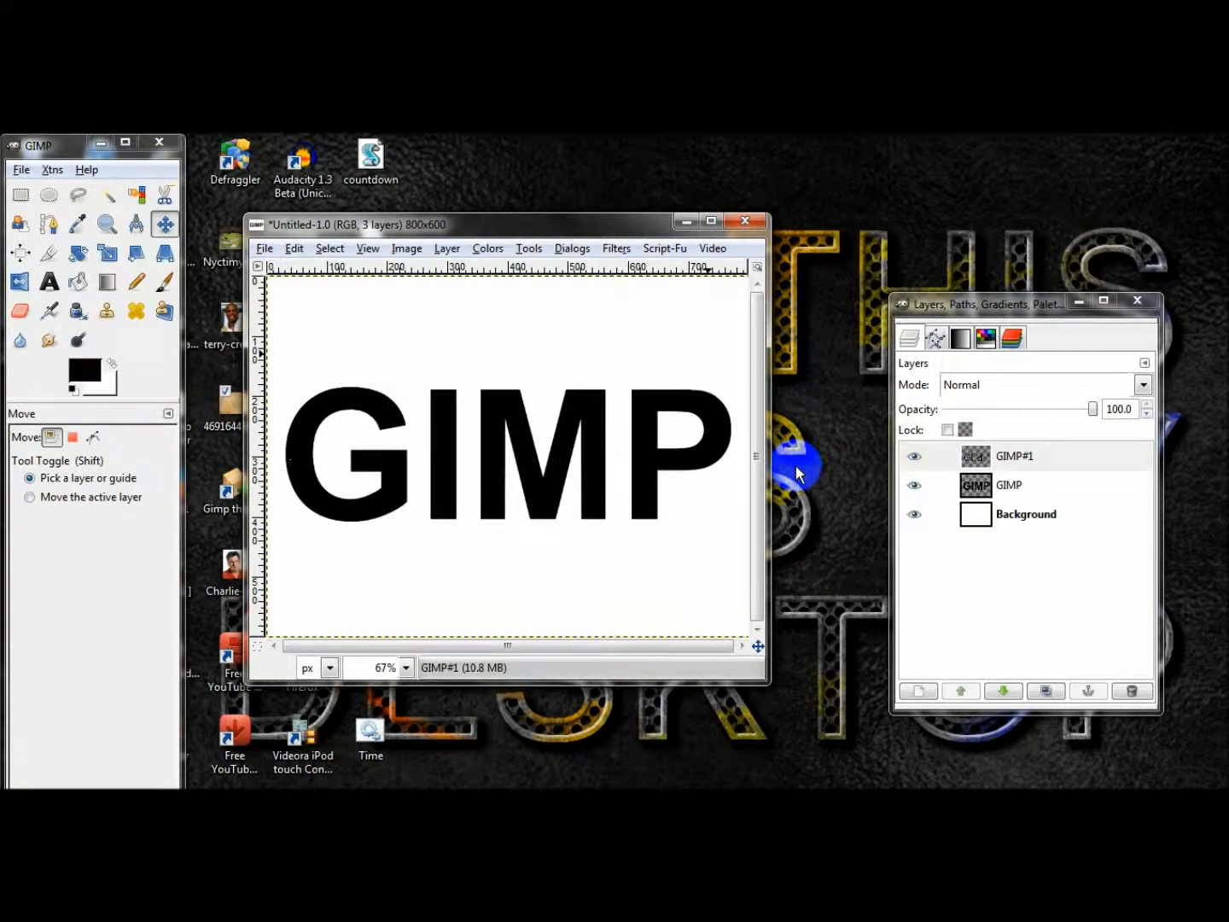
Hide the original GIMP text layer while keeping the duplicate and the background visible.
left_click(914, 516)
left_click(914, 483)
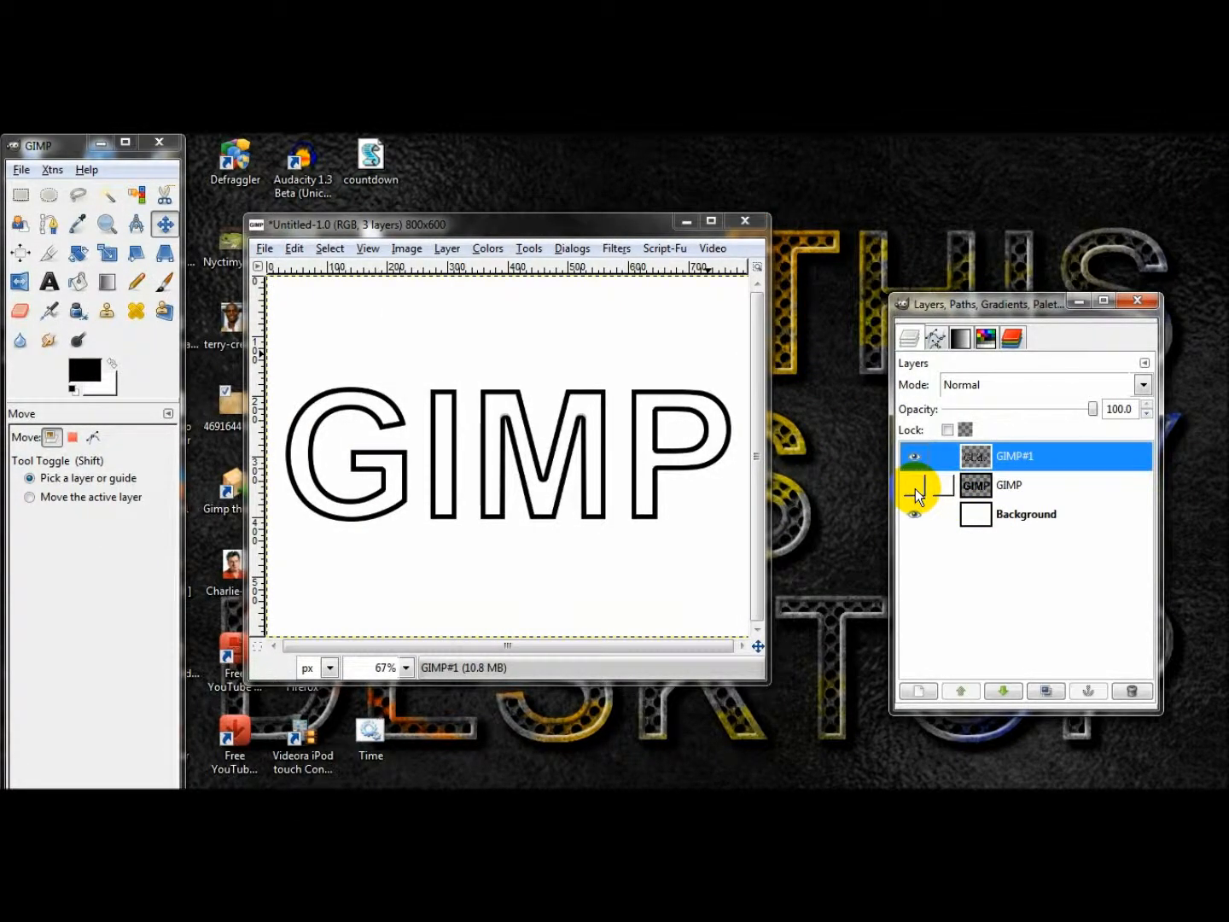
left_click(915, 487)
left_click(1017, 485)
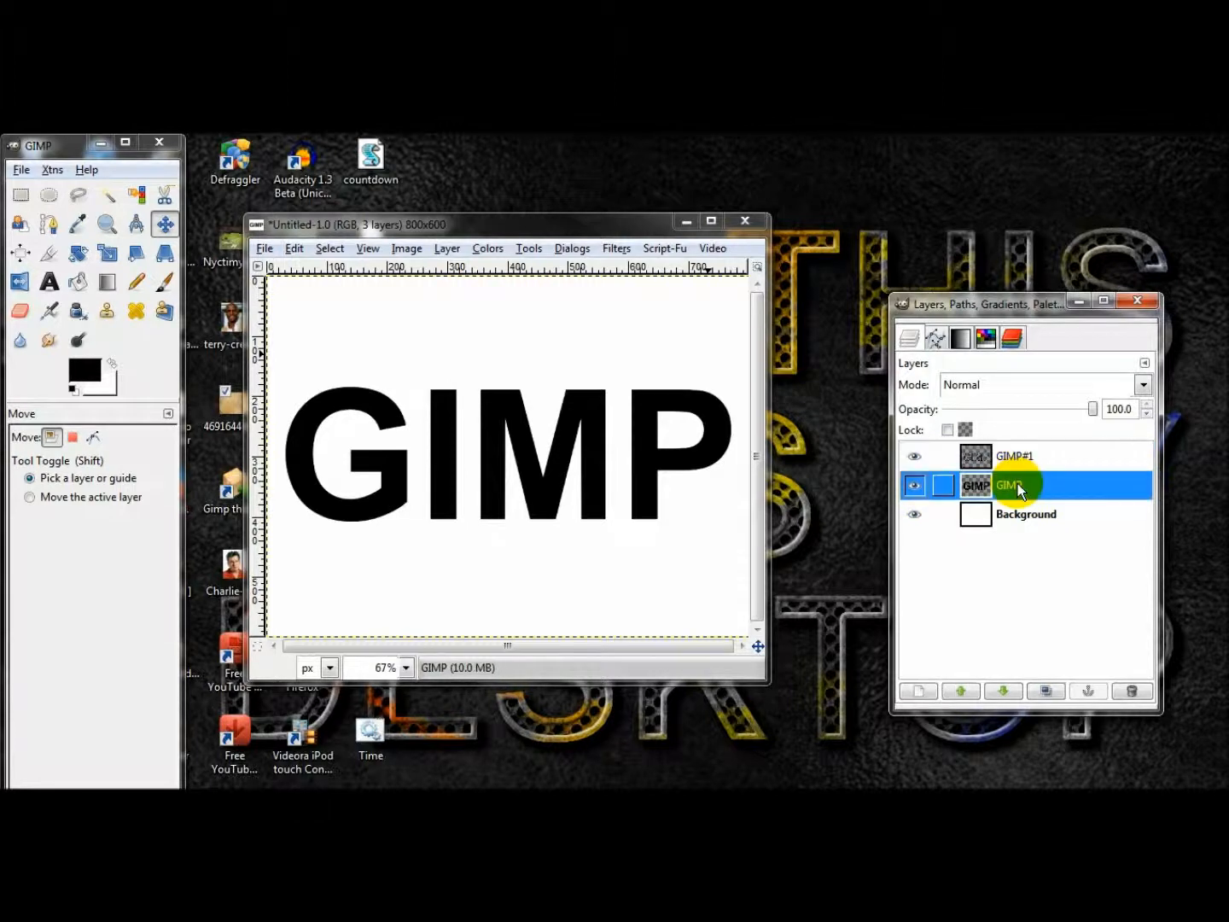
left_click(916, 486)
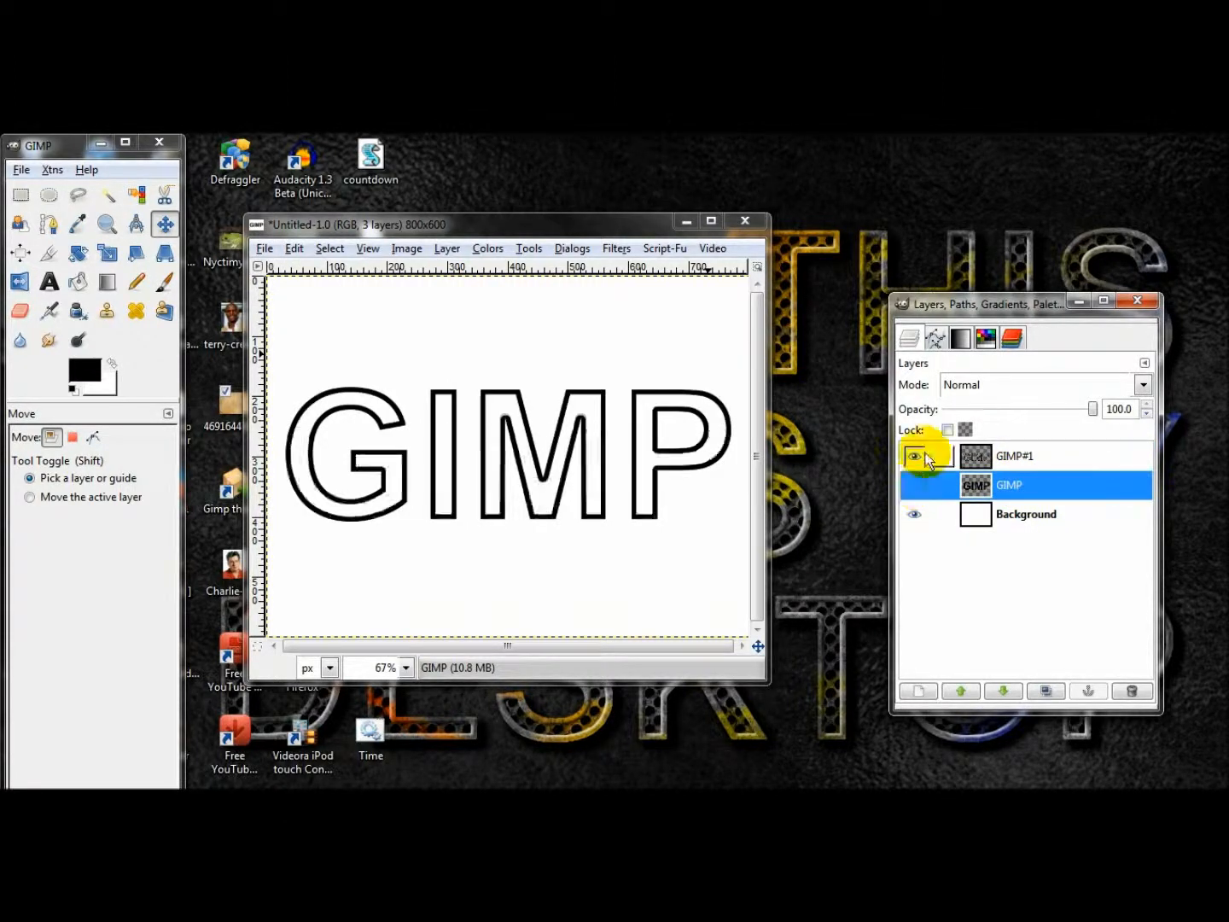
Rename the duplicate text layer as "Outline".
left_click(1029, 455)
double_click(1030, 454)
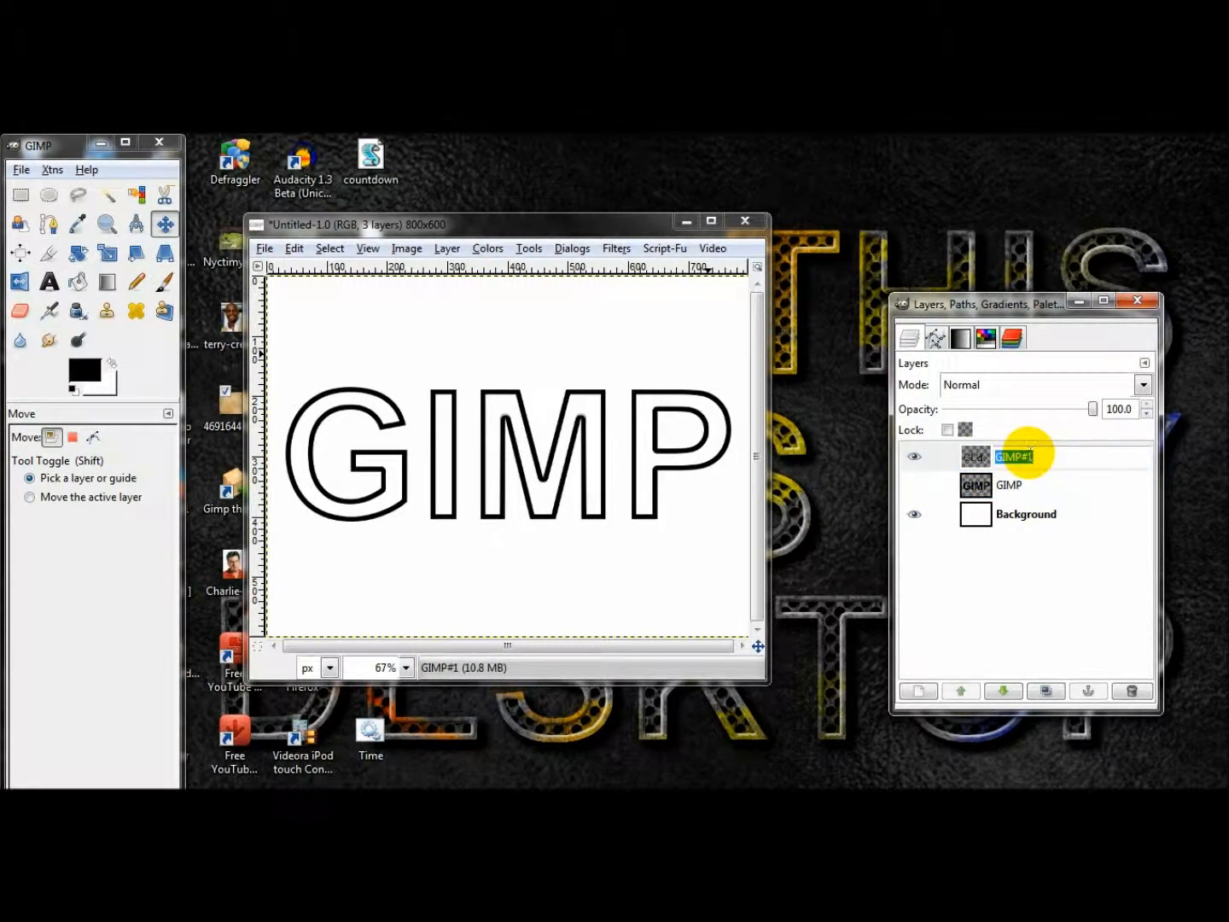
key("Return")
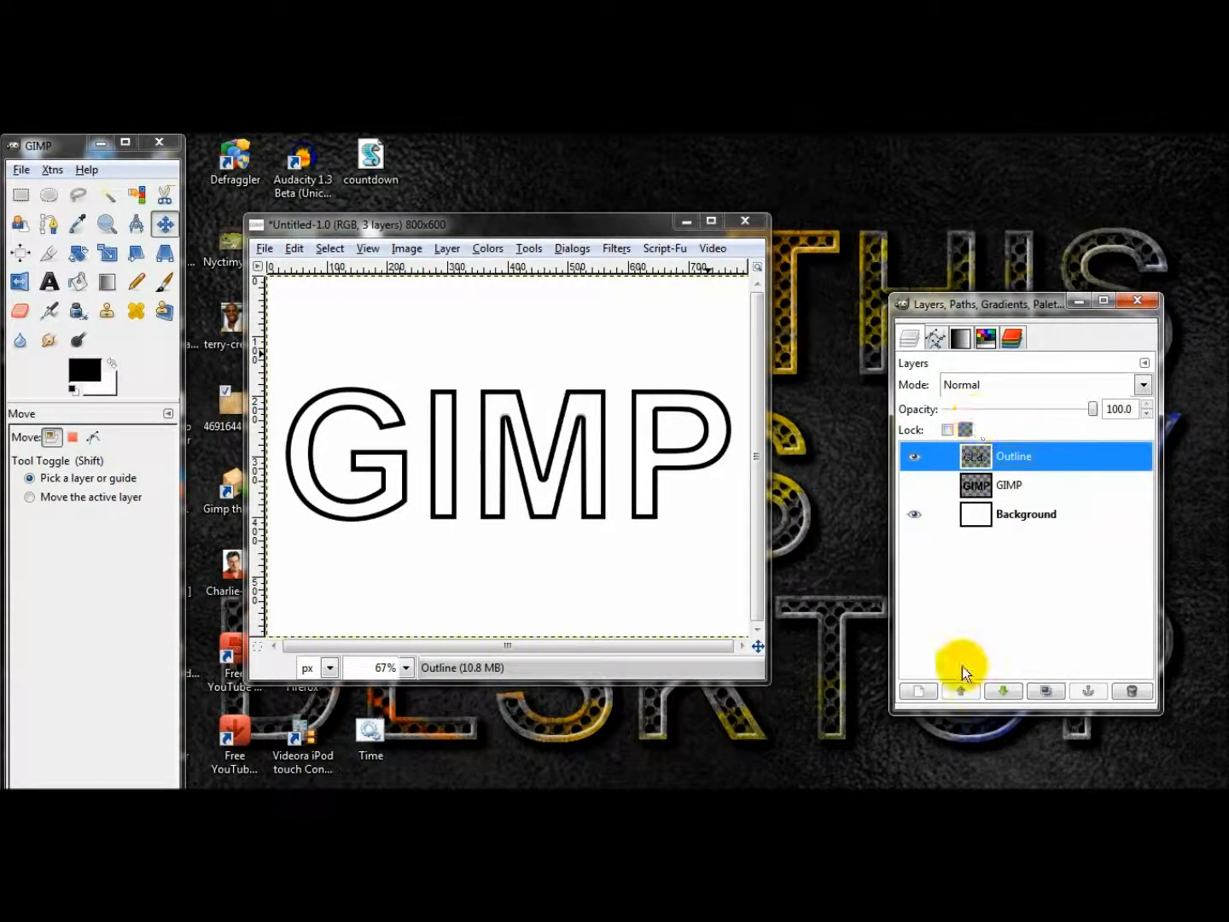
Add two new transparent layers above the Outline layer.
left_click(929, 691)
left_click(296, 577)
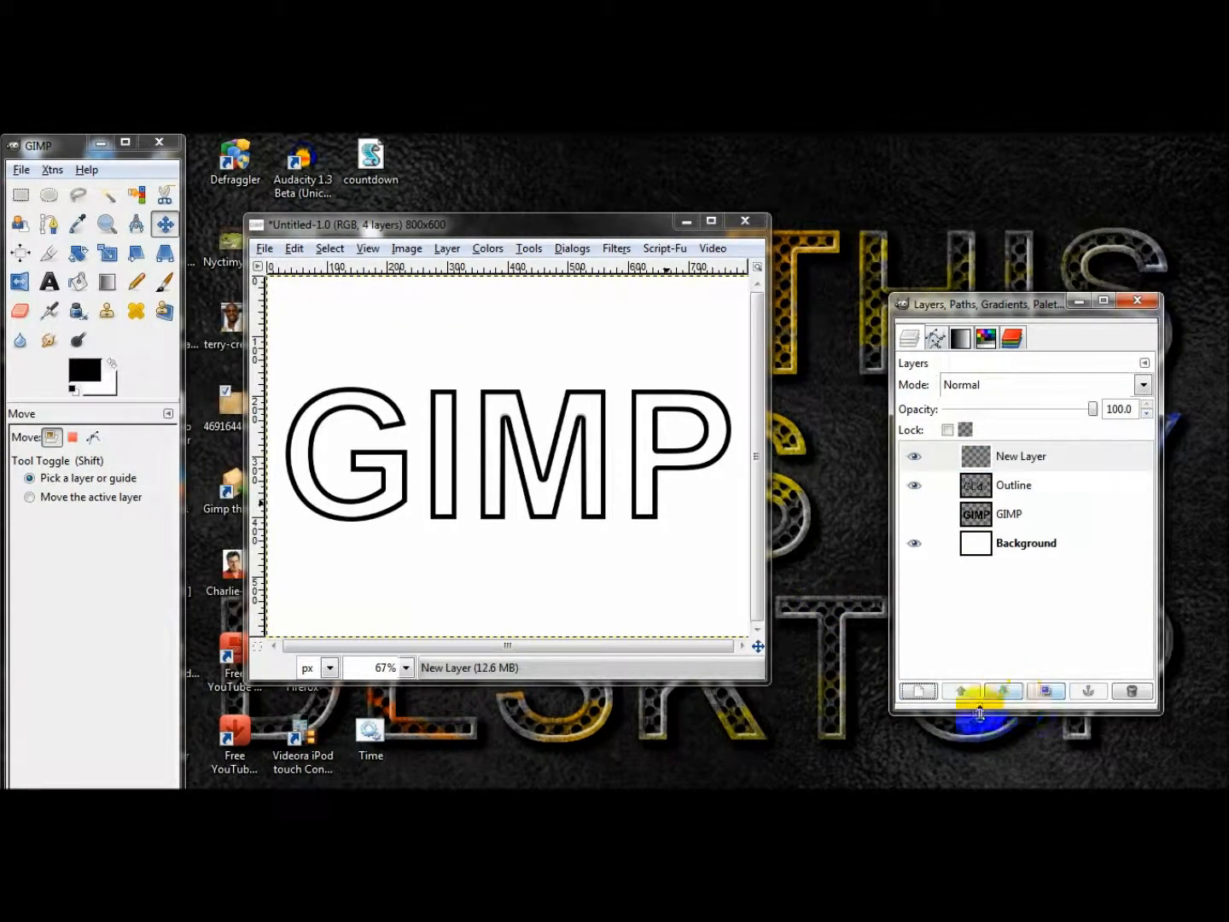
left_click(932, 692)
left_click(166, 441)
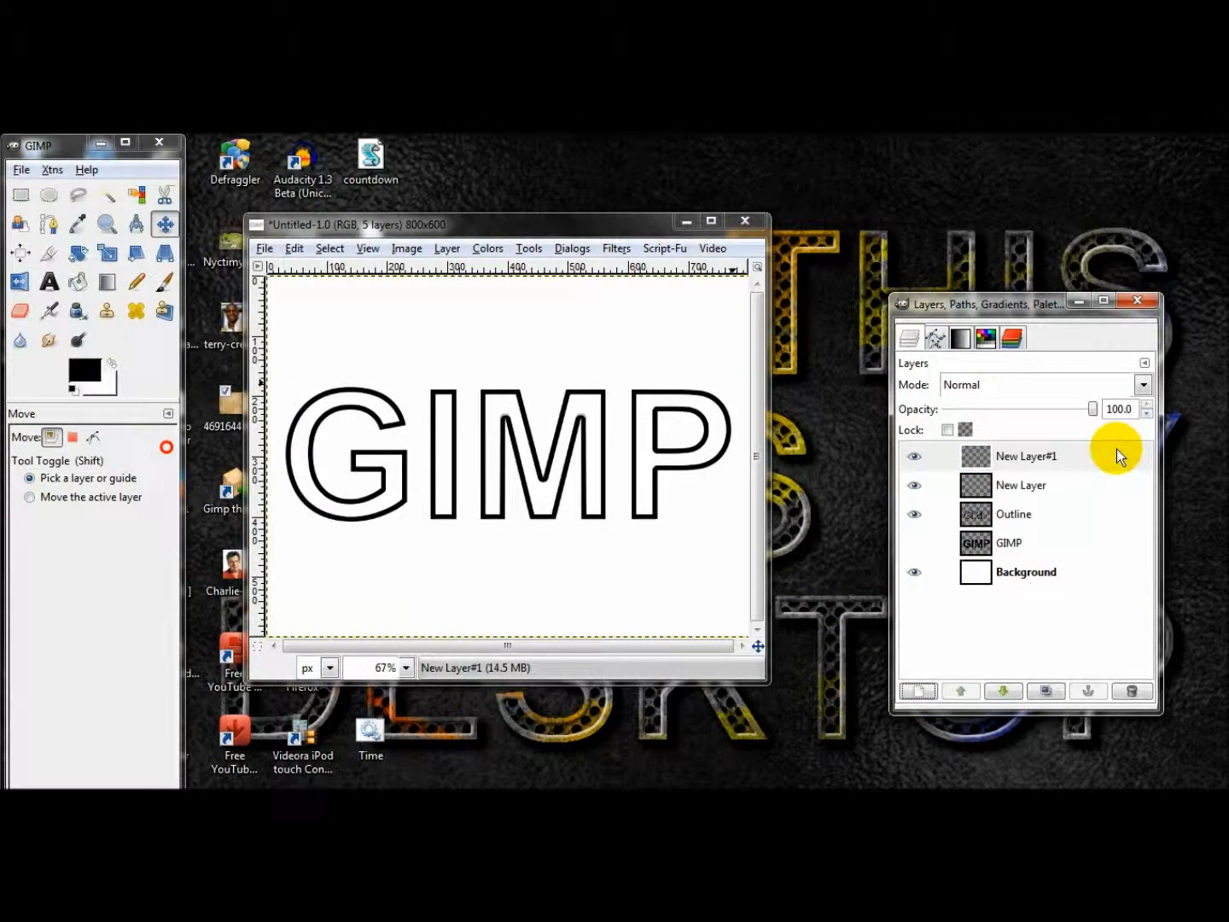
Fuzzy-select the interiors of all four letters on the Outline layer, adding each one to the selection.
left_click(1009, 514)
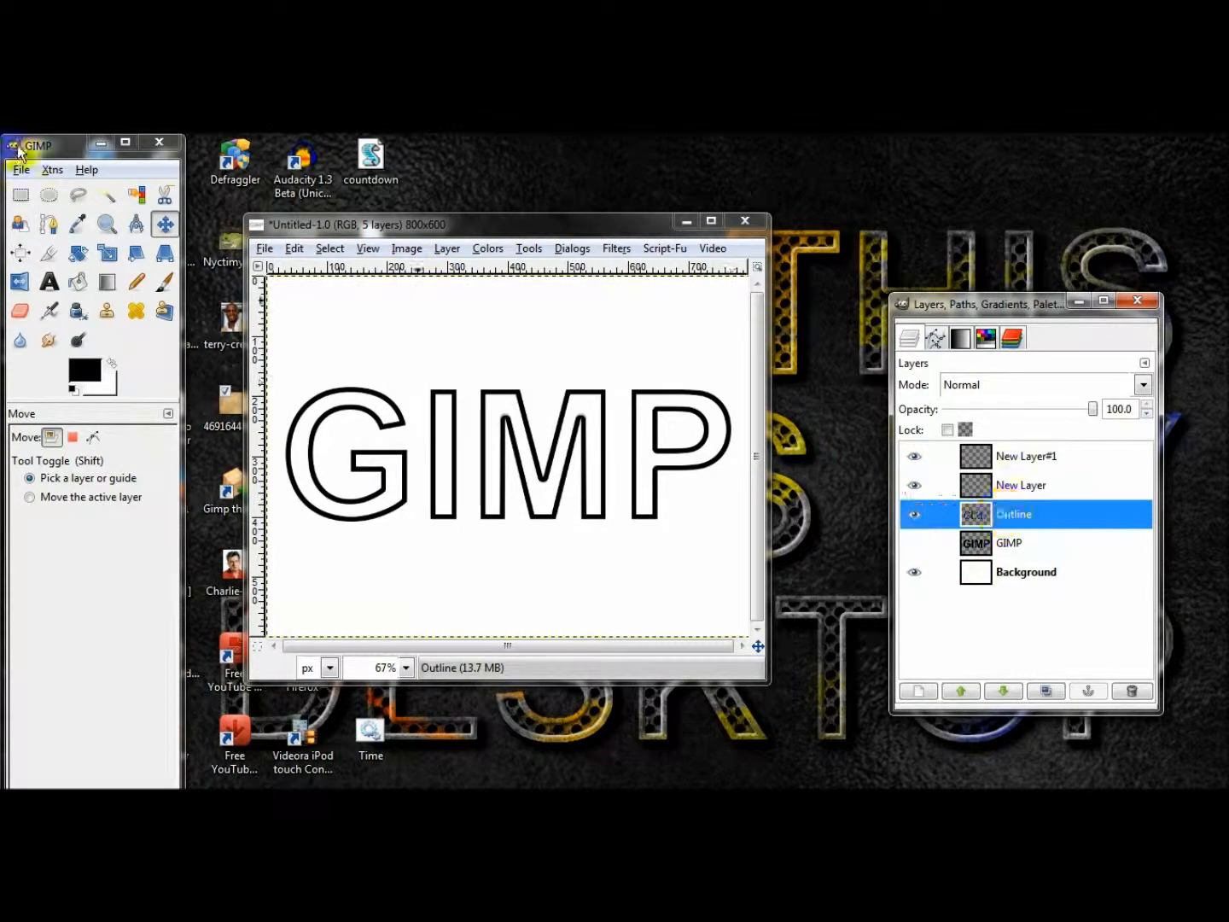
left_click(106, 194)
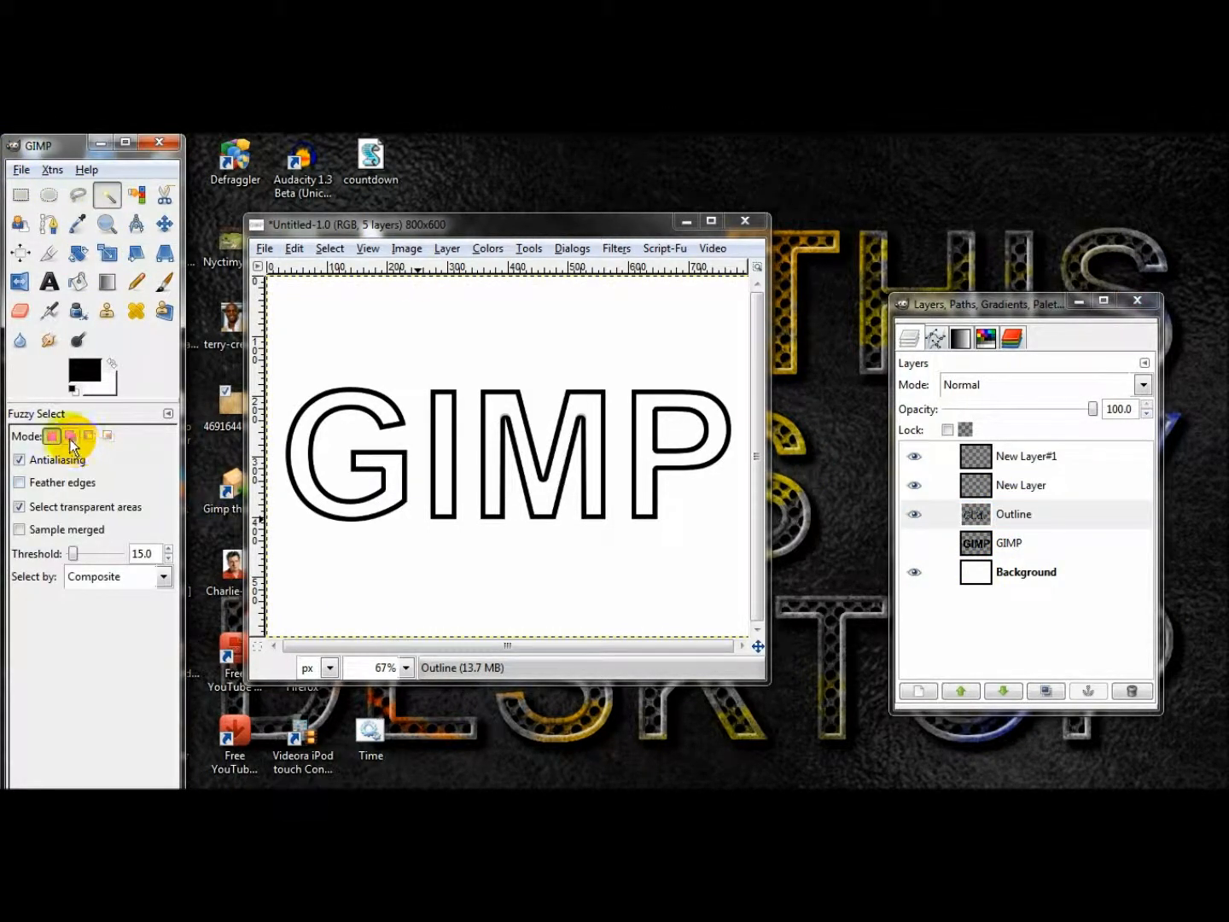
left_click(71, 436)
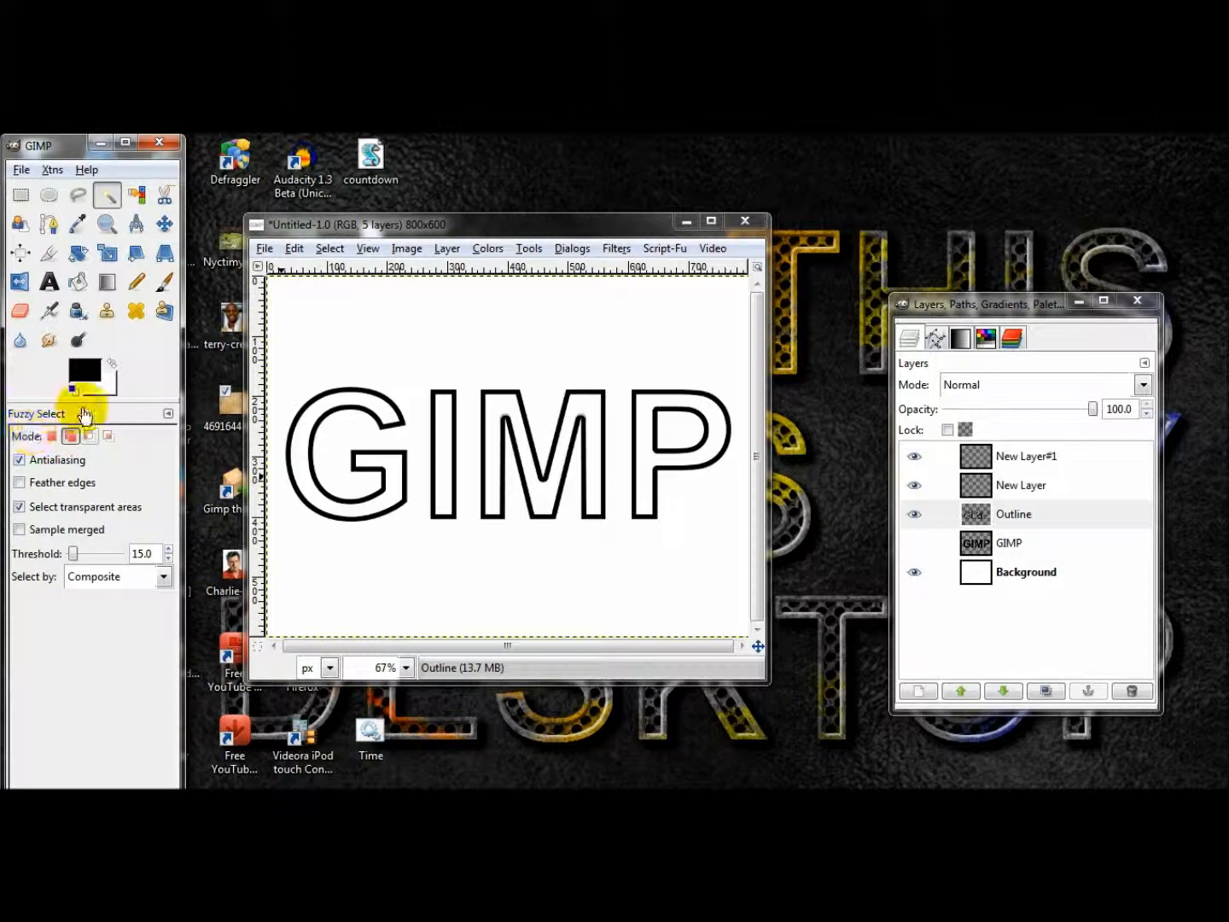
left_click(299, 466)
left_click(431, 472)
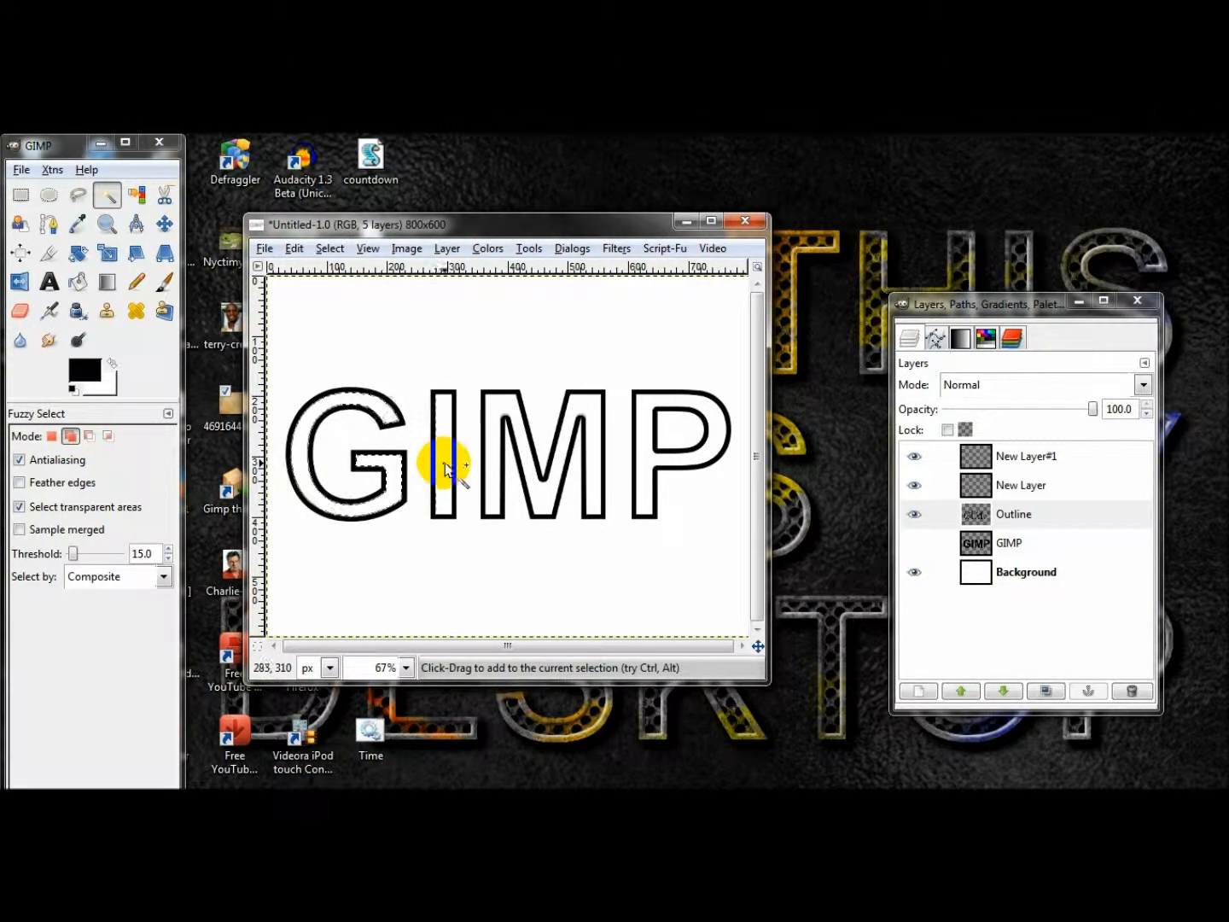
left_click(493, 473)
left_click(655, 468)
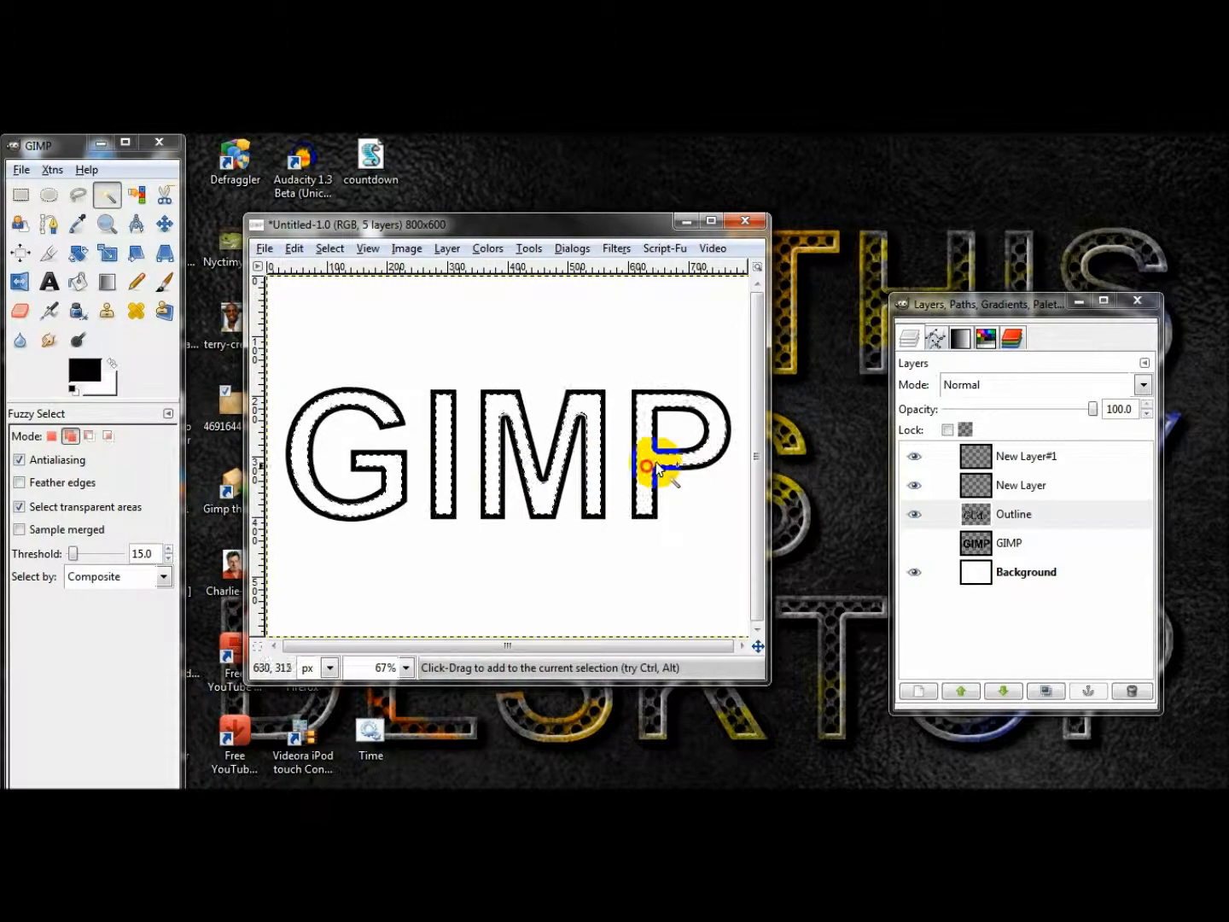
Fill the selected letter interiors with black on the transparent layer directly above Outline.
left_click(972, 483)
left_click(82, 376)
left_click_drag(82, 376, 372, 426)
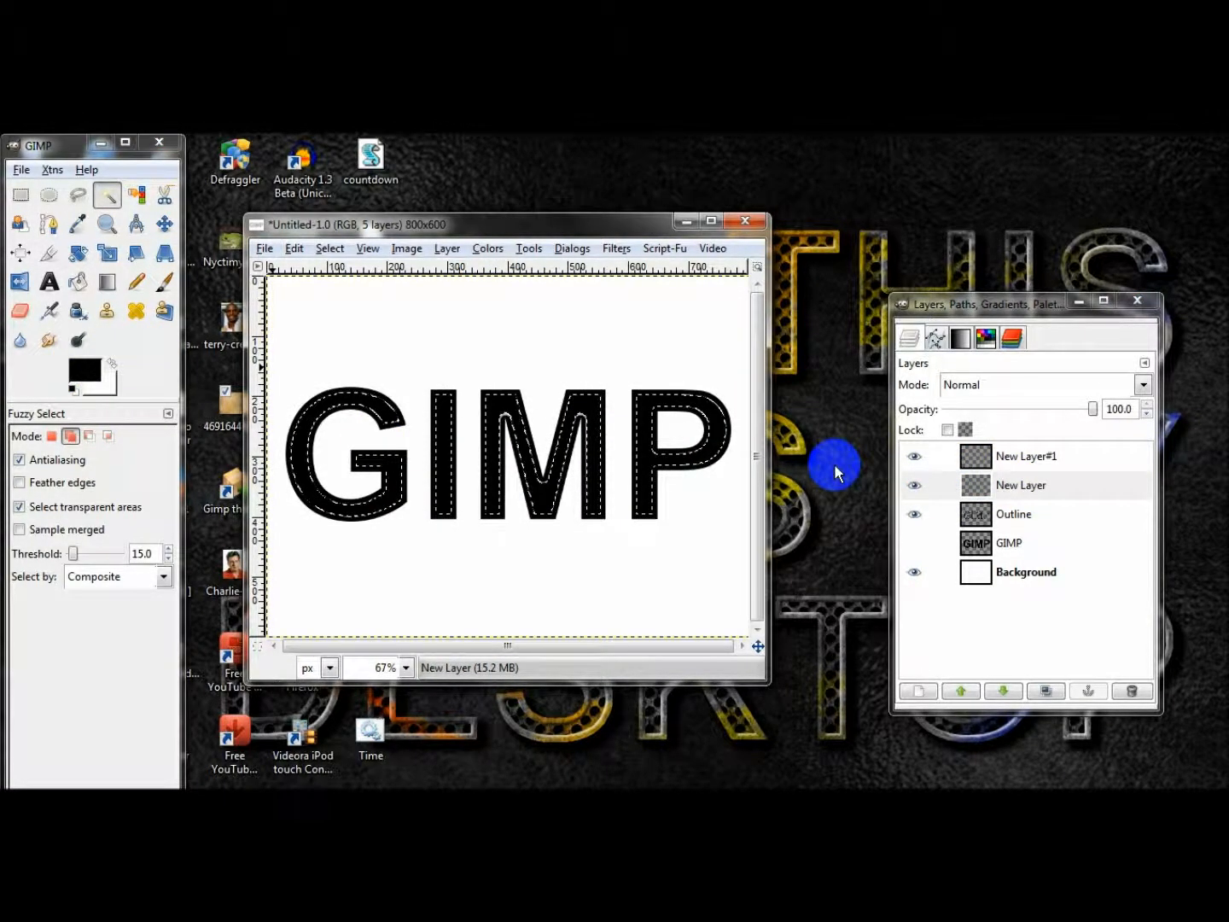
Fill the same letter interiors with white on New Layer#1 and remove the selection.
left_click(1008, 456)
left_click_drag(113, 383, 378, 408)
left_click(335, 249)
left_click(346, 293)
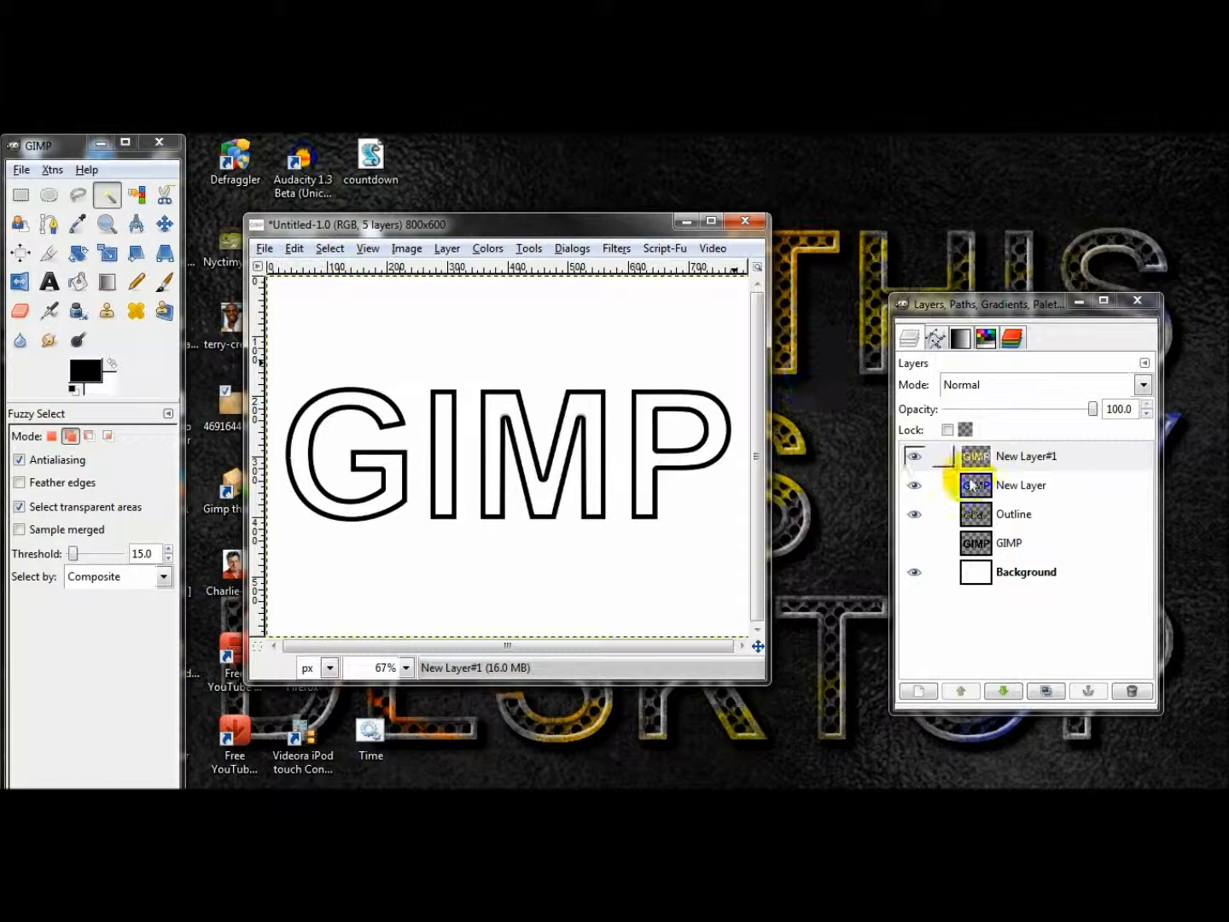
left_click(915, 457)
left_click(919, 481)
left_click(918, 480)
left_click(917, 458)
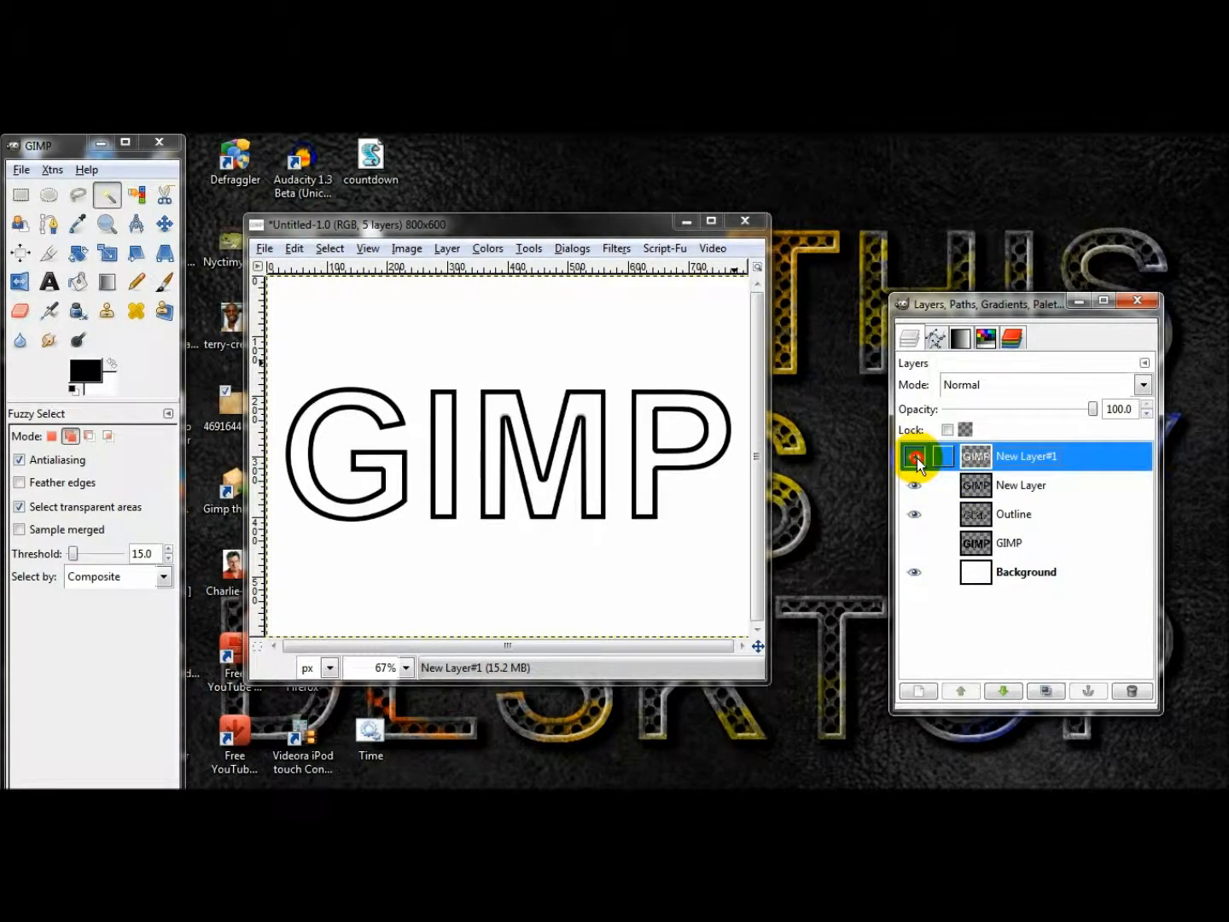
Nudge the white letter fill slightly down and right, and the black letter fill slightly up and left.
left_click(167, 224)
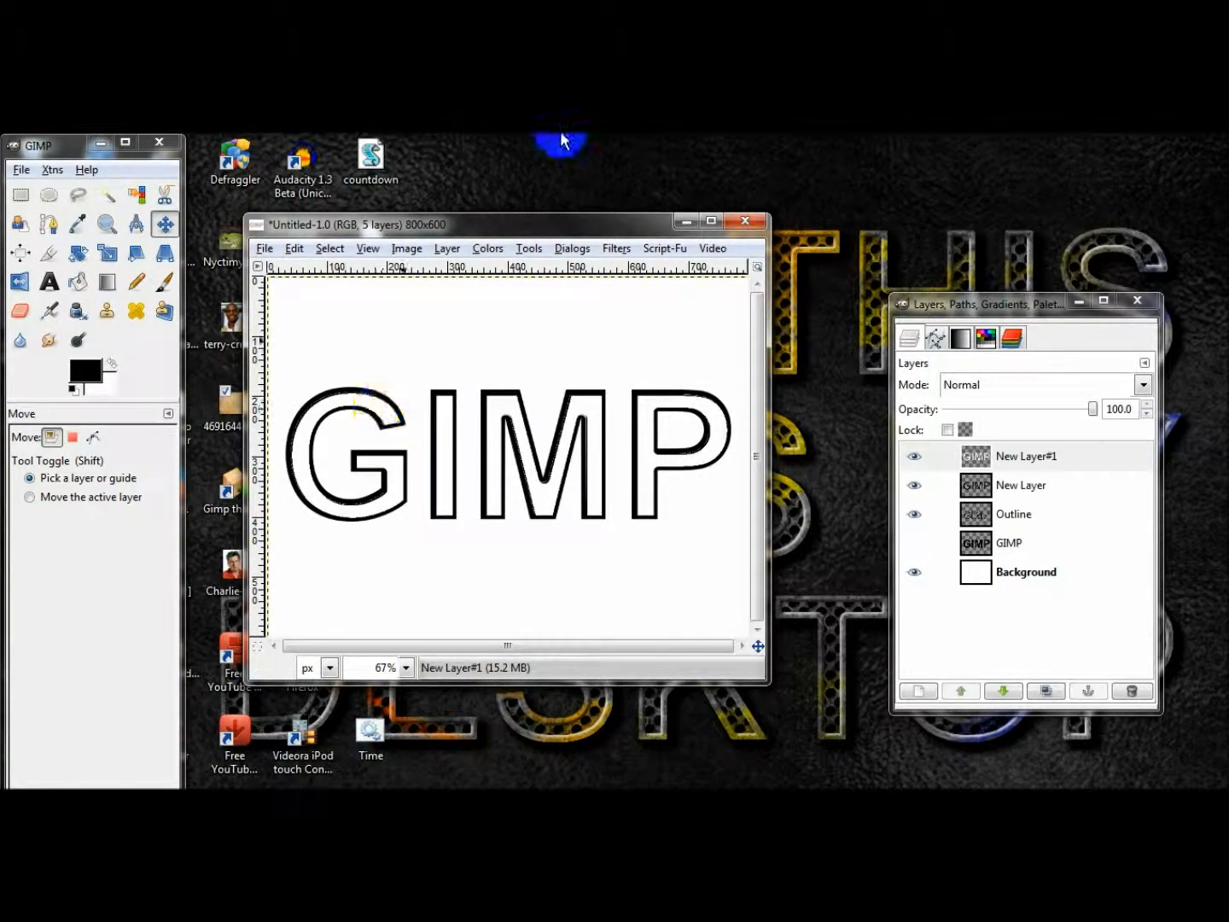
left_click(1024, 485)
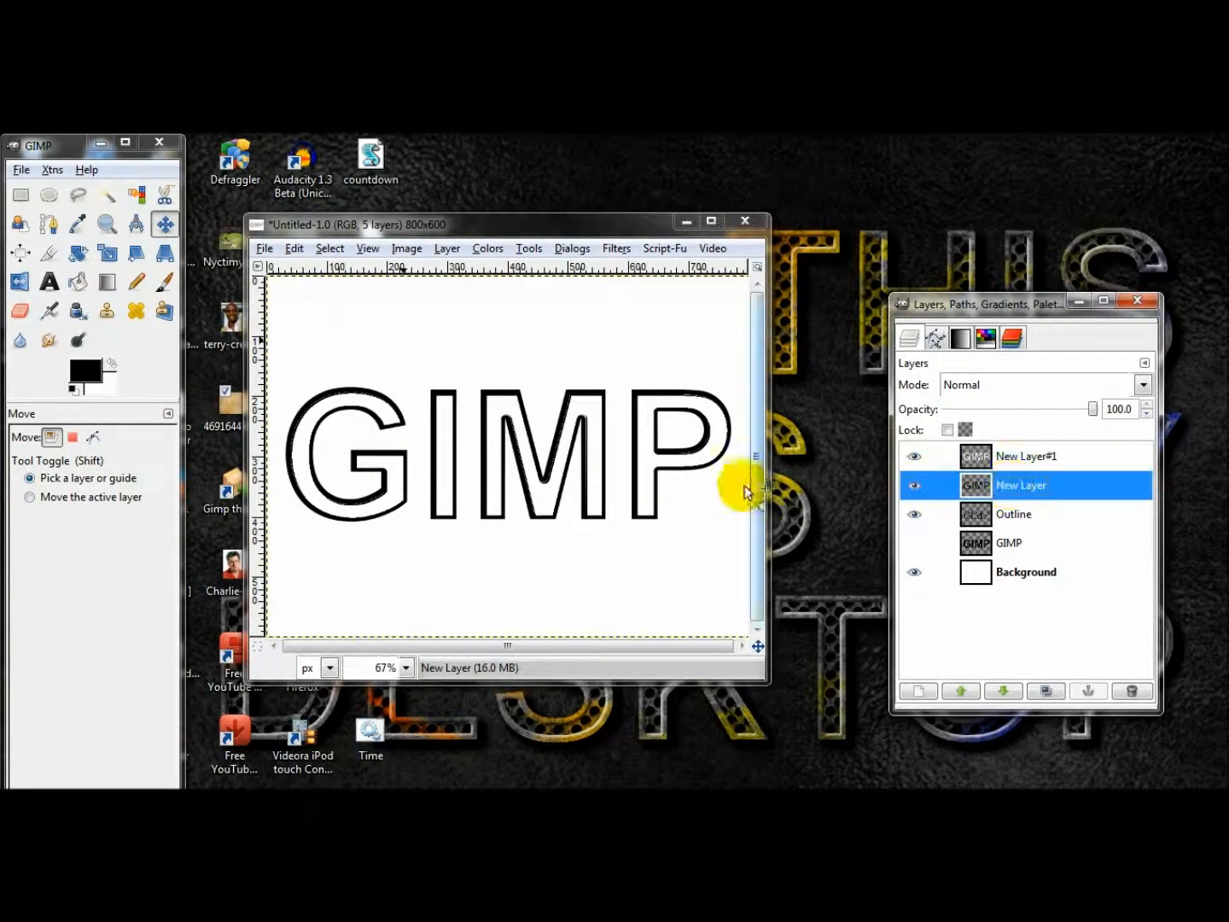
left_click(644, 434)
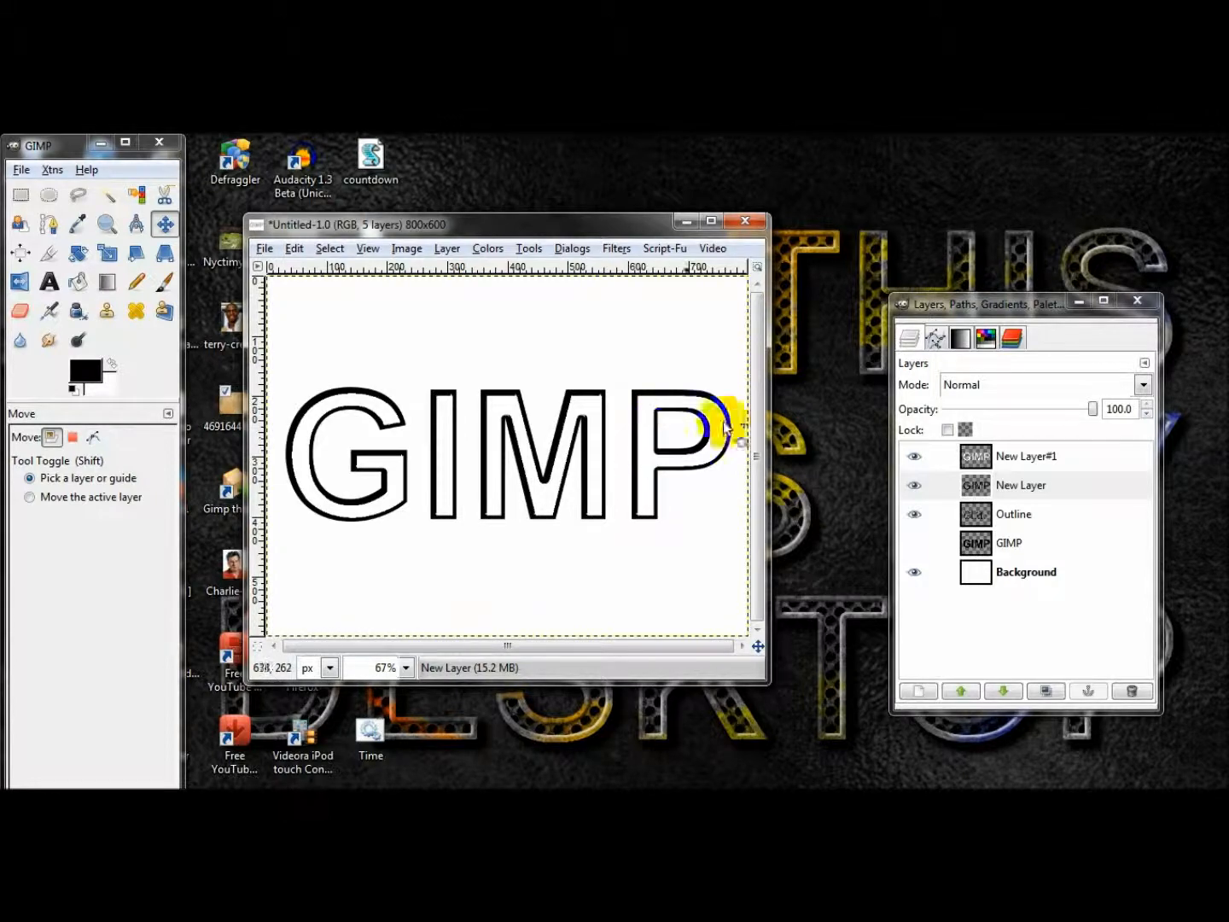
Merge New Layer#1 down into the black letter fill layer.
left_click(1005, 457)
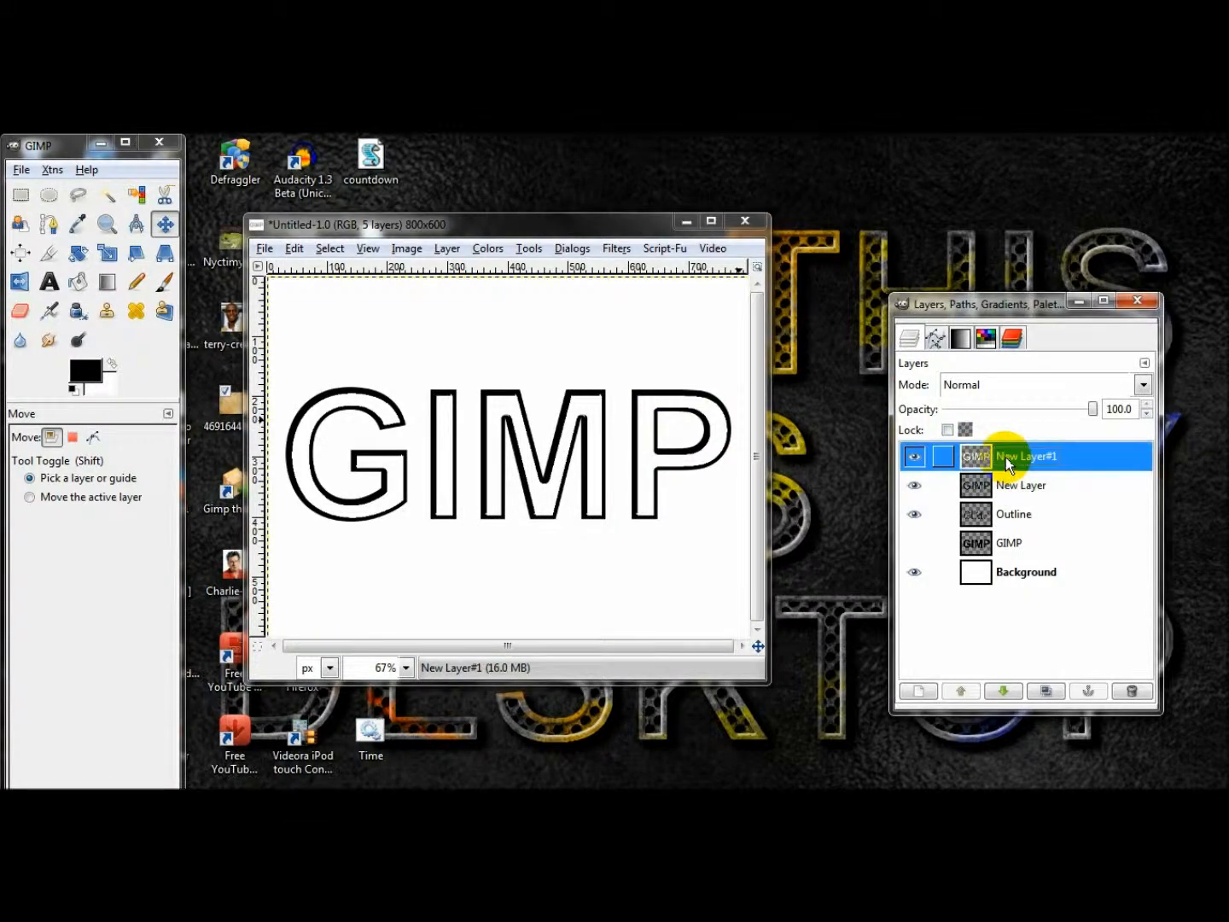
right_click(1005, 458)
left_click(1042, 227)
Hide the merged fill layer and fuzzy-select all four letter interiors on the Outline layer.
right_click(1000, 488)
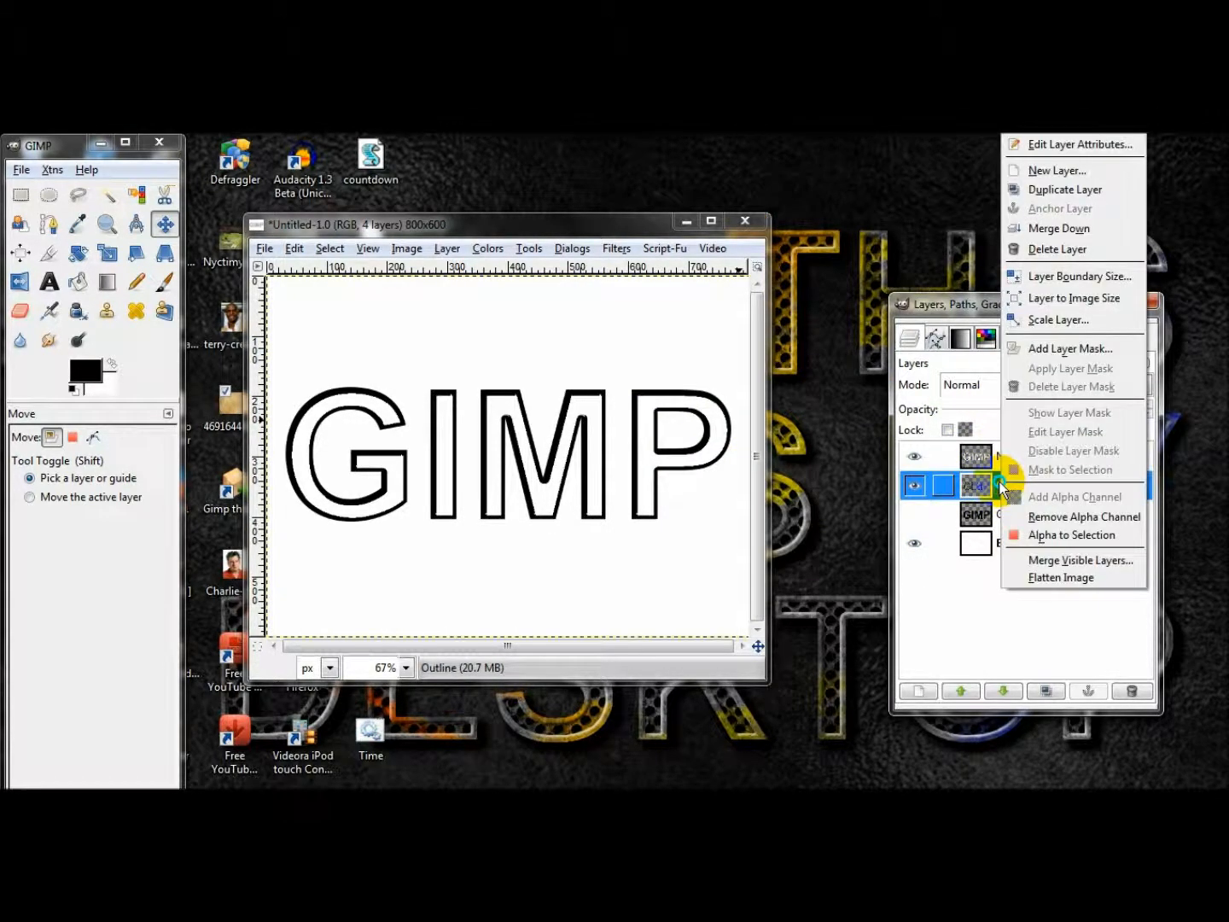
left_click(340, 398)
left_click(106, 195)
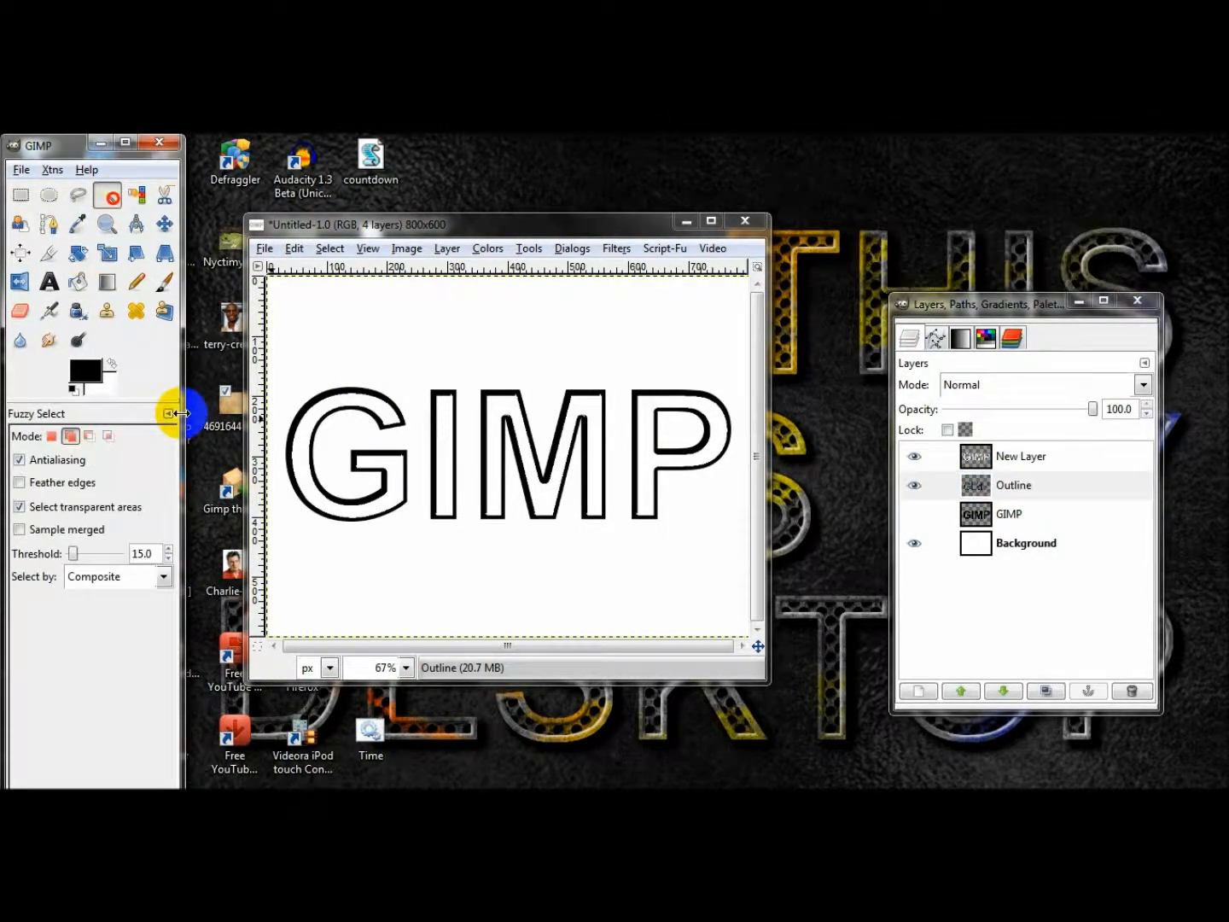
left_click(305, 473)
left_click(913, 457)
left_click(445, 452, "shift")
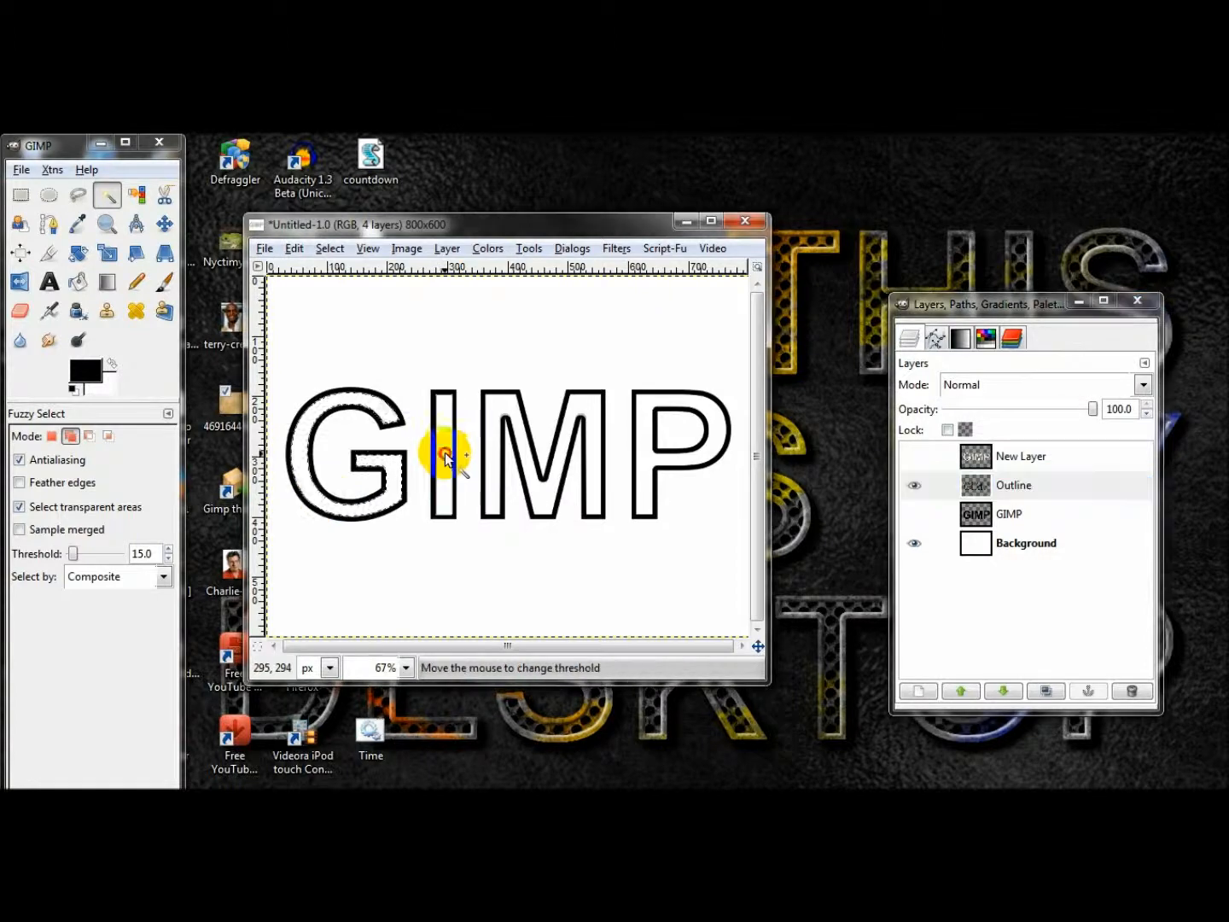
left_click(487, 461, "shift")
left_click(293, 249)
left_click(304, 270)
left_click(483, 470, "shift")
left_click(644, 461, "shift")
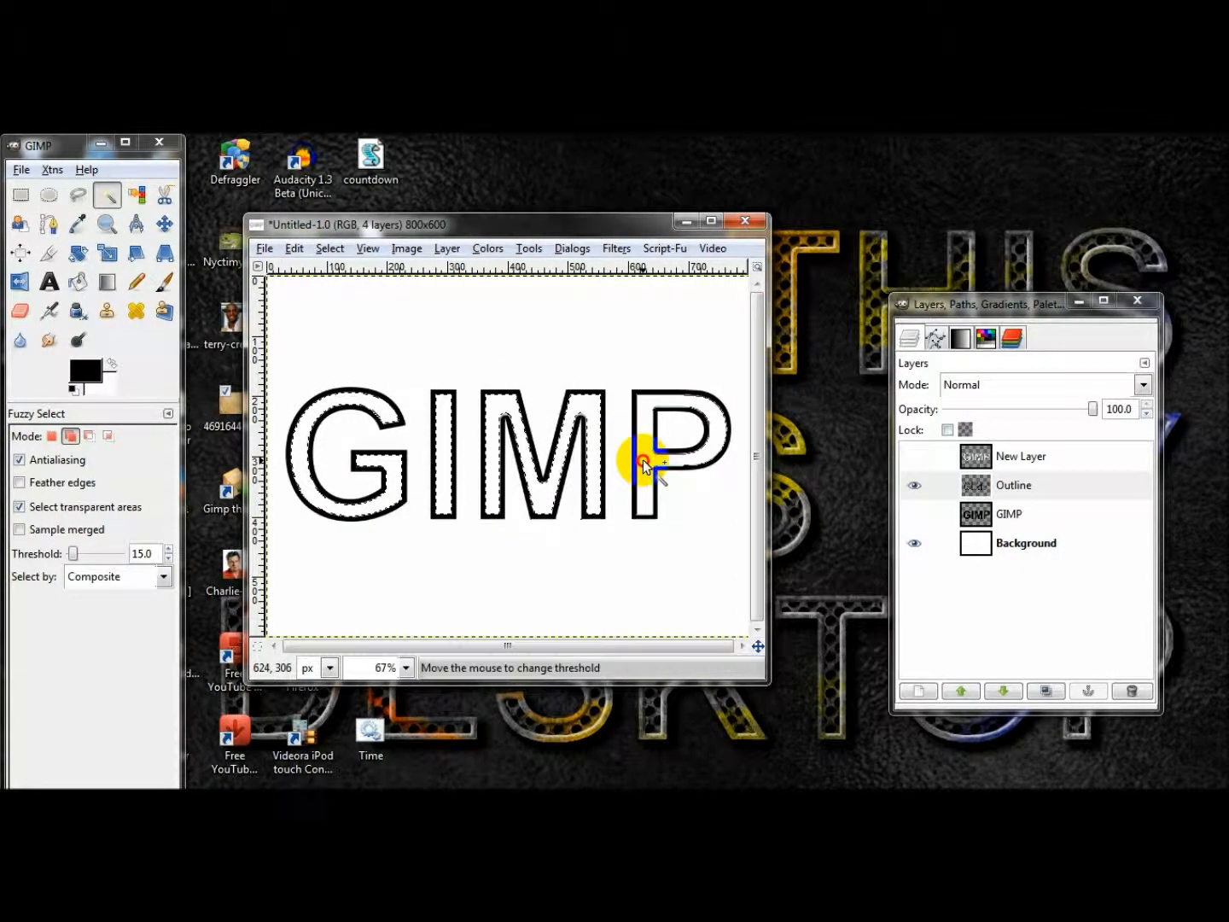
Show the merged fill layer, clear the selected letter interiors from it, and remove the selection.
left_click(898, 455)
left_click(914, 457)
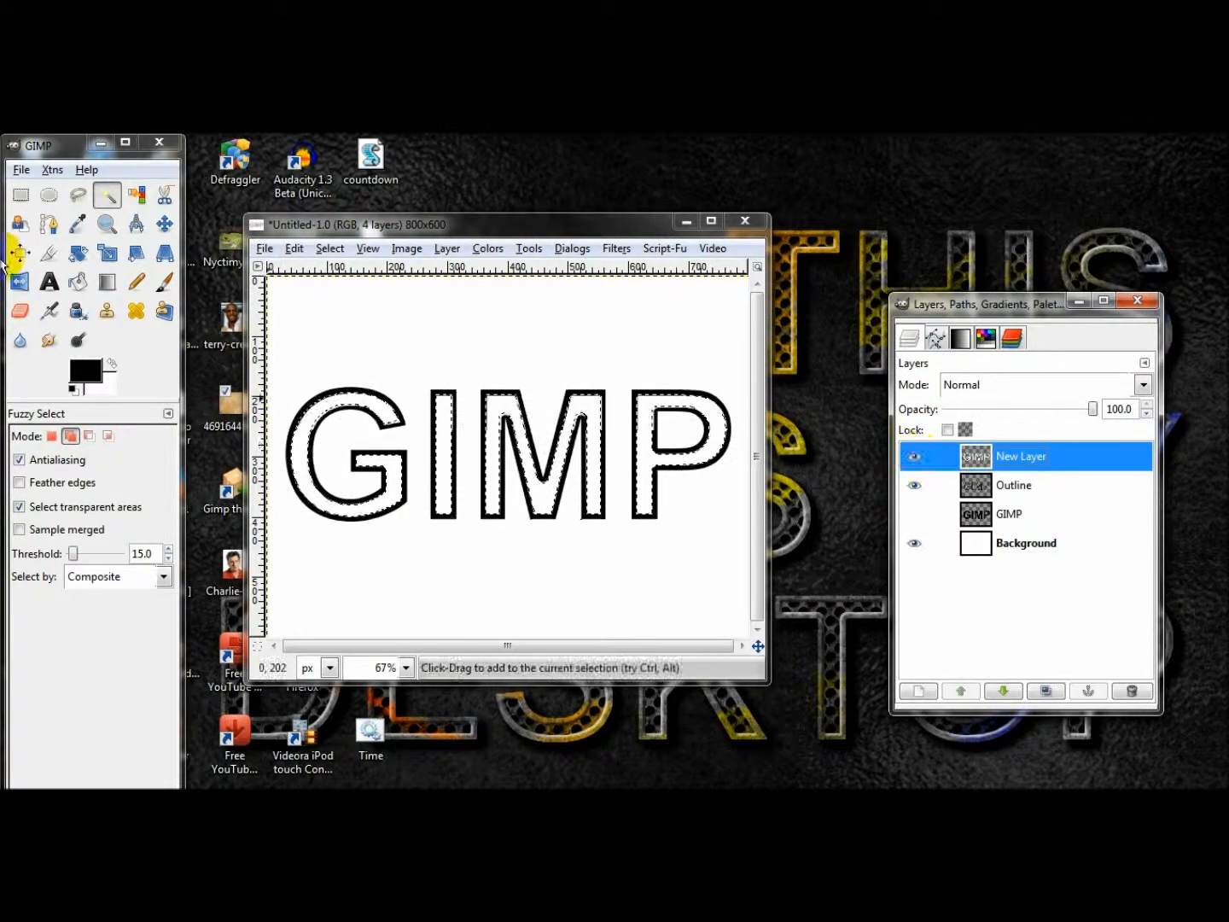
left_click(341, 253)
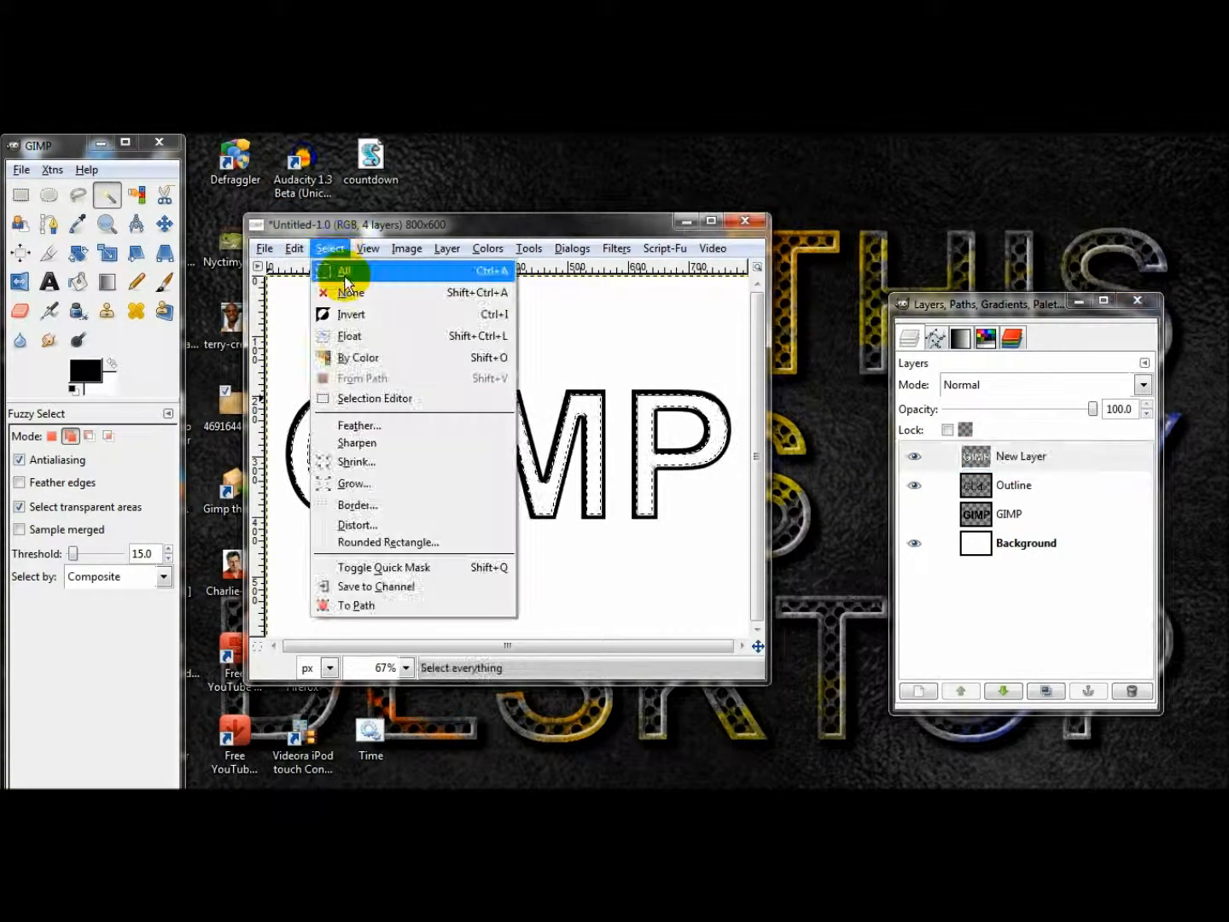
mouse_move(296, 249)
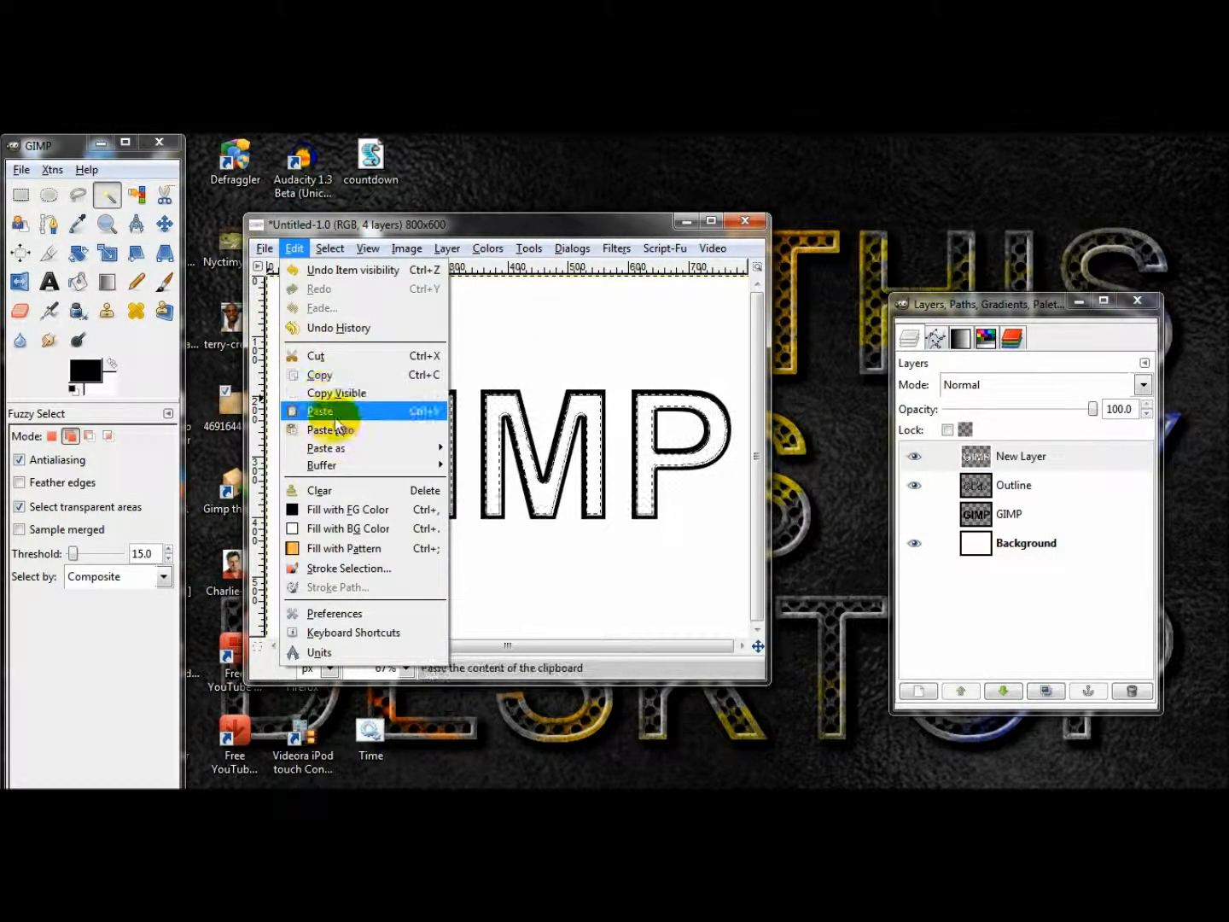
left_click(345, 494)
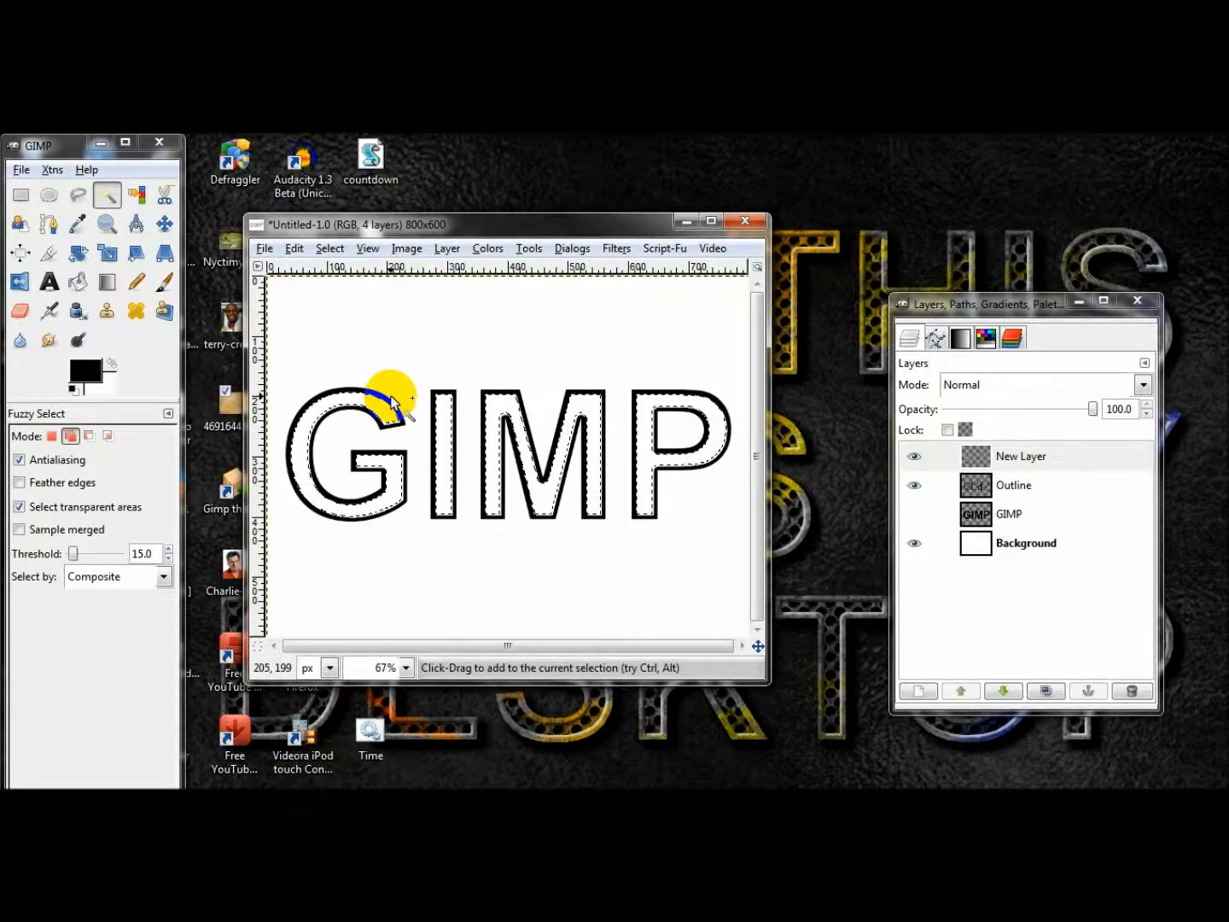
key("ctrl+shift+a")
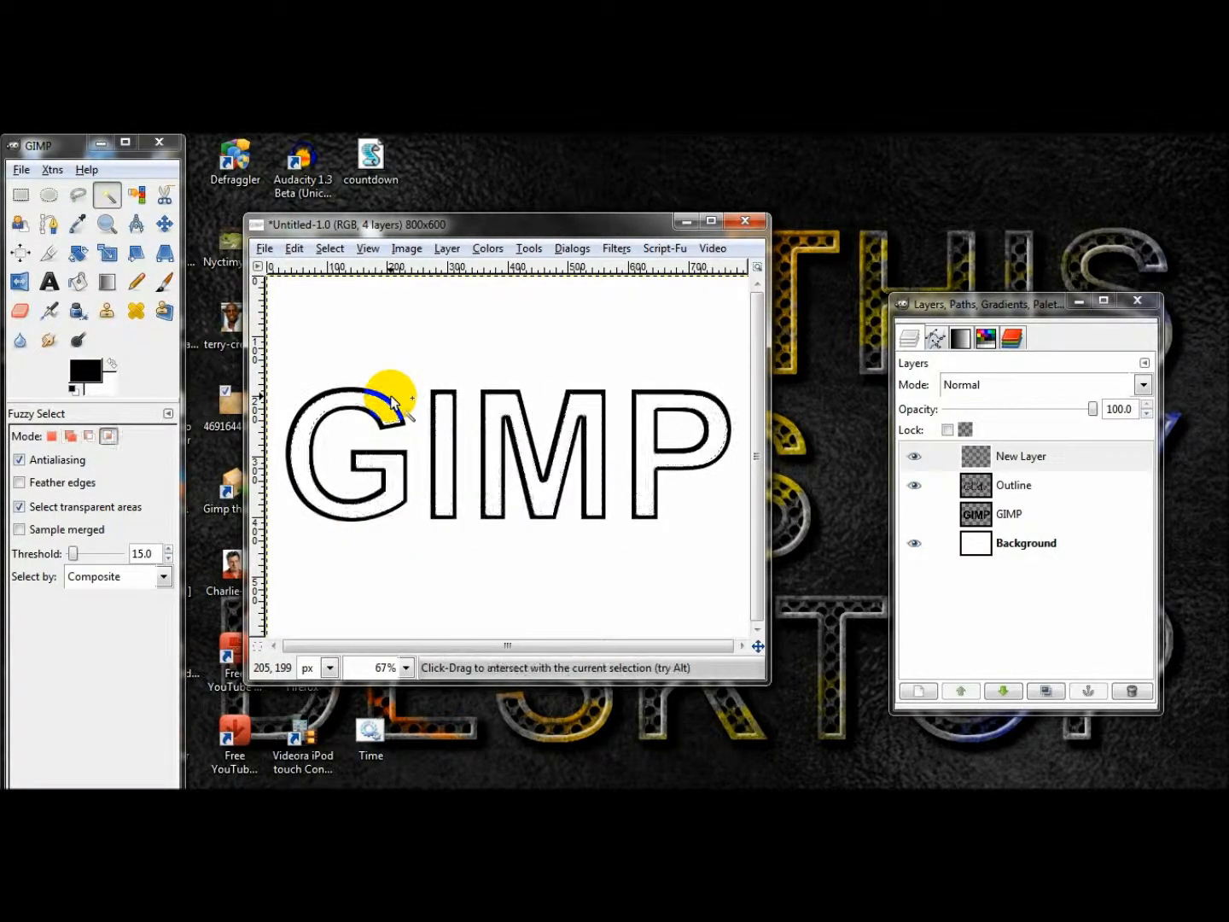
Hide the Outline and Background layers so that only the merged edge layer remains visible.
left_click(915, 543)
left_click(916, 543)
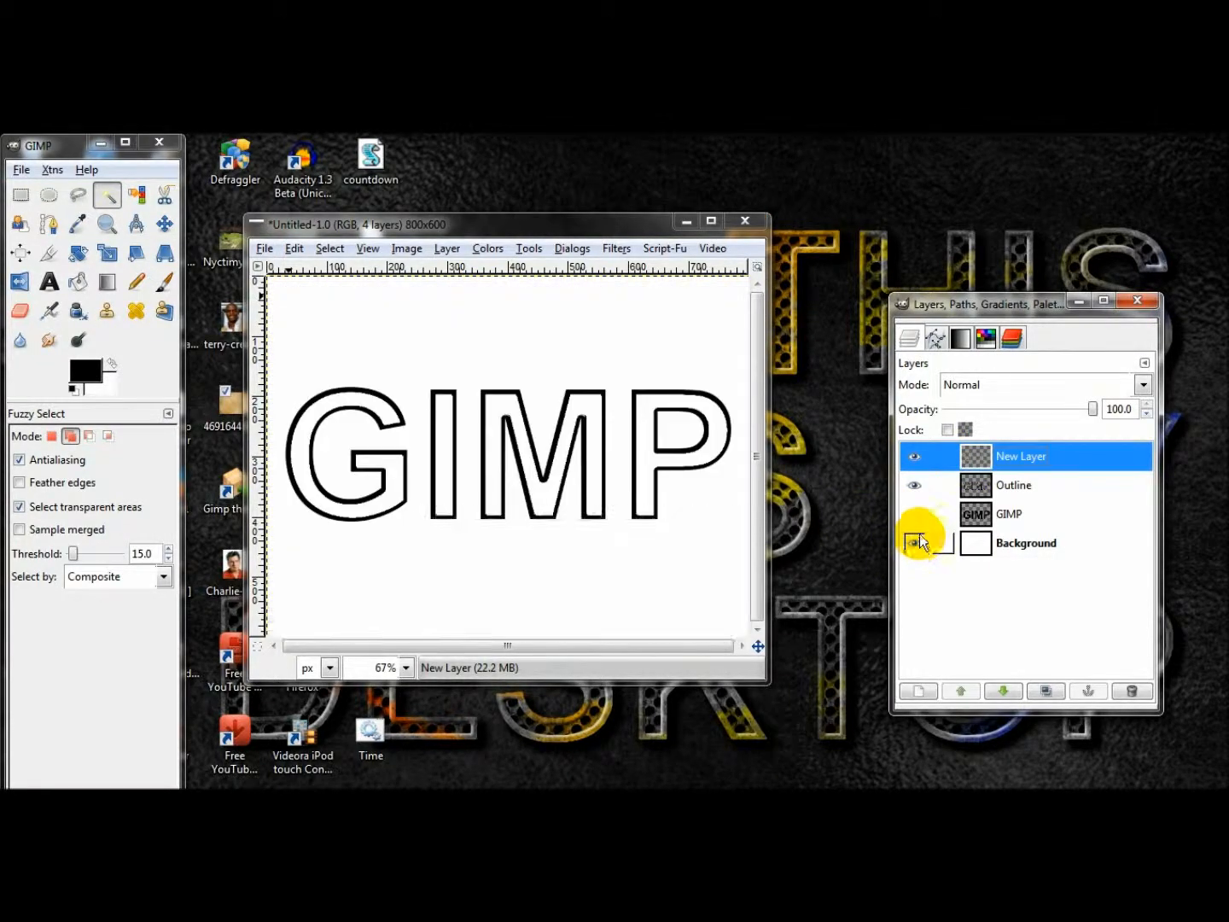
left_click(916, 484)
left_click(915, 543)
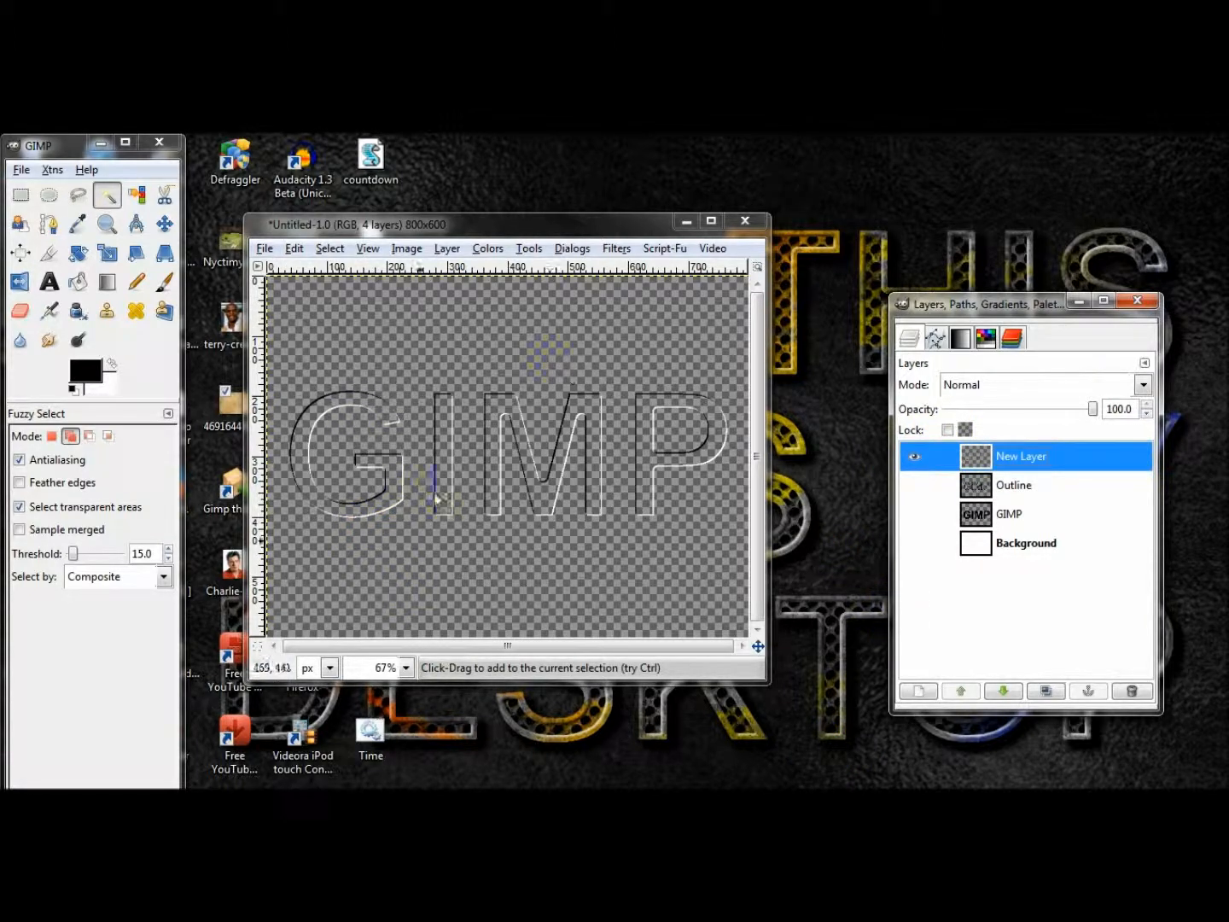
Apply a Gaussian Blur with a radius of 1 px to the merged black-and-white edge layer.
left_click(616, 248)
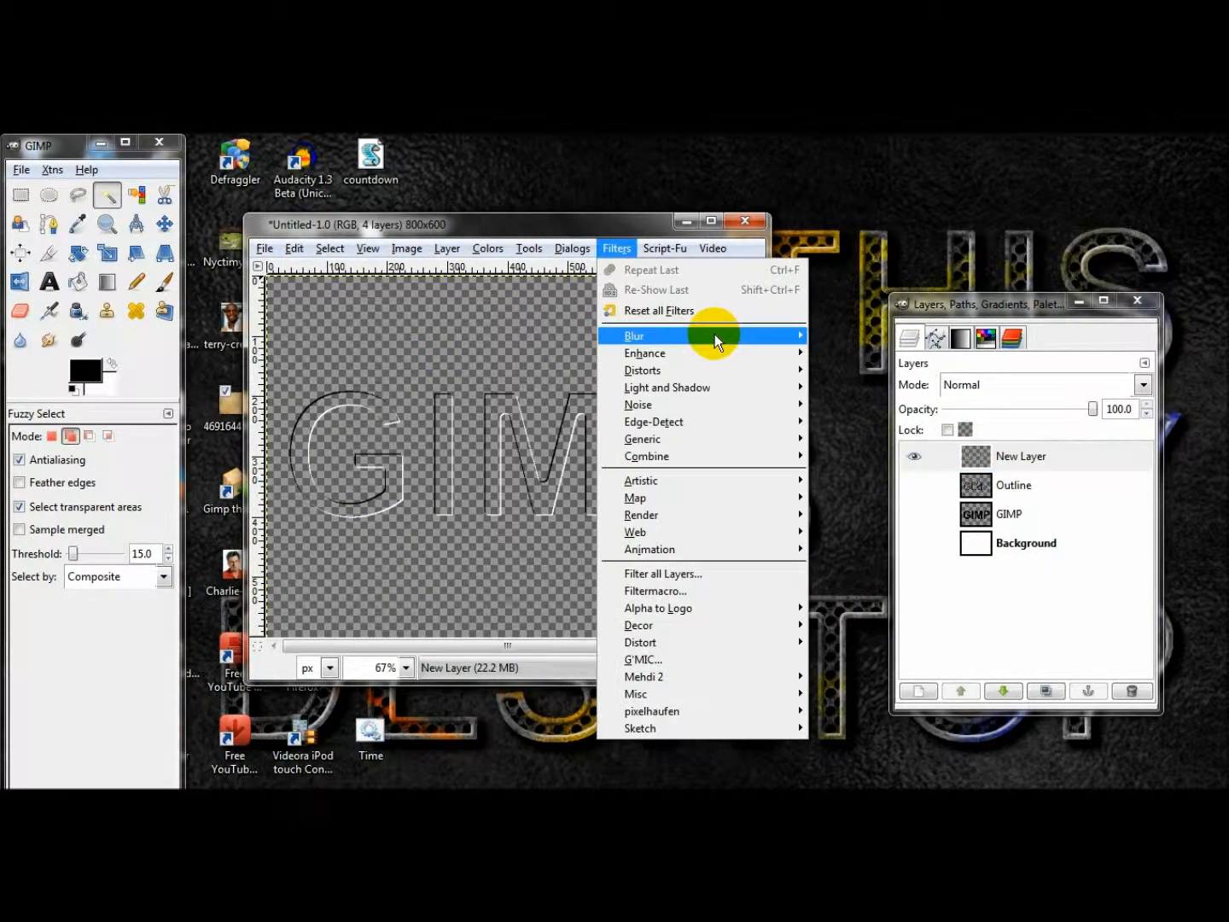
left_click(825, 352)
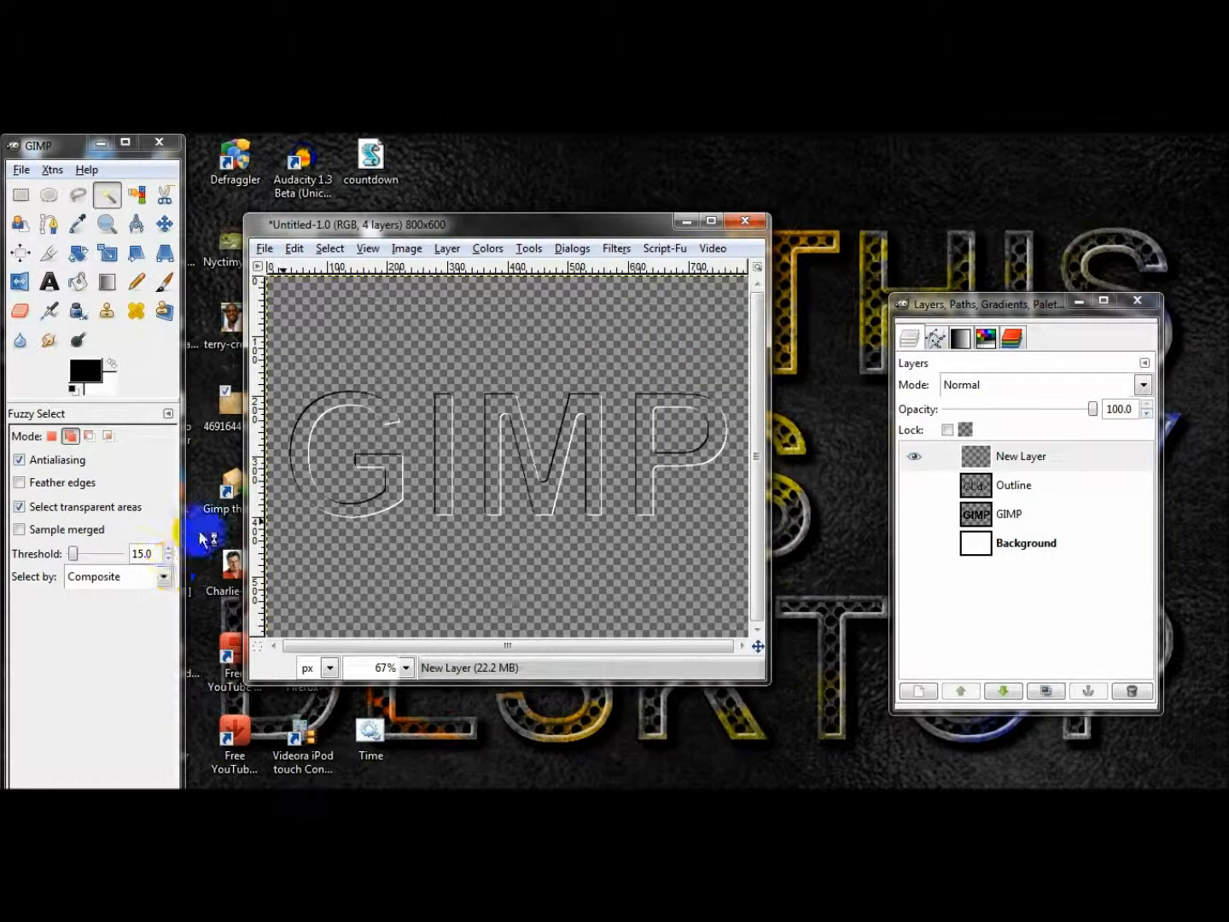
double_click(130, 463)
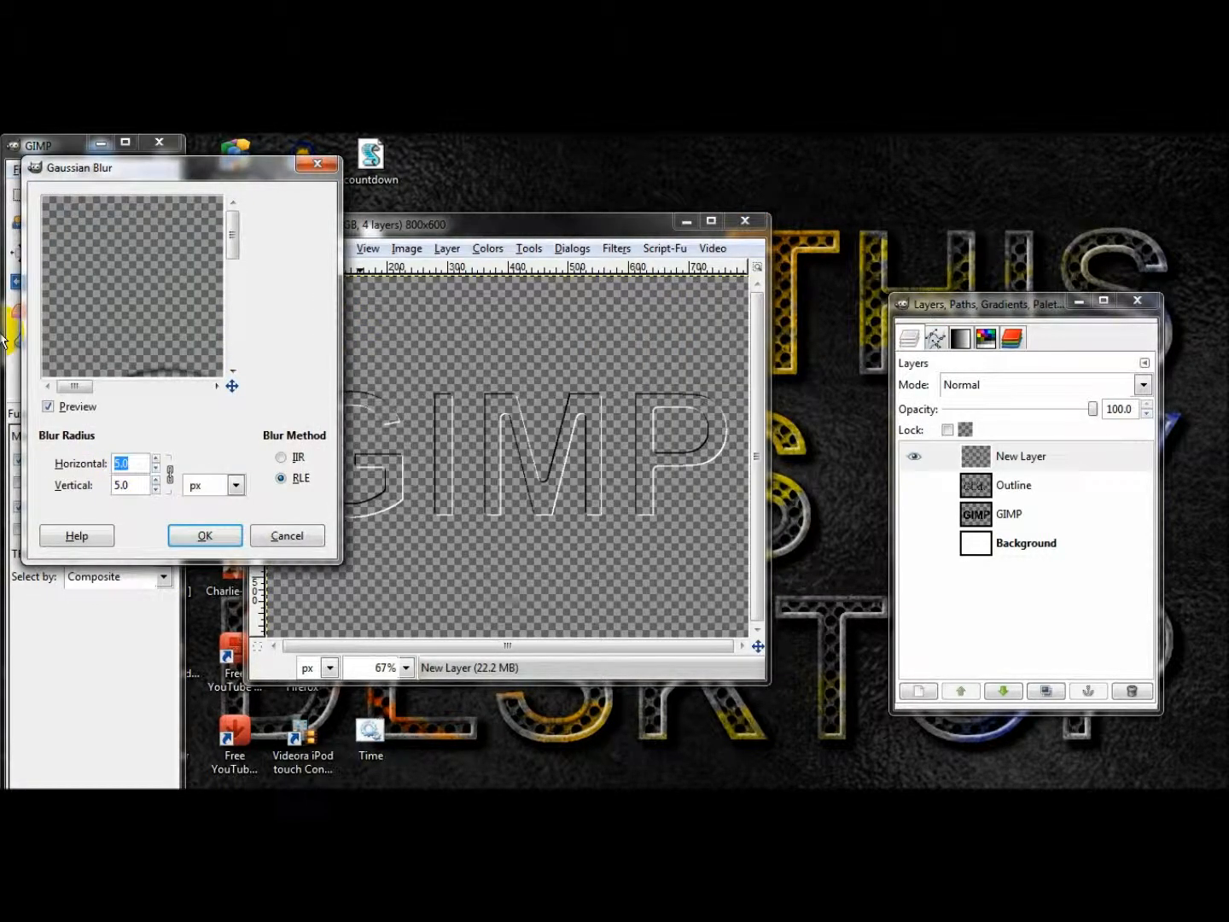
type("1")
left_click(190, 529)
Hide the blurred edge layer, show the GIMP text and Background layers, and make the GIMP layer active.
left_click(916, 456)
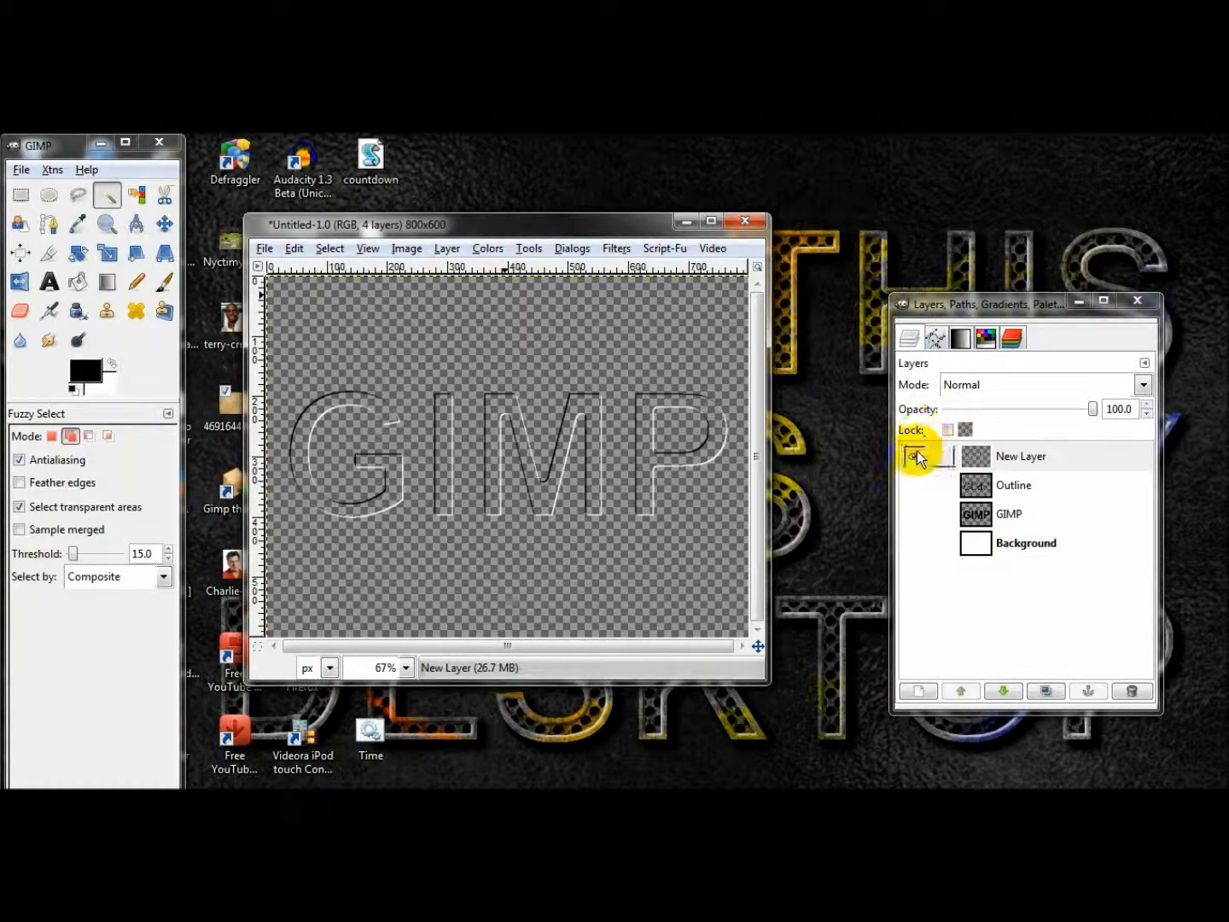
left_click_drag(918, 457, 918, 544)
left_click(1007, 513)
left_click(915, 486)
right_click(1016, 512)
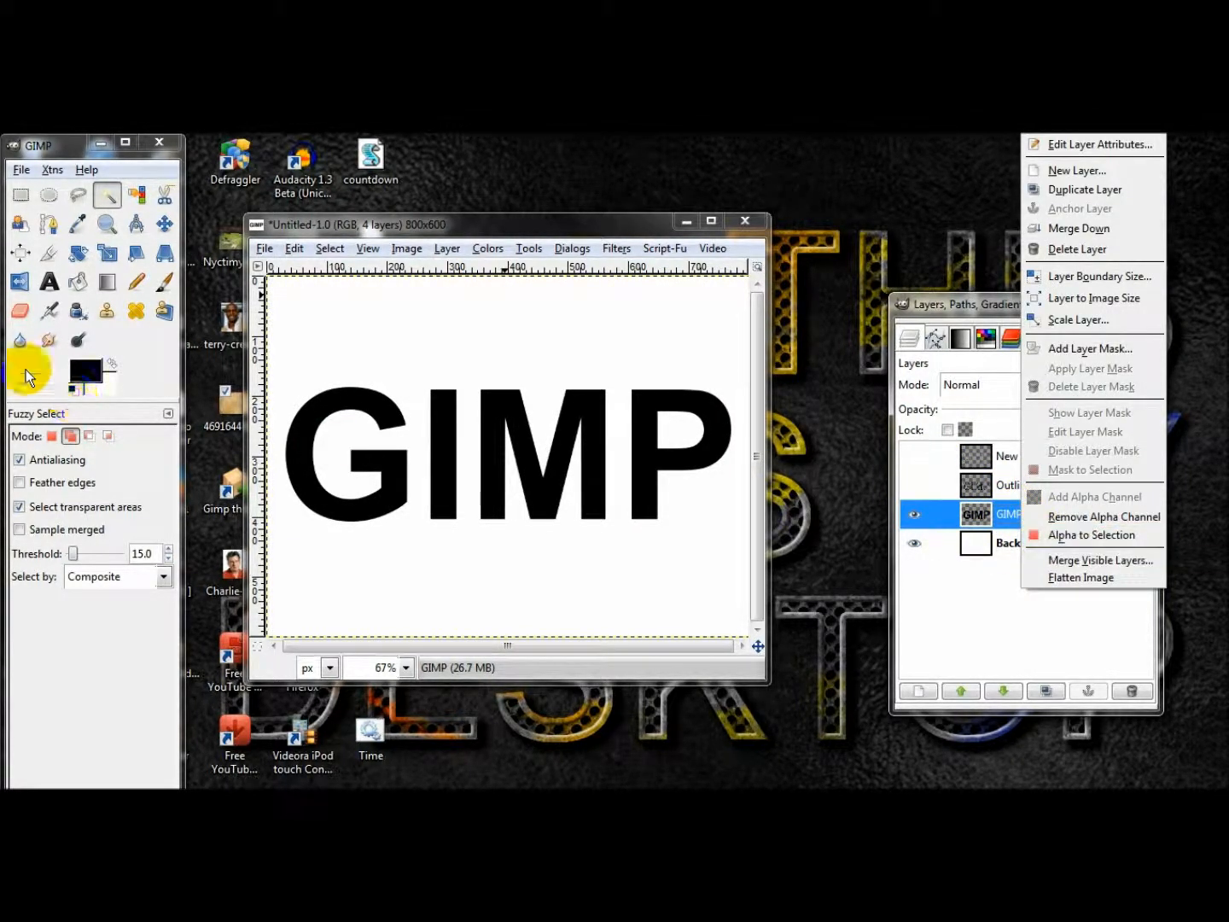
left_click(80, 275)
left_click(81, 278)
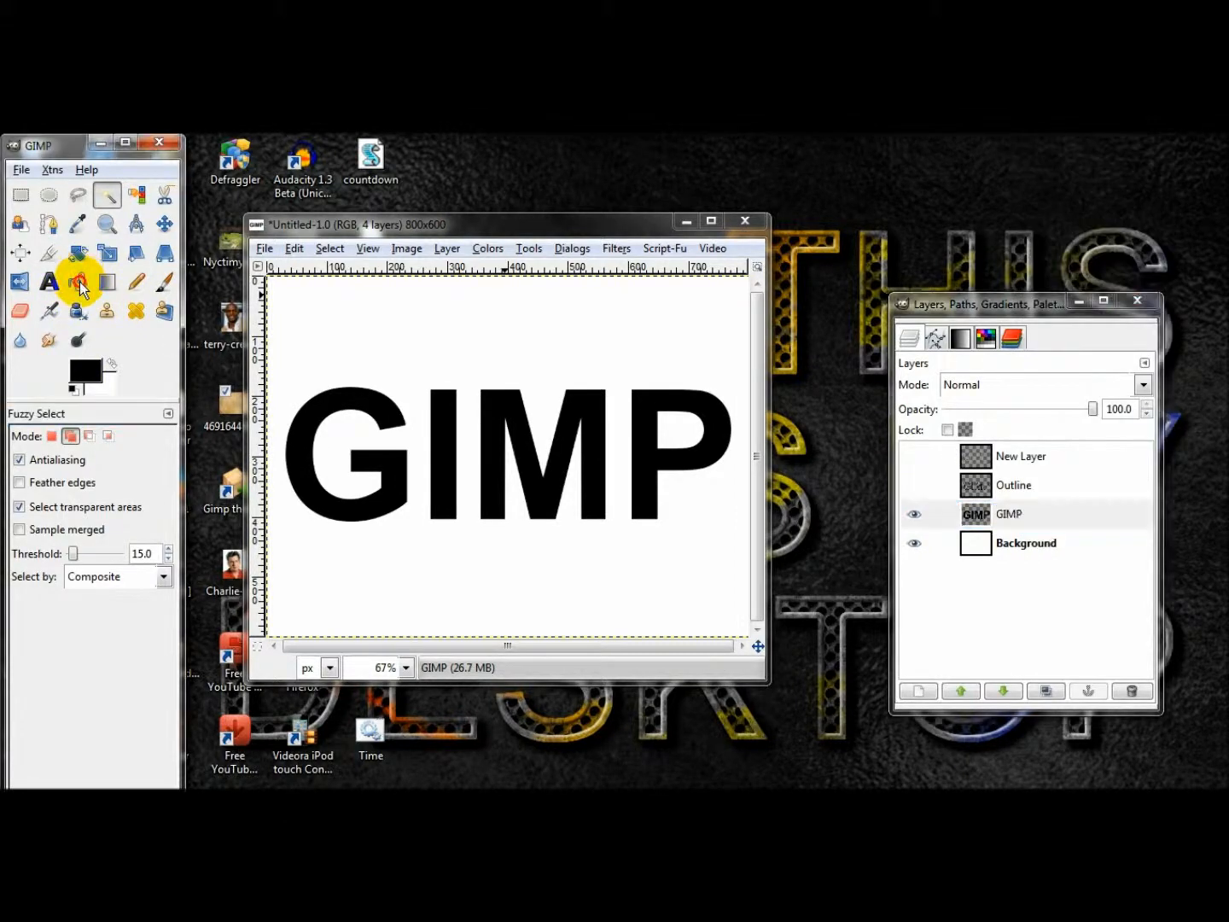
left_click(1059, 514)
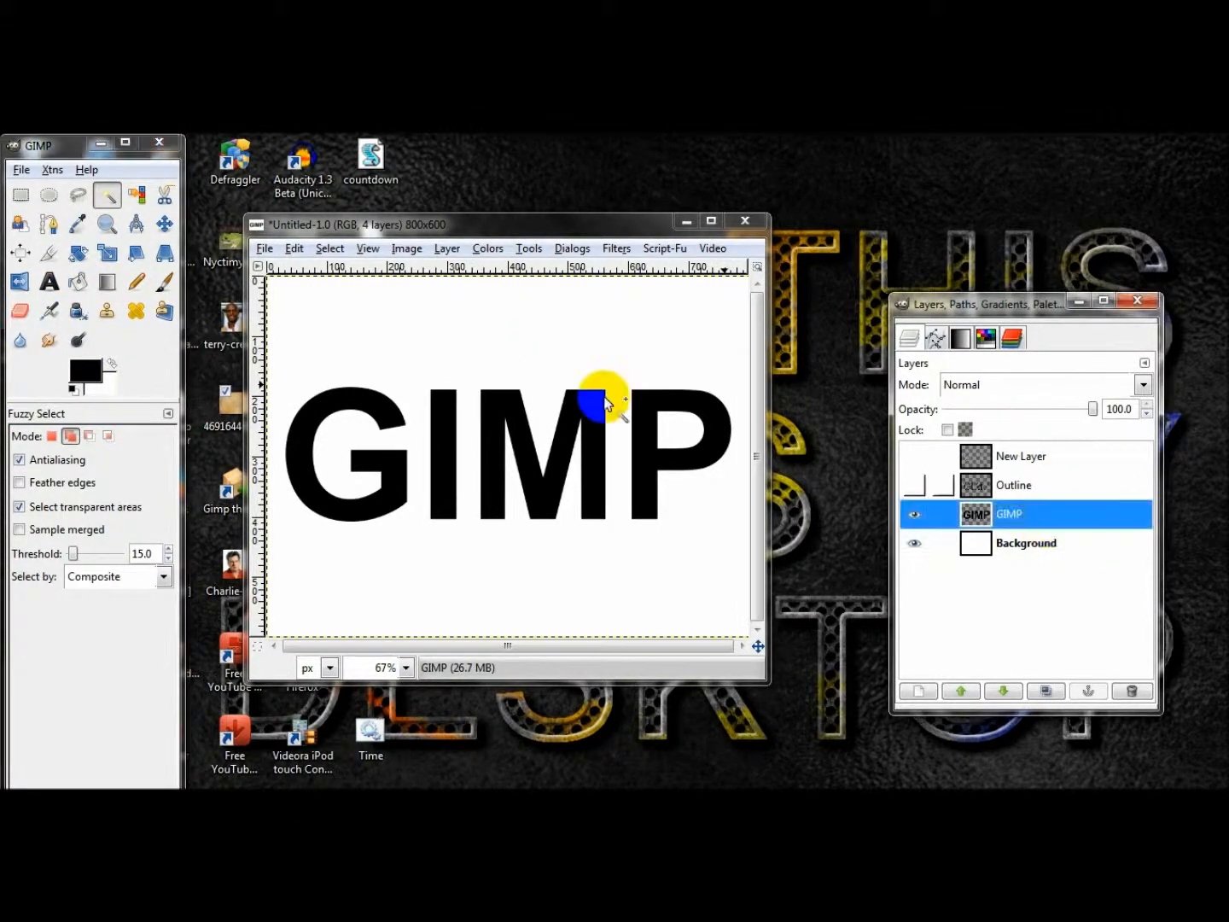
Bucket-fill all four letters on the GIMP layer with the Holes pattern.
left_click(81, 283)
left_click(51, 542)
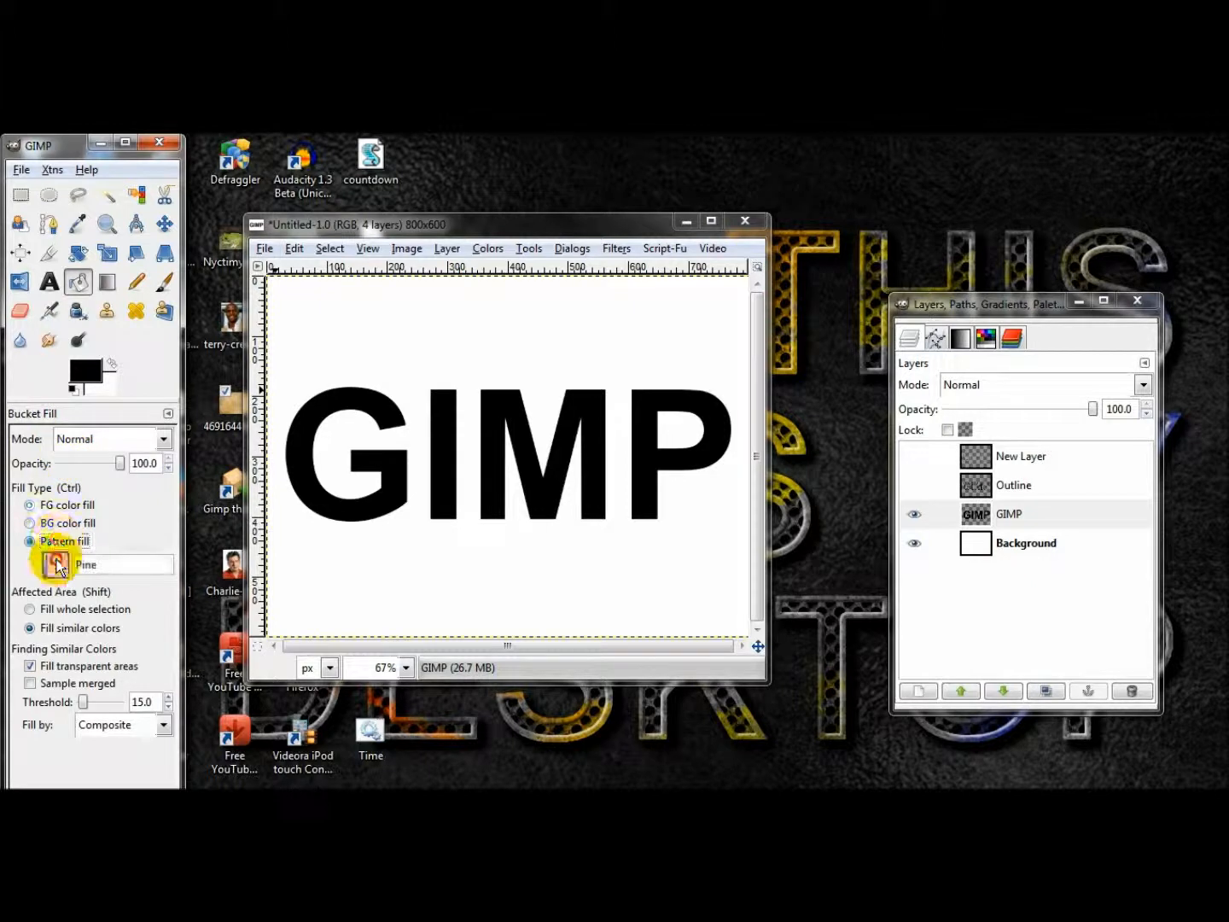
left_click(56, 564)
left_click(57, 417)
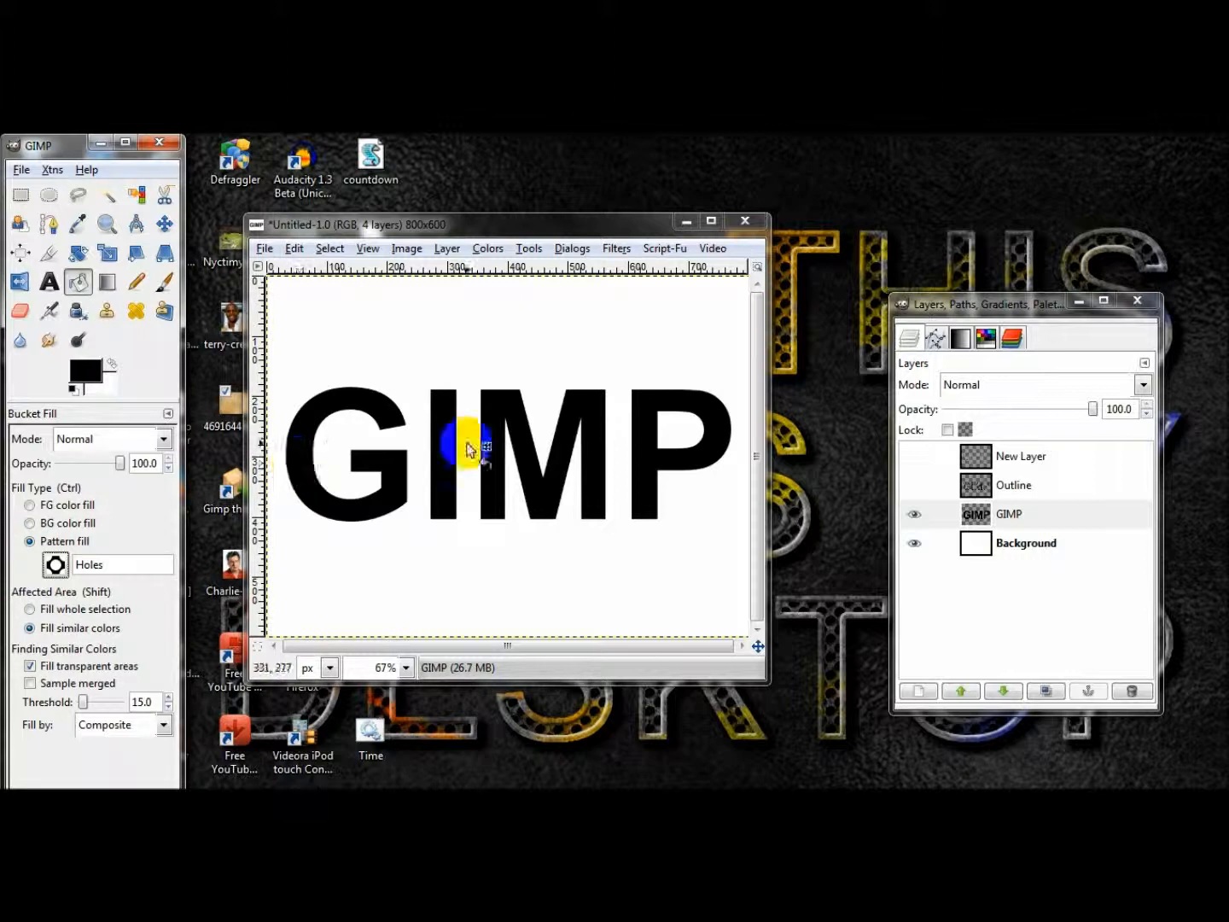
left_click(304, 468)
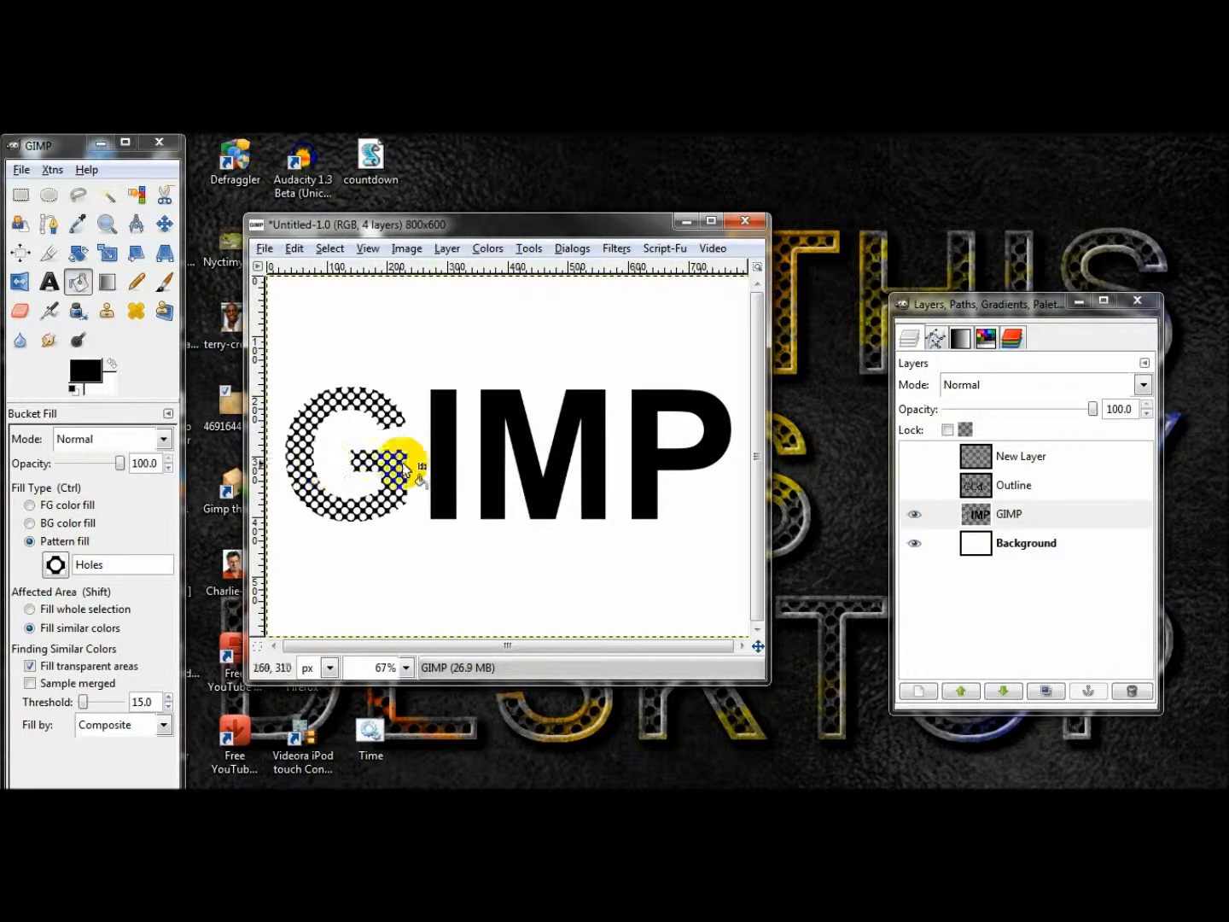
left_click(442, 457)
left_click(487, 457)
left_click(644, 466)
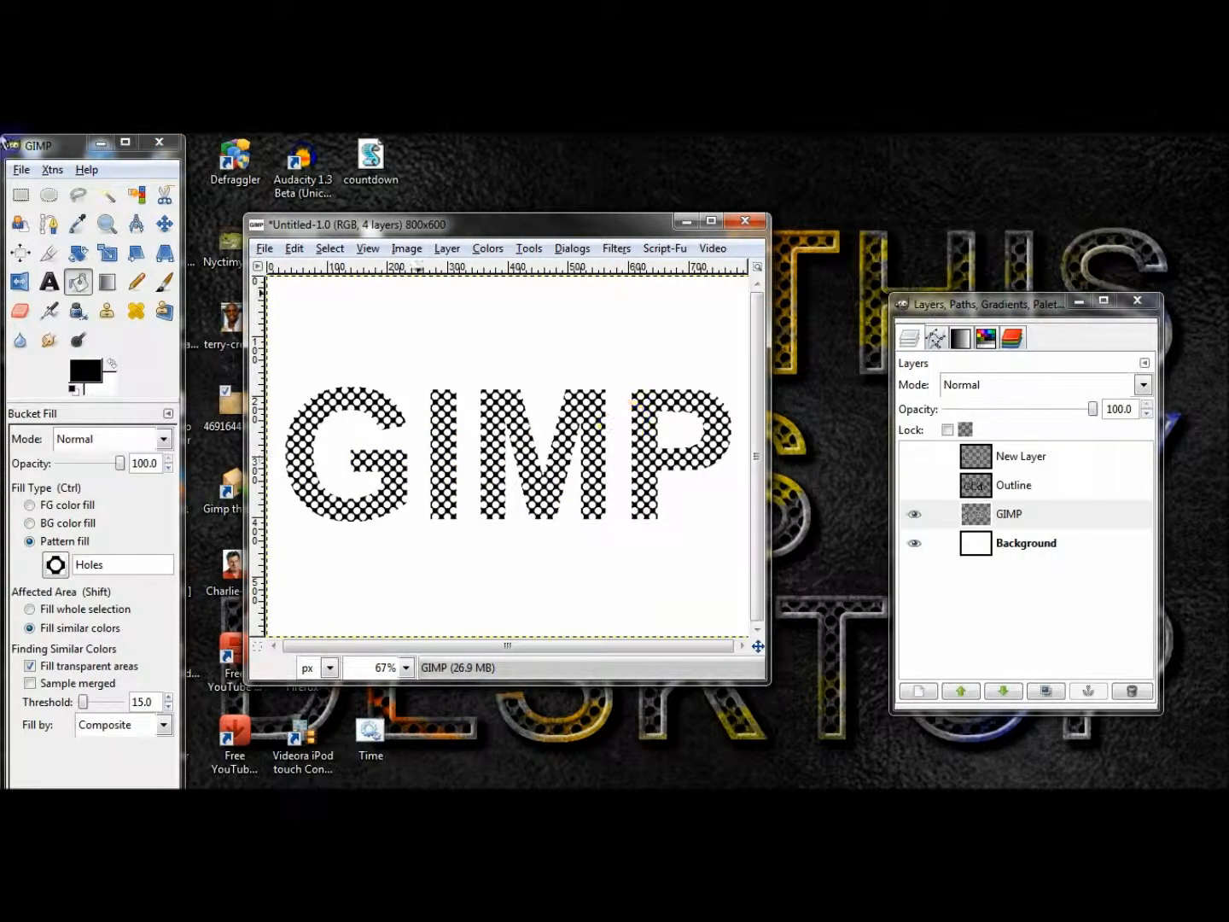
Select the letter shapes from the GIMP layer's alpha, shrink the selection and invert it.
right_click(1016, 512)
left_click(1048, 535)
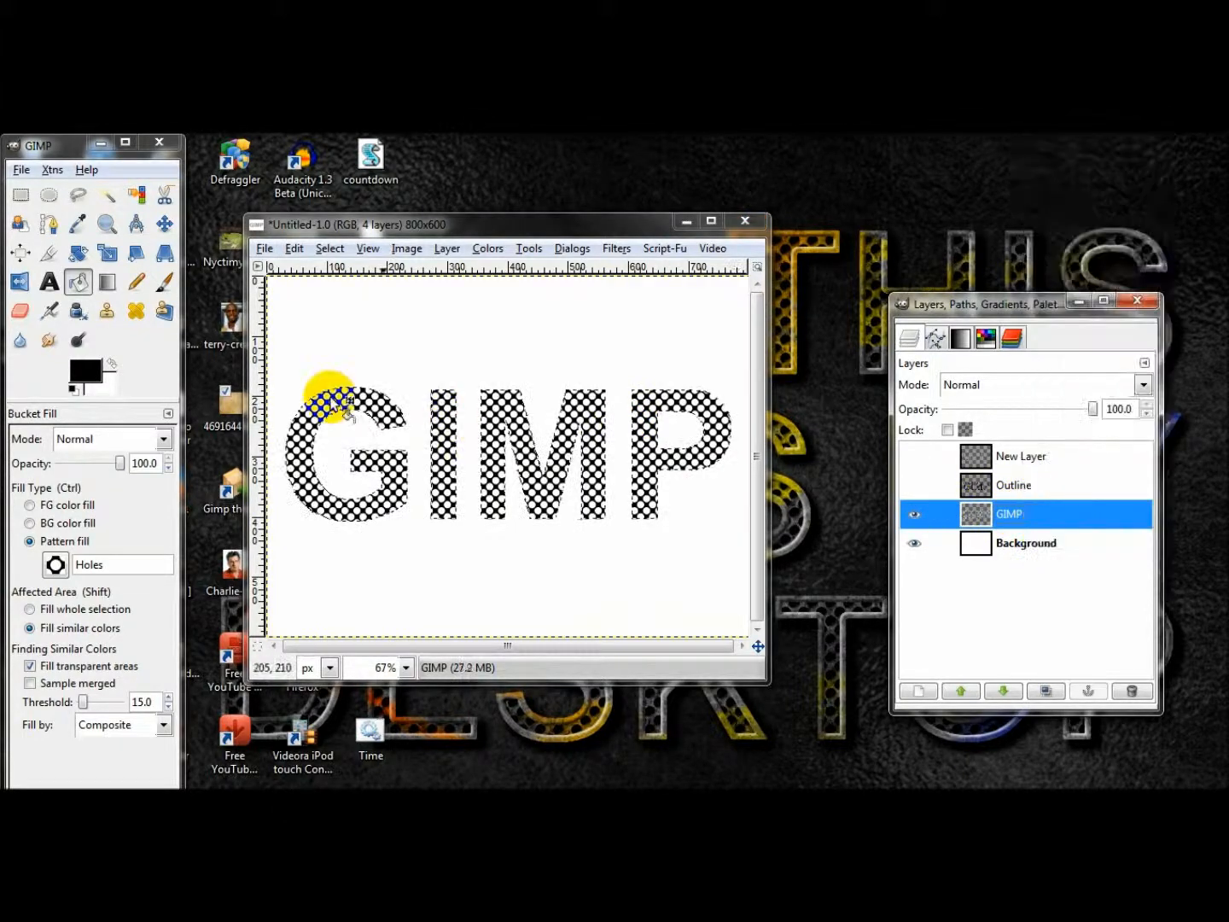
left_click(329, 248)
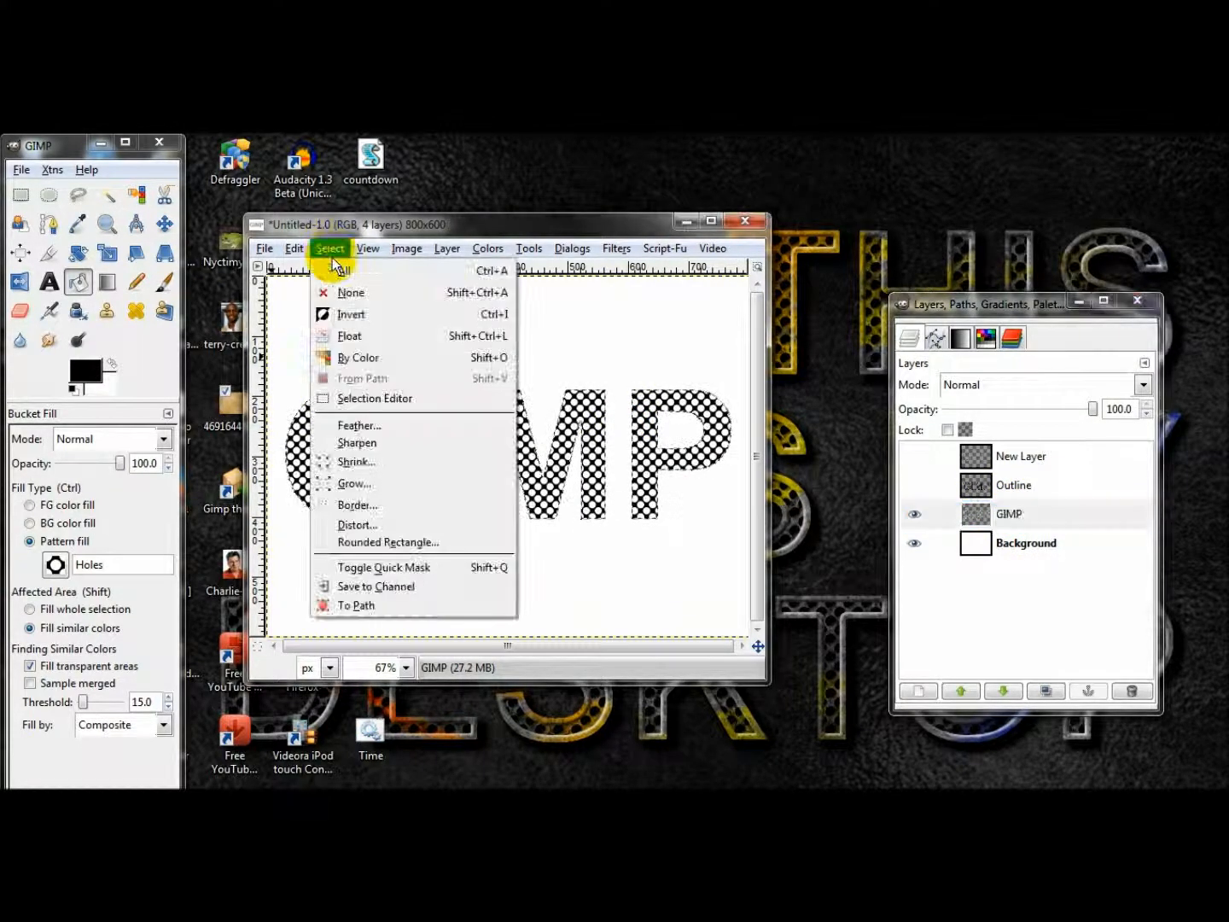
left_click(356, 460)
key("Return")
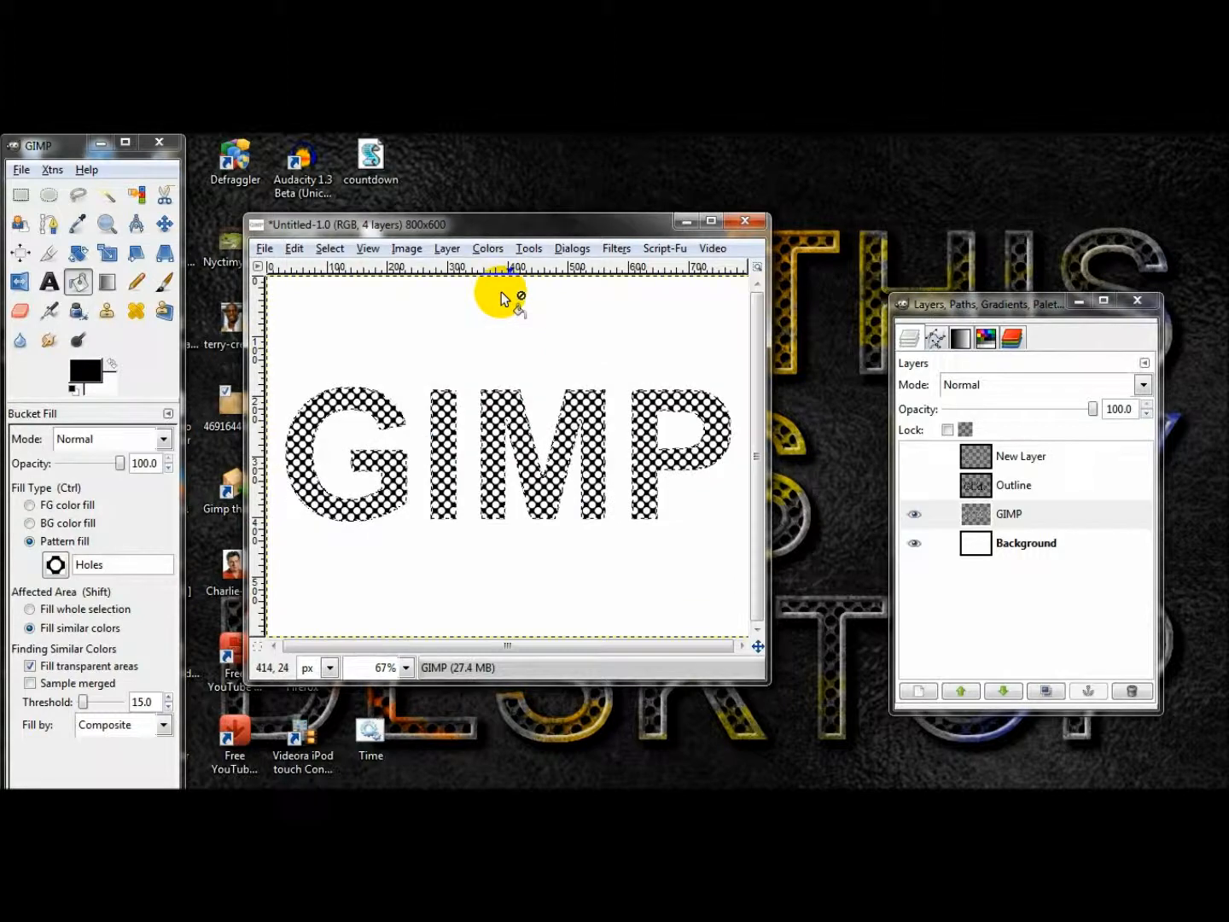
left_click(330, 249)
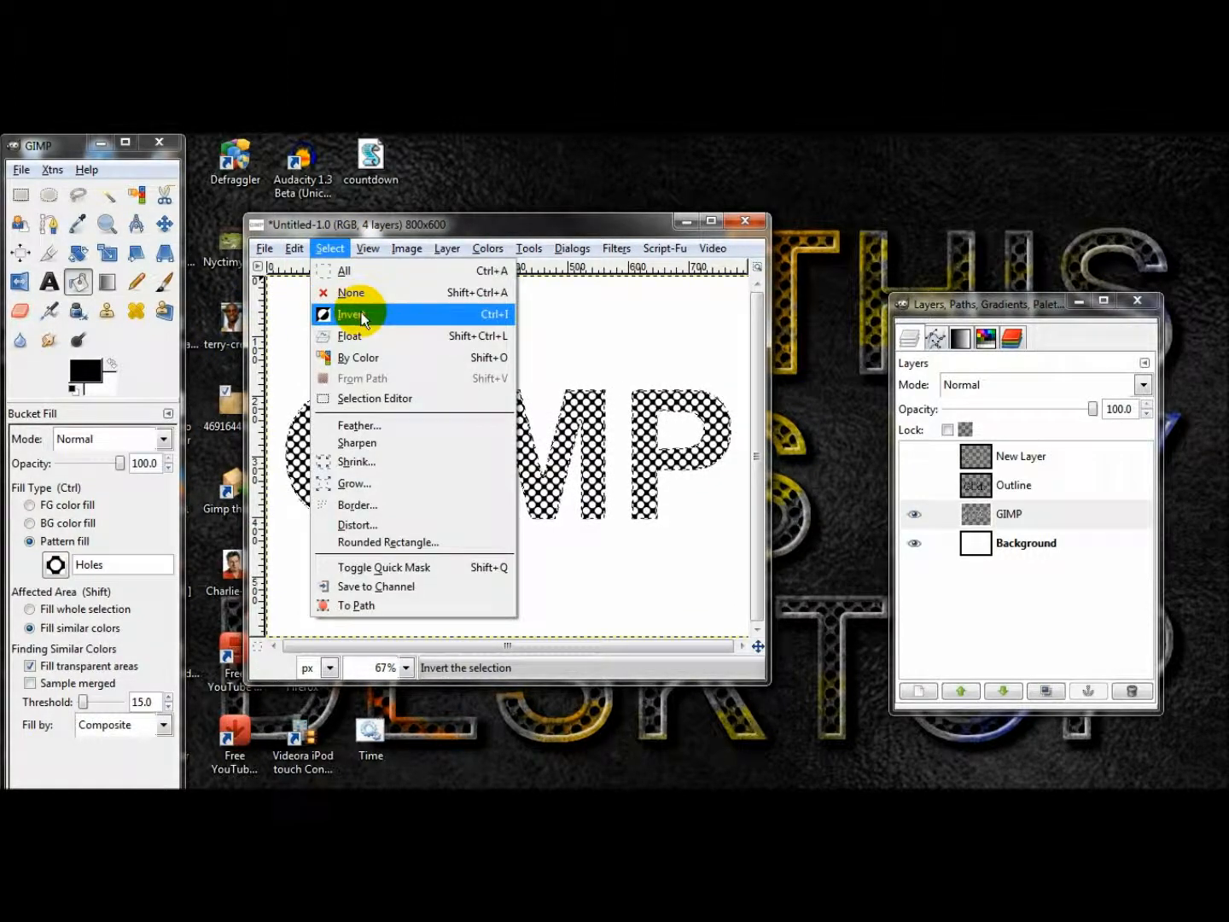
left_click(352, 314)
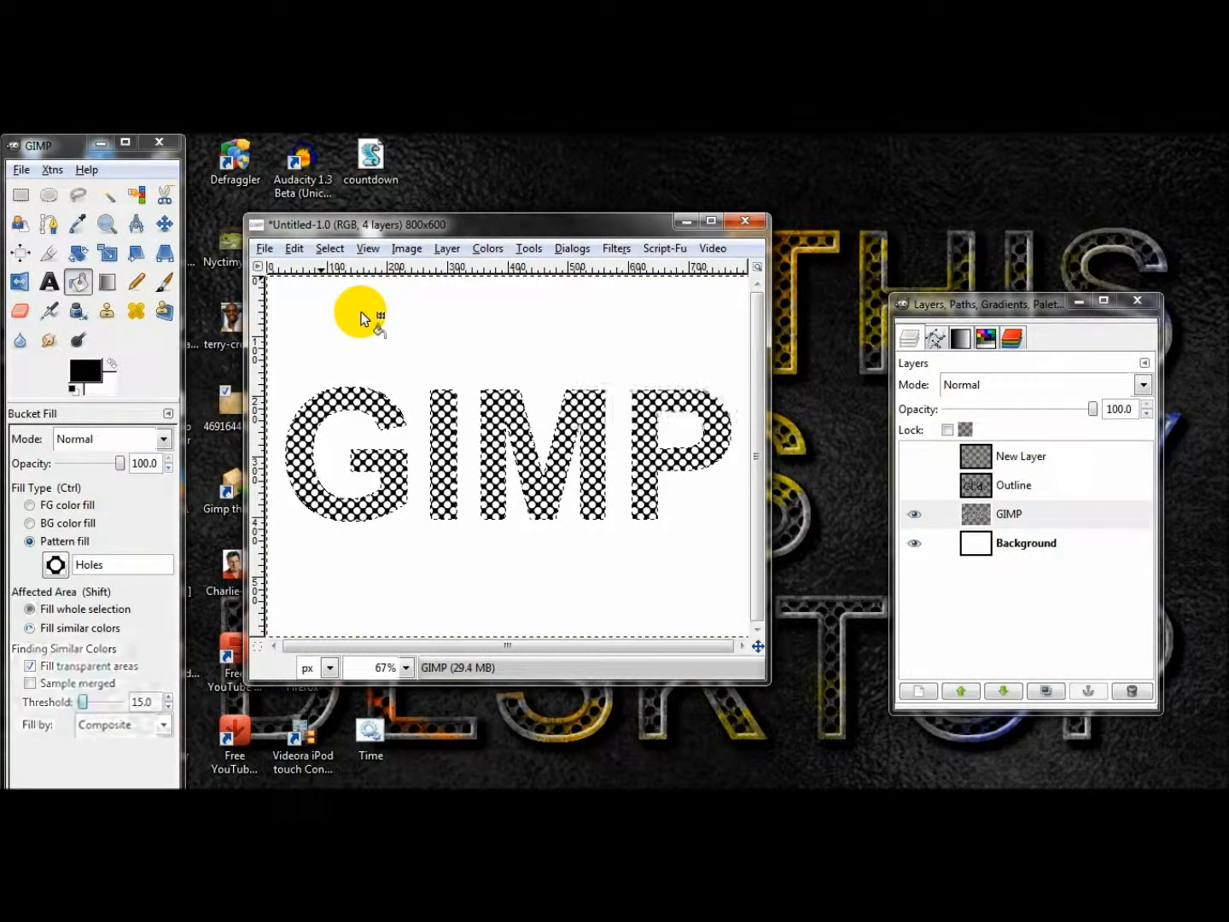
Compare the patterned letters with and without the Outline layer displayed, leaving that layer hidden.
left_click(914, 482)
left_click(913, 482)
left_click(913, 480)
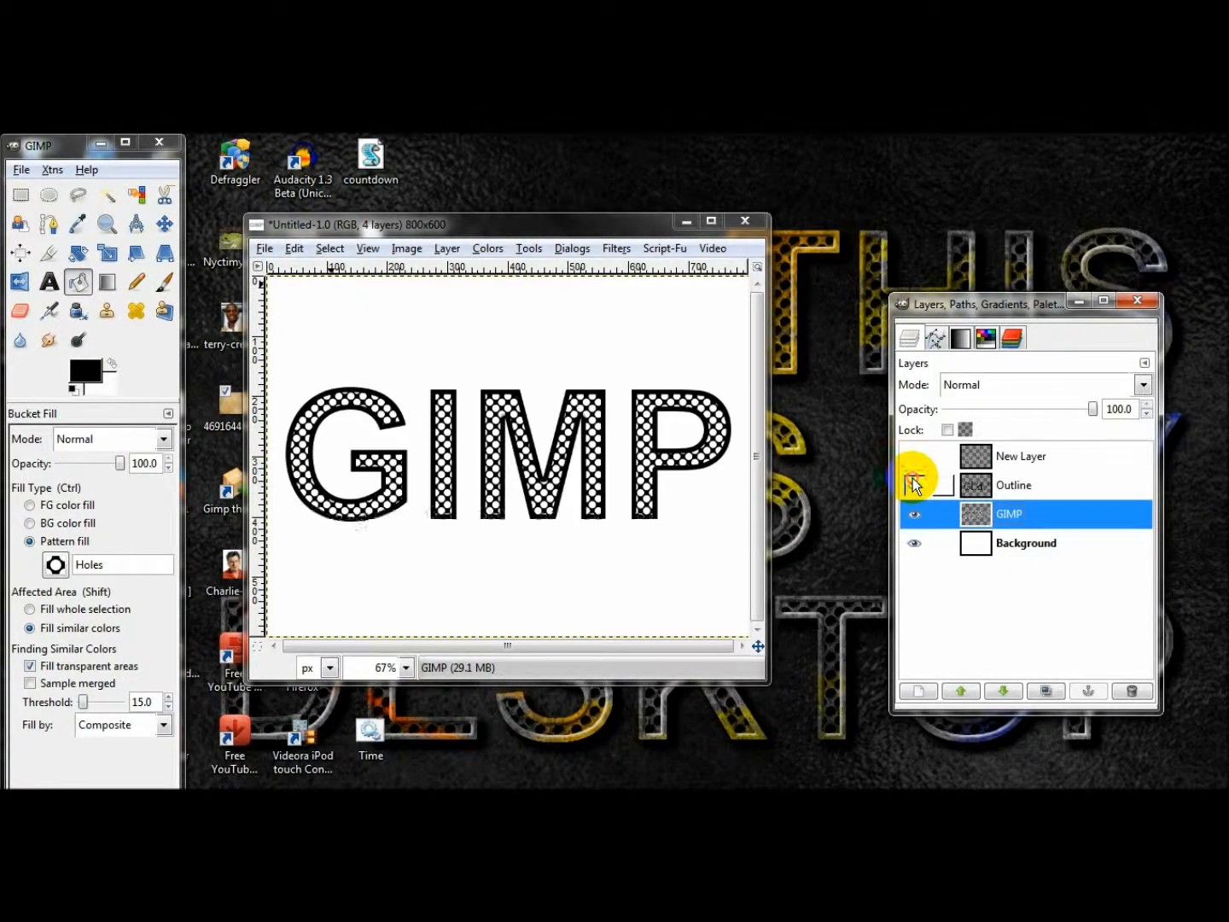
left_click(913, 481)
Duplicate the patterned GIMP layer, hide the Background layer and keep the duplicate active.
left_click(1055, 683)
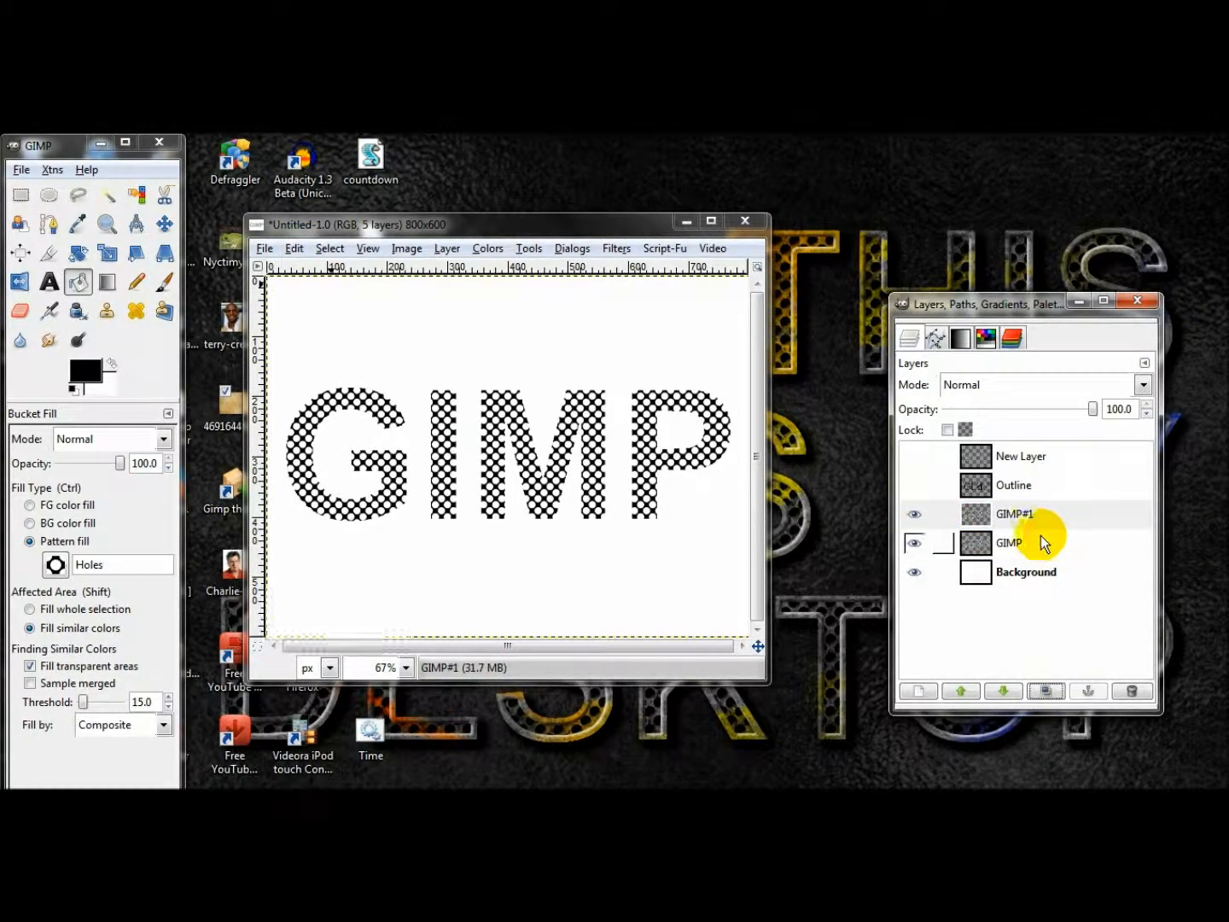
left_click(914, 573)
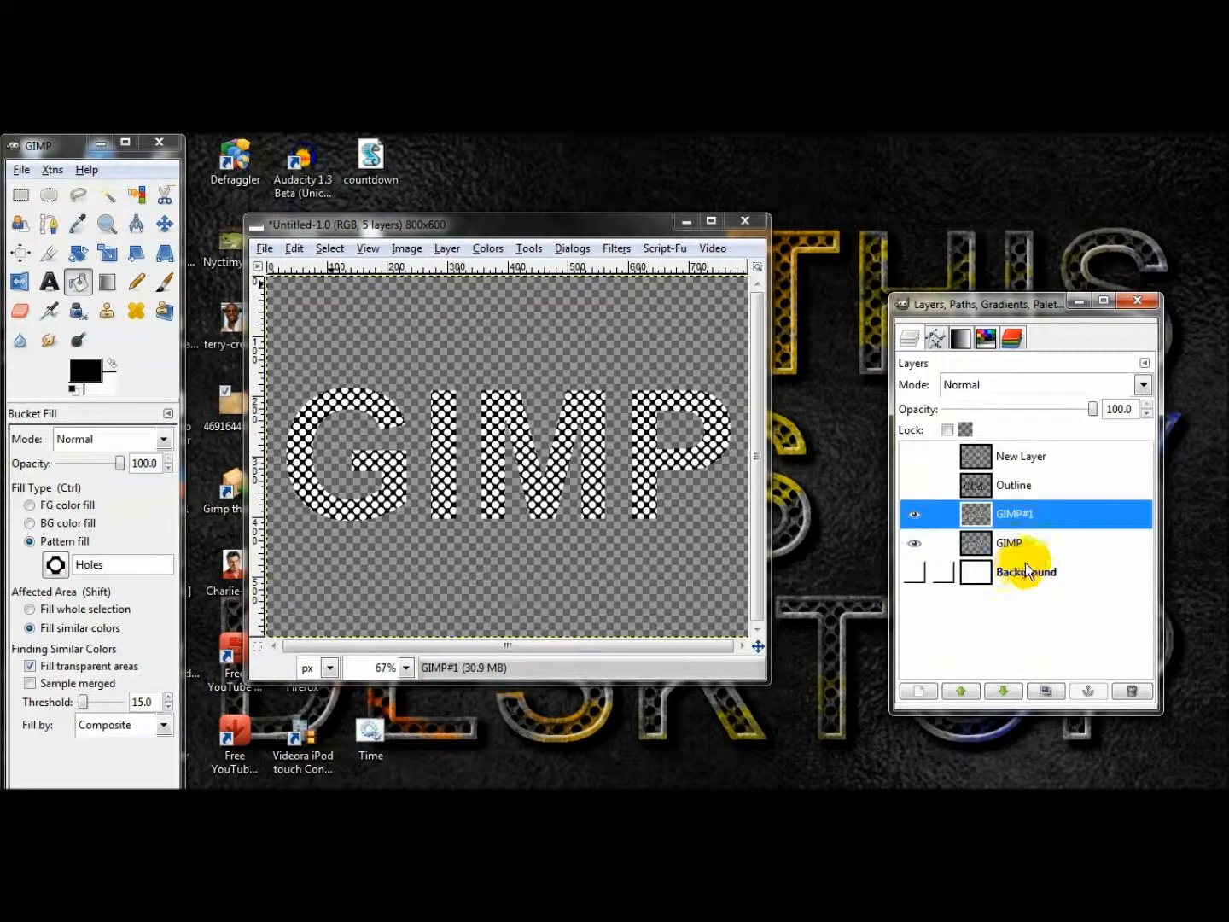
left_click(1009, 542)
left_click(1011, 518)
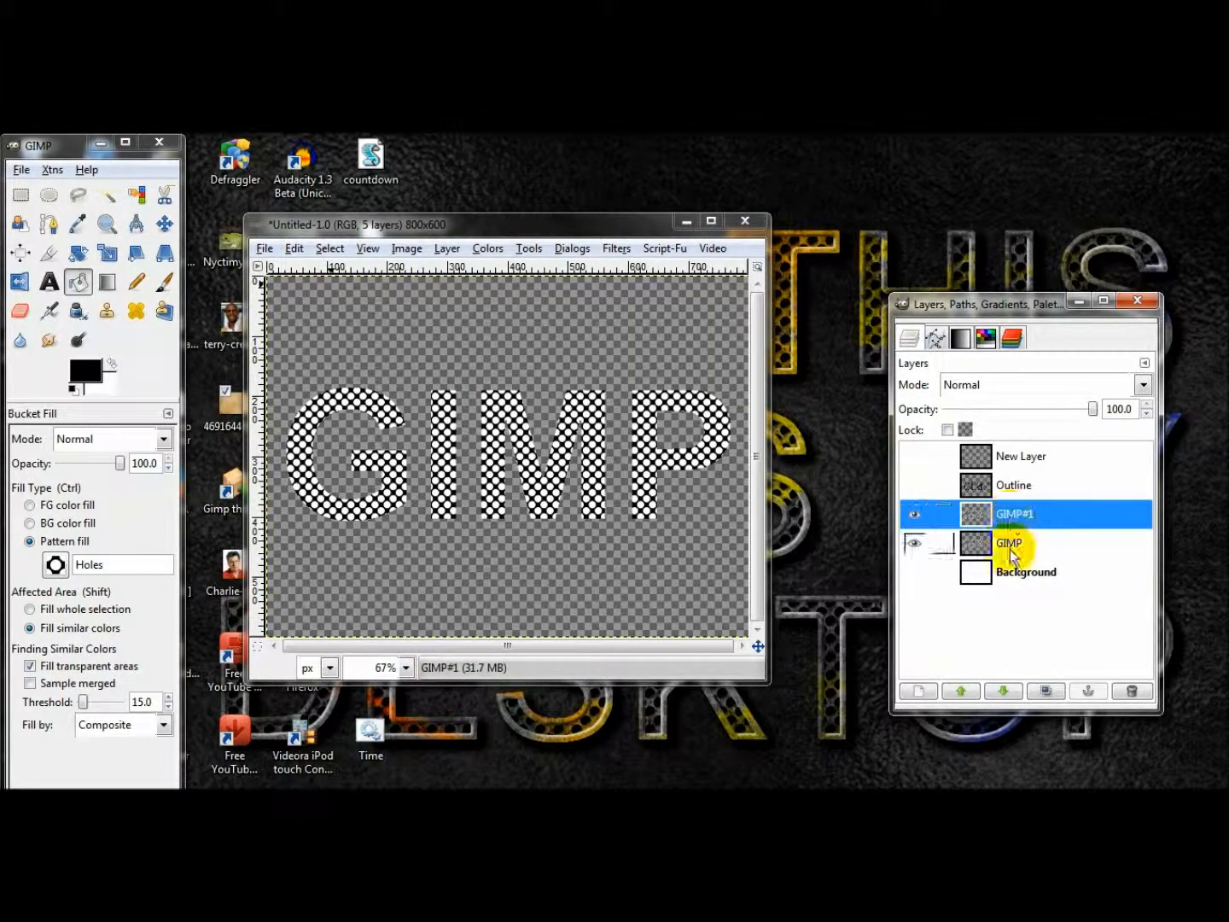
left_click(993, 550)
left_click(1011, 516)
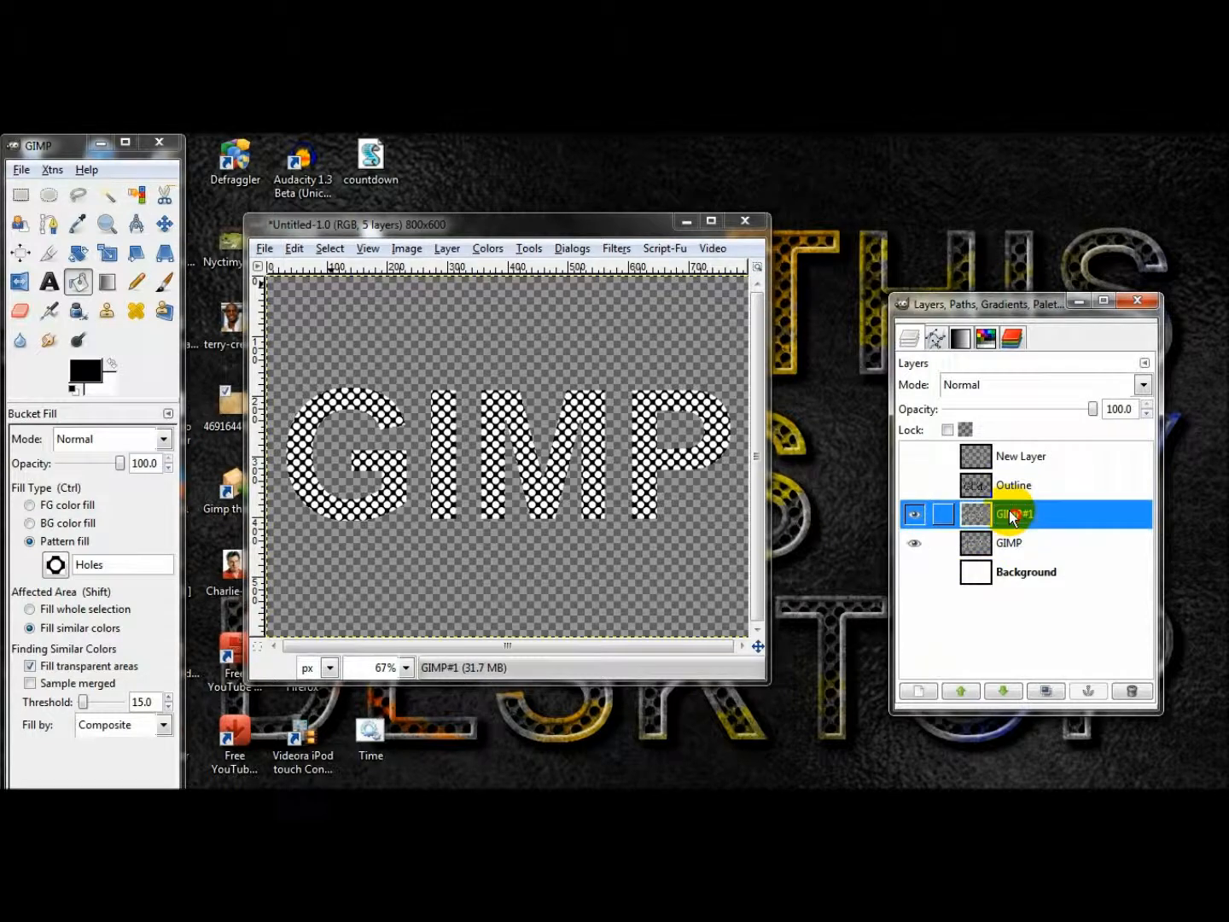
Remove white from the duplicated GIMP layer using Color to Alpha.
right_click(1009, 516)
key("Escape")
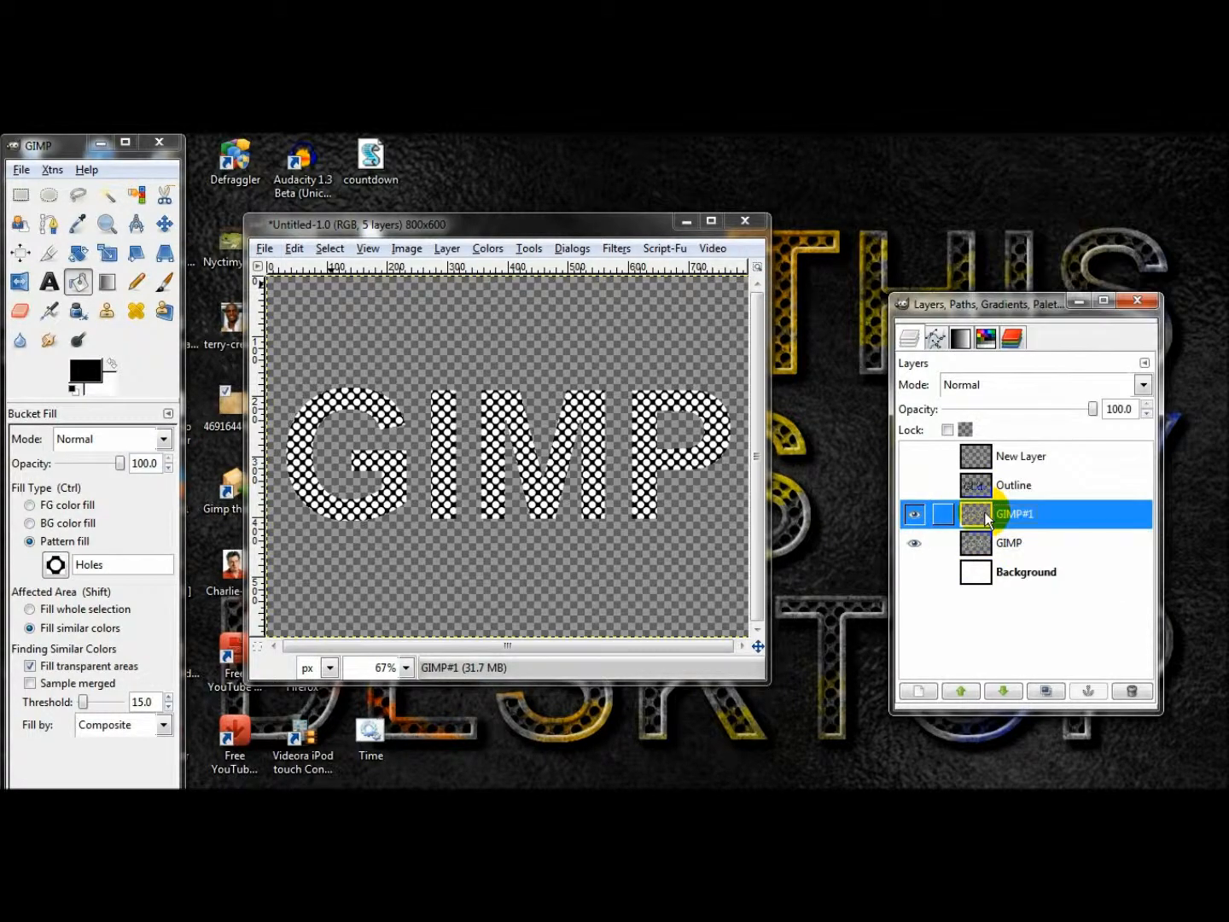
left_click(485, 249)
left_click(534, 593)
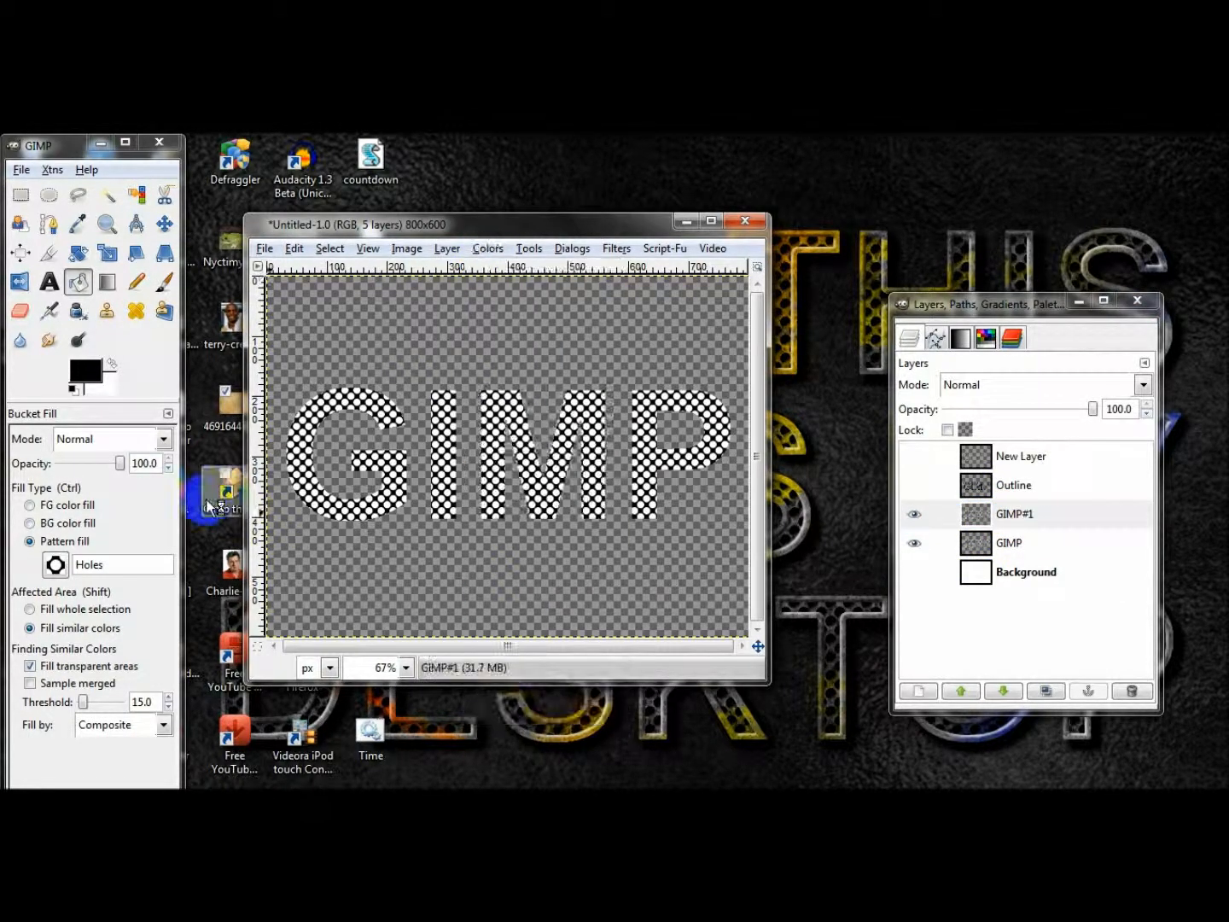
left_click(204, 529)
Remove black (000000) from the original GIMP layer using Color to Alpha.
left_click(1027, 538)
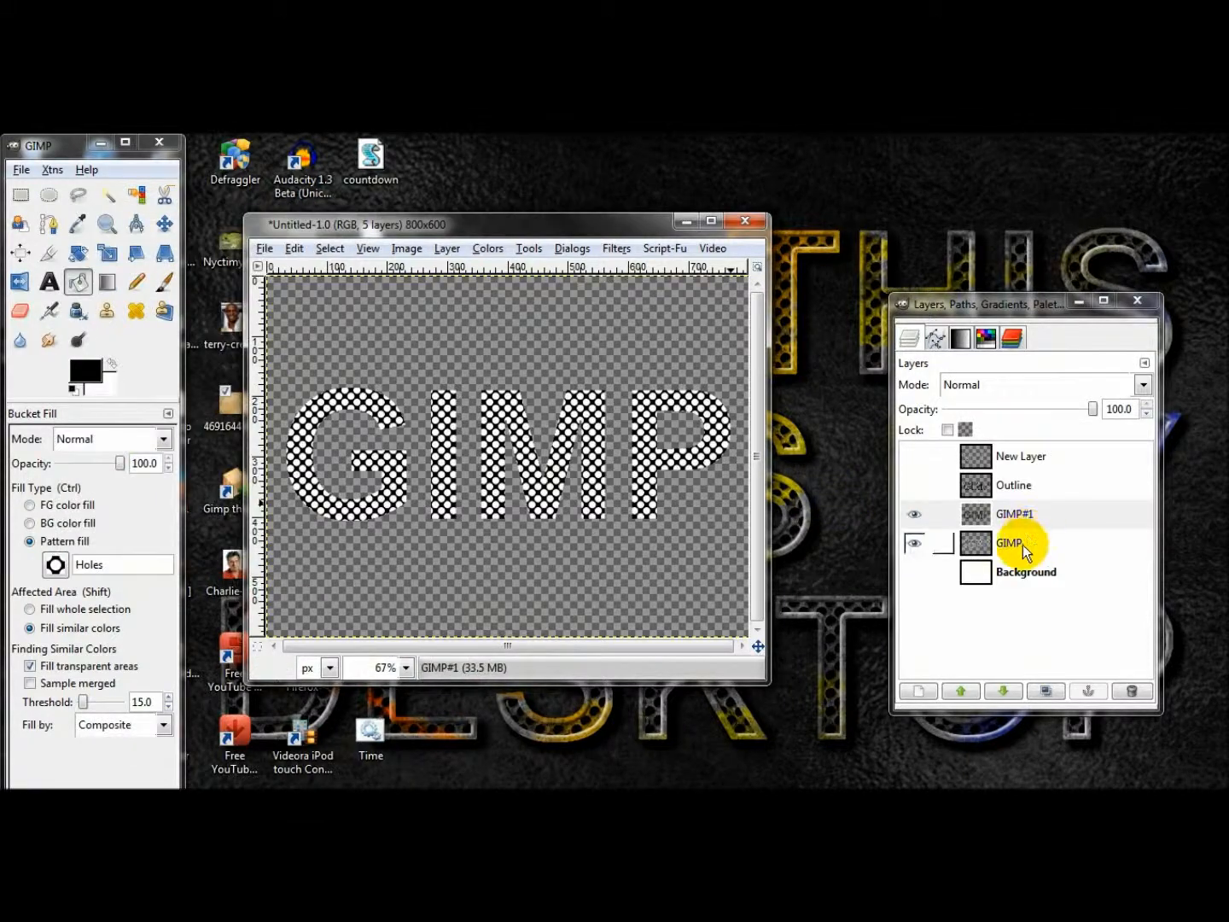
left_click(490, 249)
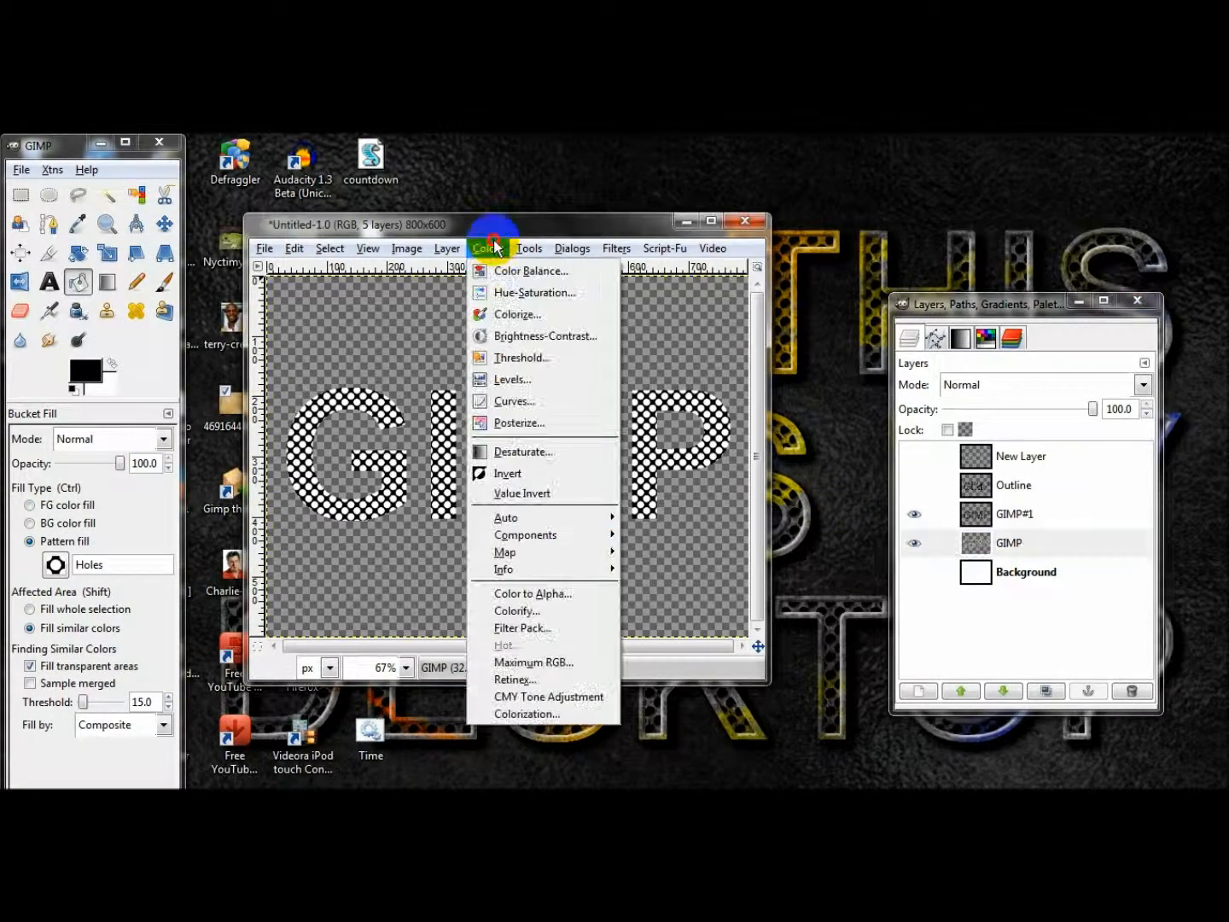
left_click(526, 594)
left_click(215, 511)
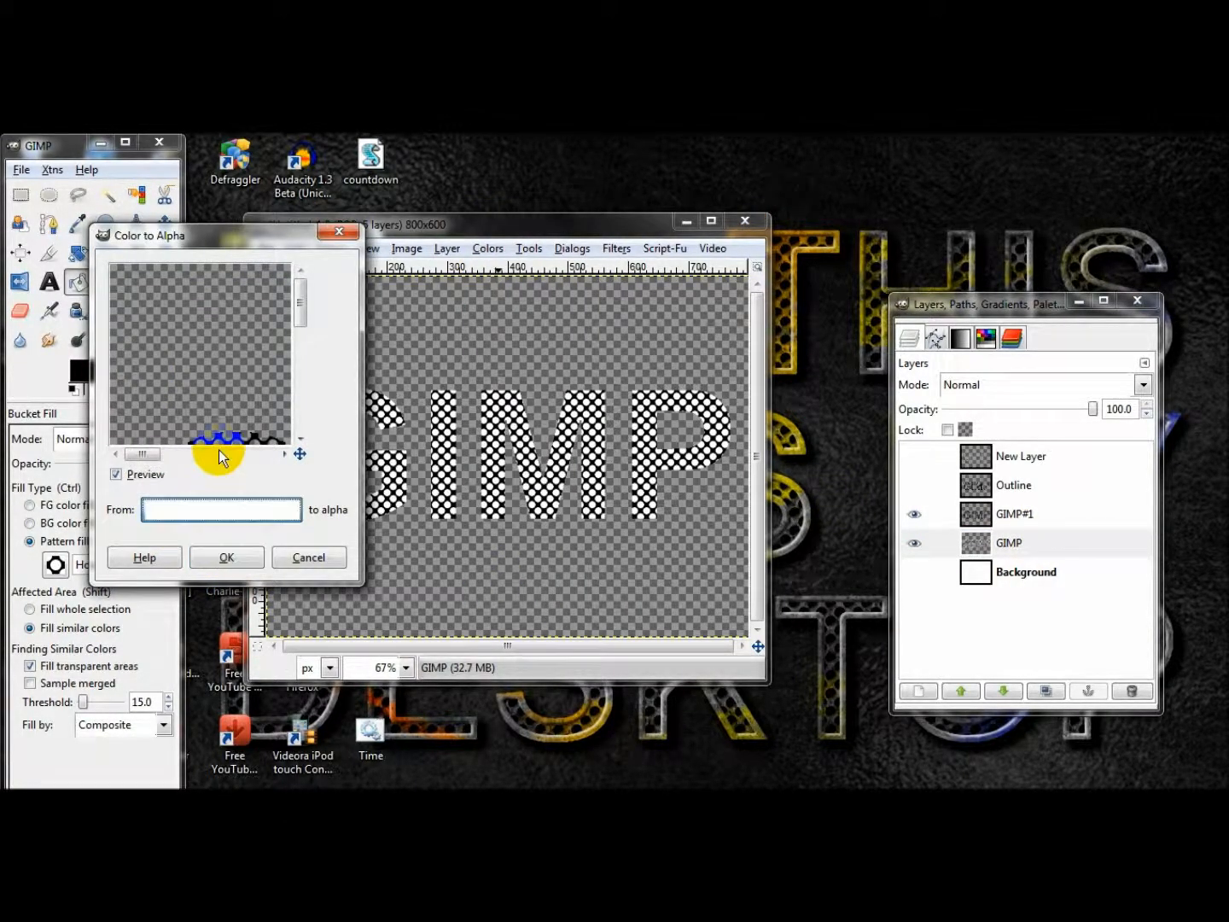
left_click_drag(128, 430, 128, 487)
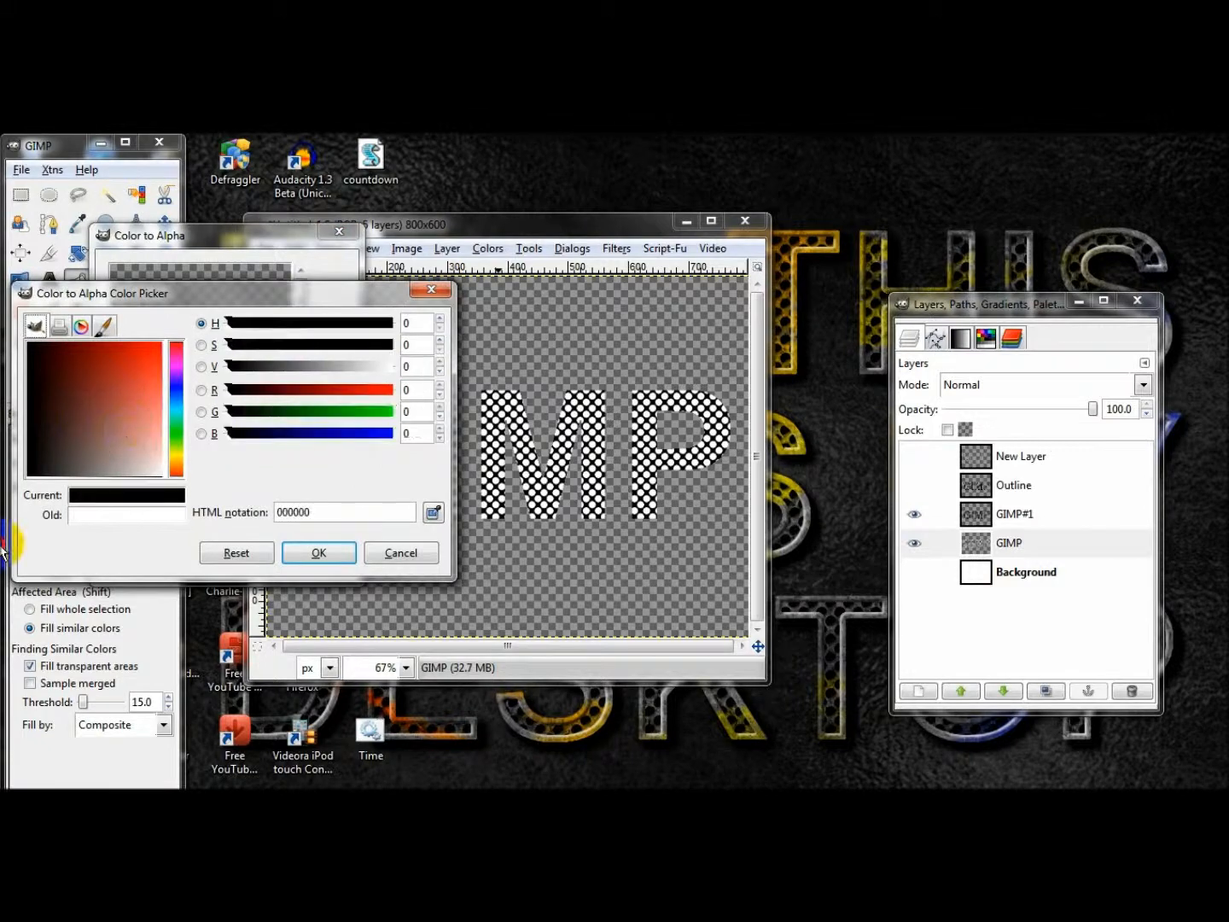
left_click(319, 555)
left_click(257, 557)
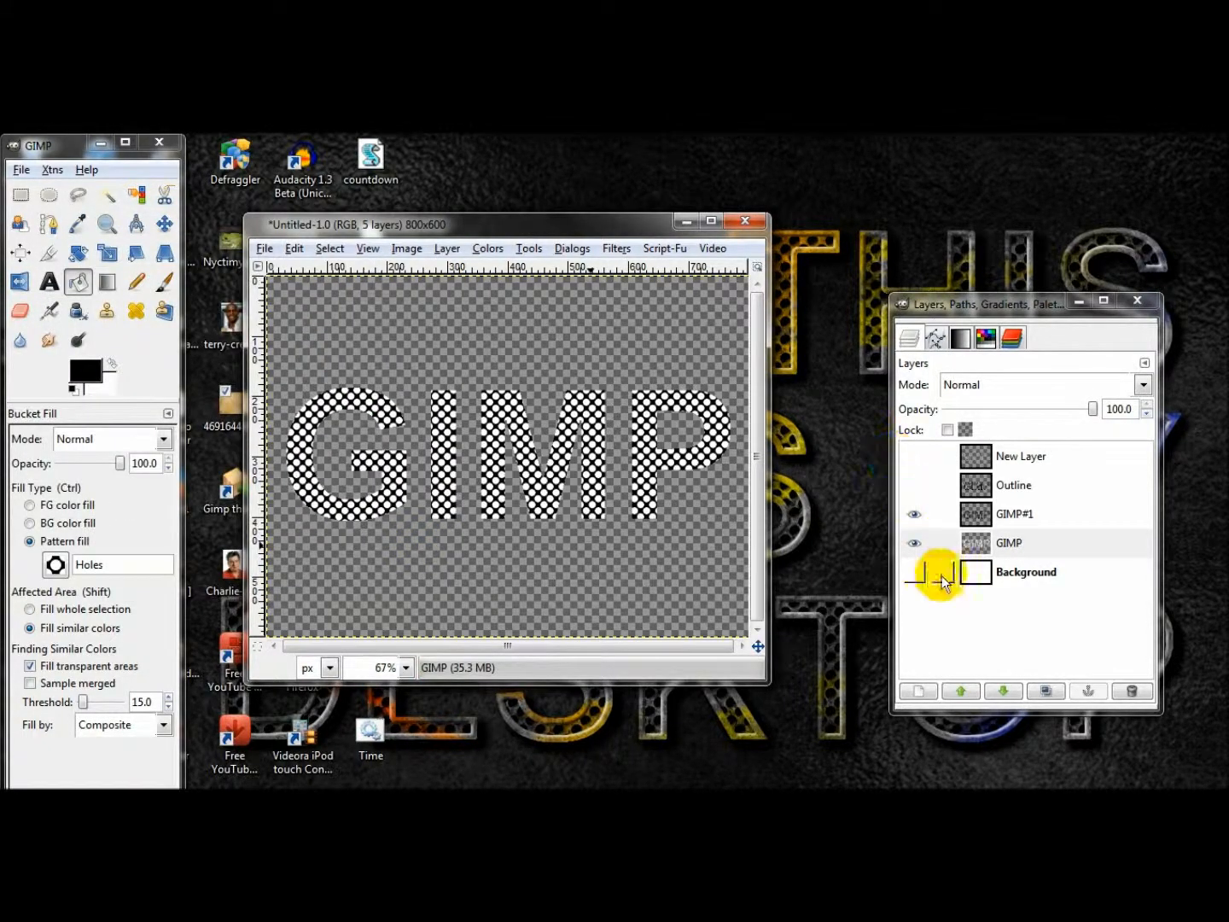
Inspect the remaining white dots by temporarily hiding the GIMP#1 layer.
left_click(918, 539)
left_click(913, 514)
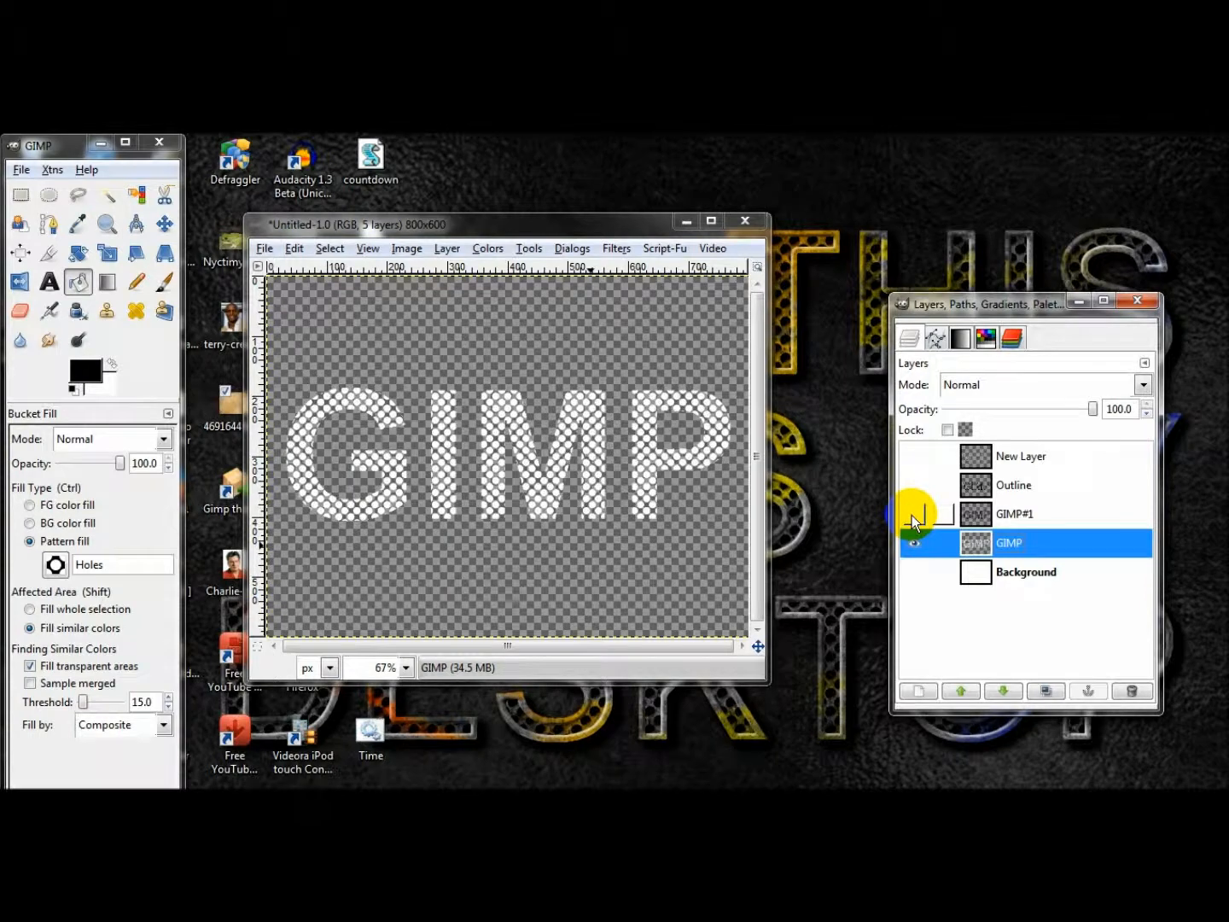
left_click(911, 515)
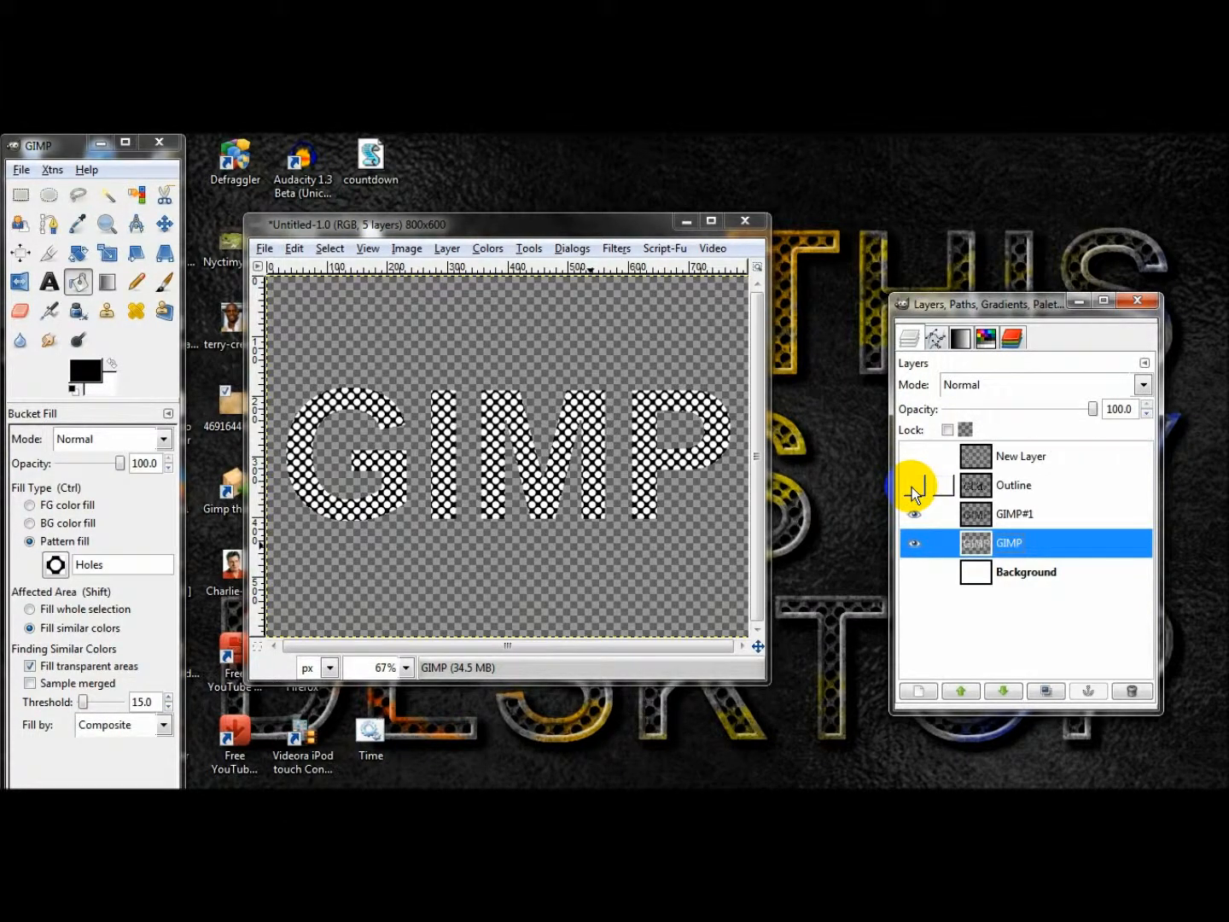
Show the Outline layer, hide the white-dotted GIMP layer, and merge Outline down into GIMP#1.
left_click(912, 487)
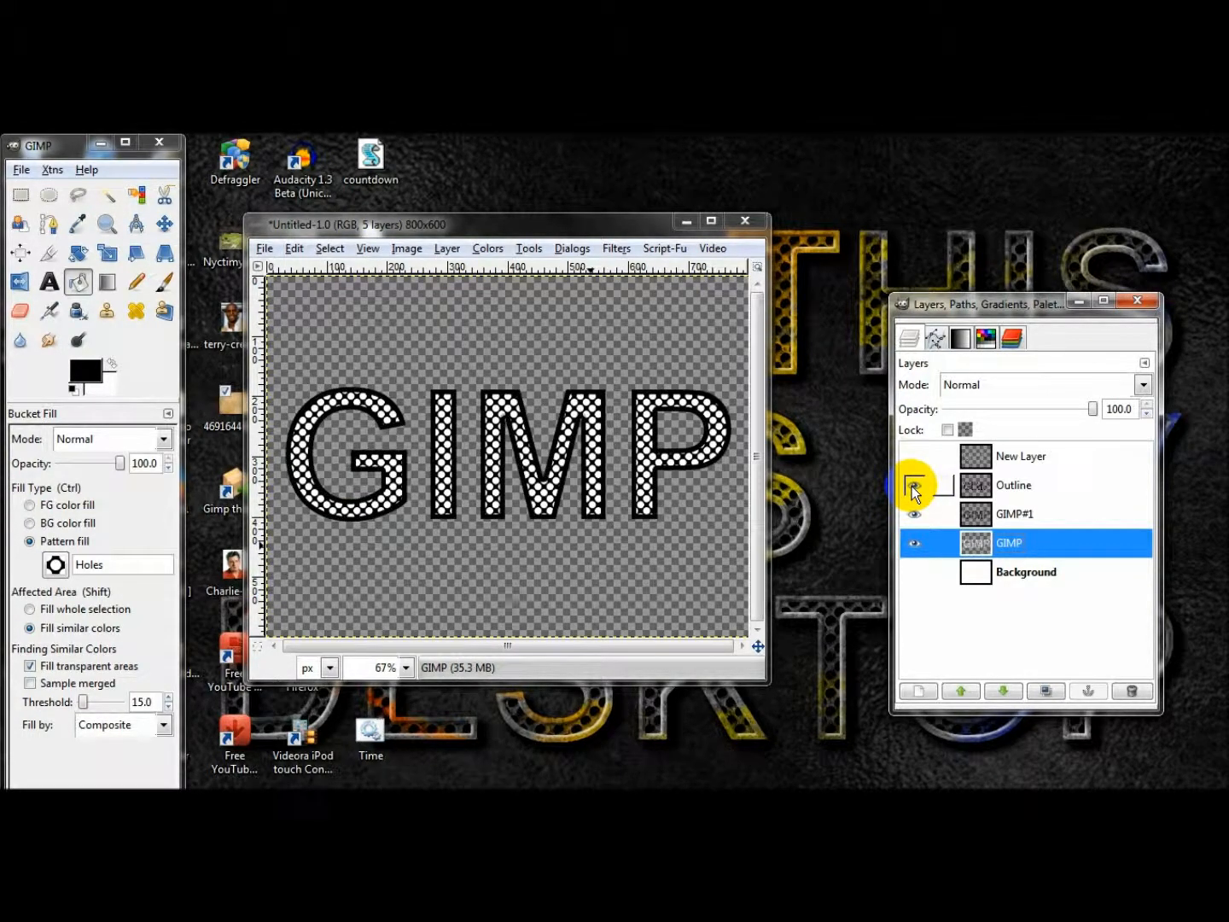
left_click(913, 544)
left_click(1026, 489)
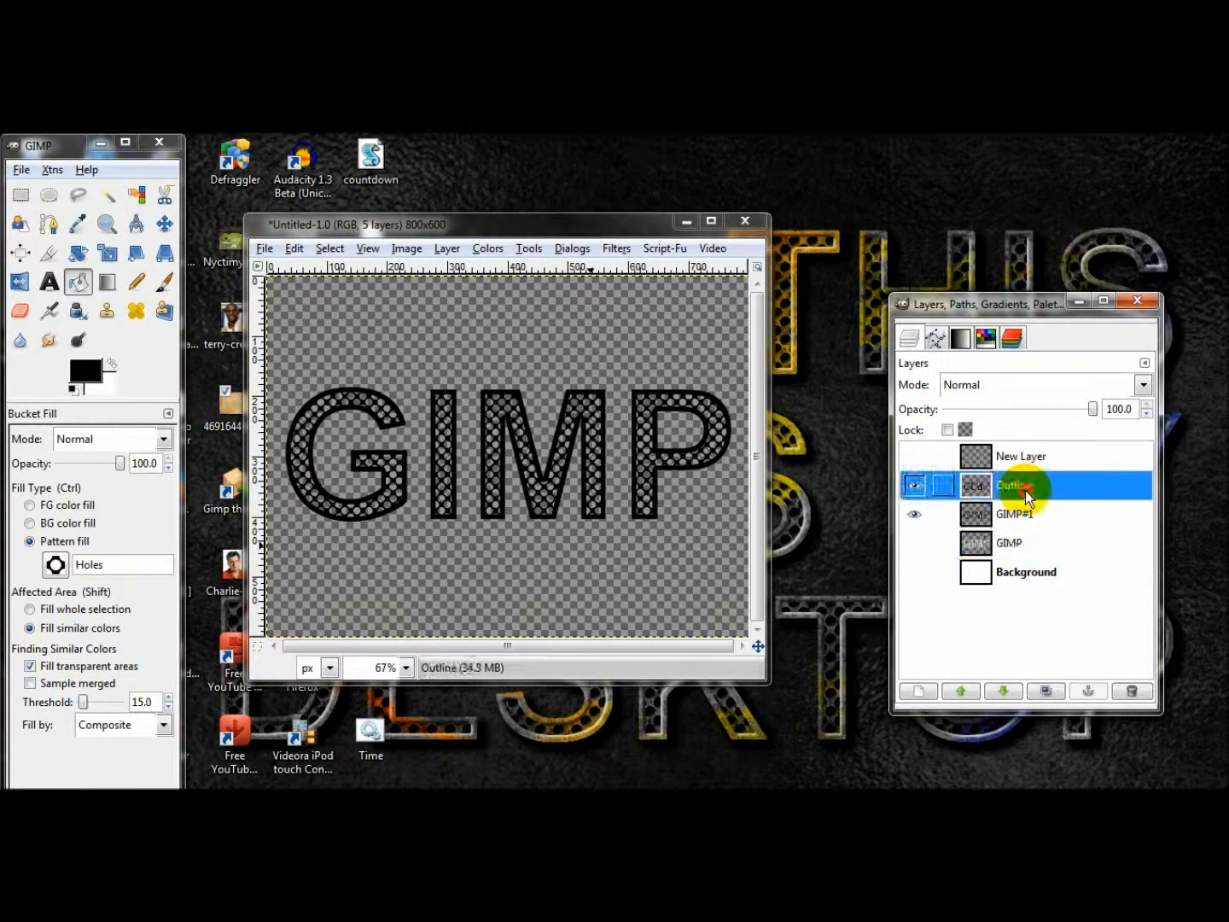
right_click(1026, 490)
left_click(1053, 230)
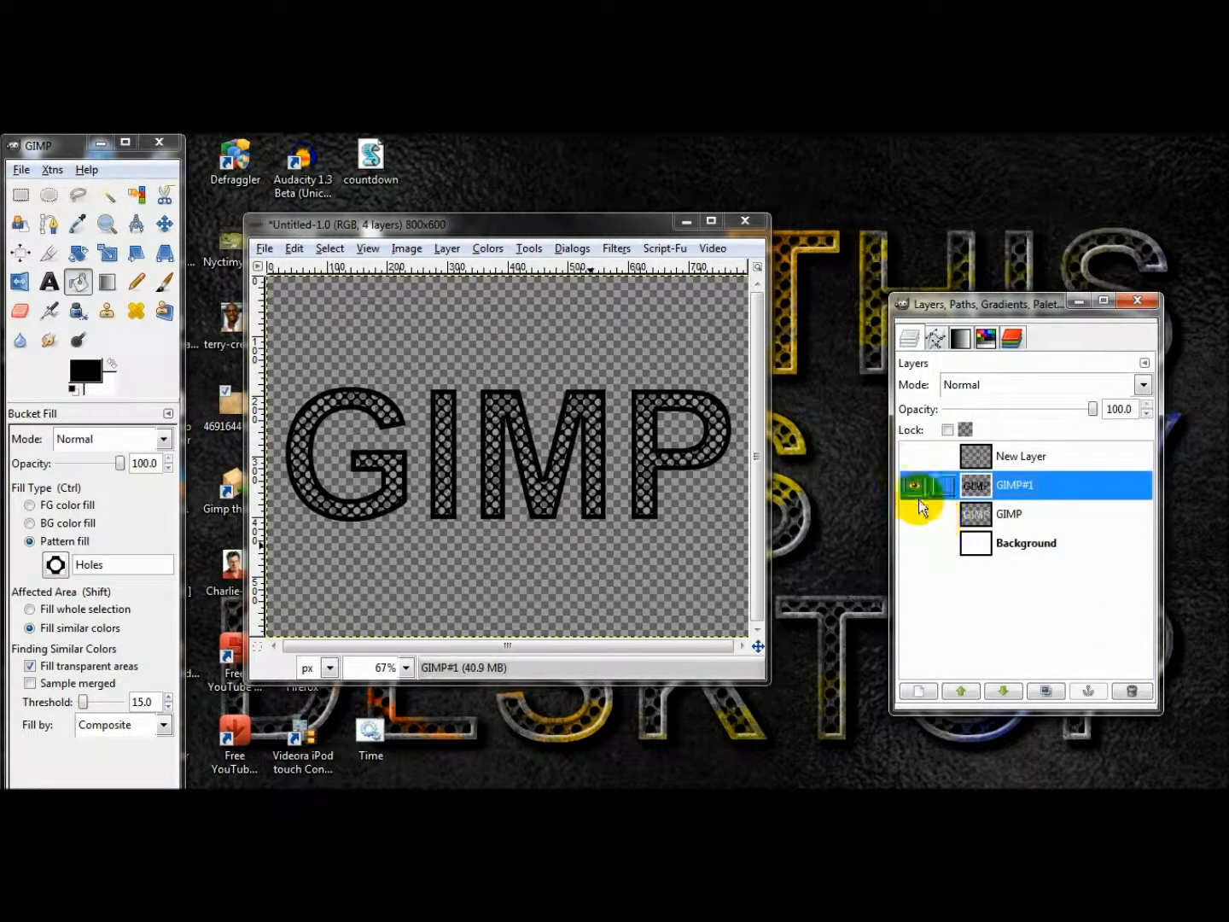
left_click(912, 486)
left_click(913, 486)
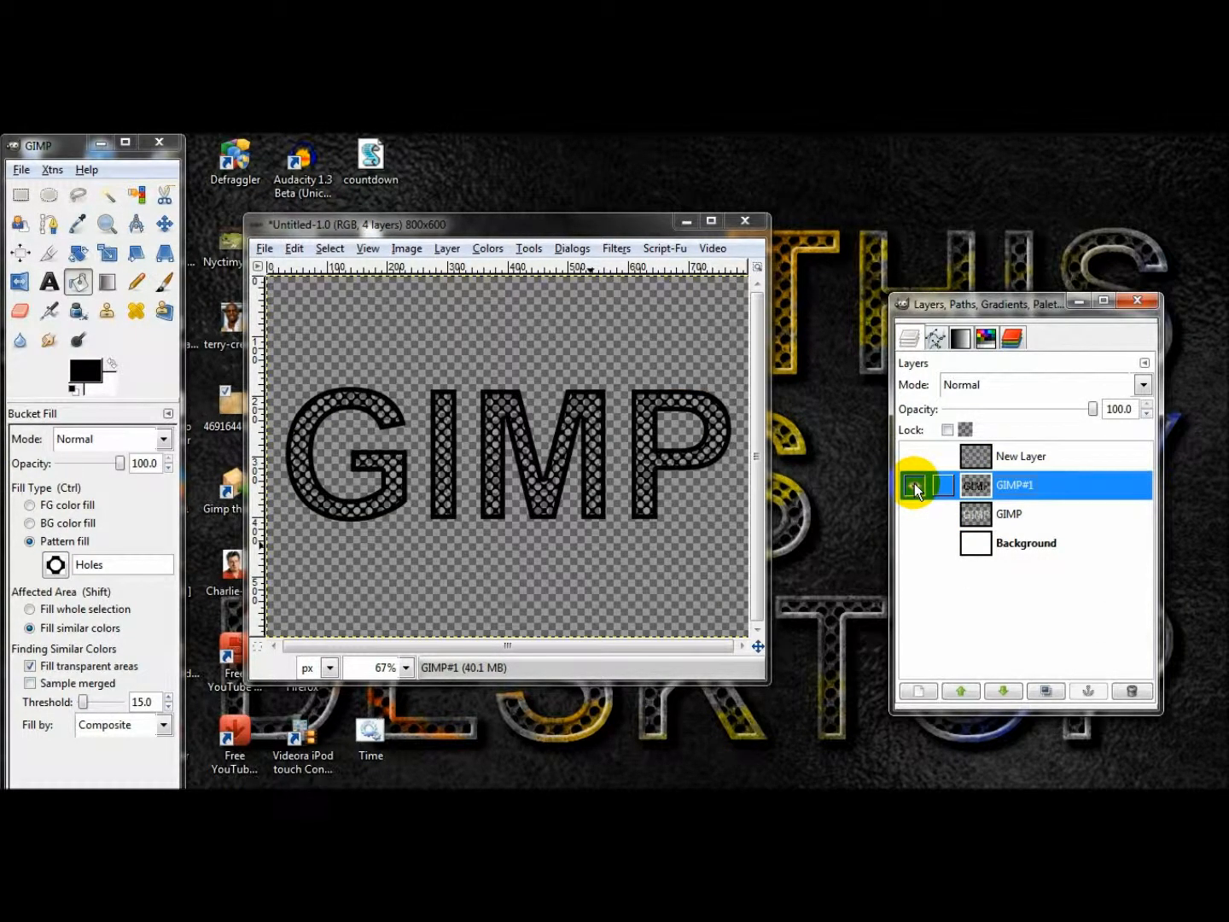
Rename the merged GIMP#1 layer "Cage" and the GIMP layer "White Dots".
double_click(1014, 484)
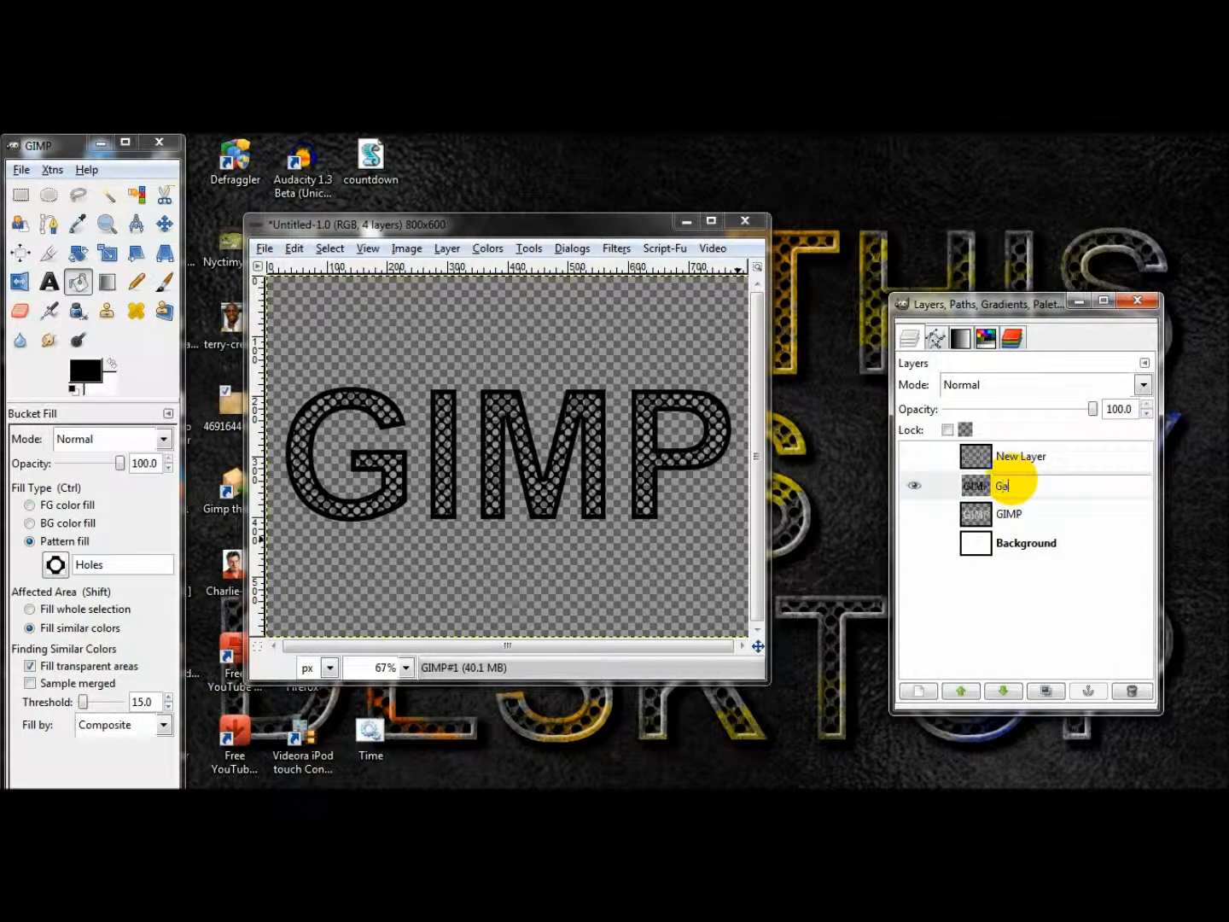
type("Cage")
key("Return")
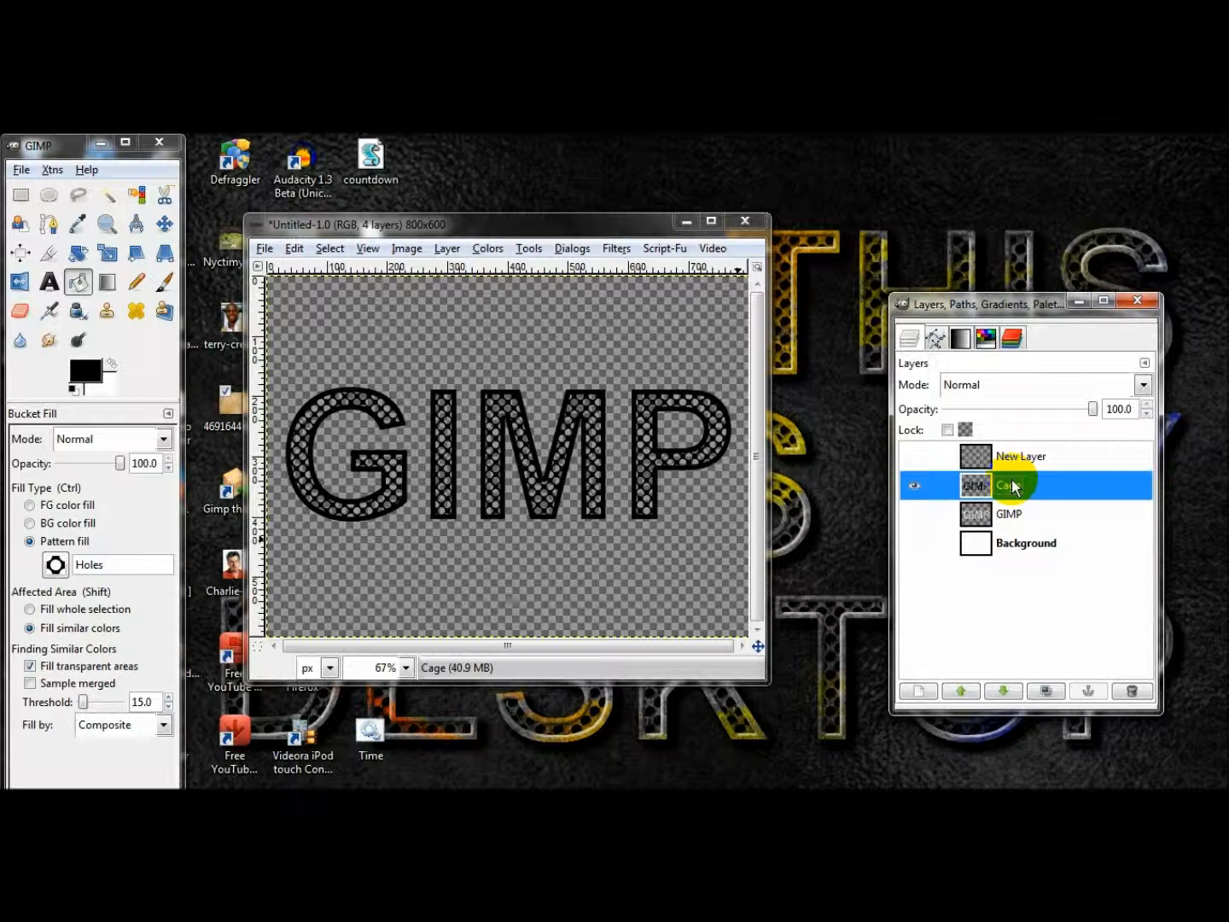
double_click(1012, 514)
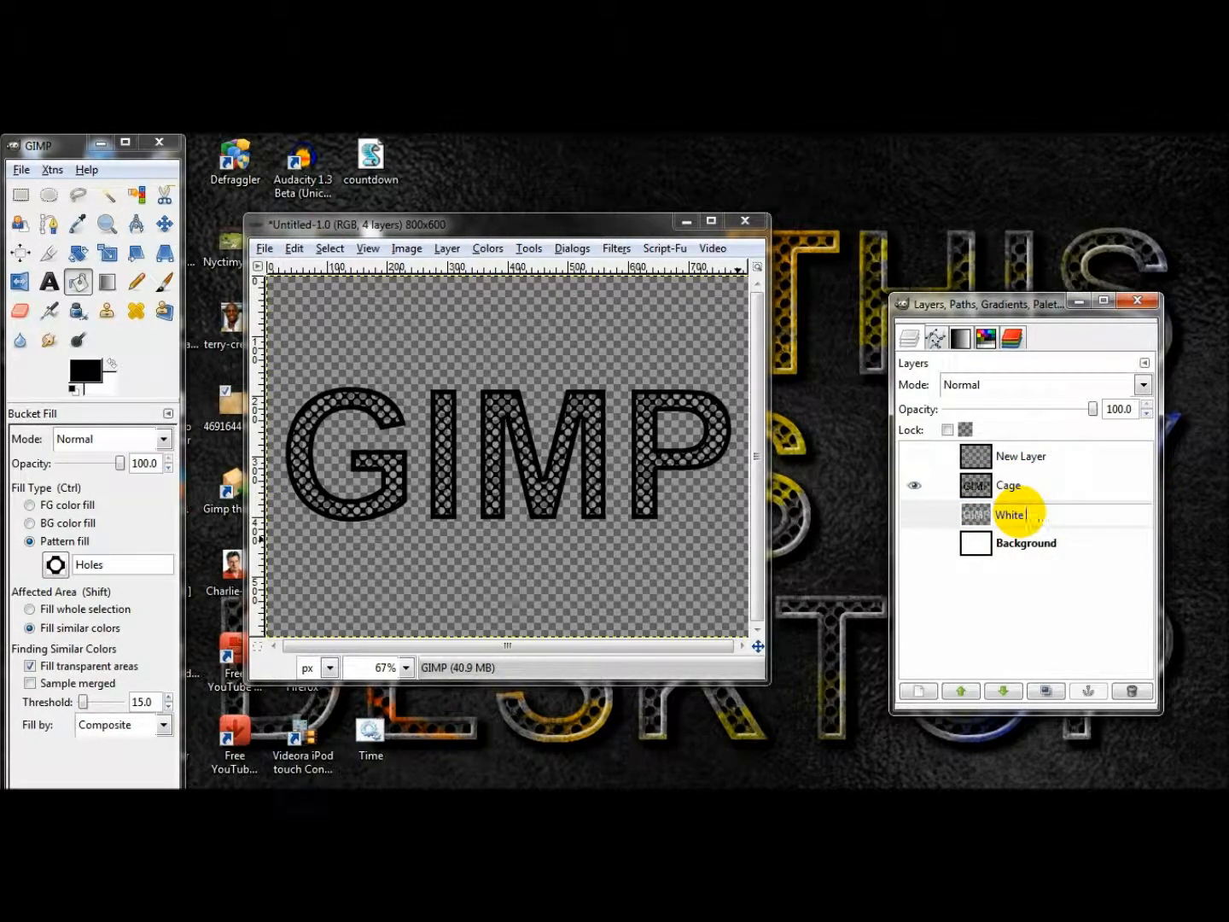
key("Return")
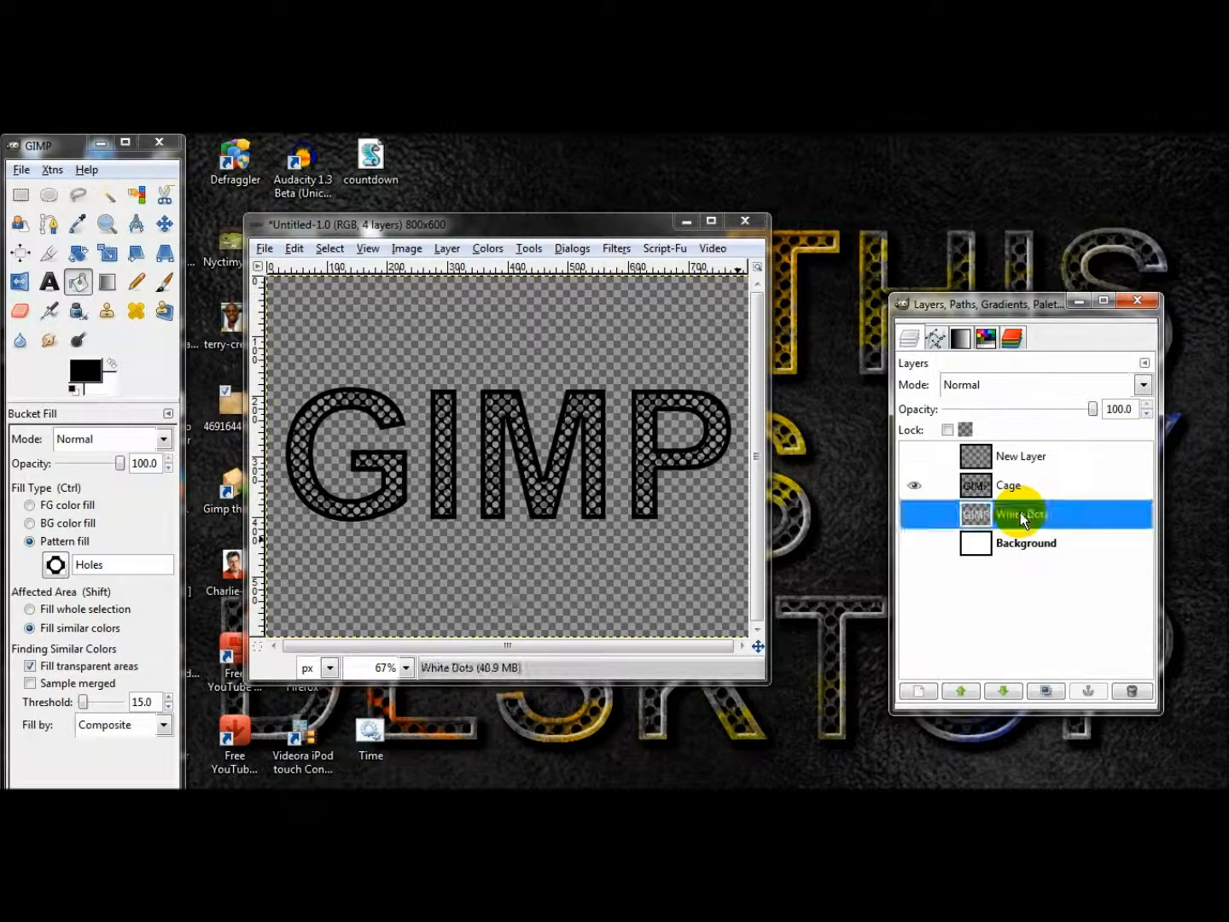
Rename the top layer "Outline Highlights Shadows" and leave it hidden after briefly checking its content.
left_click(1003, 466)
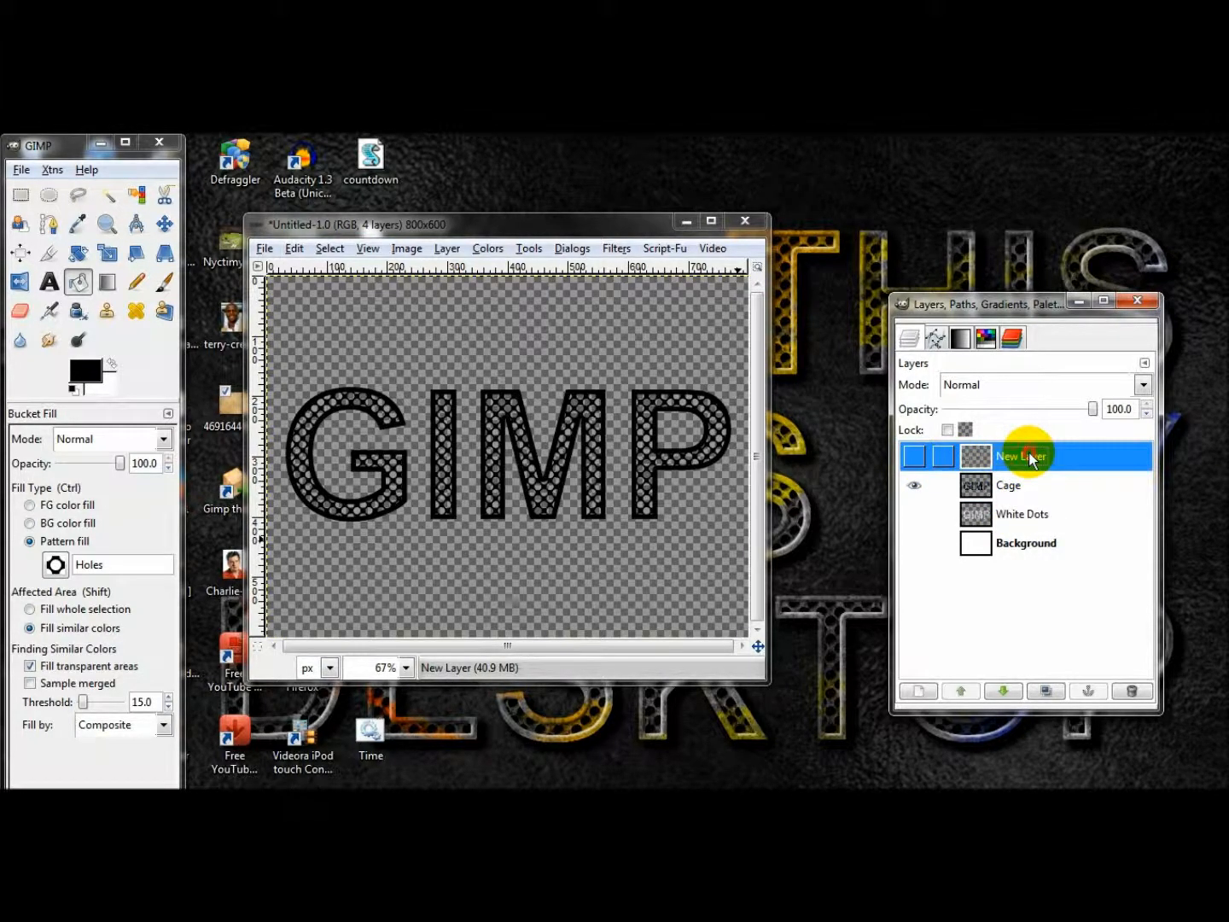
double_click(1028, 453)
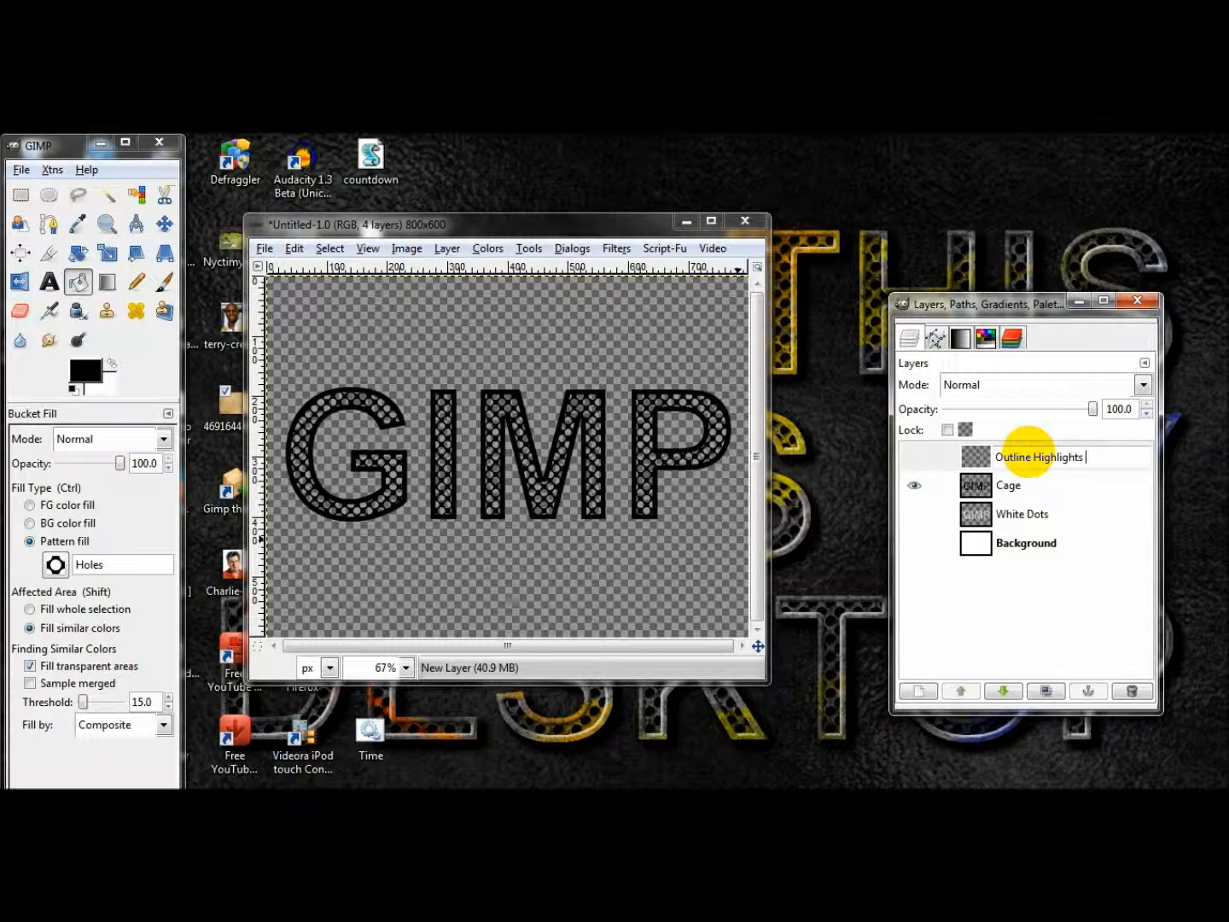
type("ws")
key("Return")
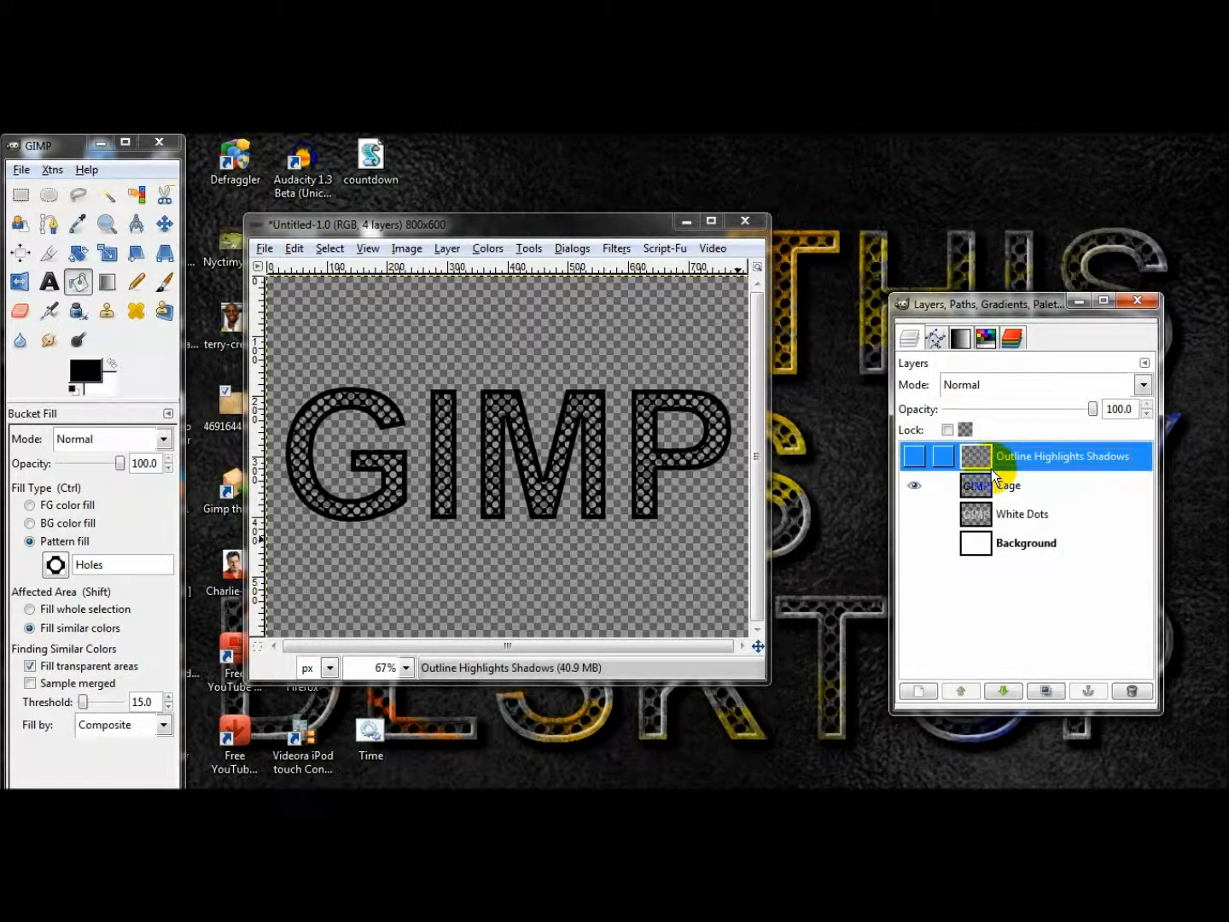
left_click(919, 456)
left_click(920, 456)
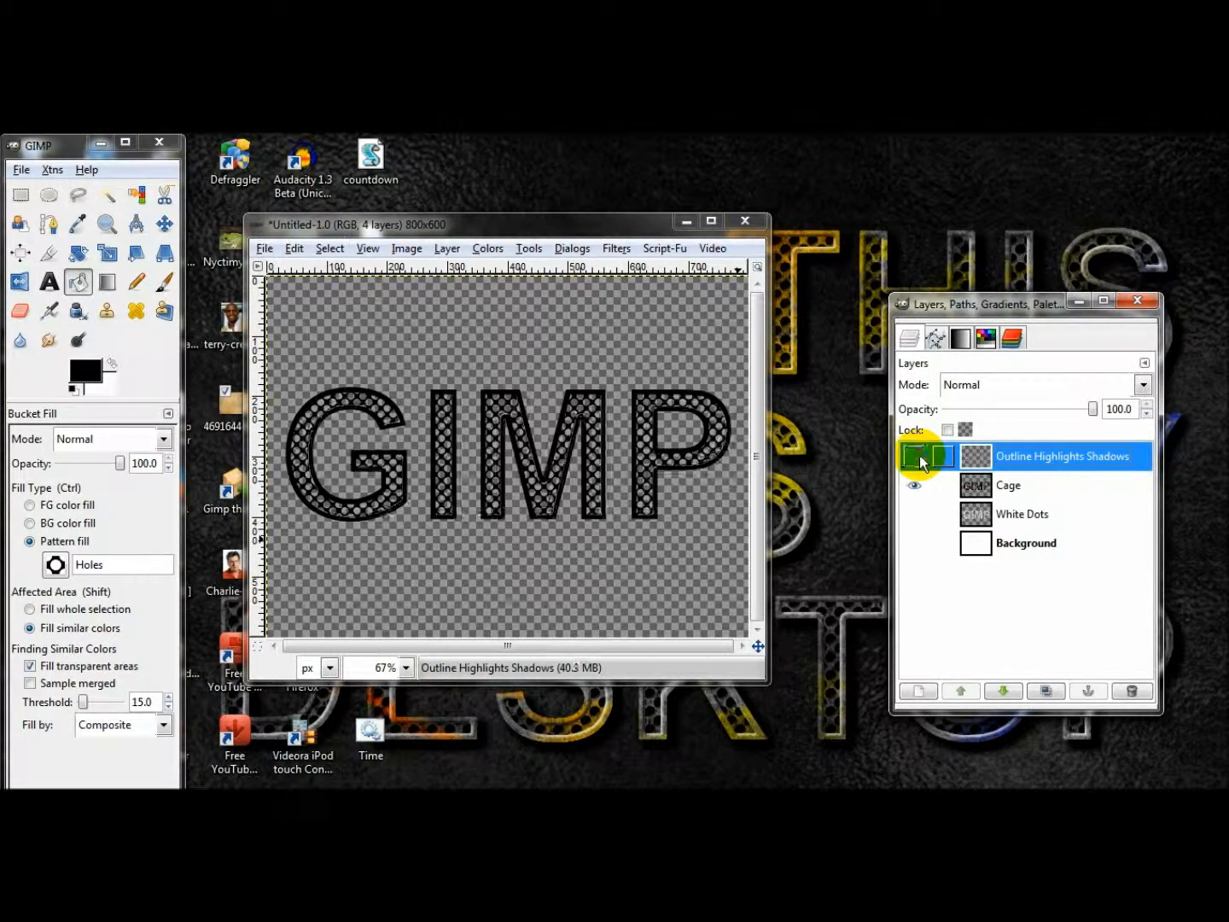
Add two new transparent layers directly above the Cage layer.
left_click(1015, 483)
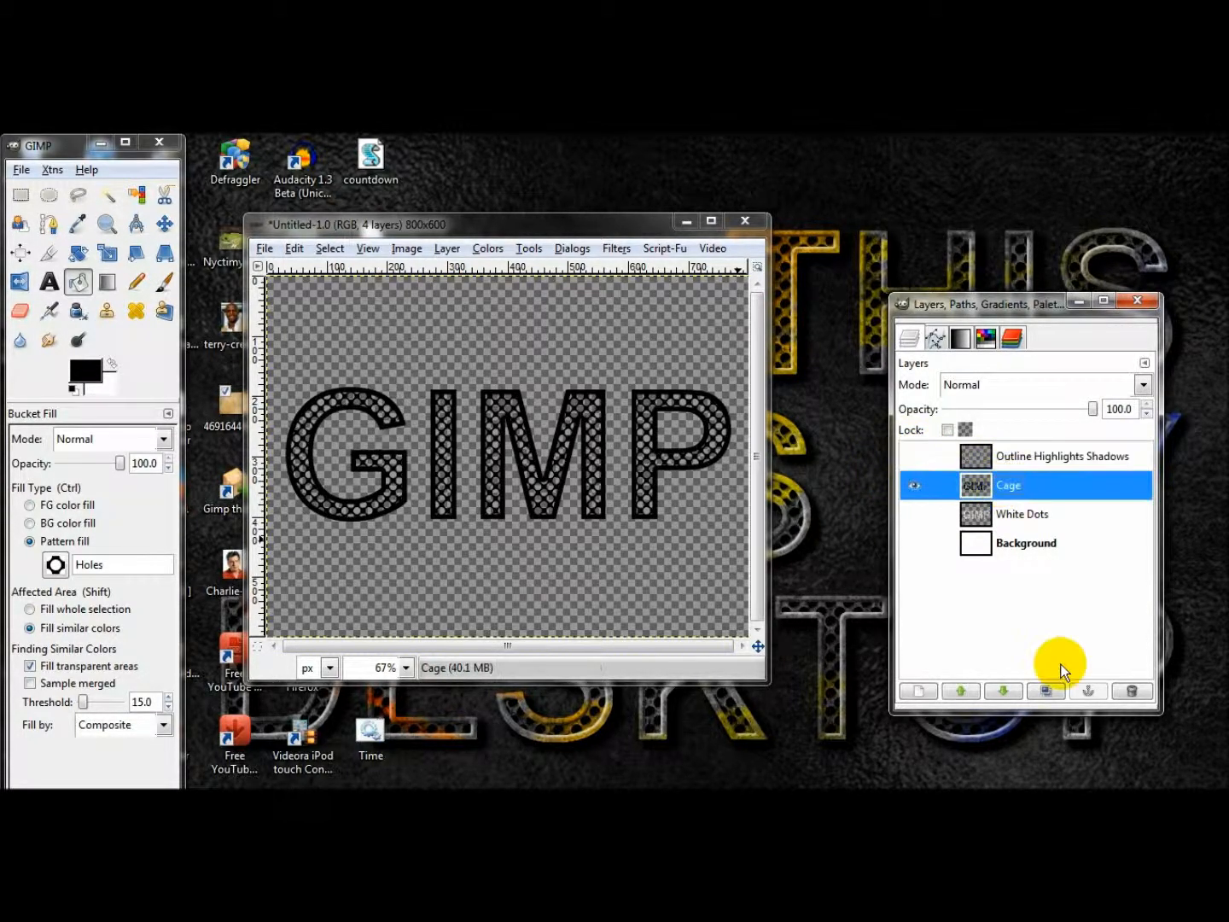
left_click(918, 690)
left_click(272, 557)
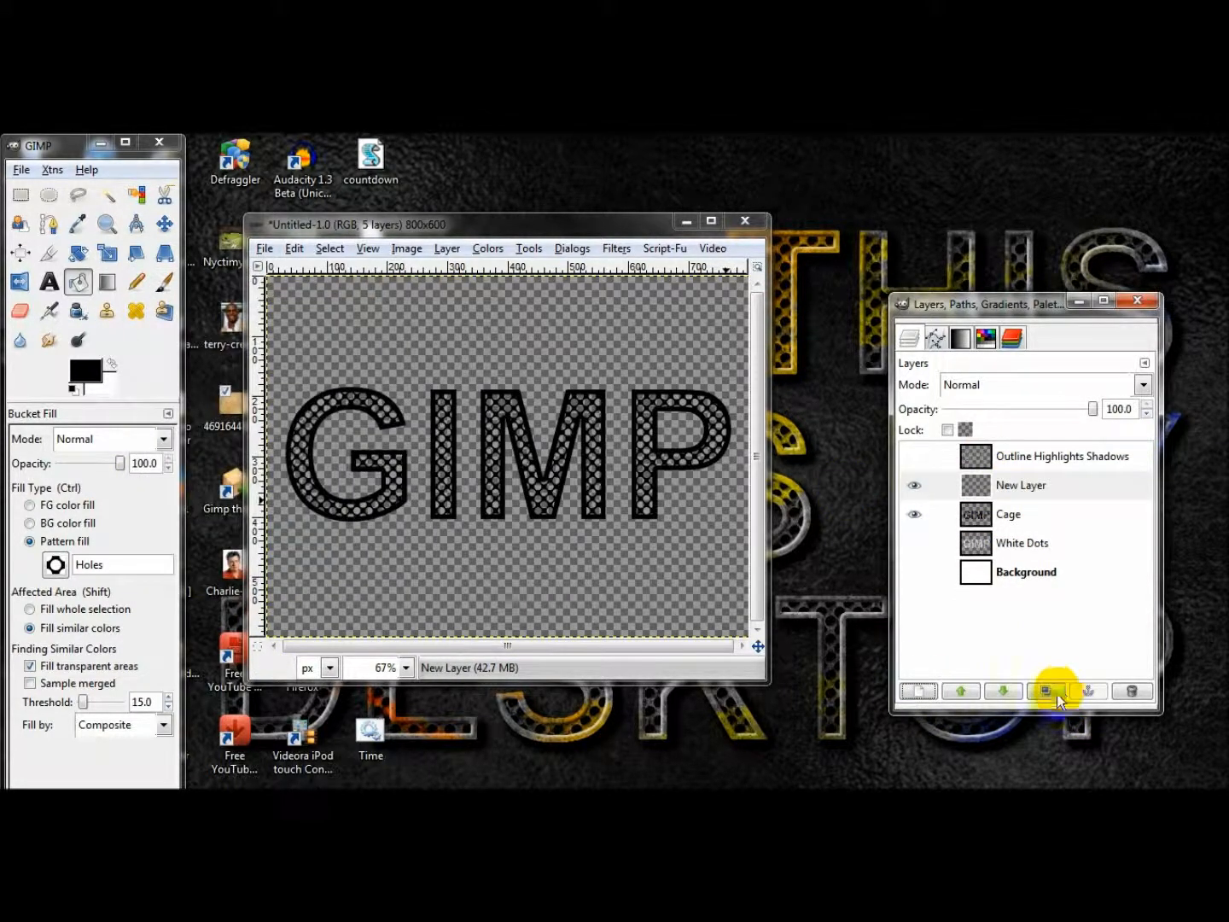
left_click(922, 693)
left_click(291, 577)
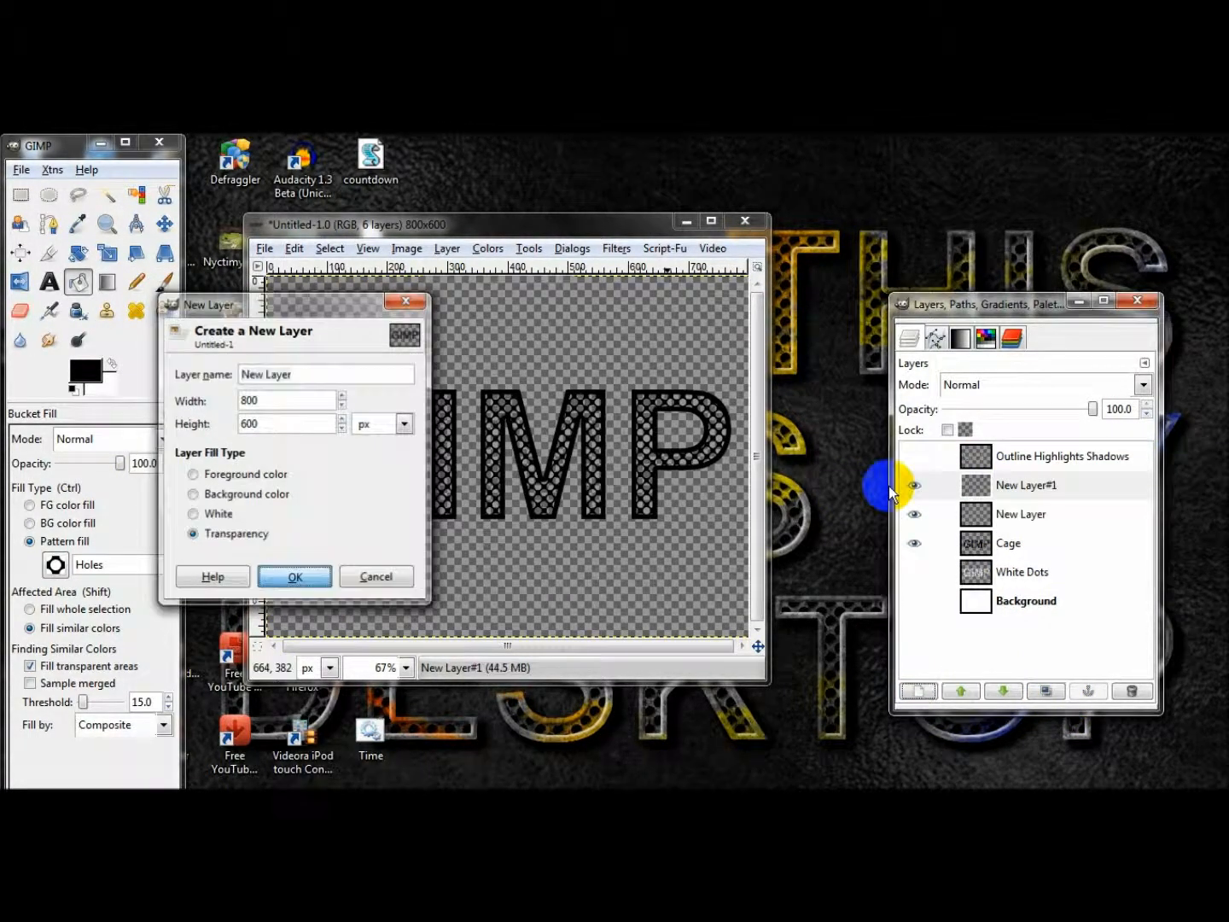
left_click(913, 542)
left_click(914, 540)
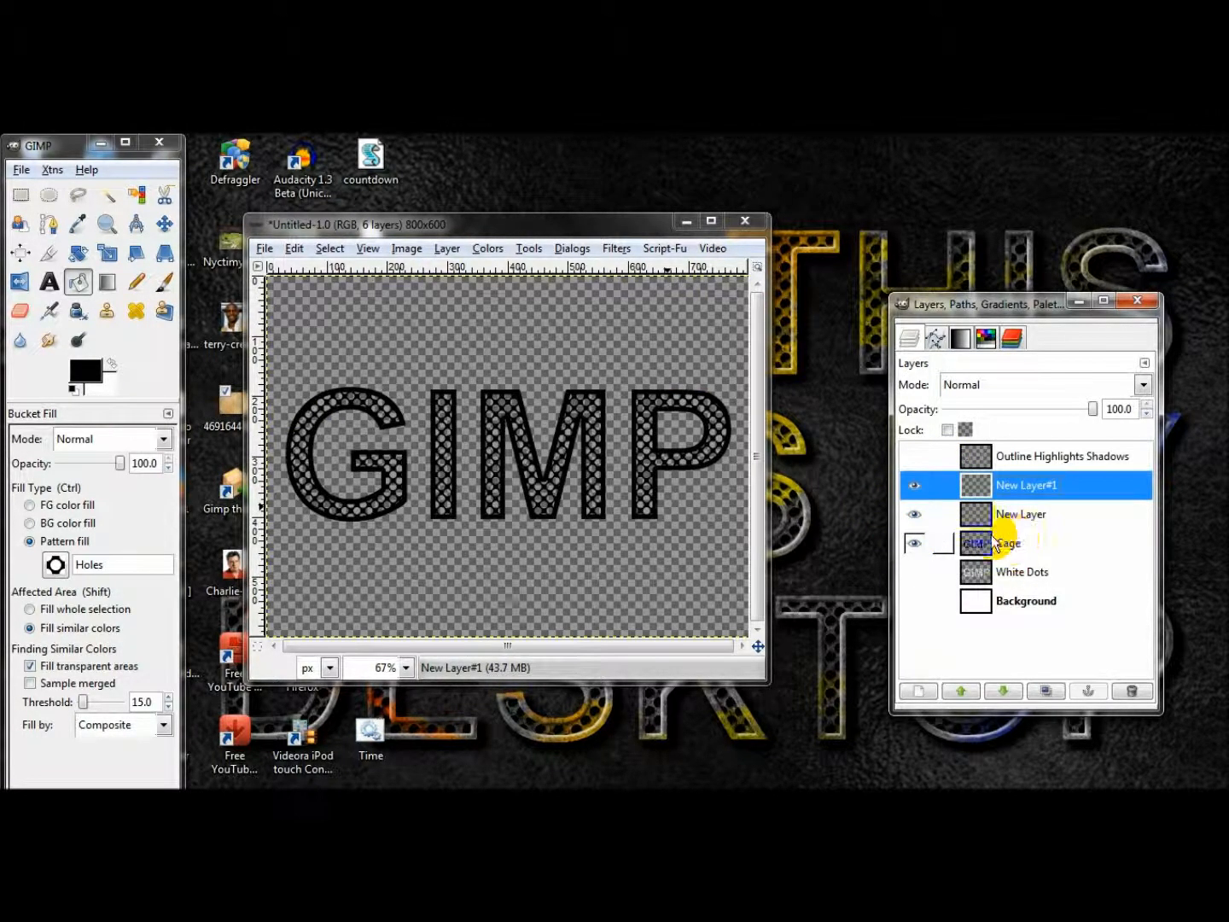
Select everything outside the Cage layer's lettering by inverting its alpha selection, and fill New Layer with black.
right_click(1008, 537)
left_click(1046, 537)
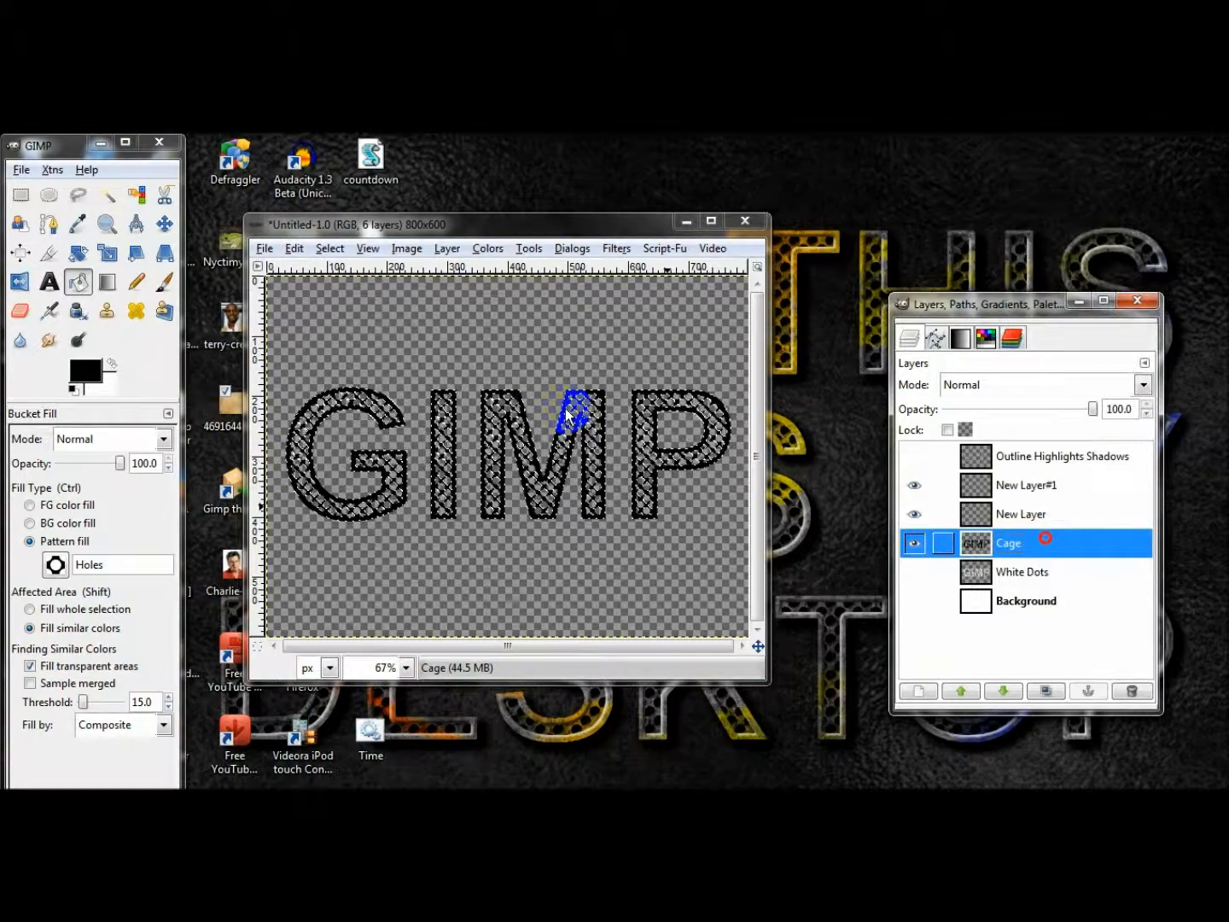
left_click(329, 248)
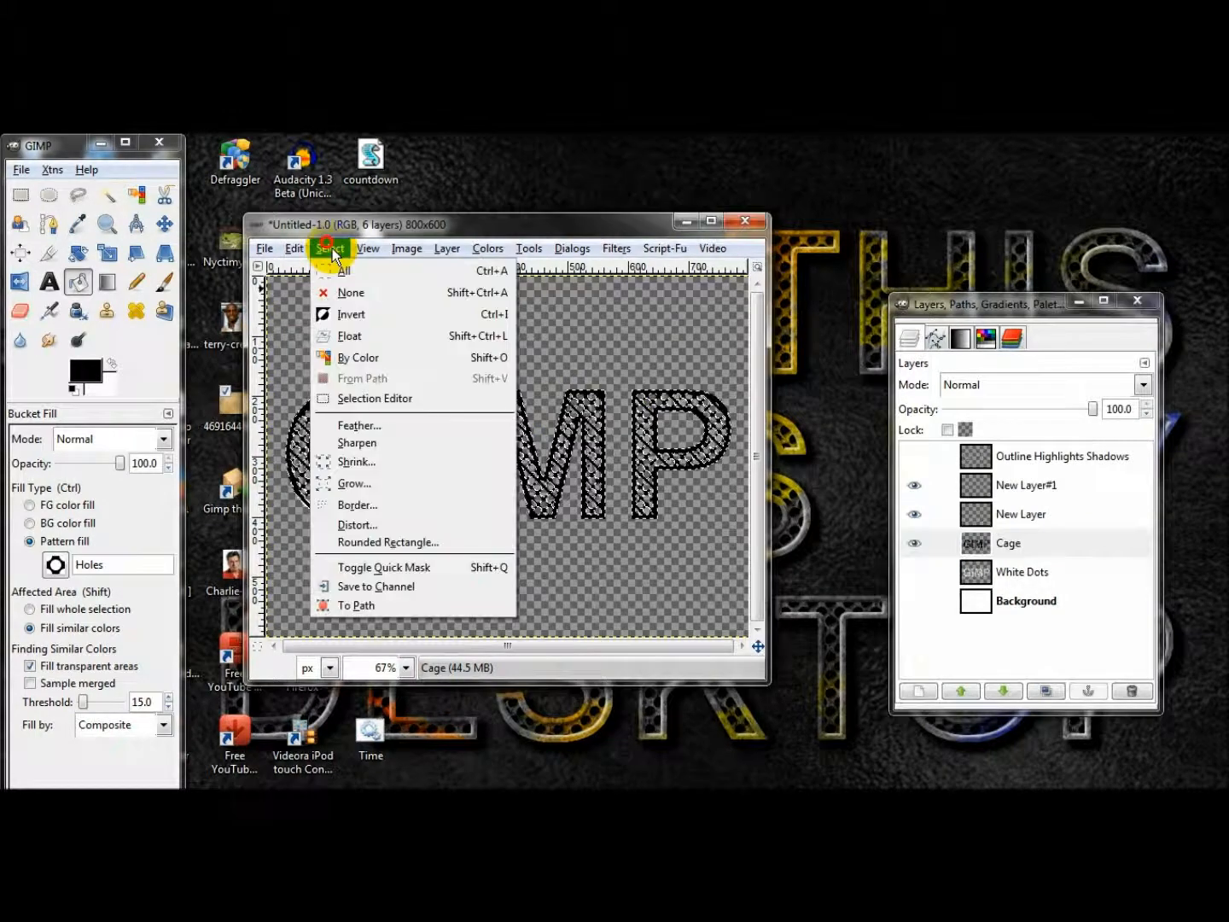
left_click(373, 313)
left_click(1022, 516)
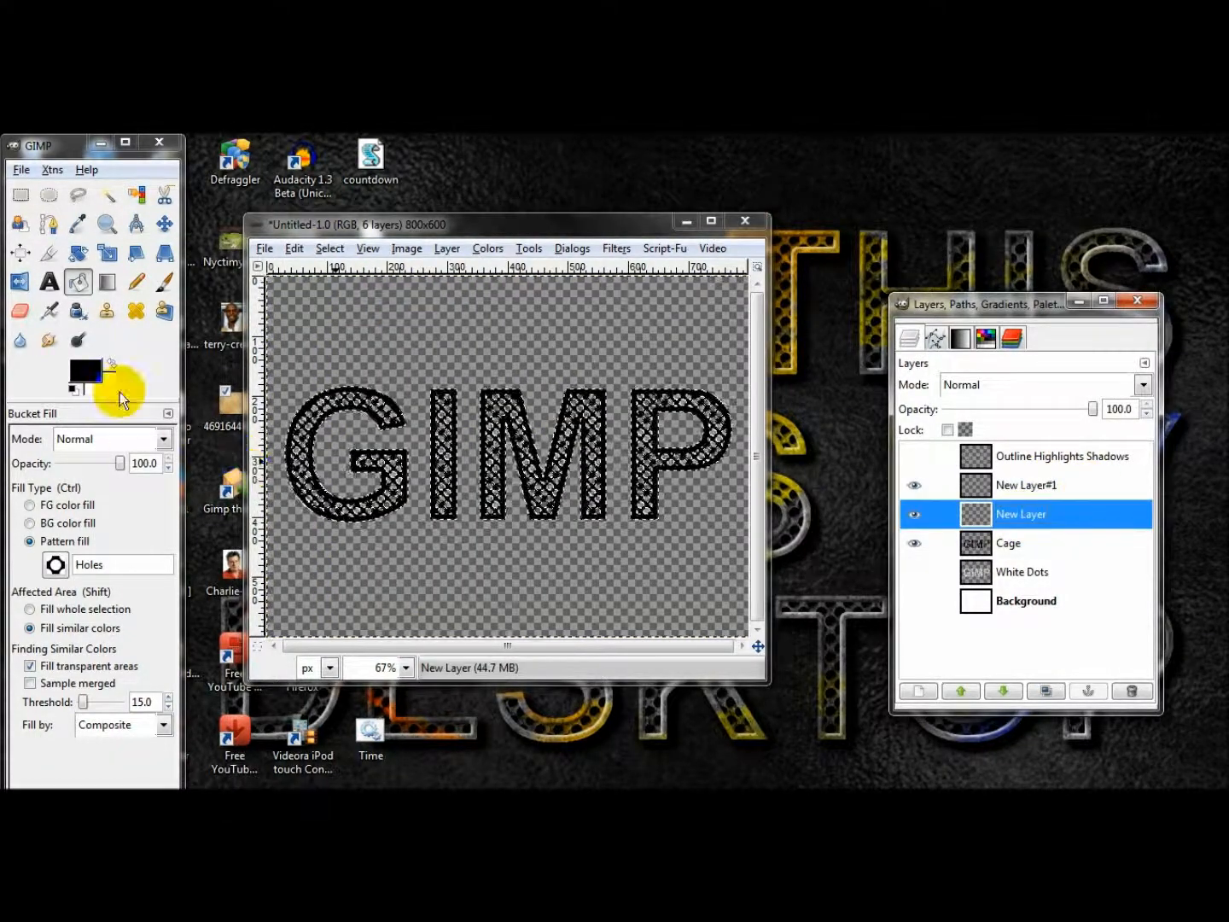
left_click_drag(96, 380, 473, 349)
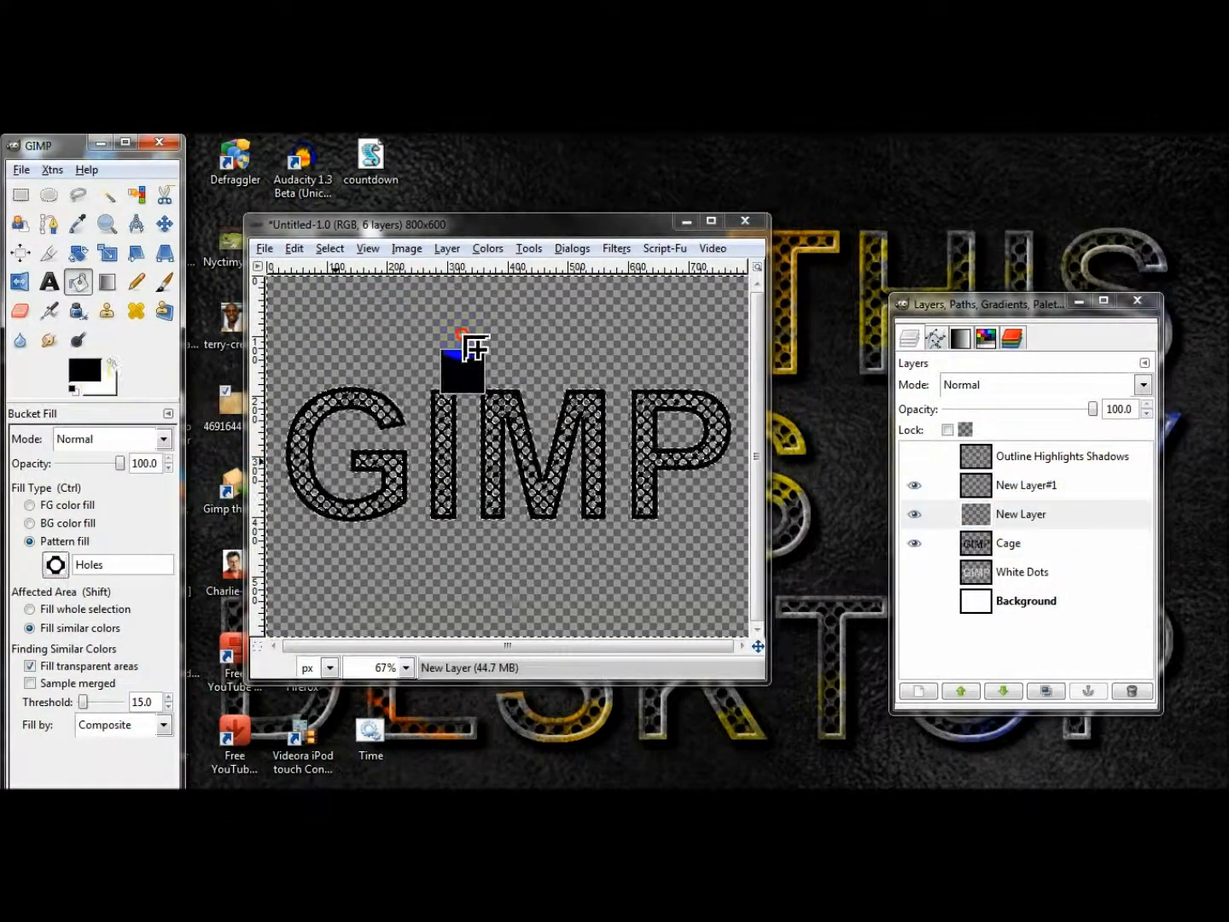
Fill New Layer#1 with white in the same selection, and clear the selection.
left_click(1020, 487)
key("ctrl+comma")
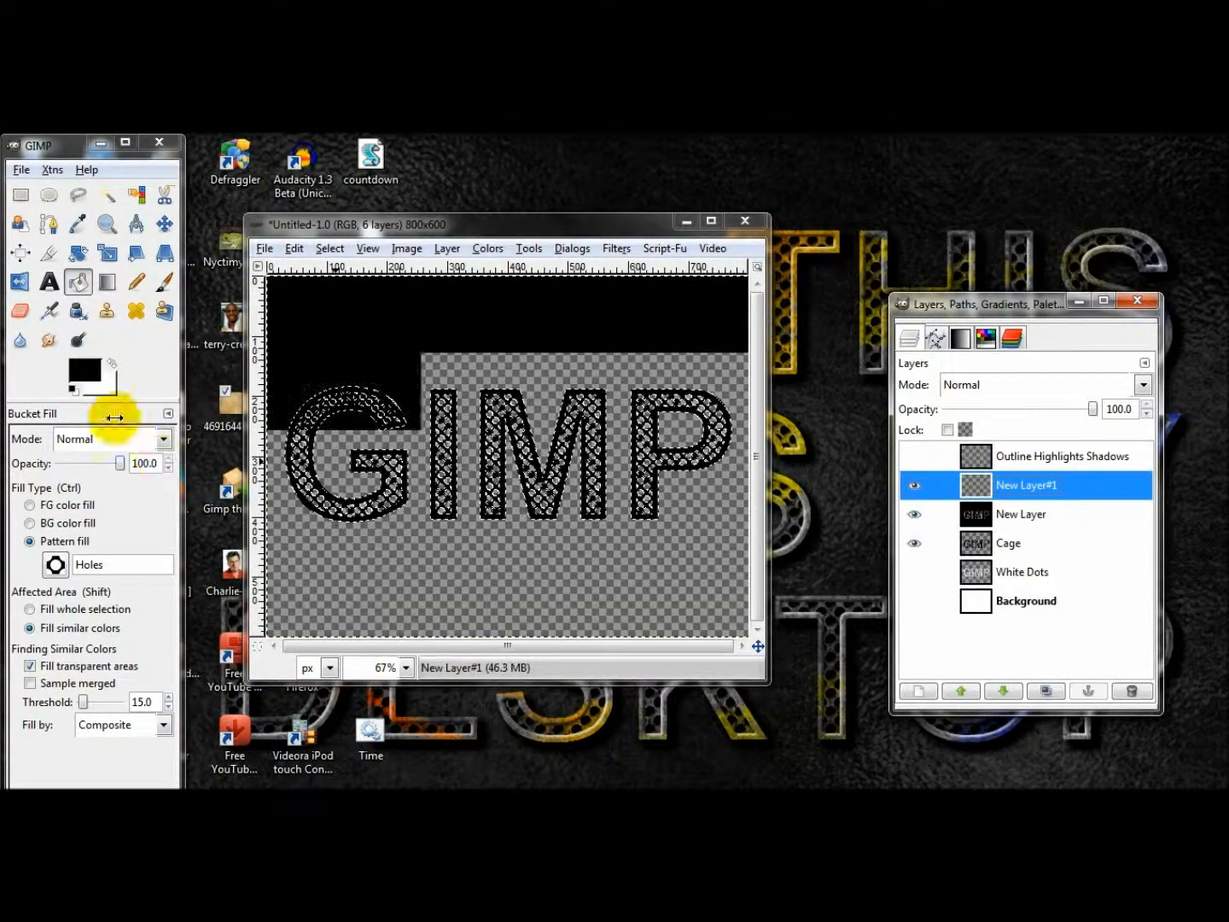
left_click_drag(113, 383, 461, 335)
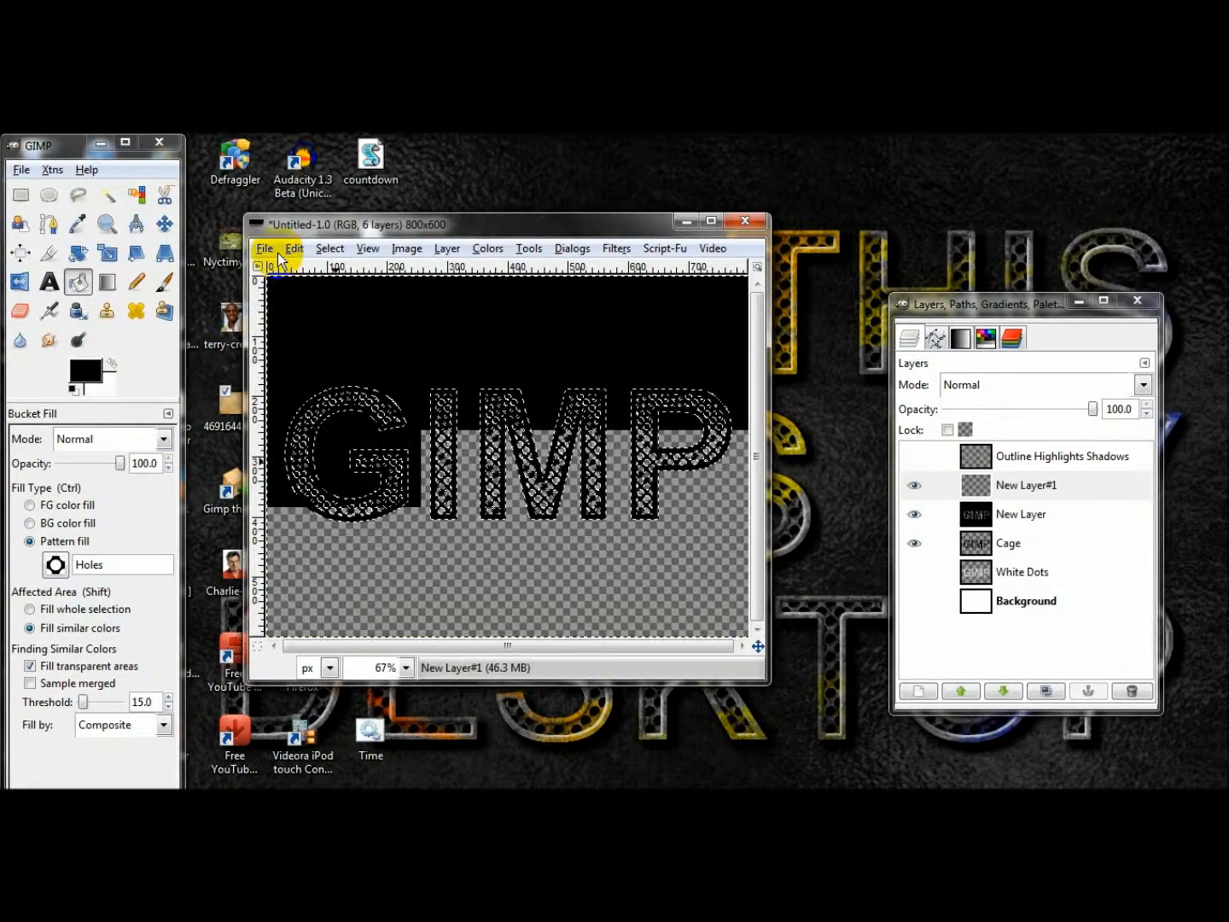
left_click(328, 249)
left_click(350, 290)
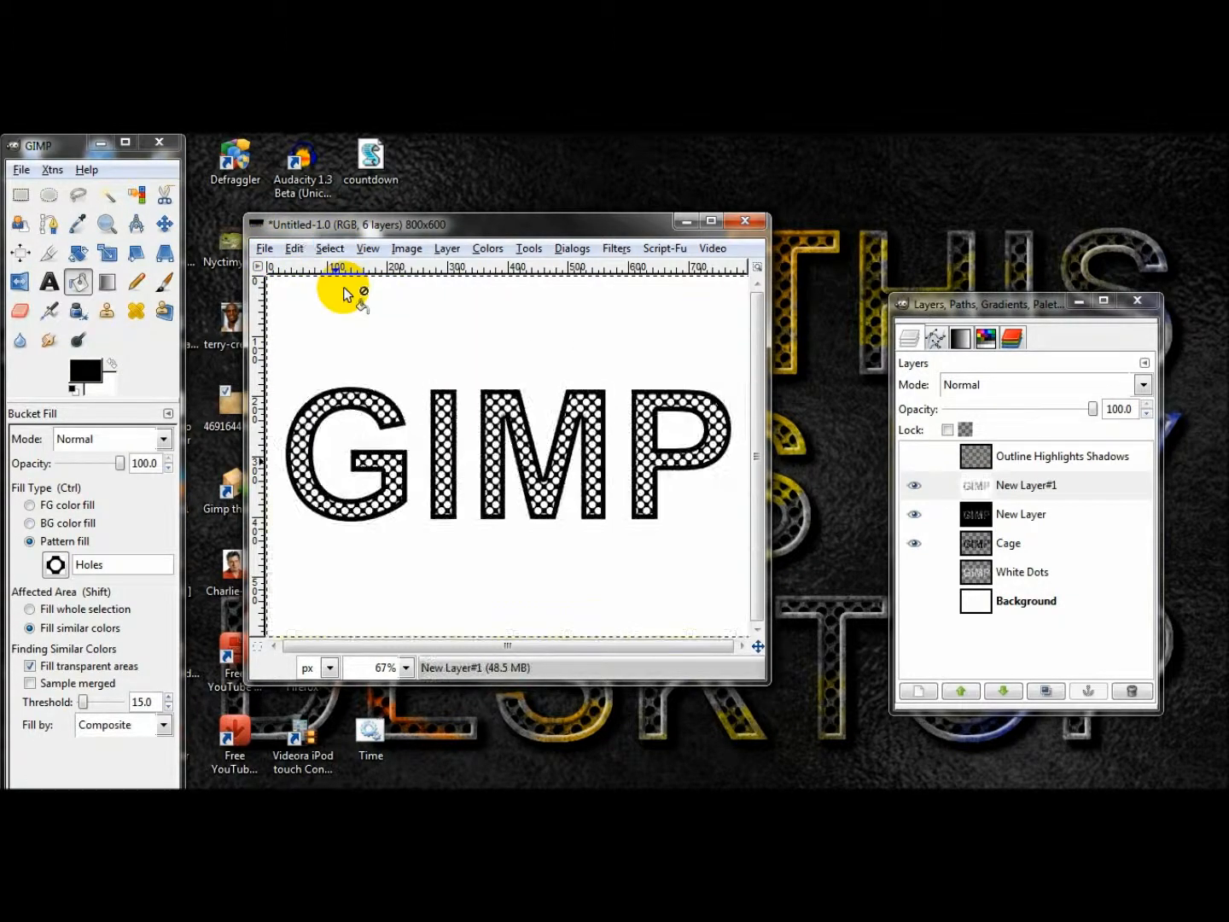
Toggle the visibility of New Layer#1, New Layer and Cage to compare the white and black fills, leaving all three shown.
left_click(916, 485)
left_click(917, 515)
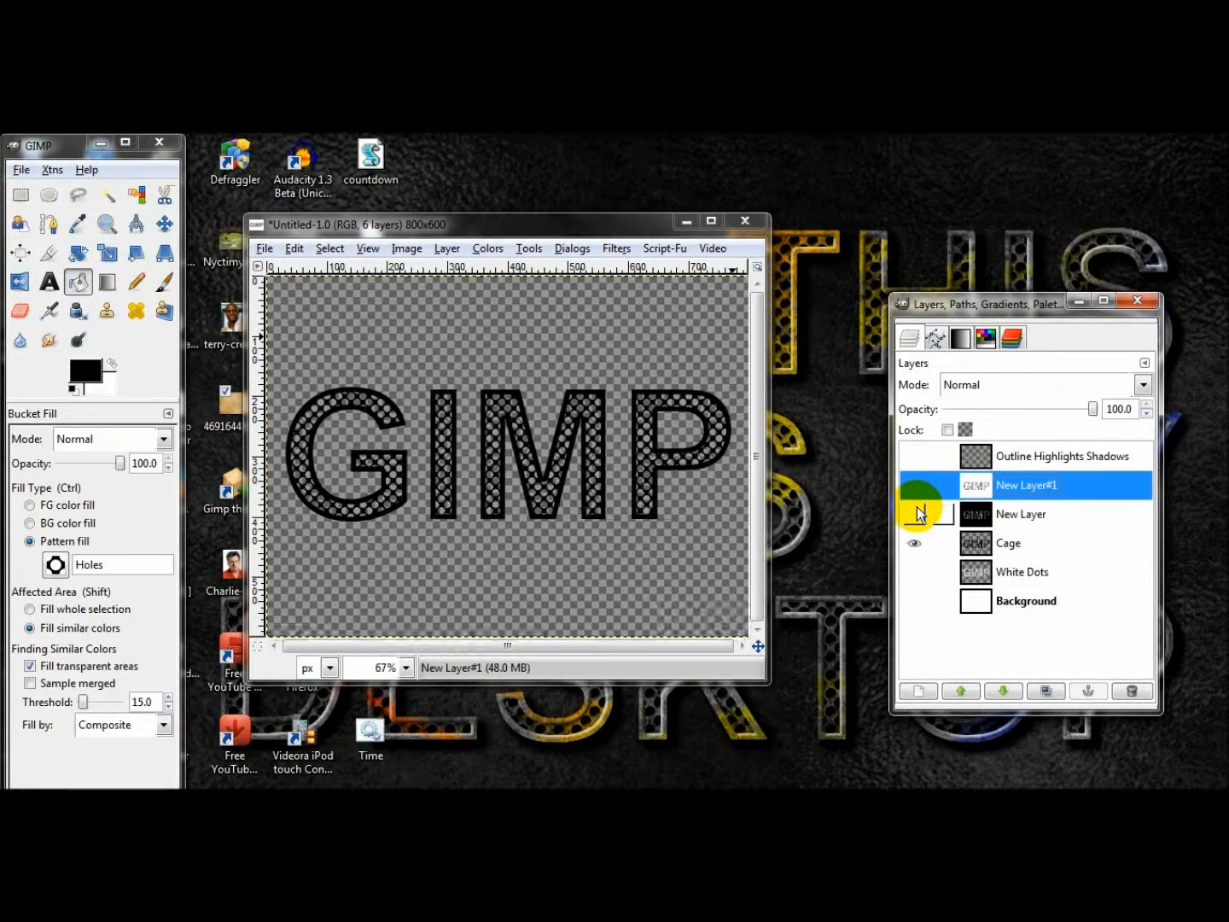
left_click(917, 515)
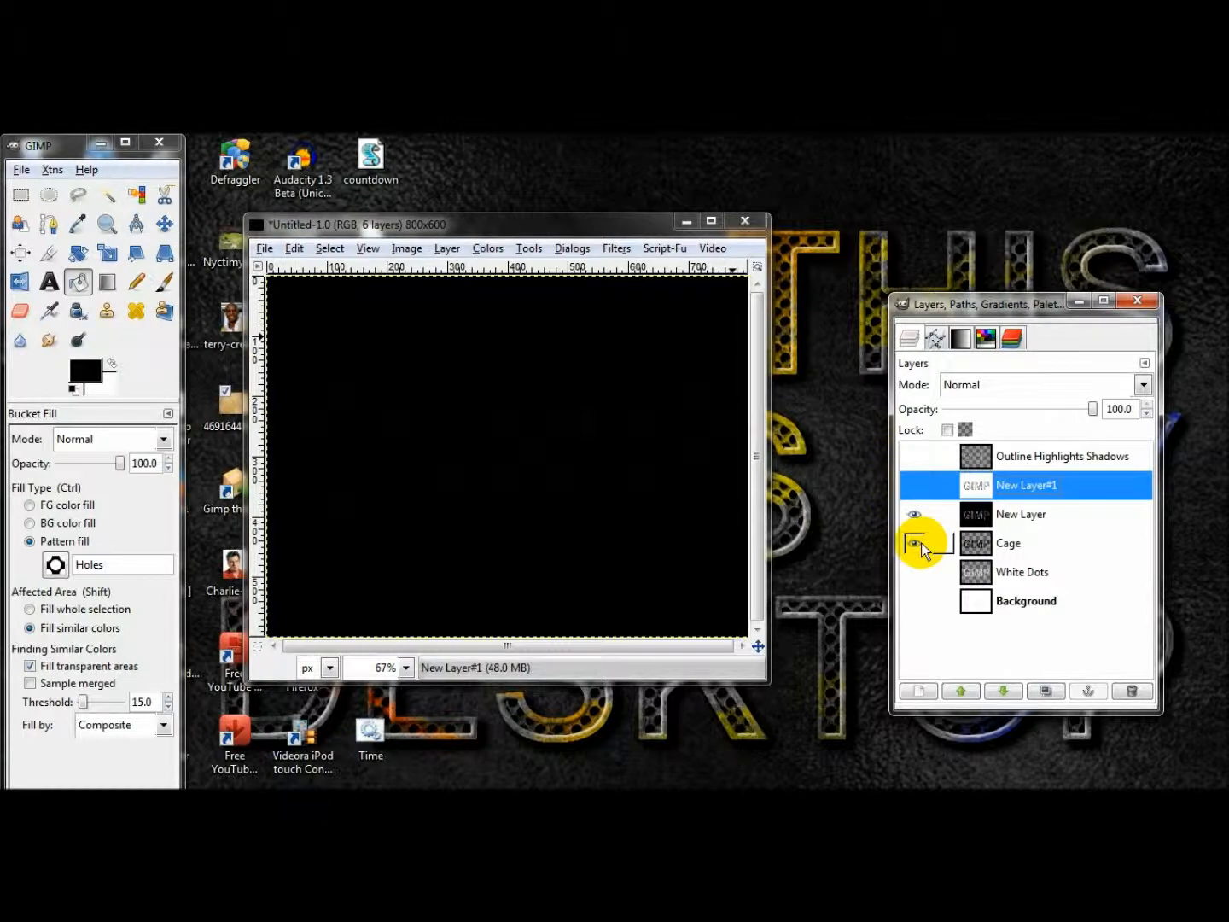
left_click(916, 543)
left_click(915, 514)
left_click(915, 514)
left_click(914, 488)
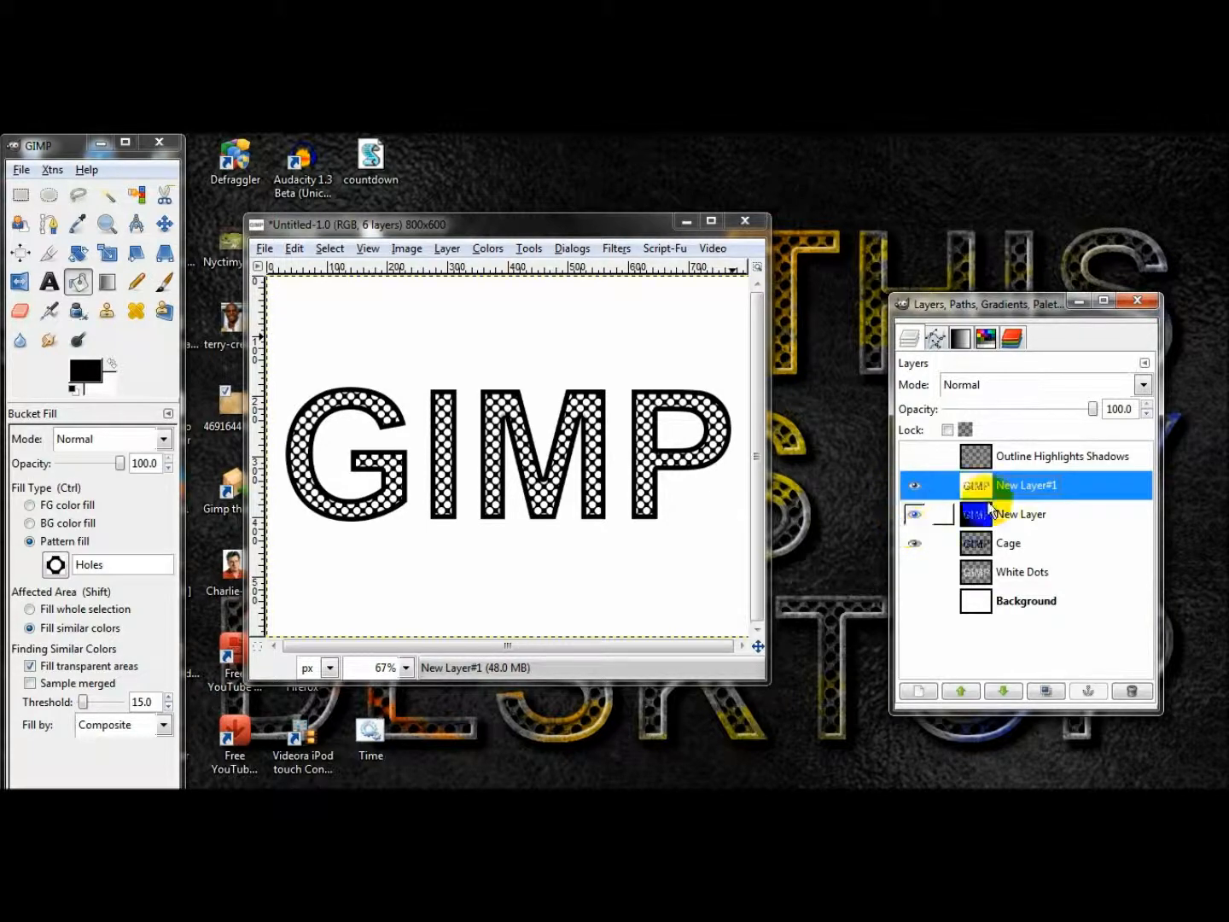
Offset New Layer#1 slightly up and left and New Layer slightly down and right, and merge New Layer#1 down into New Layer.
left_click(165, 224)
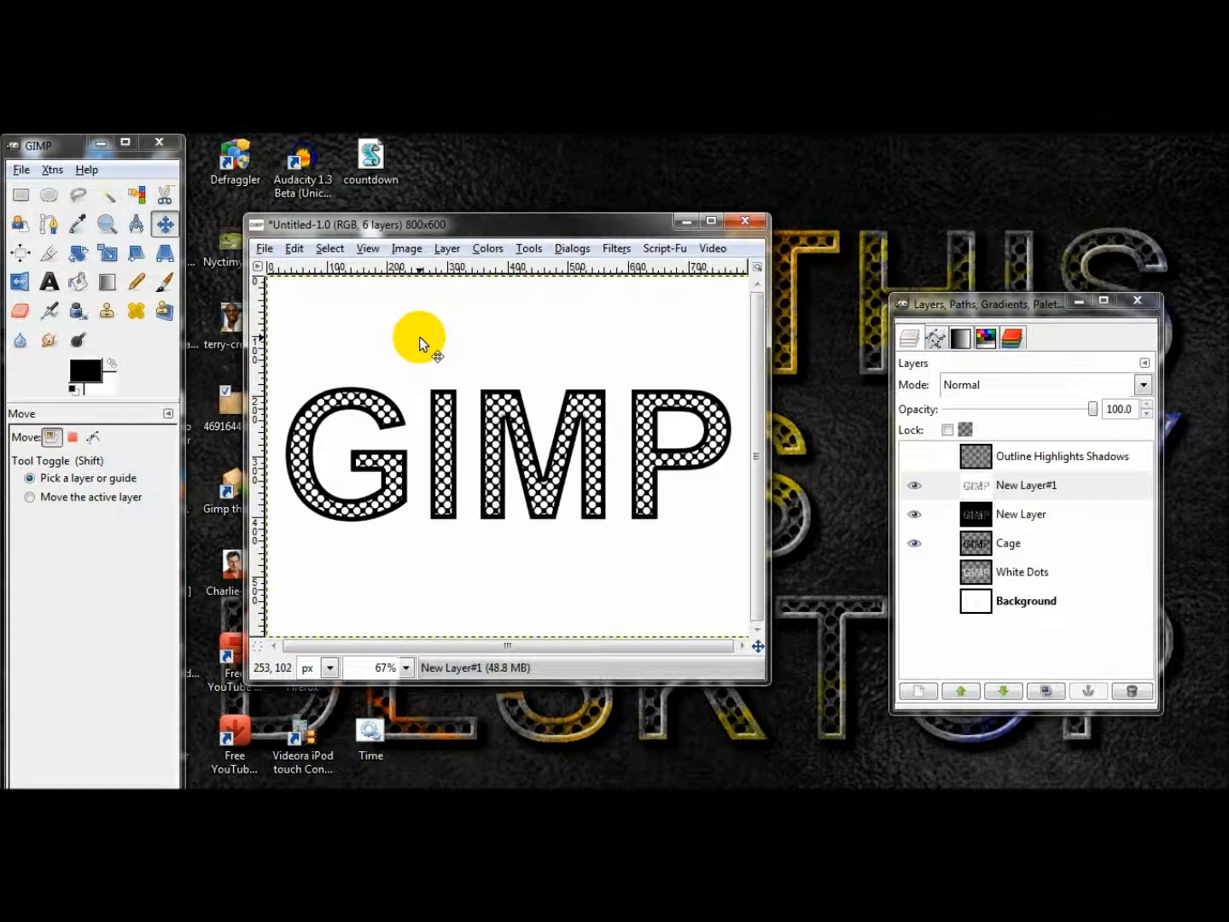
left_click_drag(418, 344, 419, 336)
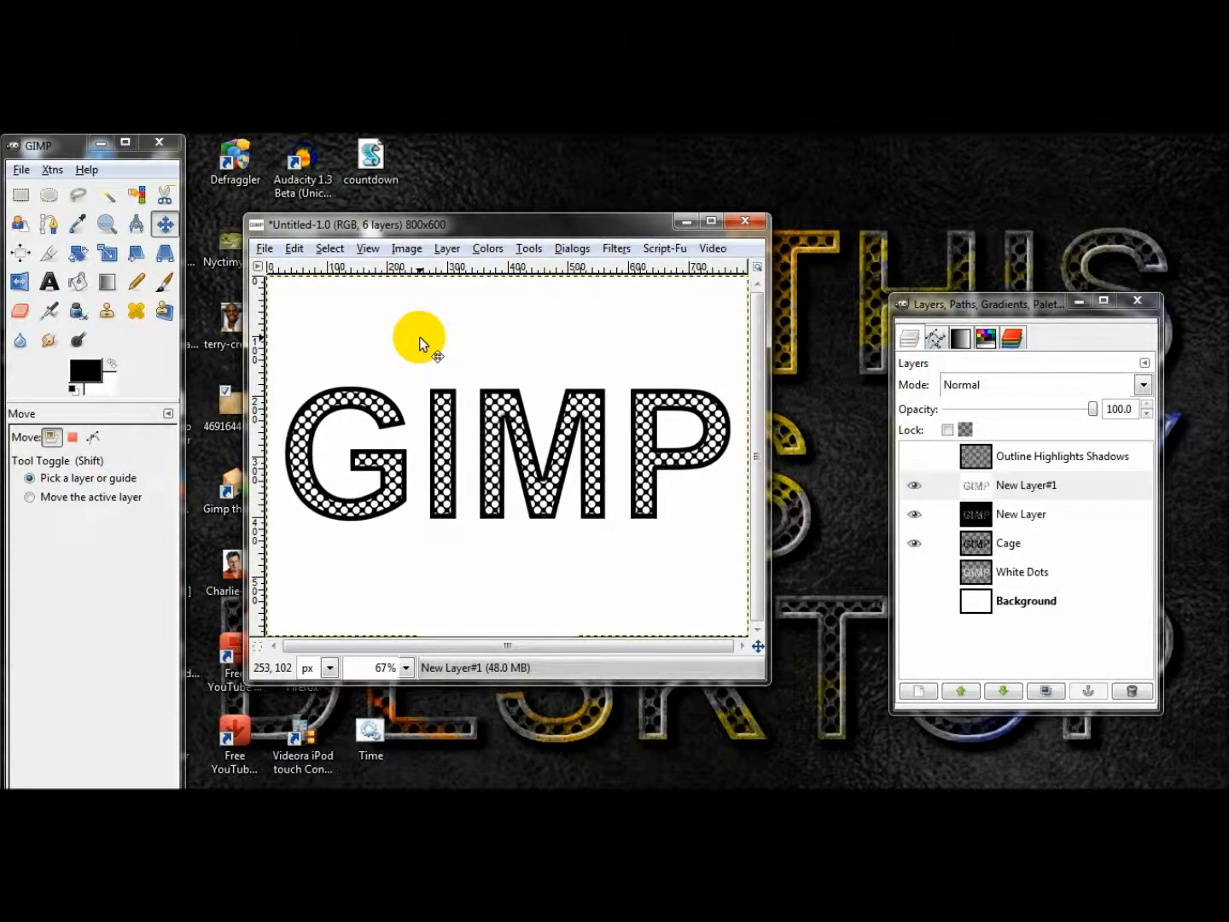
left_click(1033, 516)
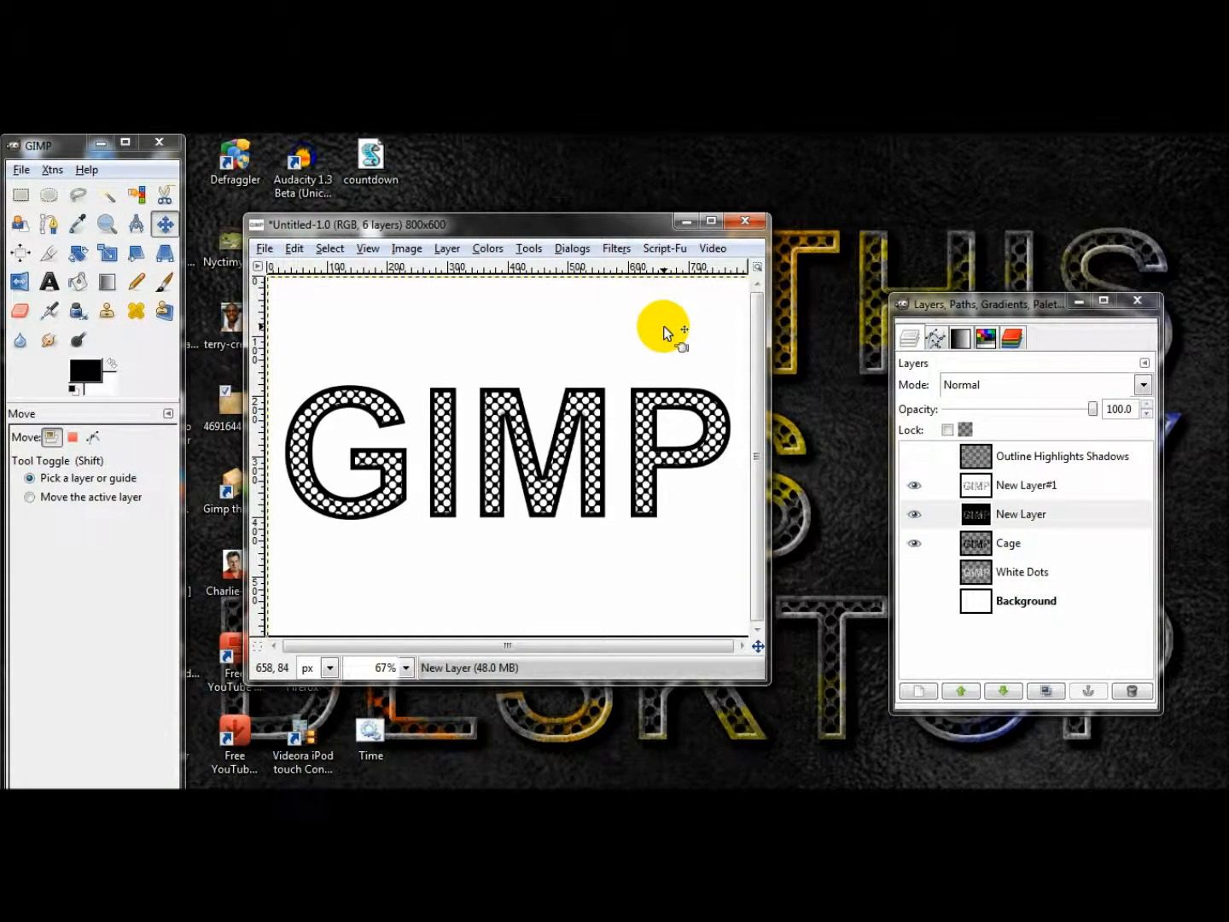
right_click(1020, 483)
left_click(1058, 229)
Delete everything outside the Cage lettering from the merged New Layer, using the inverted alpha selection of Cage.
right_click(1010, 514)
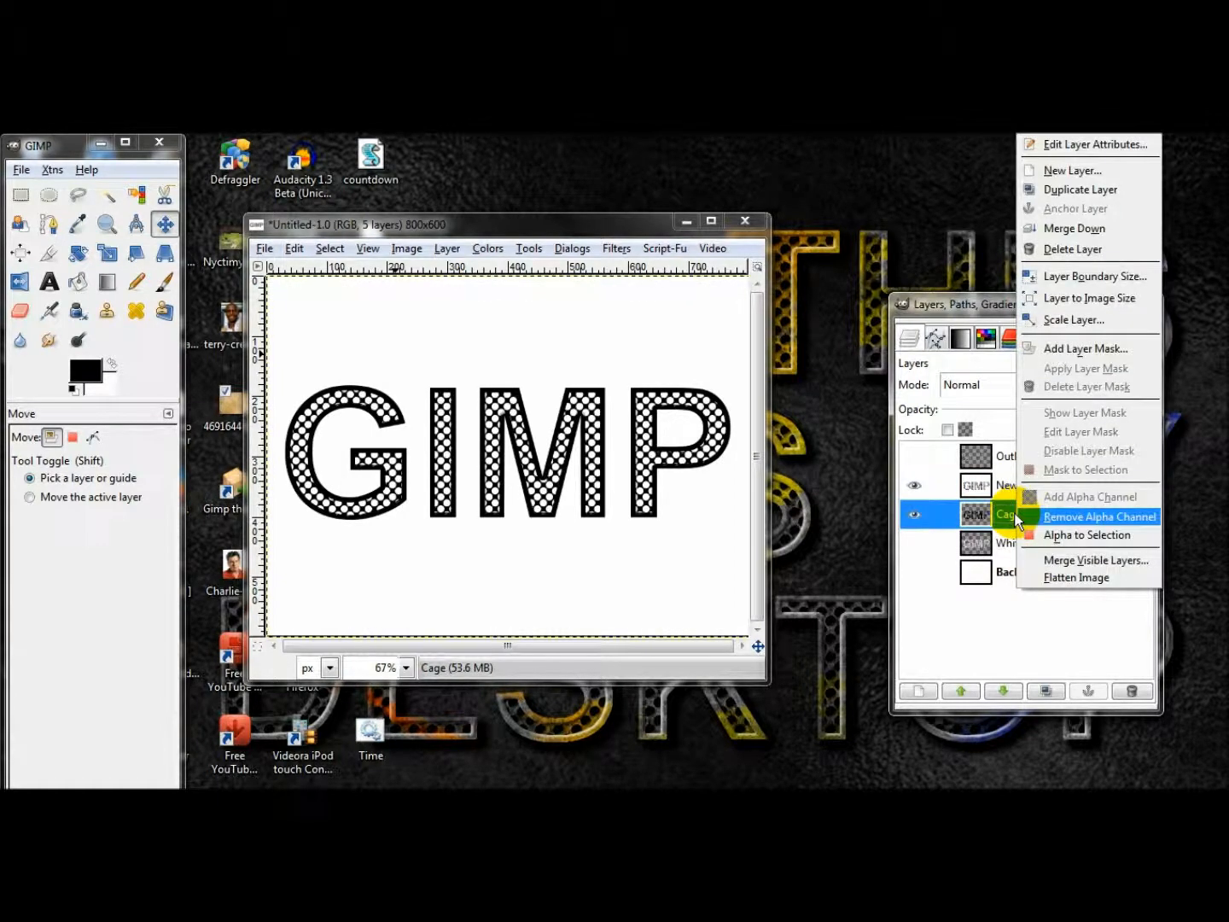
left_click(792, 468)
left_click(329, 249)
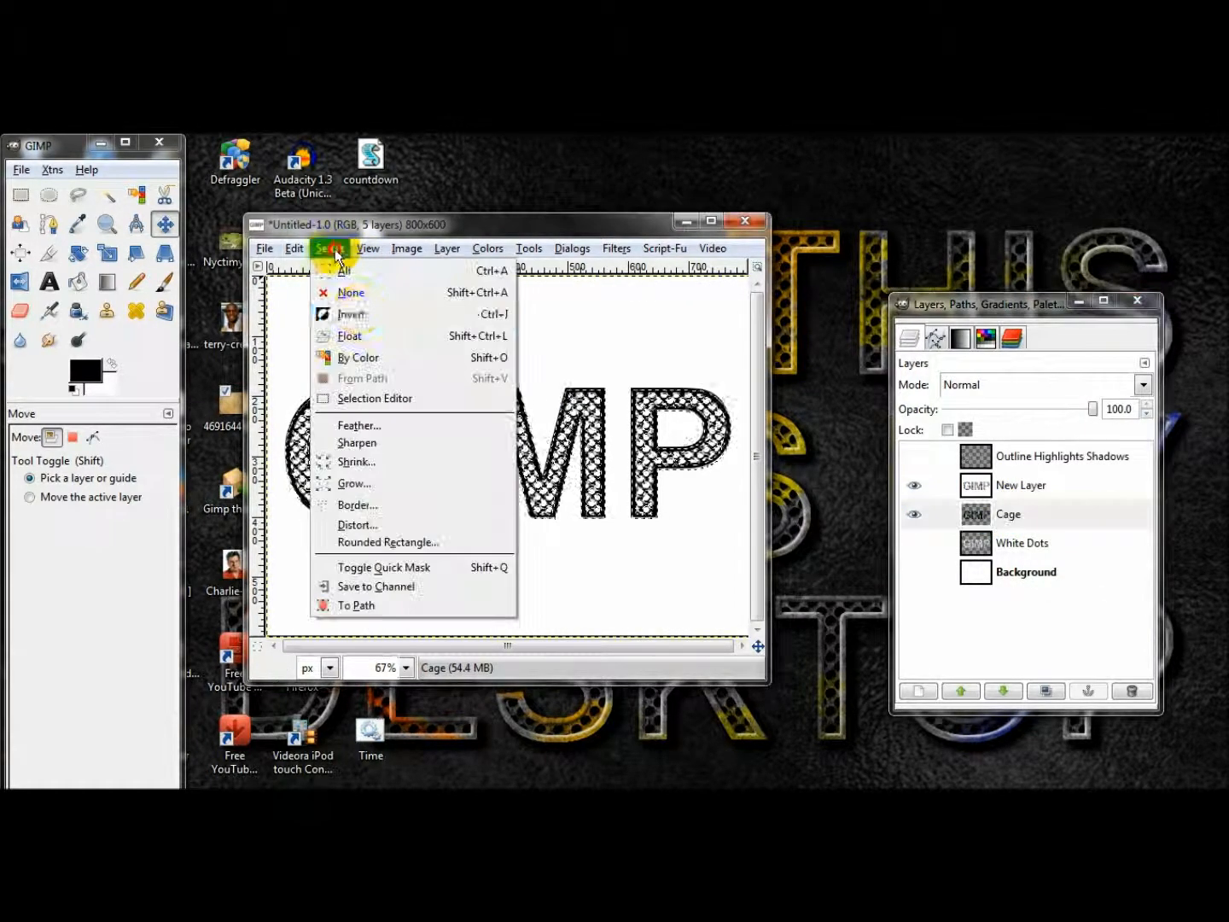
left_click(358, 310)
left_click(1014, 486)
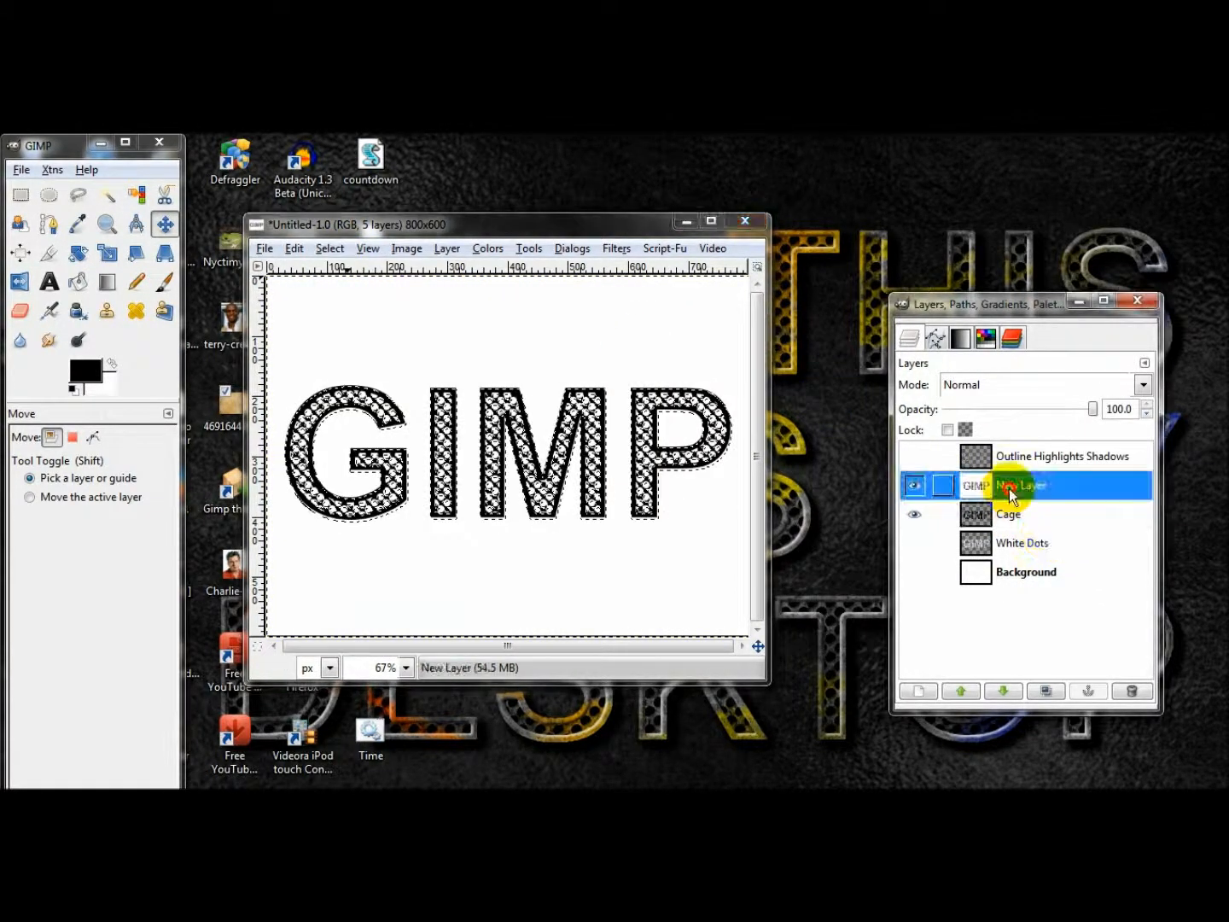
key("Delete")
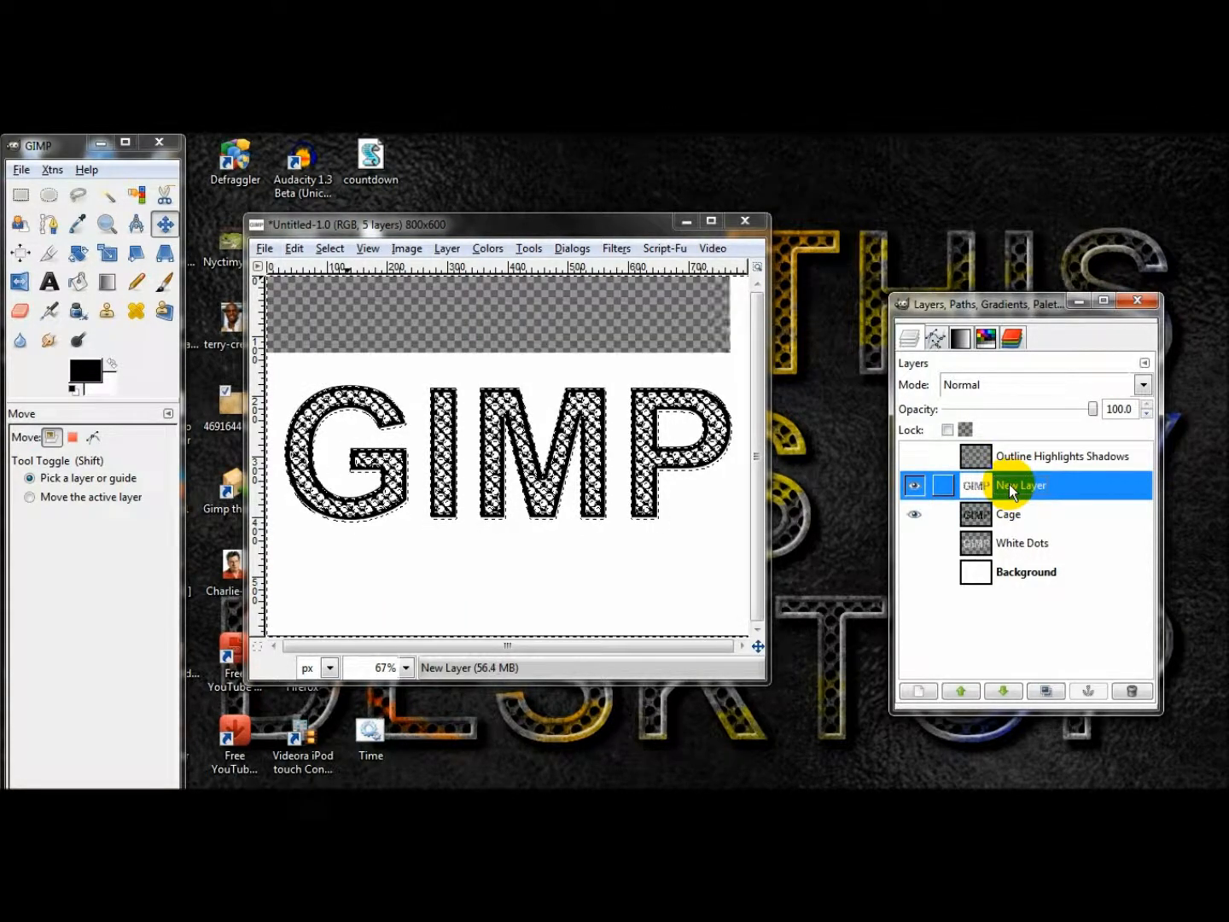
Show the Outline Highlights Shadows layer and invert the colors of New Layer.
left_click(917, 457)
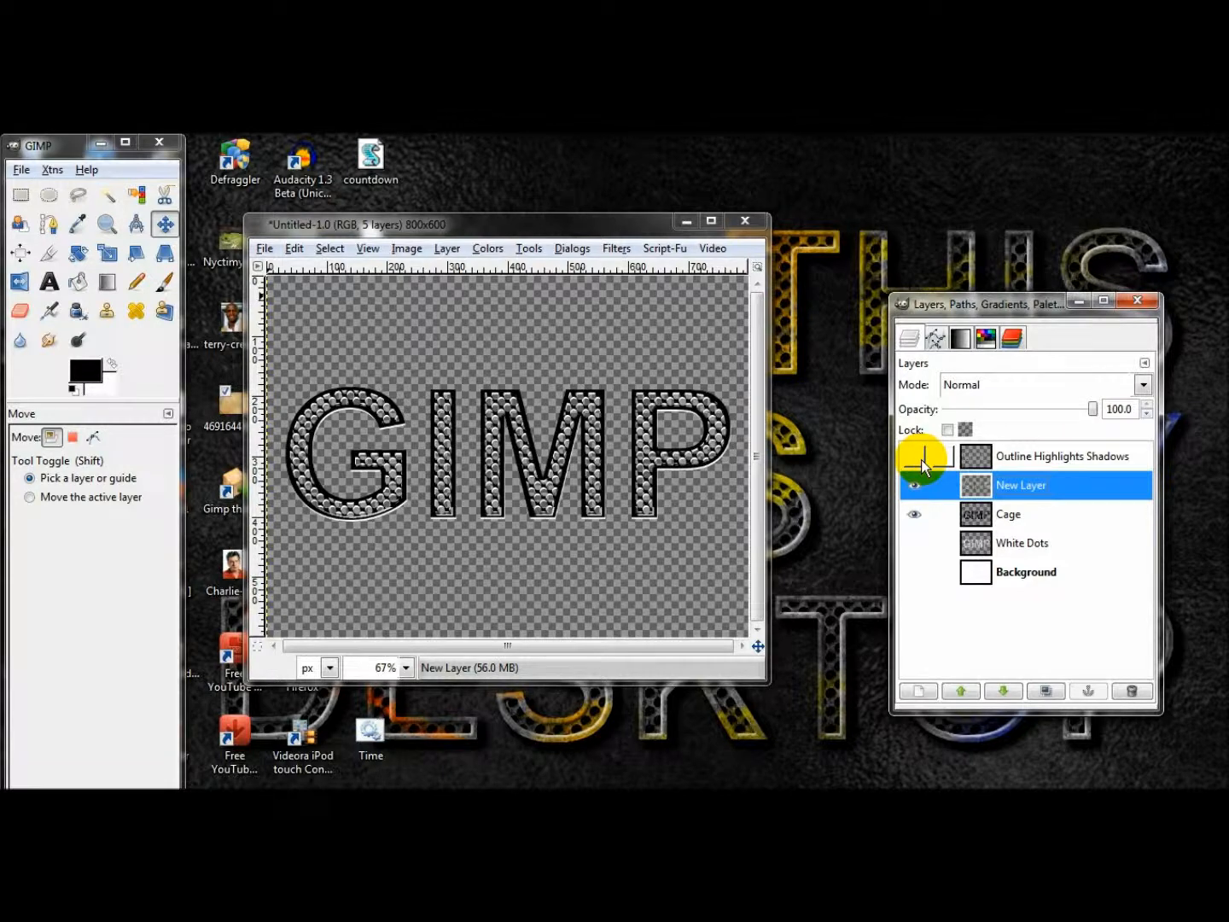
left_click(1014, 488)
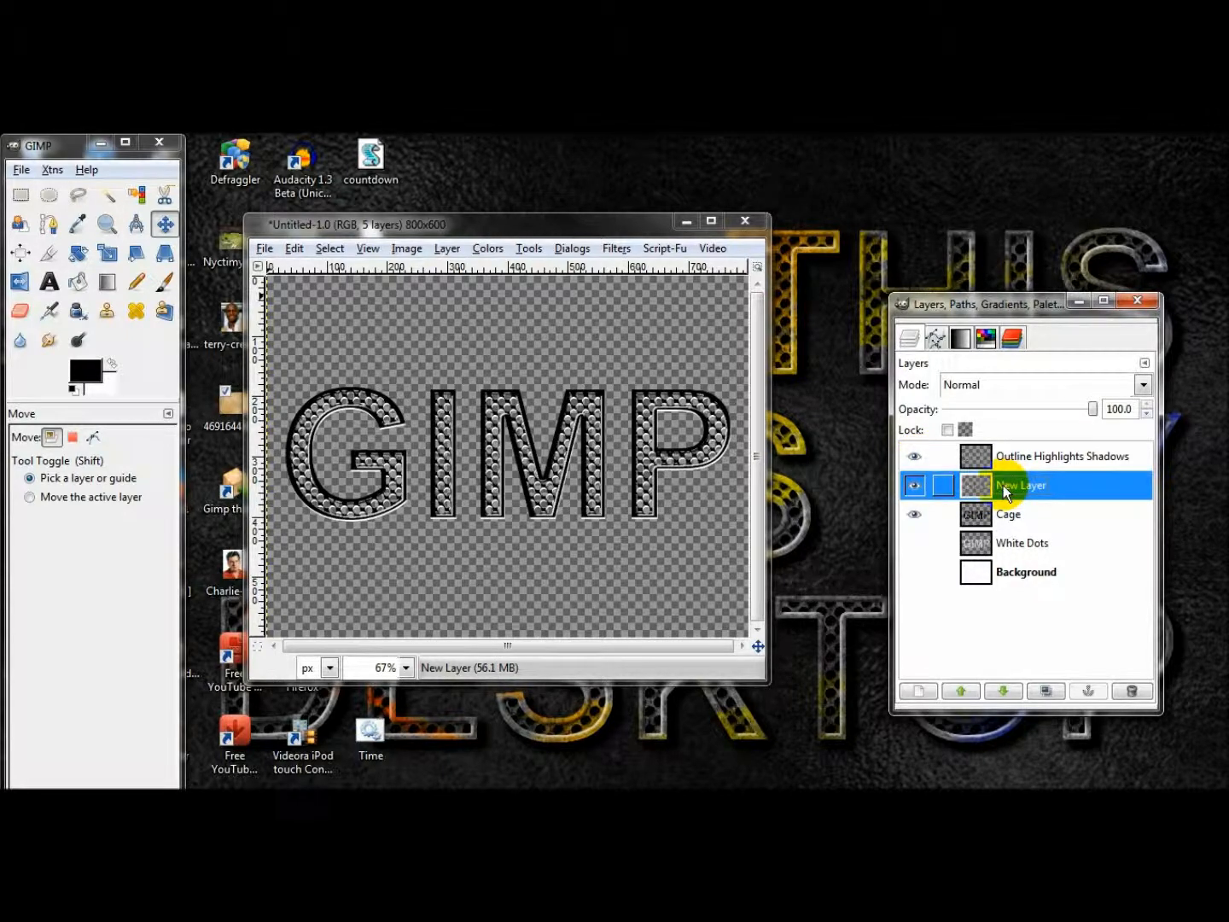
left_click(495, 251)
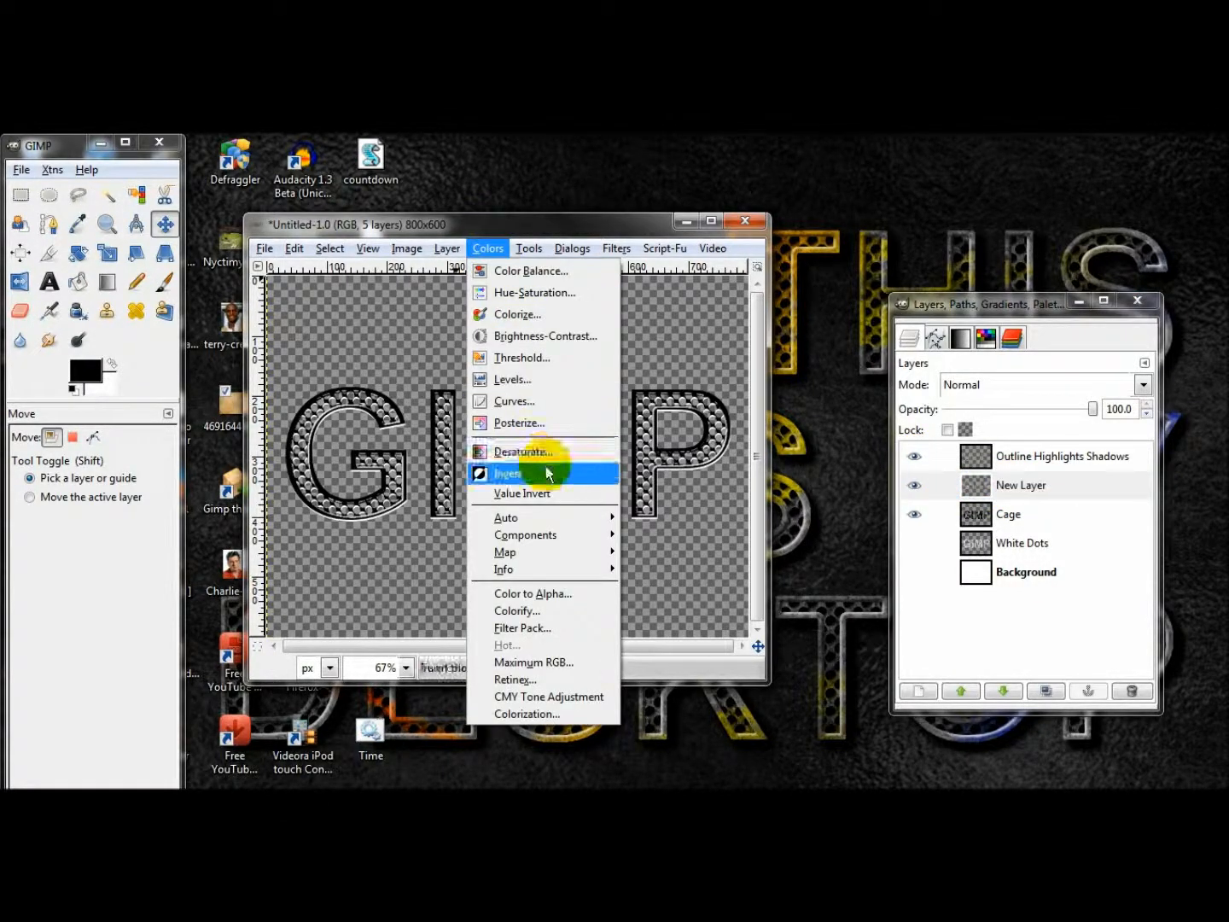
left_click(548, 467)
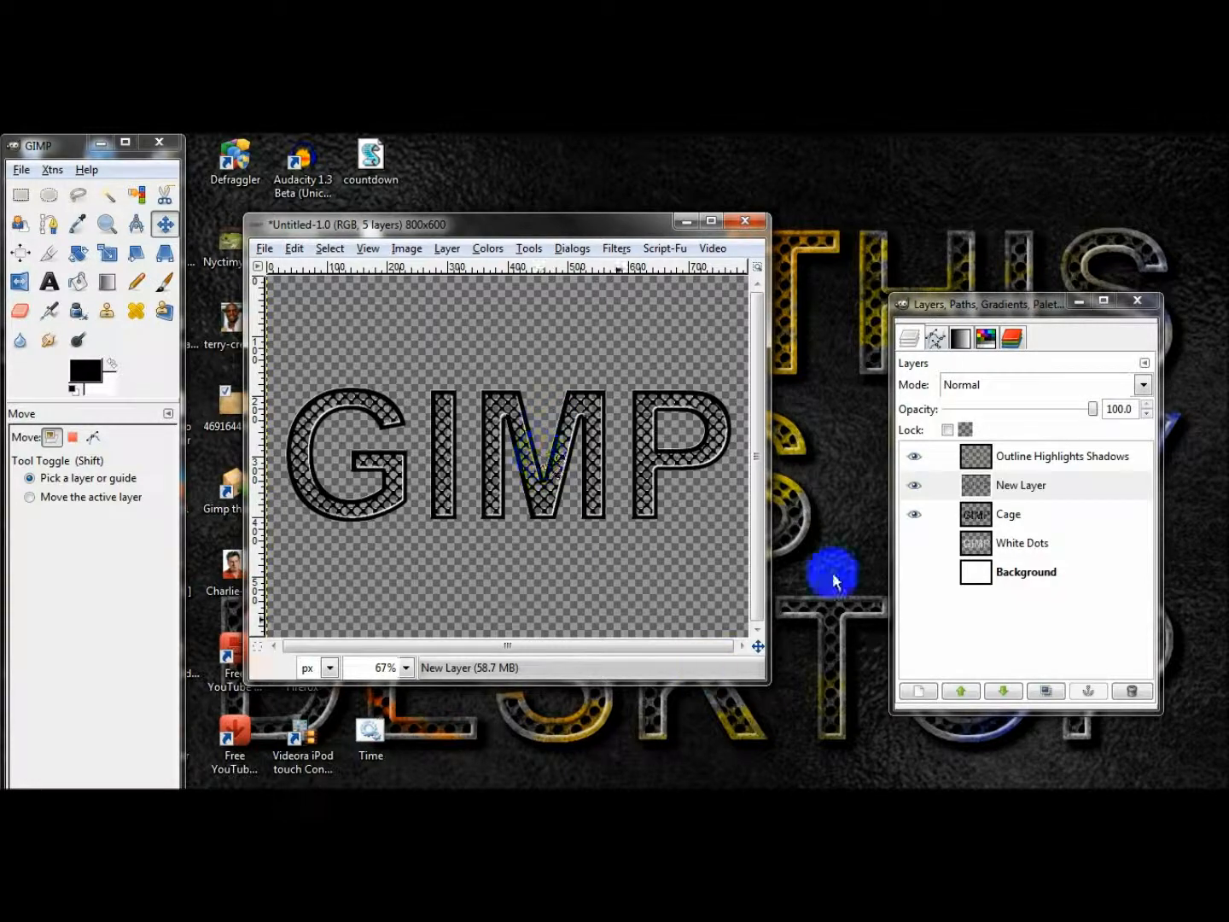
Apply a Gaussian Blur to New Layer with a 1.0 px horizontal and vertical radius.
left_click(618, 249)
mouse_move(799, 362)
left_click(841, 371)
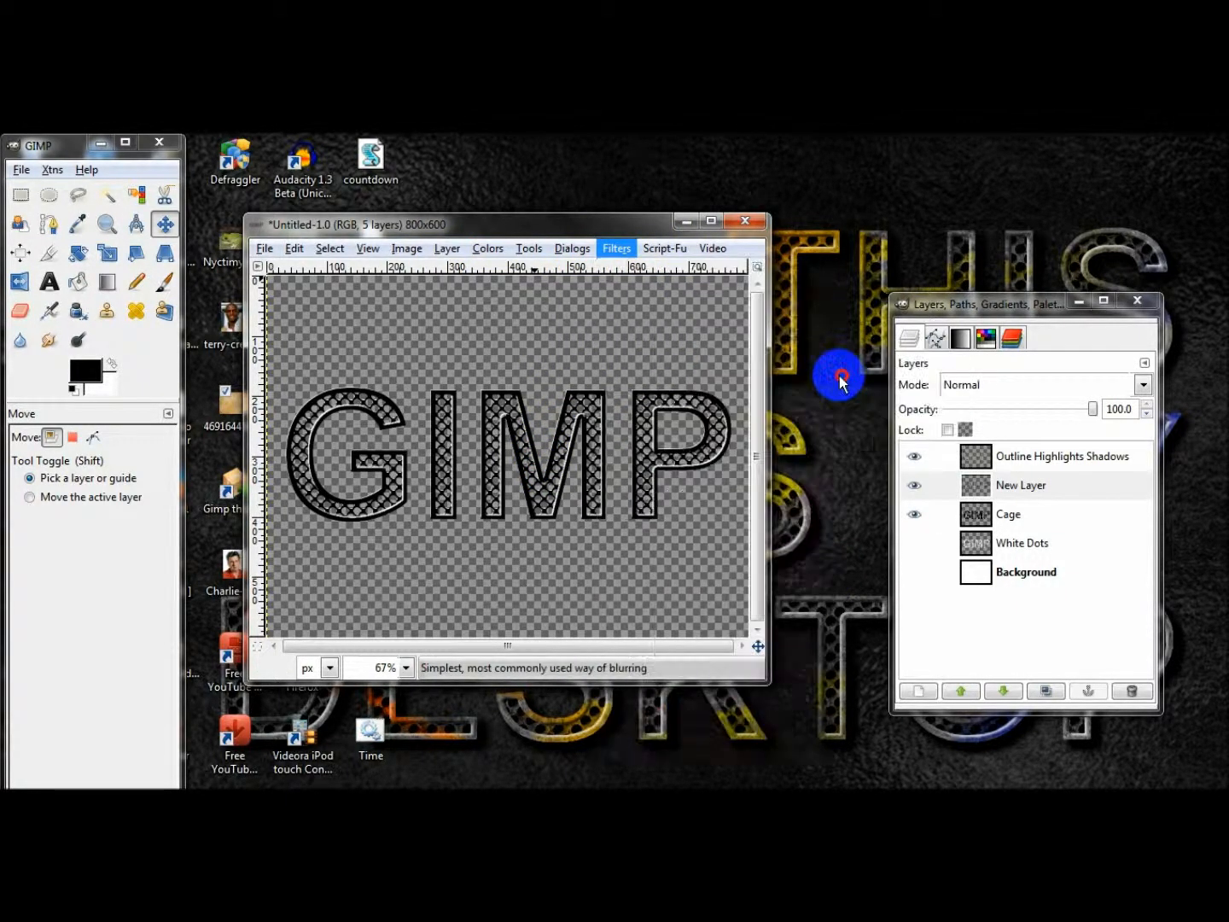
left_click(229, 544)
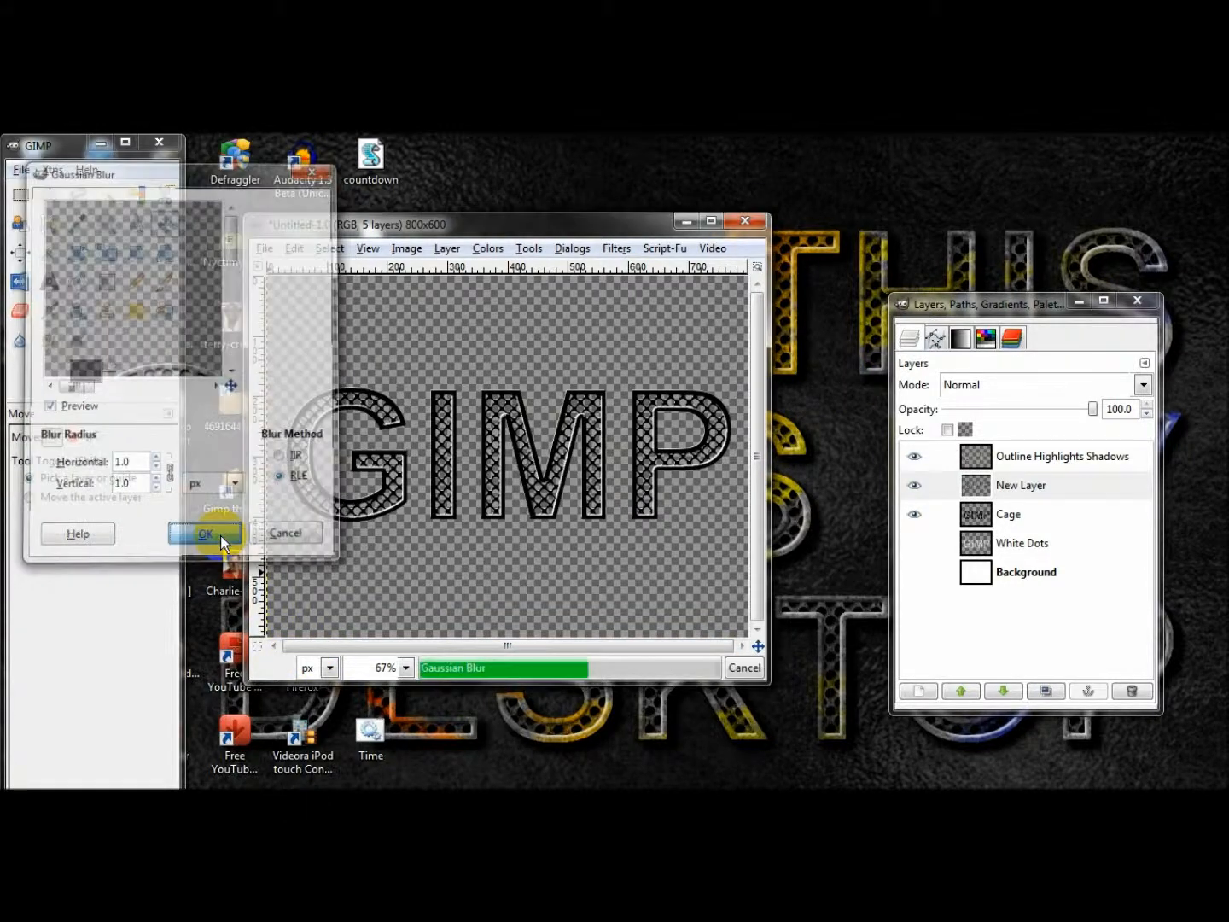
Rename New Layer "Cage Highlights Shadows".
left_click(1017, 485)
double_click(1021, 486)
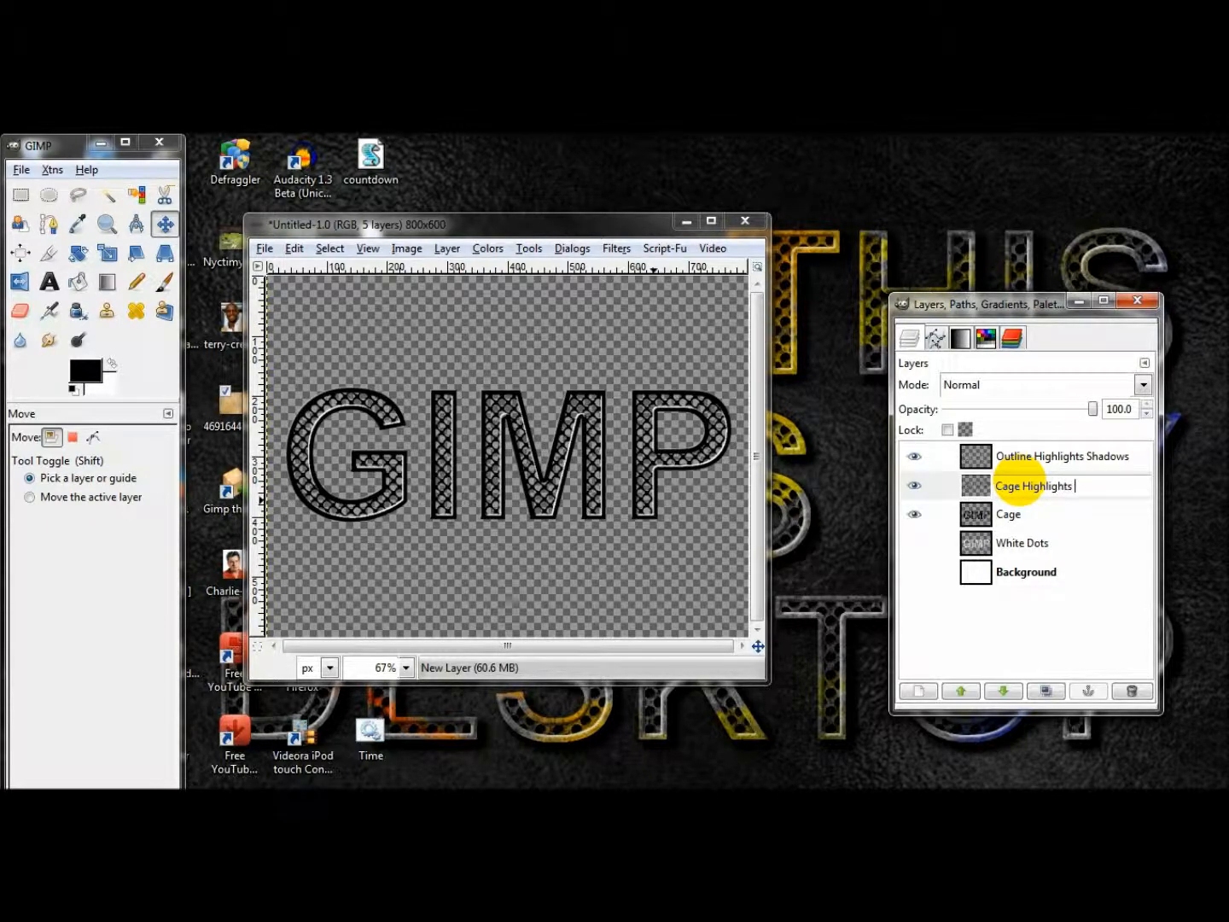
key("Return")
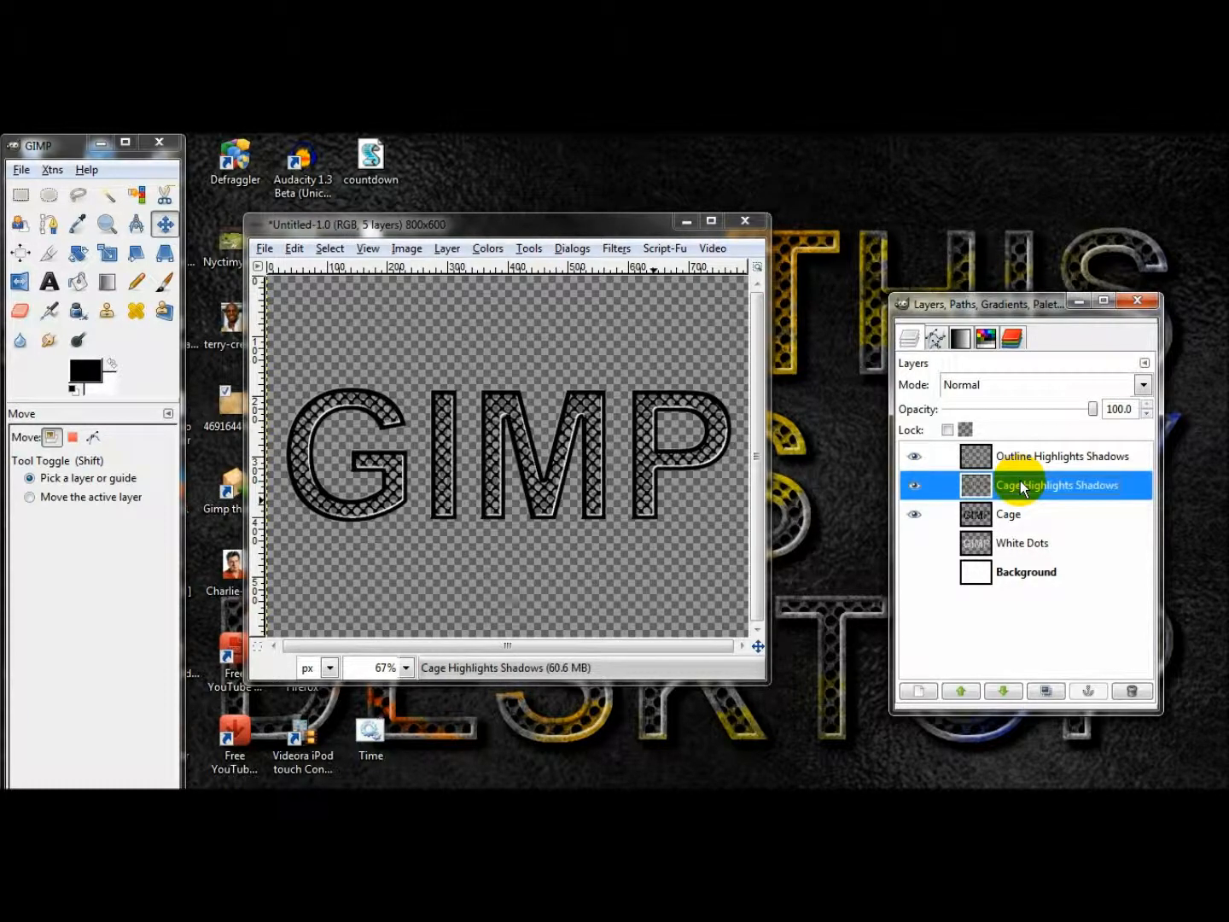
Hide and show both Highlights Shadows layers to check their effect on the lettering, leaving them visible.
left_click(914, 487)
left_click(916, 455)
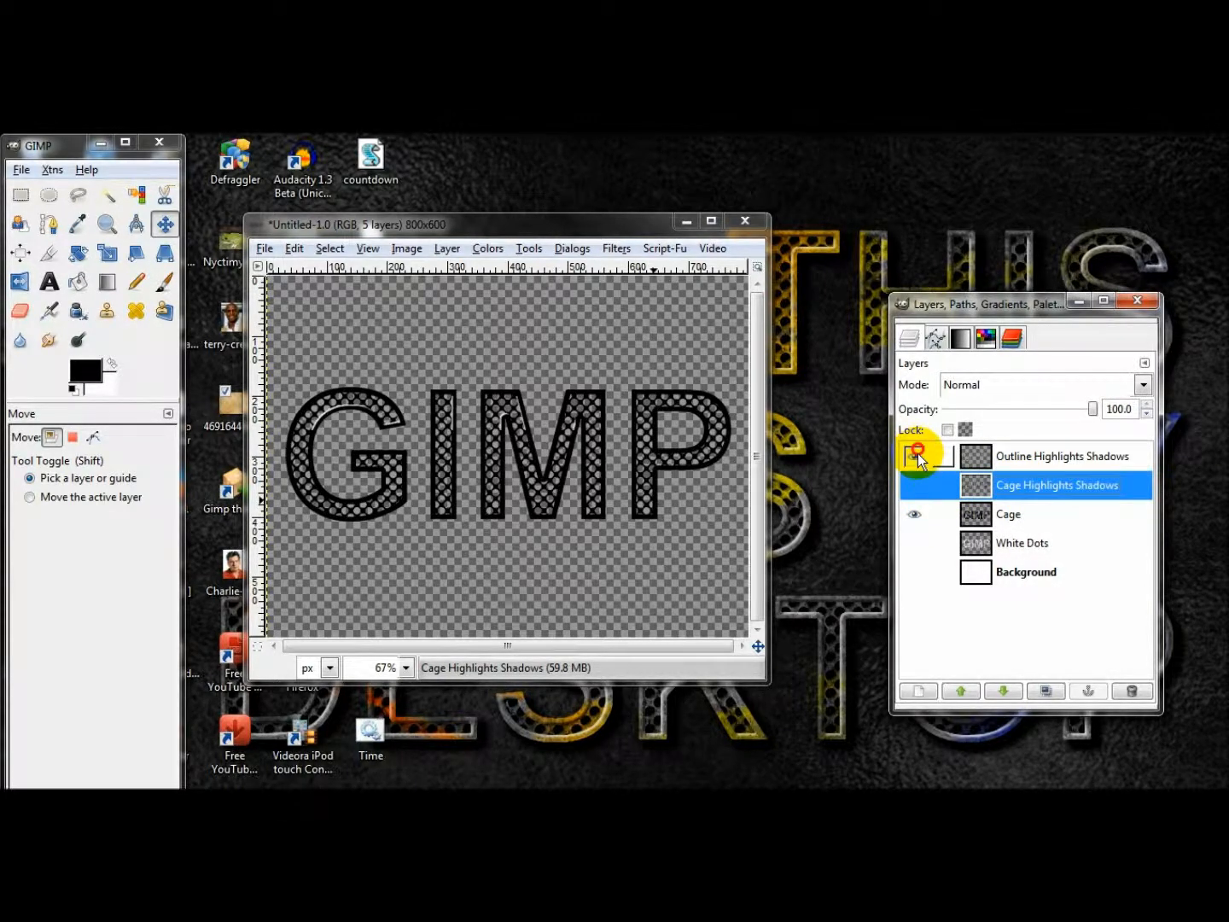
left_click(915, 455)
left_click(915, 486)
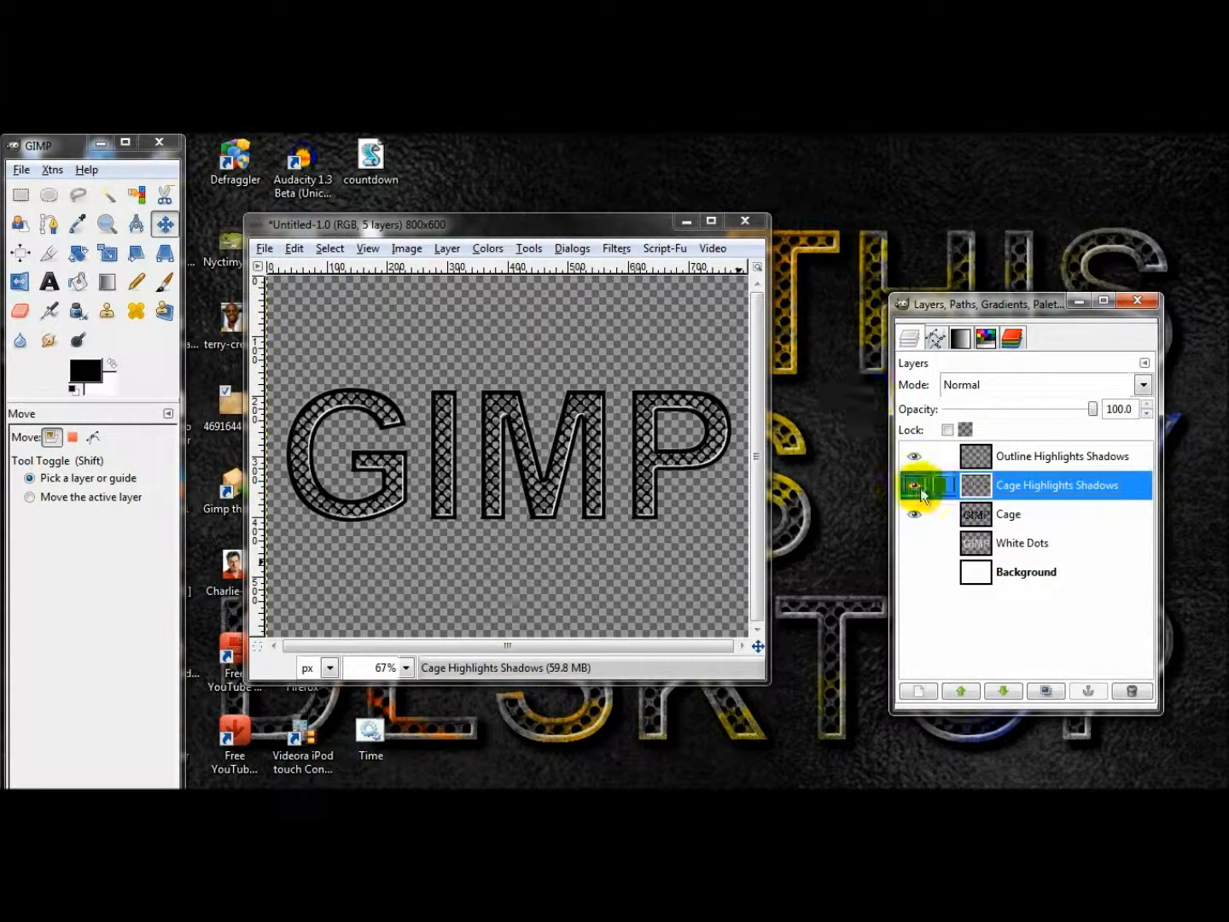
Lock the Cage layer's transparency and bucket-fill the whole layer with the Burlwood pattern, using Fill whole selection.
left_click(1007, 512)
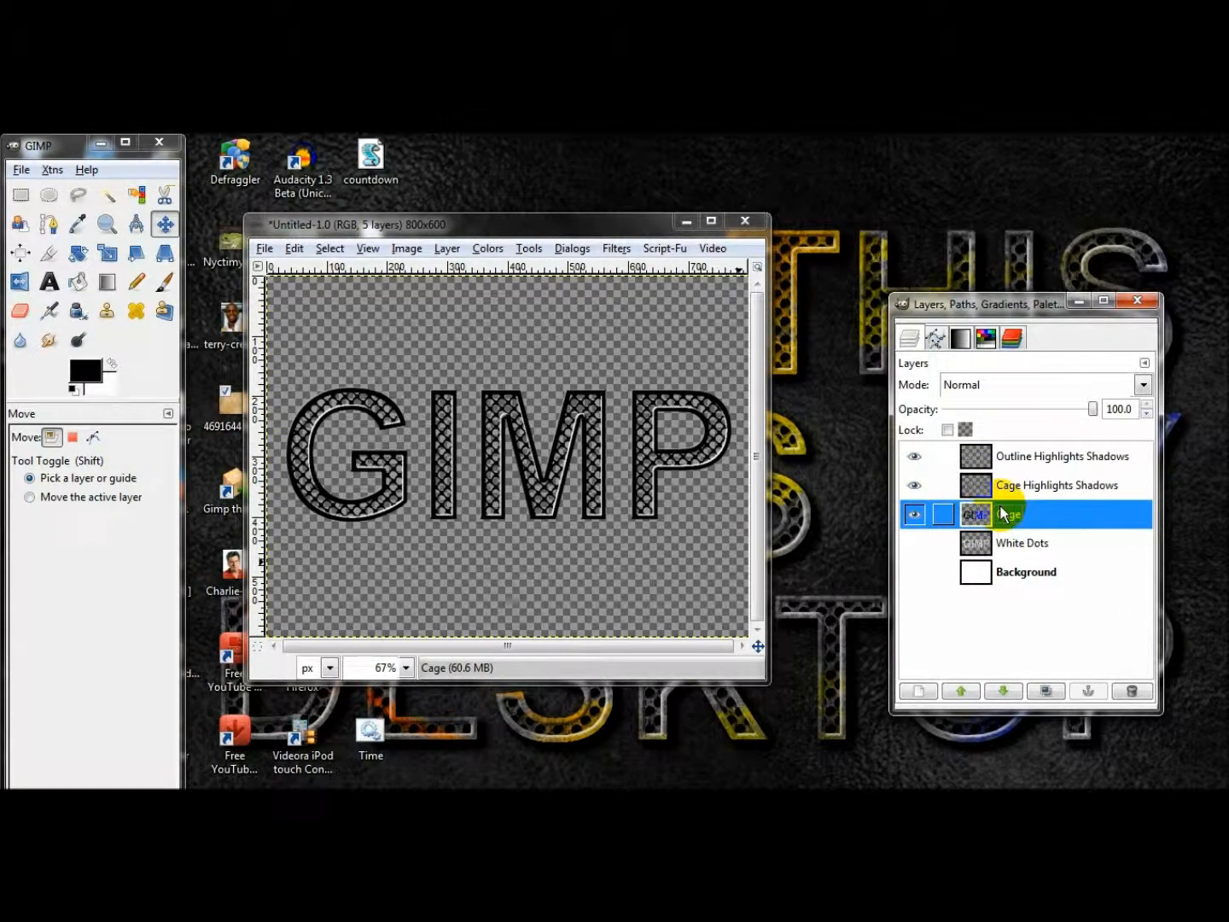
left_click(950, 430)
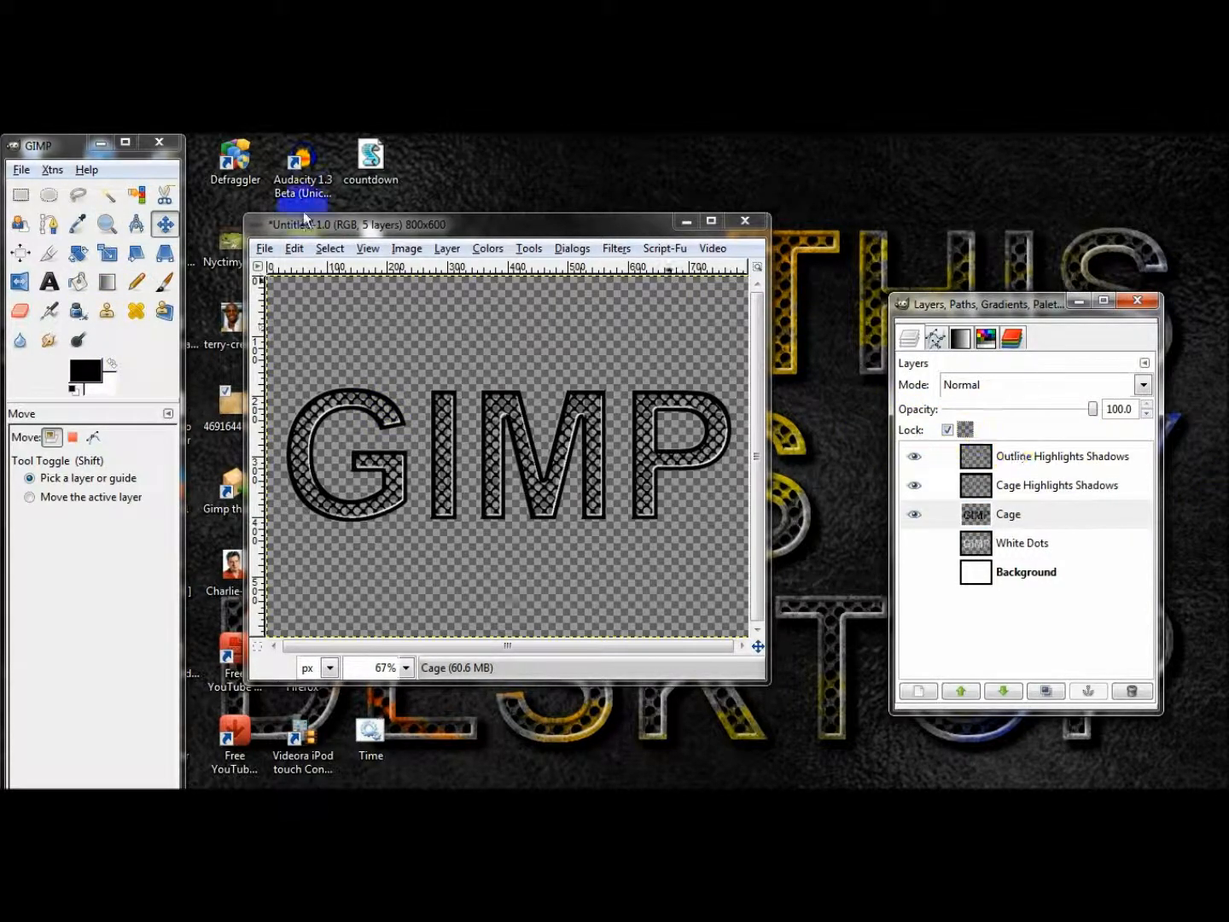
left_click(80, 281)
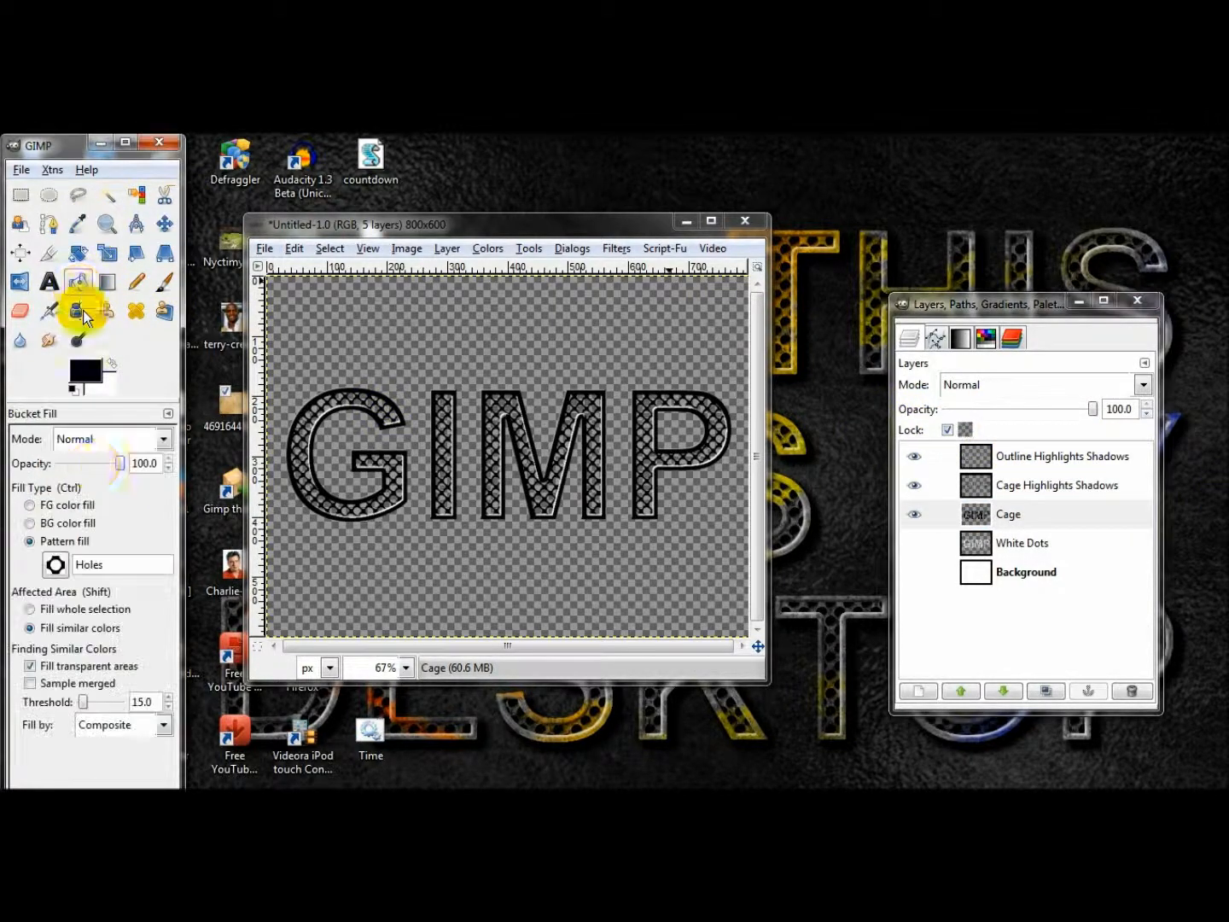
left_click(66, 554)
left_click(179, 319)
mouse_move(112, 564)
left_mouse_down()
mouse_move(50, 565)
mouse_move(132, 566)
left_mouse_up()
left_click(133, 565)
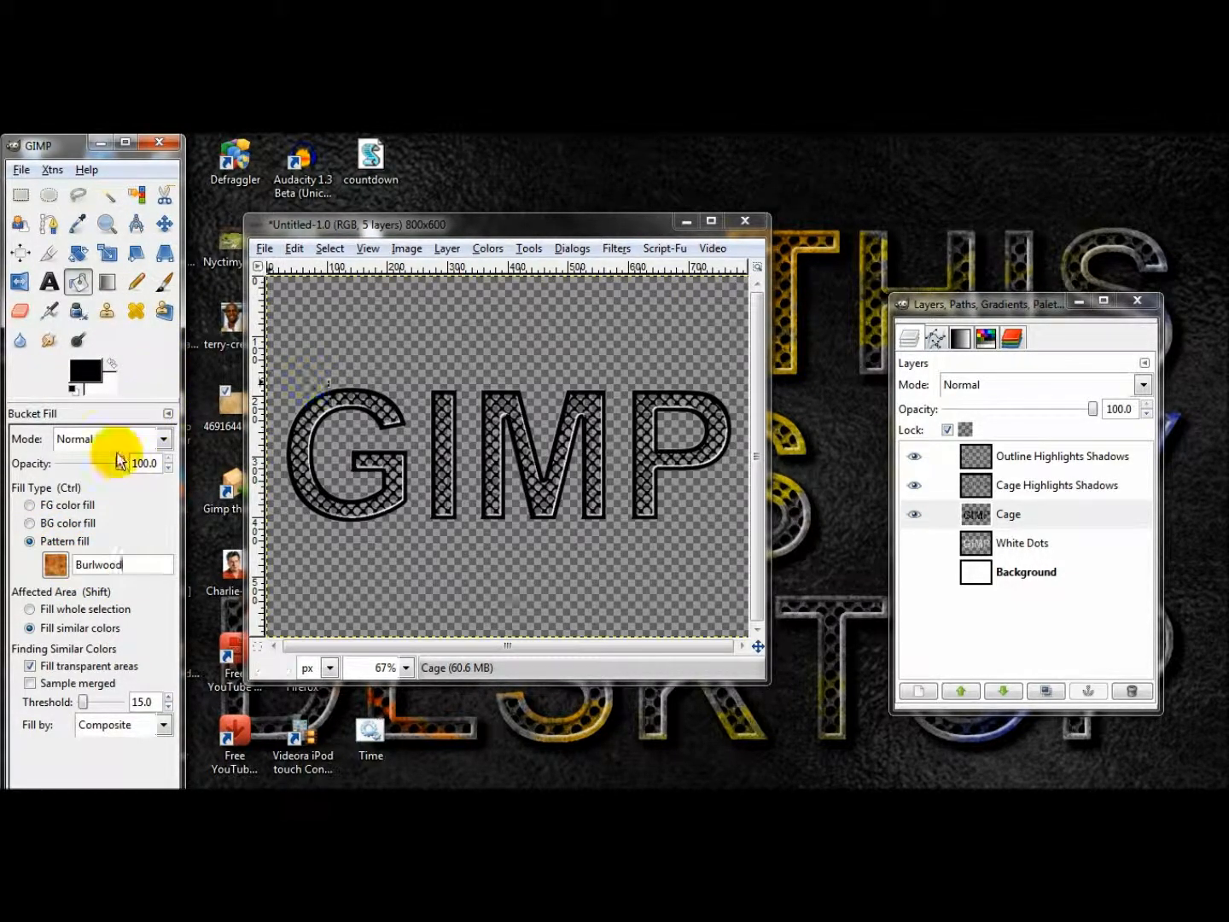
left_click(83, 607)
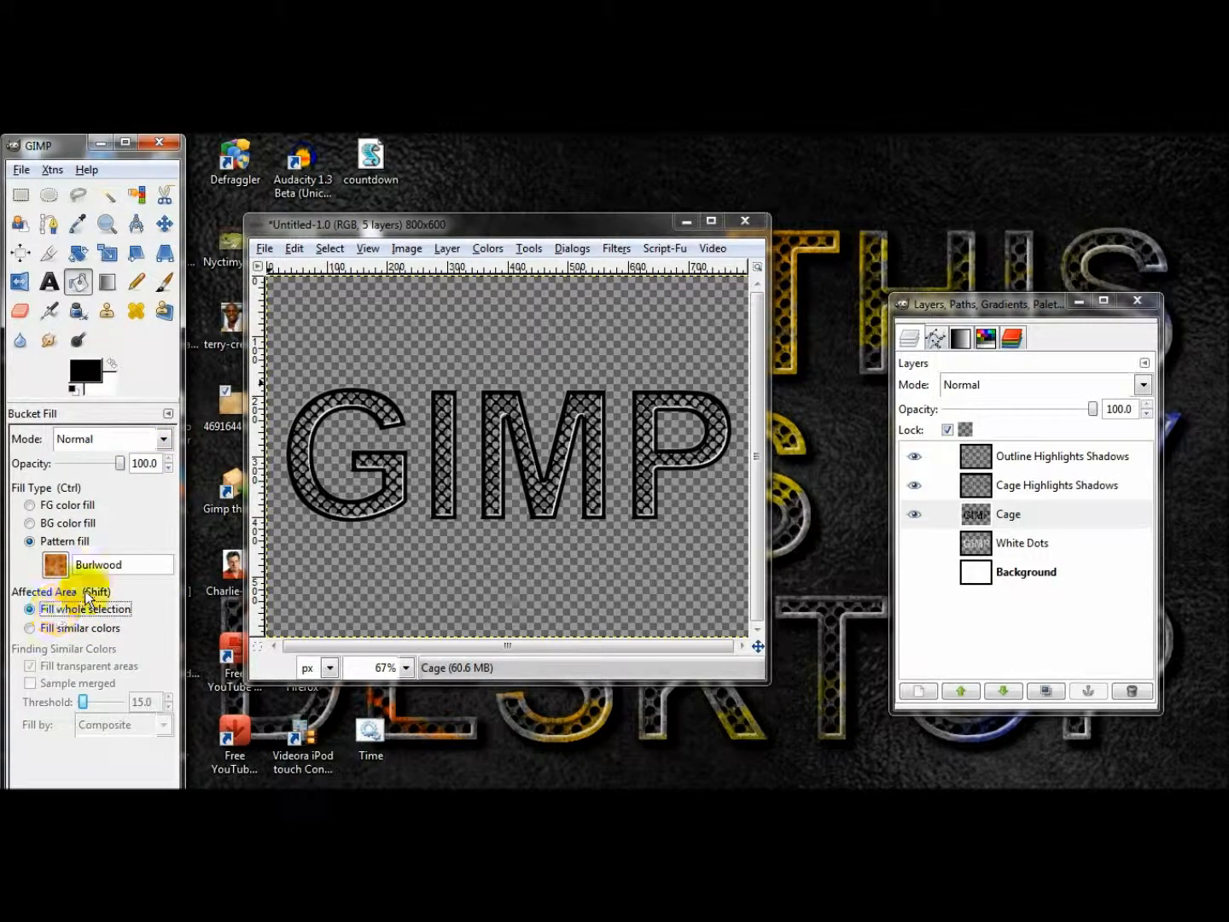
left_click(475, 336)
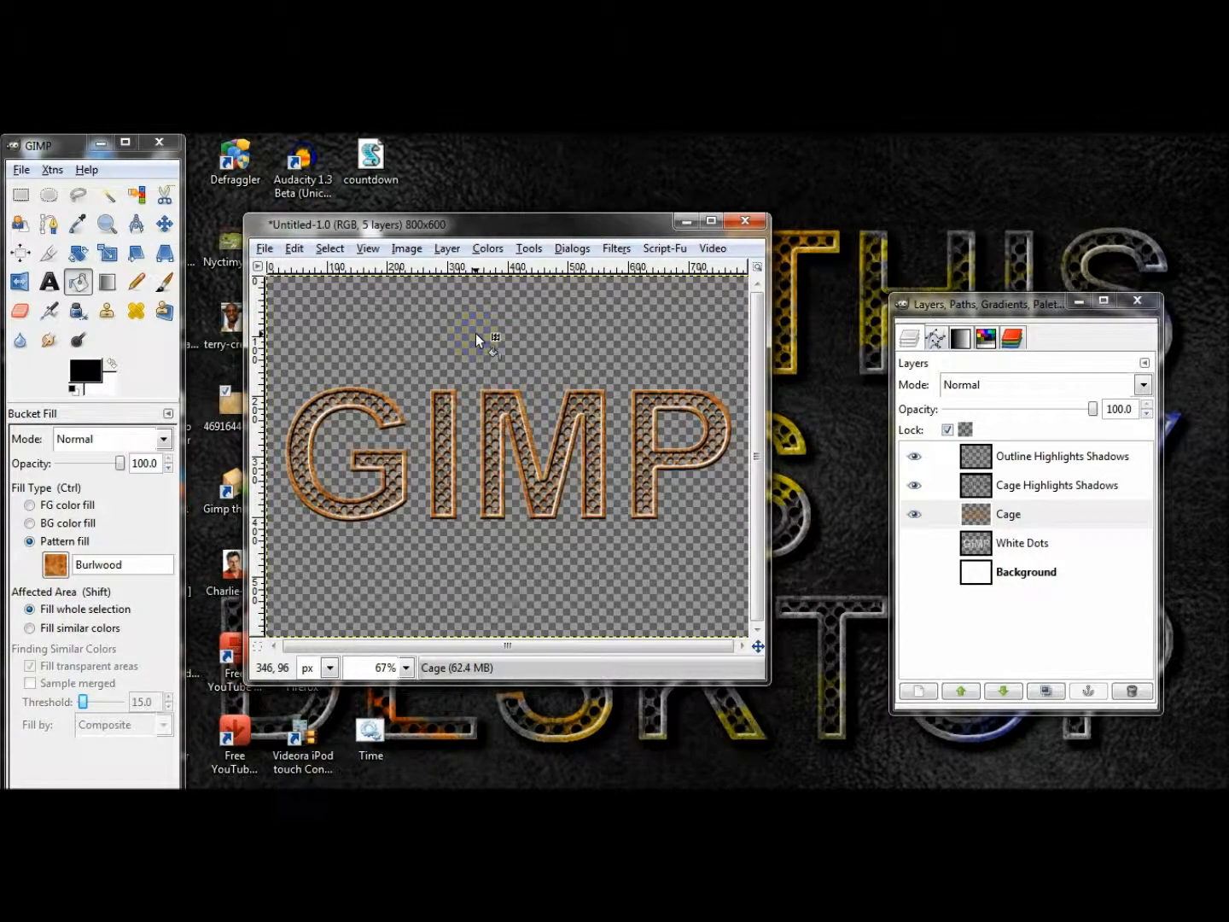
Desaturate the Cage layer using Lightness as the shade of gray.
left_click(489, 249)
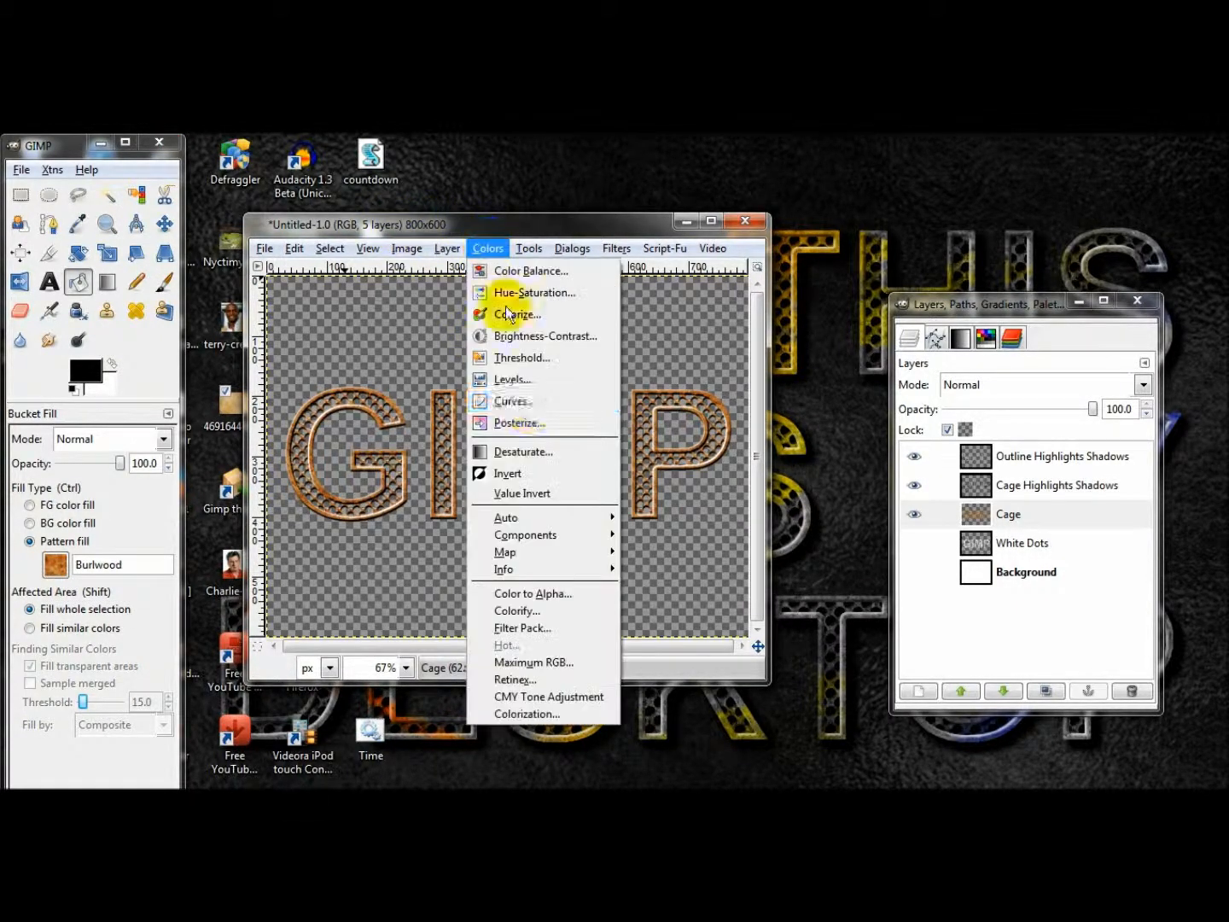
left_click(531, 451)
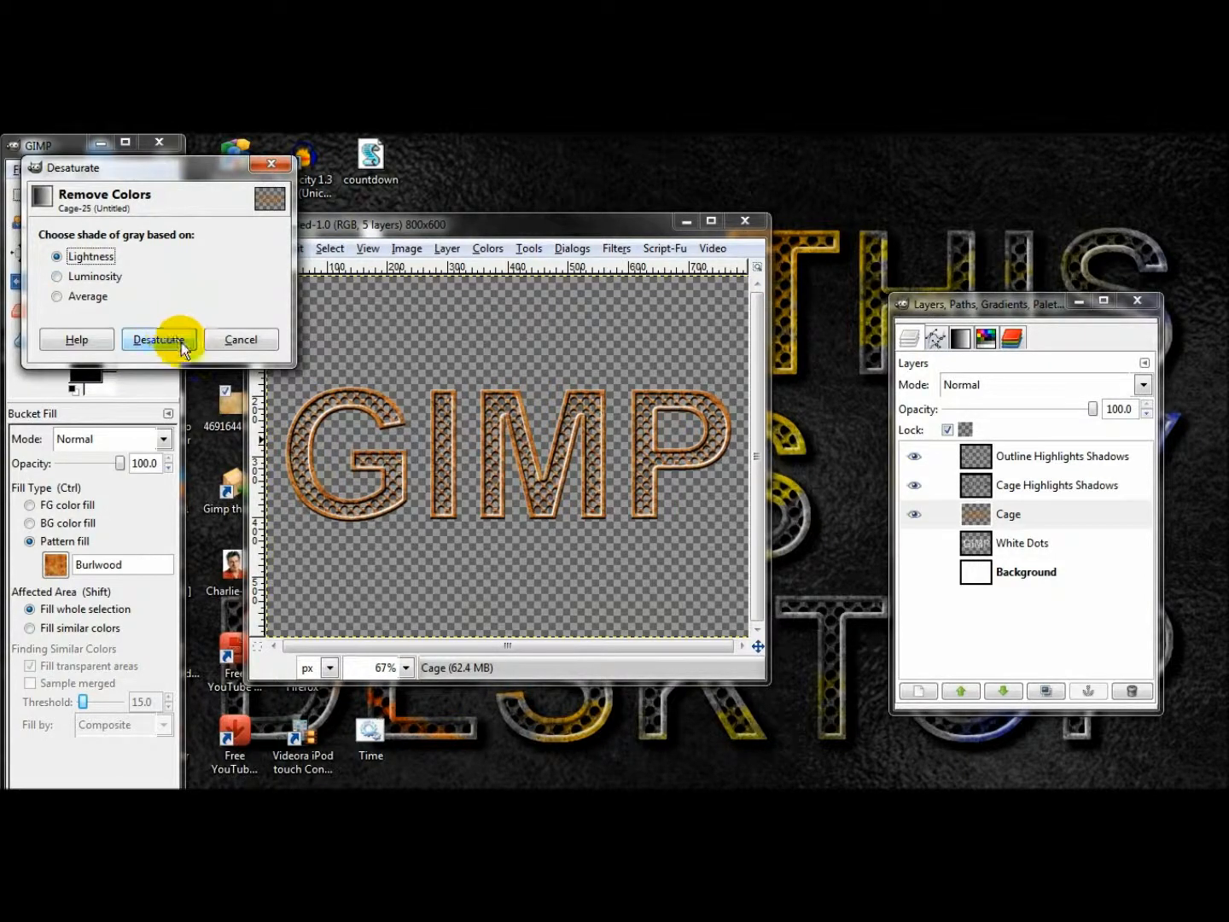
left_click(162, 340)
Duplicate the Cage layer, set the copy's blending mode to Grain merge, and merge it down into Cage.
left_click(1044, 688)
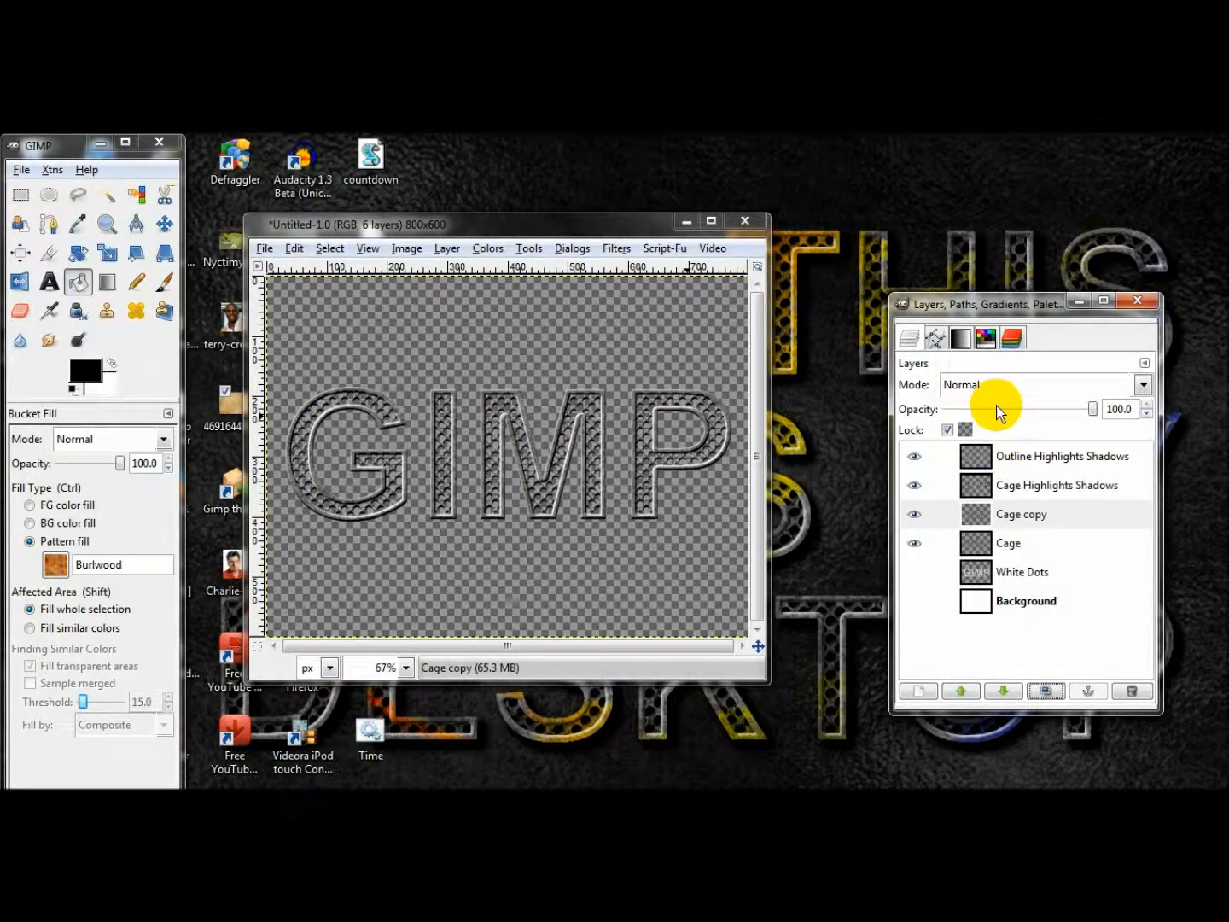
left_click(975, 385)
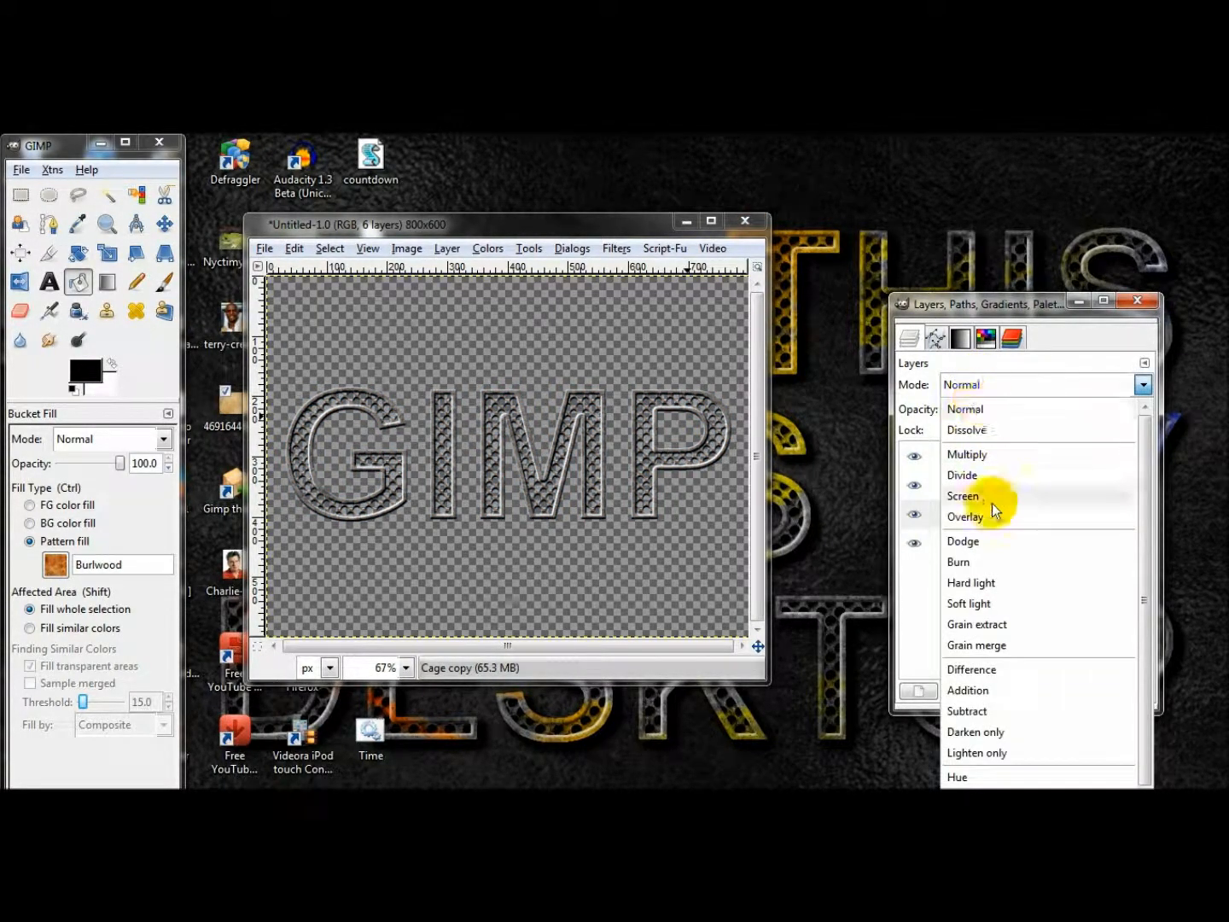
left_click(978, 644)
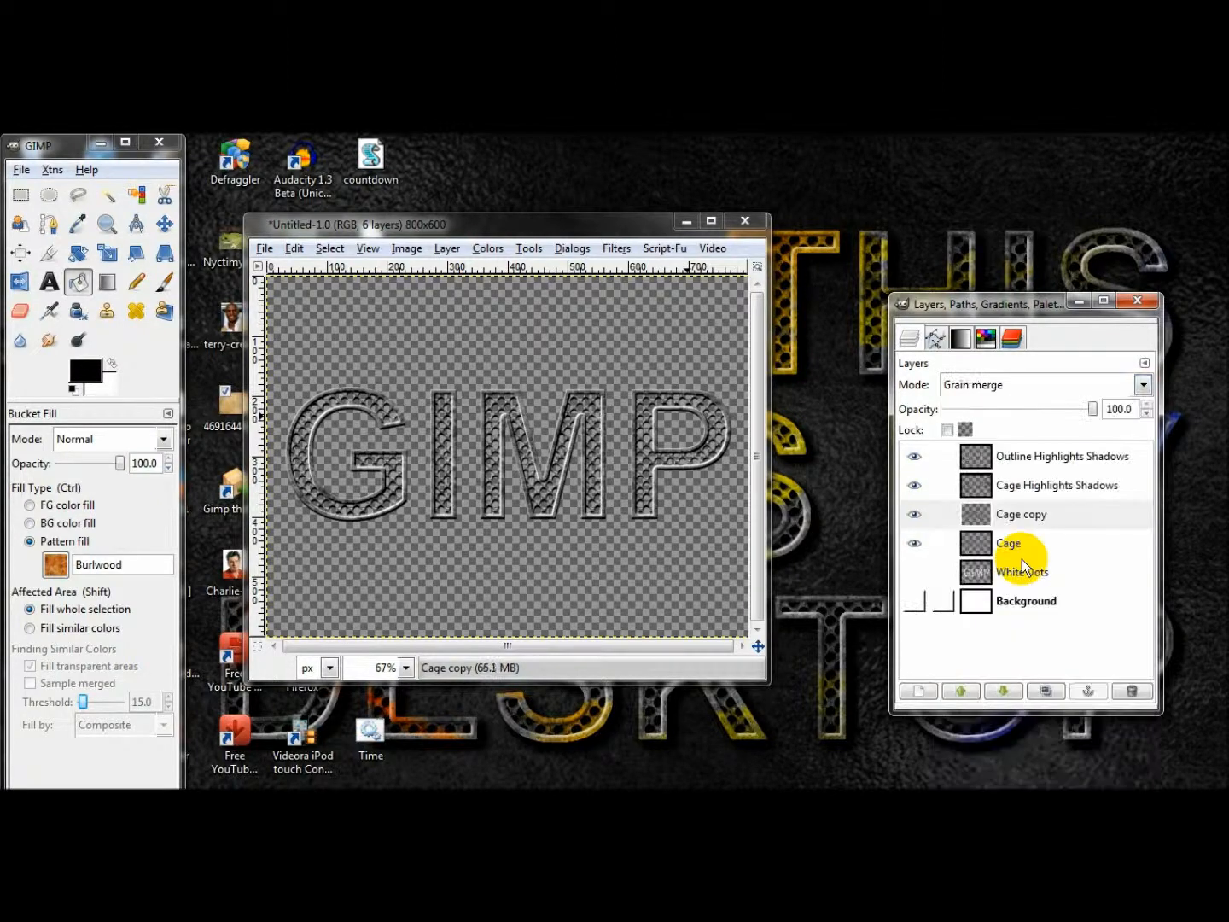
right_click(1018, 513)
left_click(1037, 248)
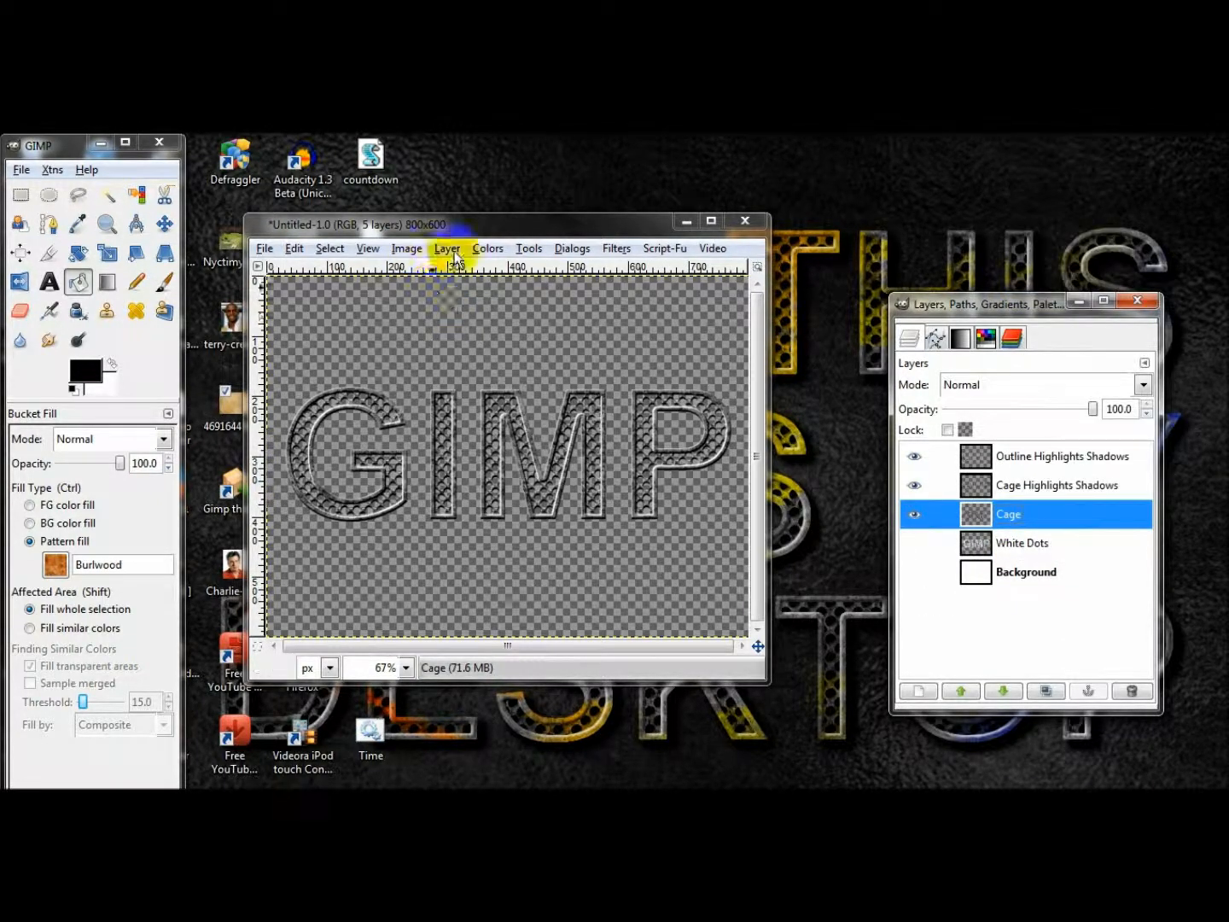
Adjust the Cage layer's brightness to 60 and contrast to 30.
left_click(488, 247)
left_click(540, 334)
double_click(1055, 245)
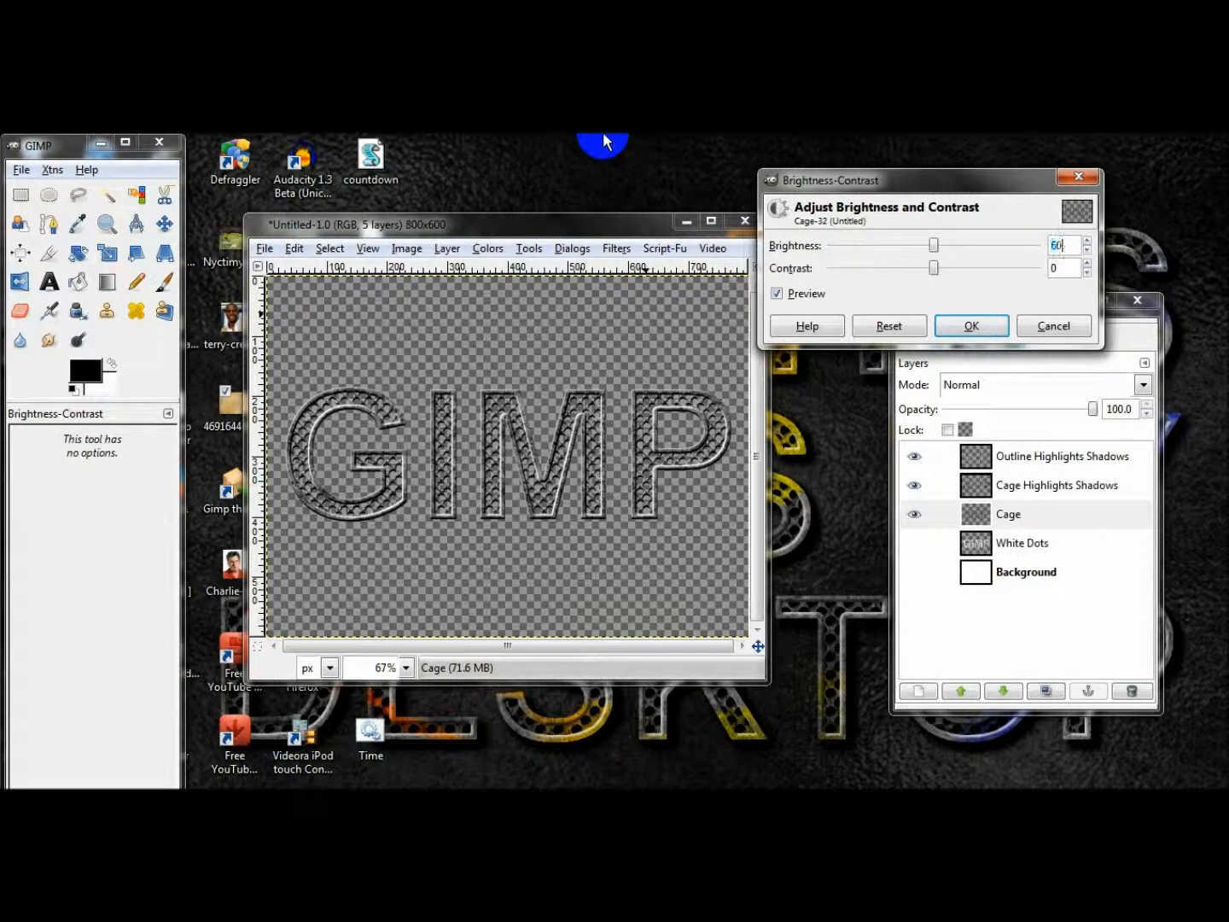
type("60")
double_click(1065, 268)
type("30")
left_click(993, 326)
Select the White Dots layer and make it the only visible layer, hiding Cage and both Highlights Shadows layers.
left_click(1008, 515)
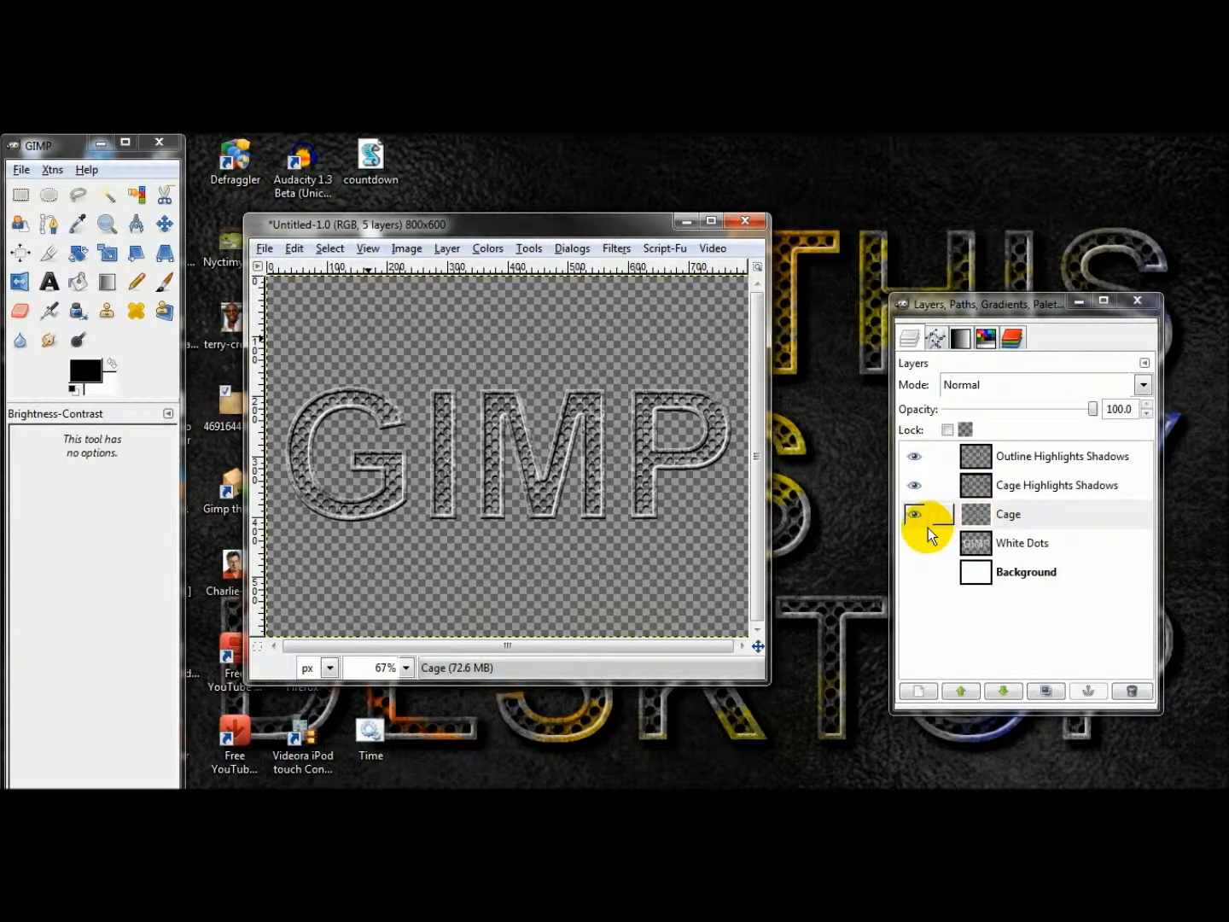
left_click(915, 548)
left_click(916, 540)
left_click(1038, 544)
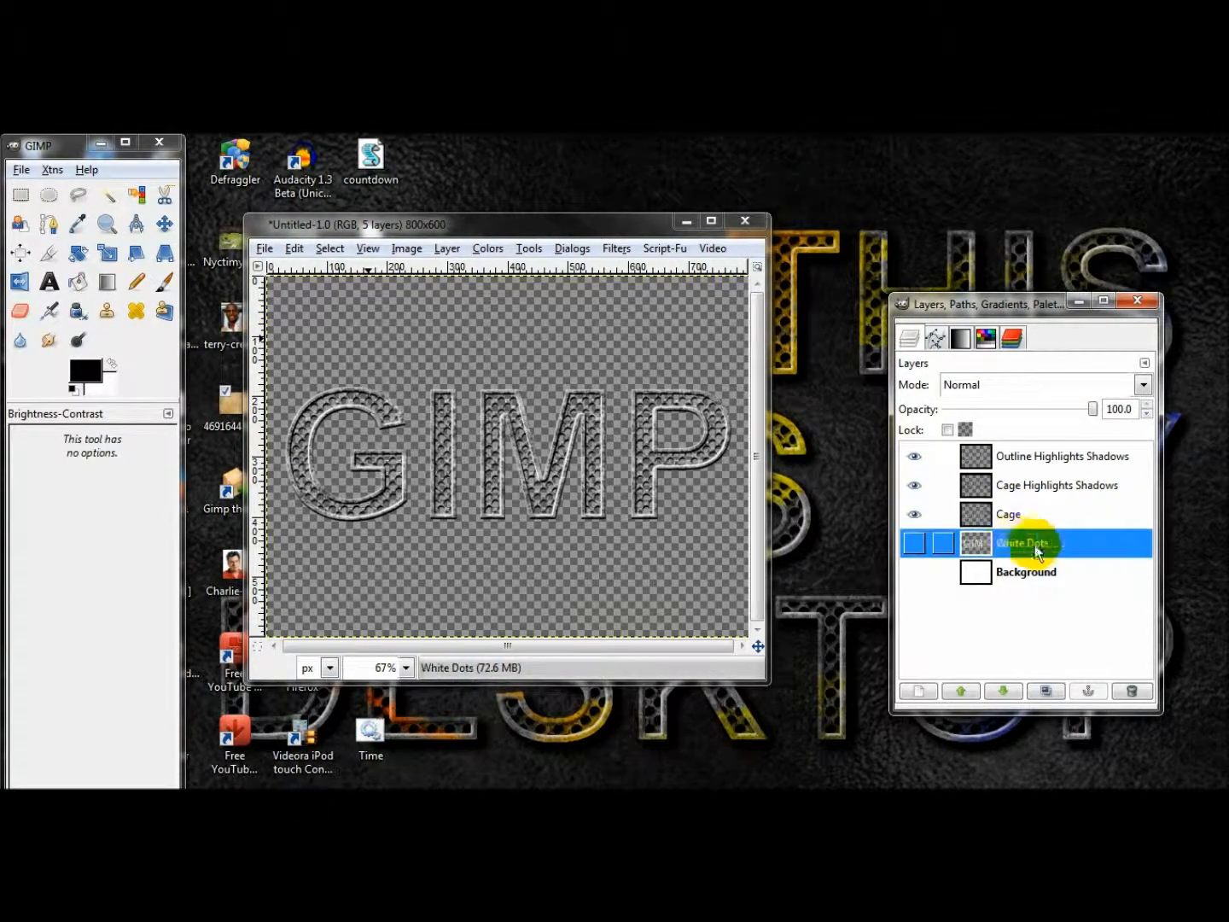
right_click(1006, 548)
left_click(955, 543)
left_click(916, 543)
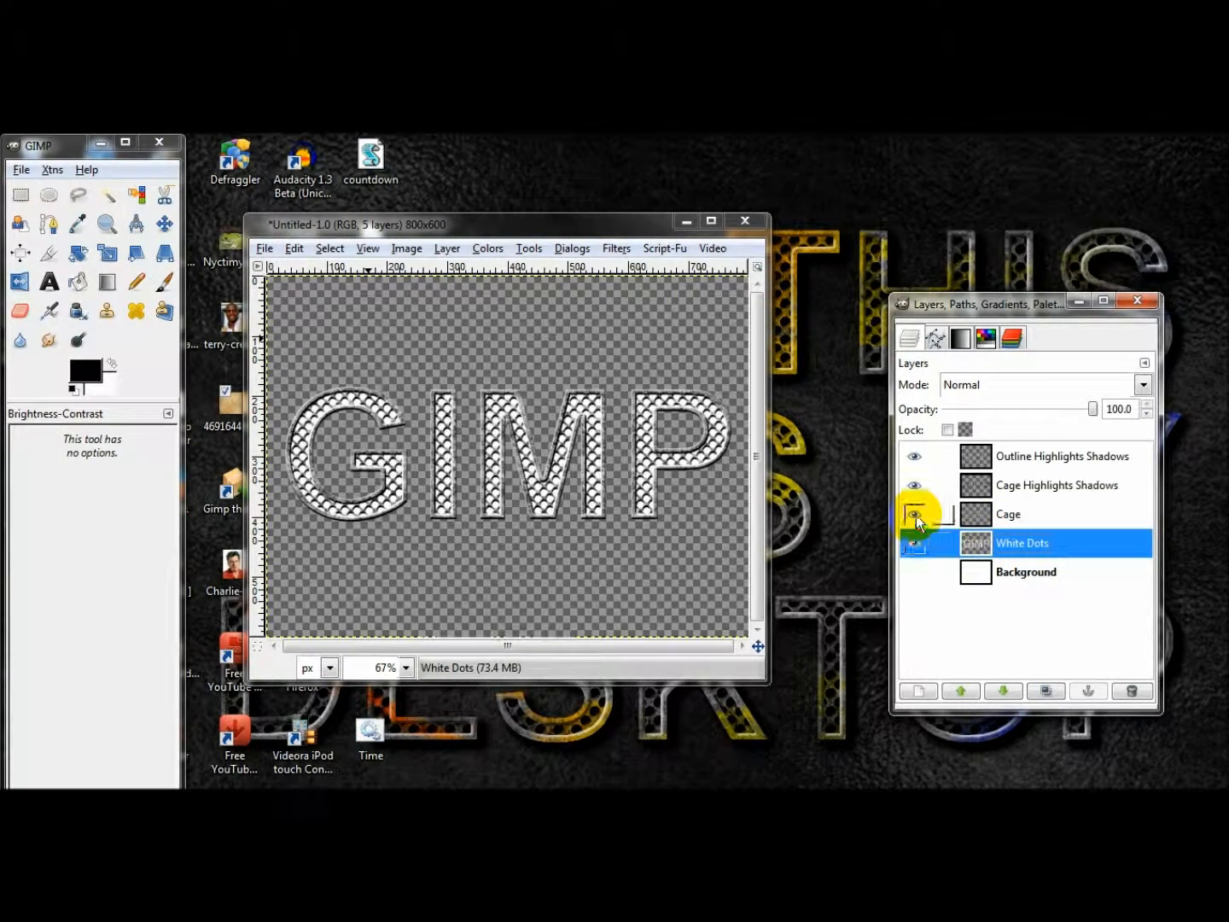
left_click(916, 515)
left_click(916, 485)
left_click(915, 458)
Select the White Dots layer's alpha, apply Add Bevel with thickness 10 and Work on copy off, and clear the selection.
right_click(1028, 544)
left_click(1049, 536)
left_click(616, 248)
mouse_move(796, 664)
left_click(855, 629)
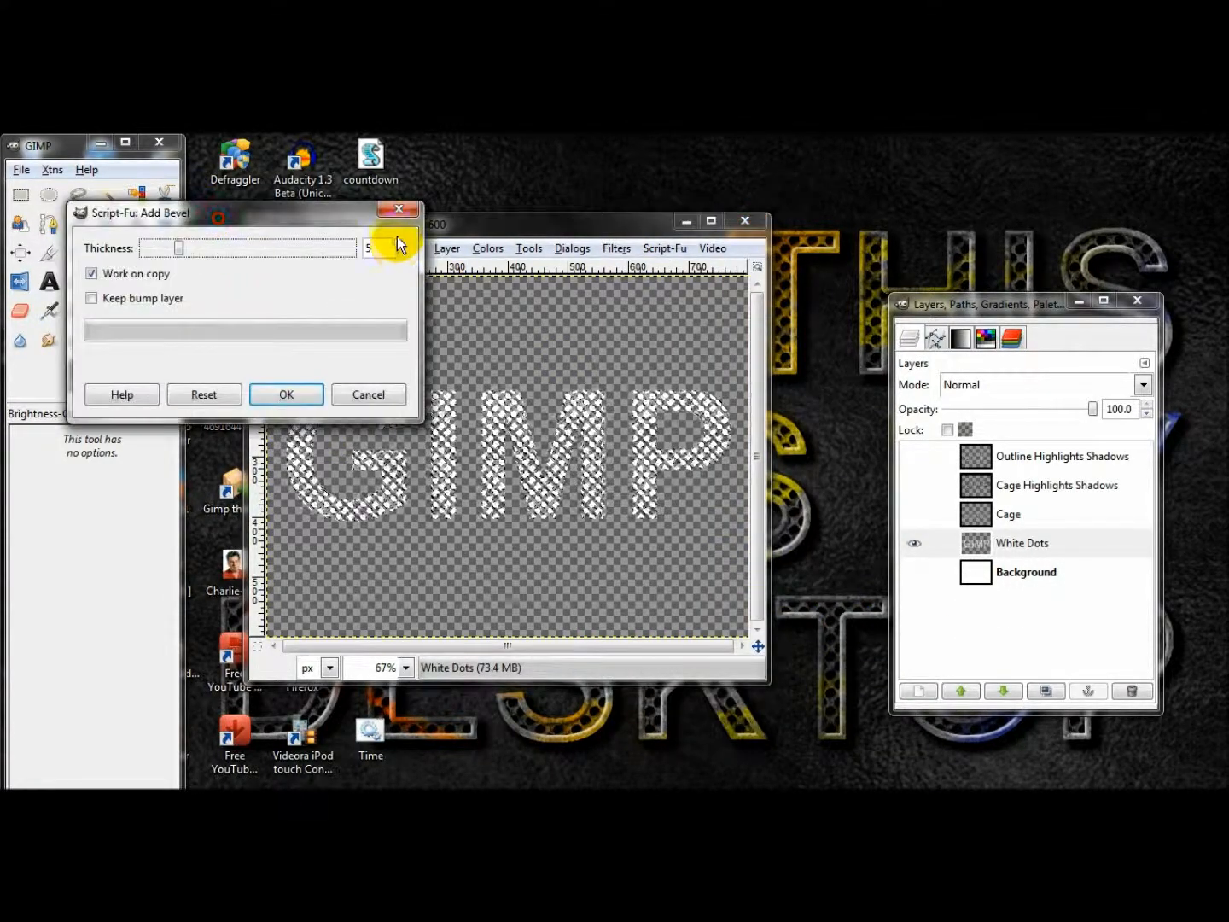
left_click(403, 243)
left_click(404, 244)
left_click(403, 242)
left_click(404, 243)
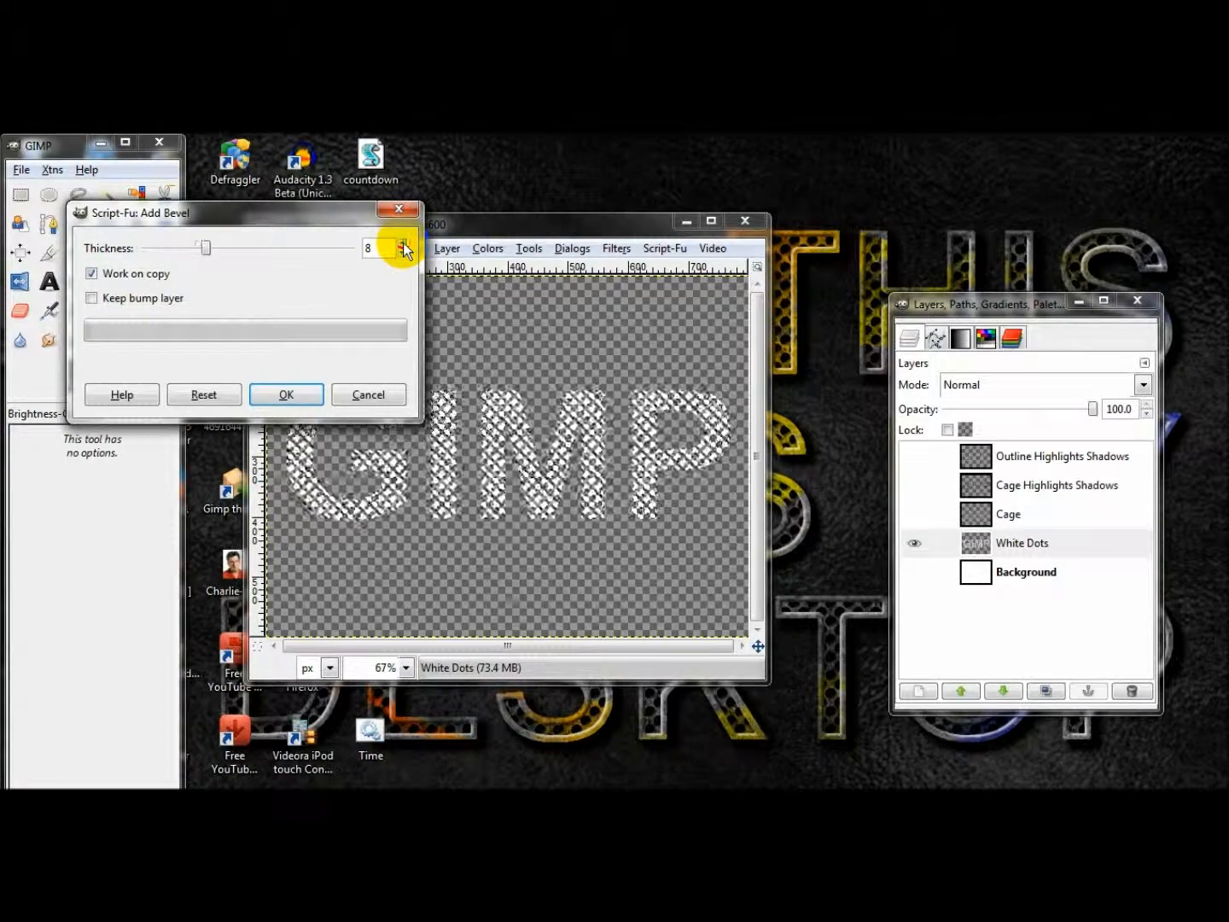
left_click(403, 243)
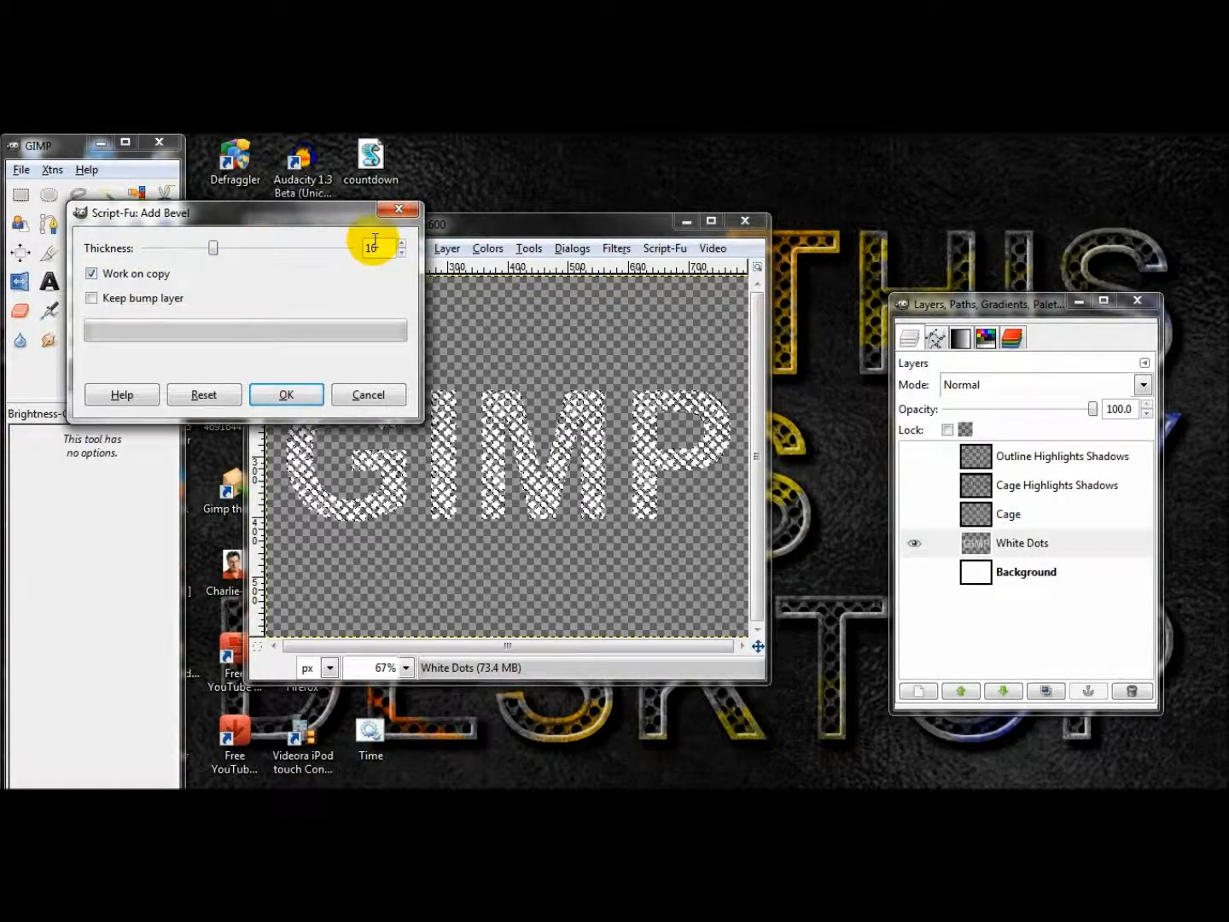
left_click(92, 273)
left_click(296, 395)
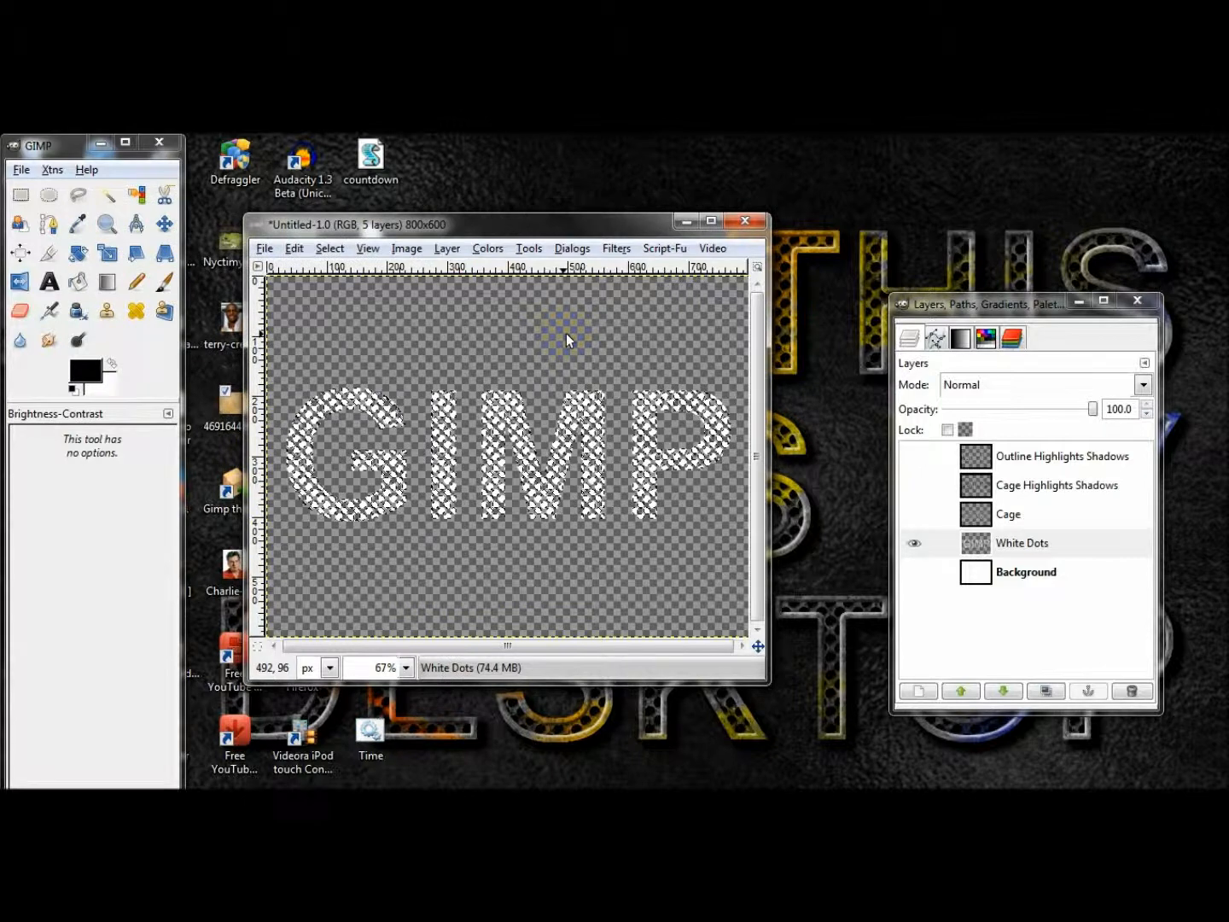
key("ctrl+shift+a")
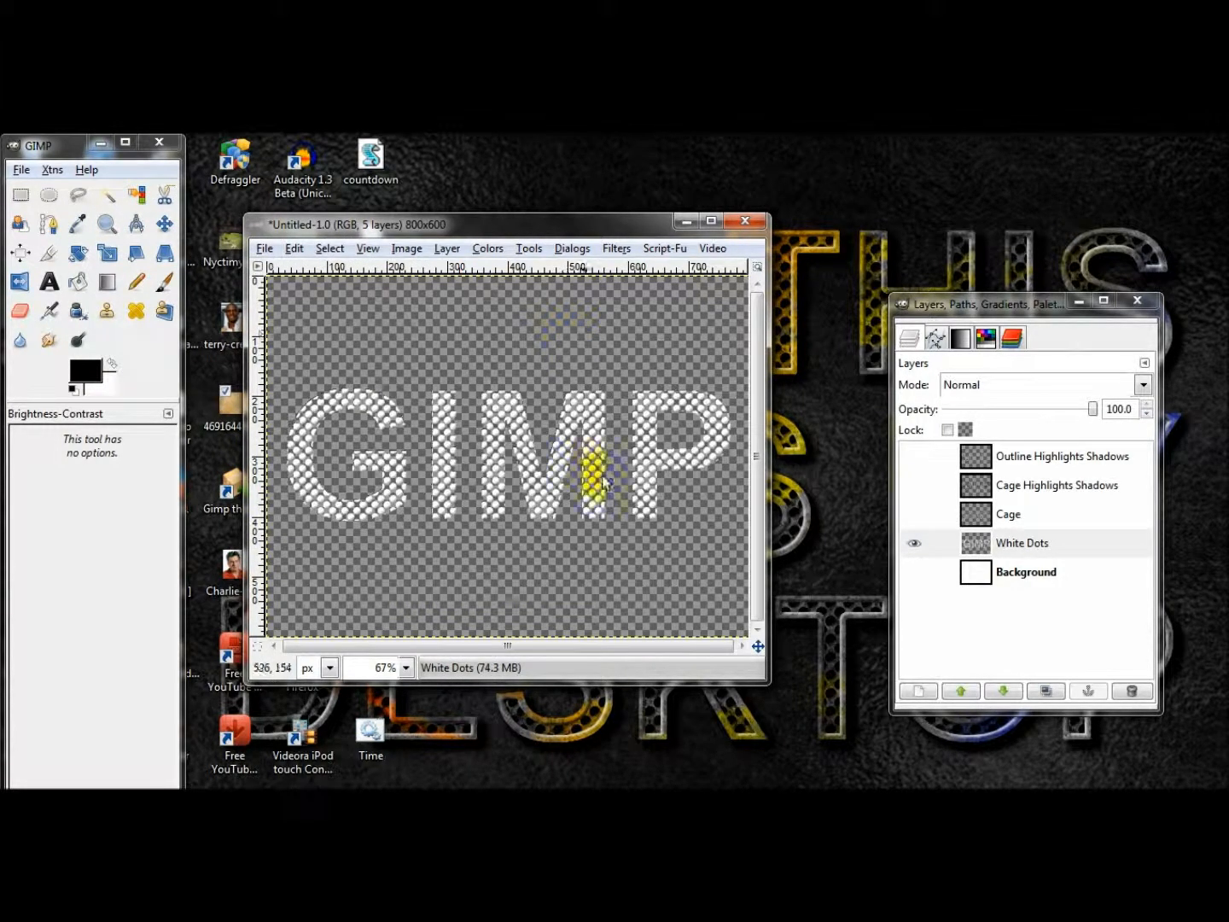
Examine the bevelled white dots up close and compare them with the Cage layer shown and hidden.
left_click(919, 538)
left_click(918, 537)
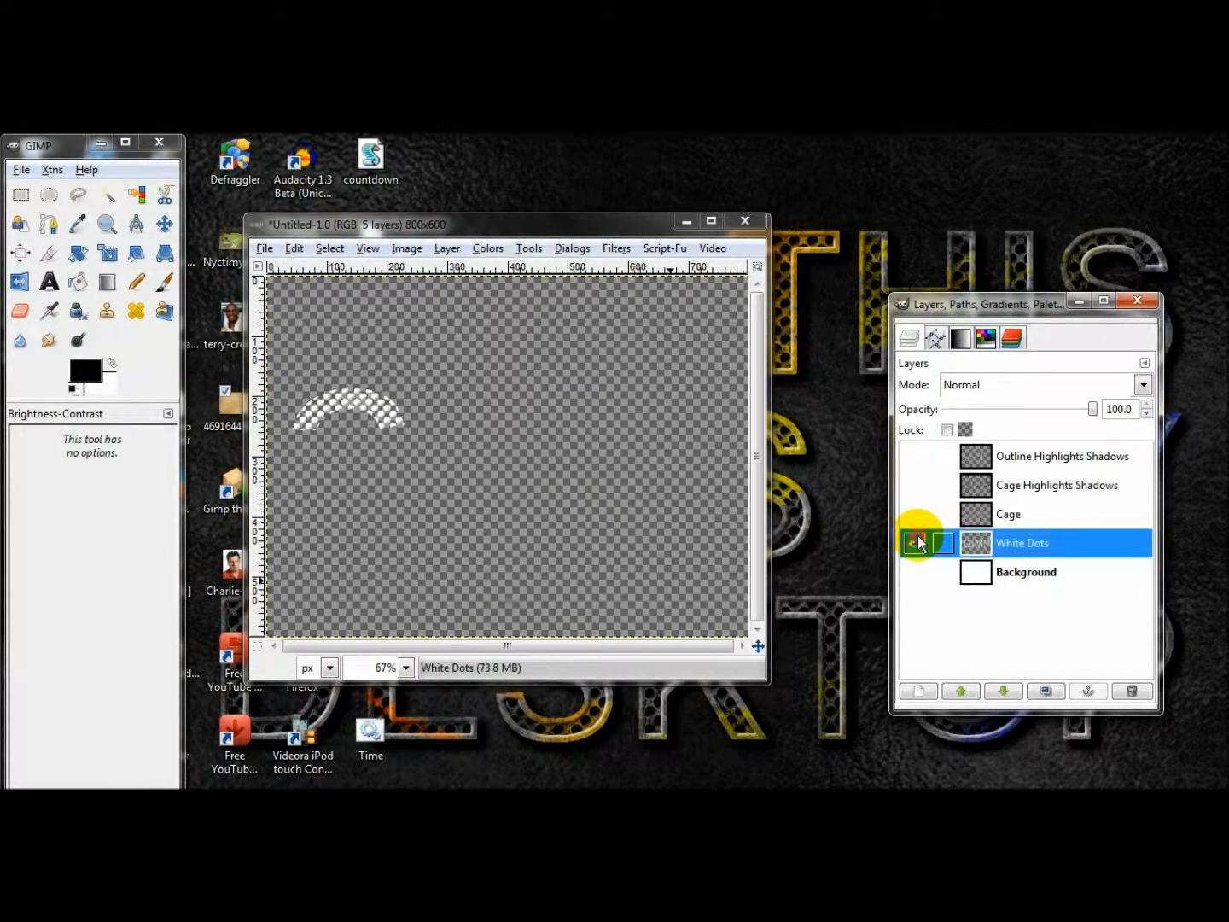
left_click(918, 537)
left_click(918, 538)
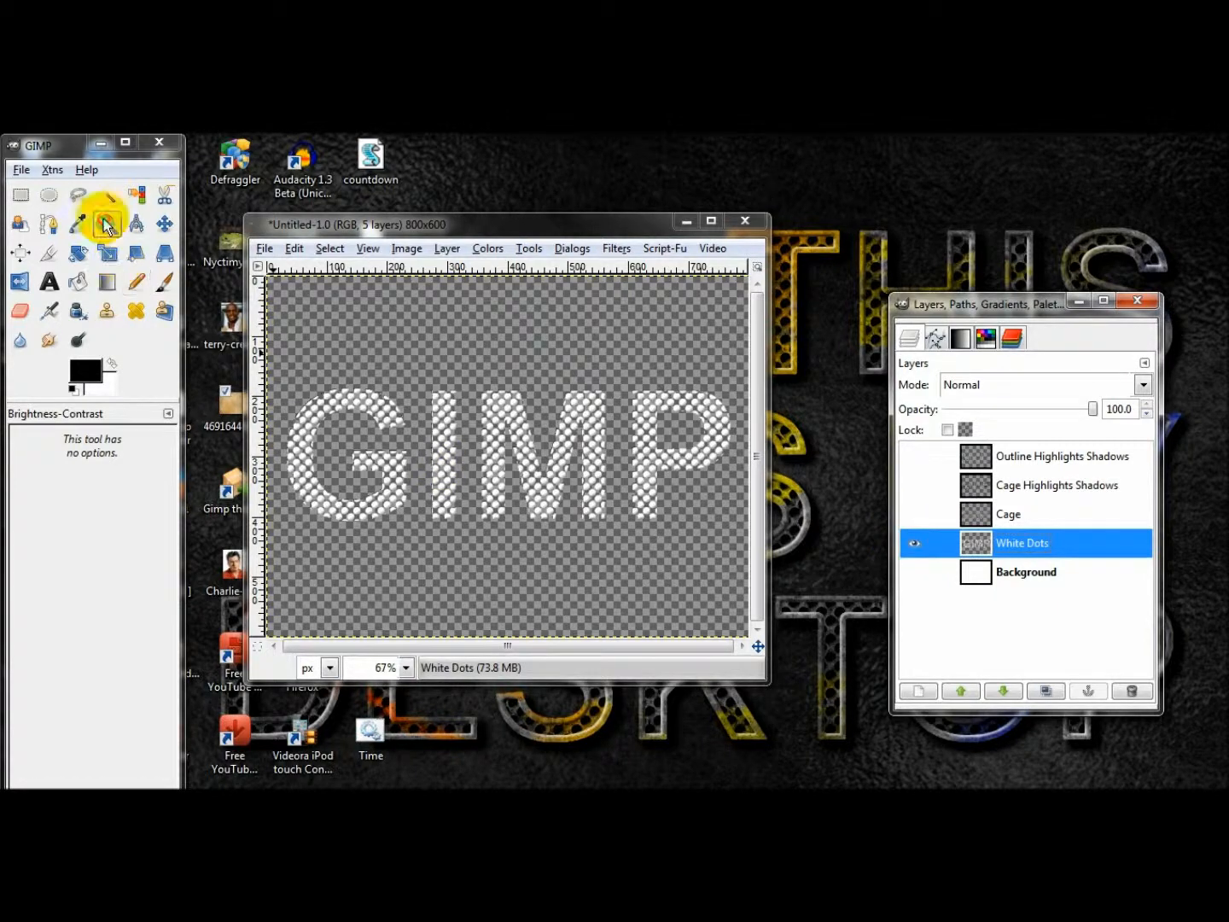
left_click(105, 220)
left_click(381, 435)
left_click(382, 437)
left_click(385, 438)
scroll(558, 497, "down", 2)
left_click(557, 418, "ctrl")
left_click(556, 419, "ctrl")
left_click(556, 419, "ctrl")
left_click(557, 420)
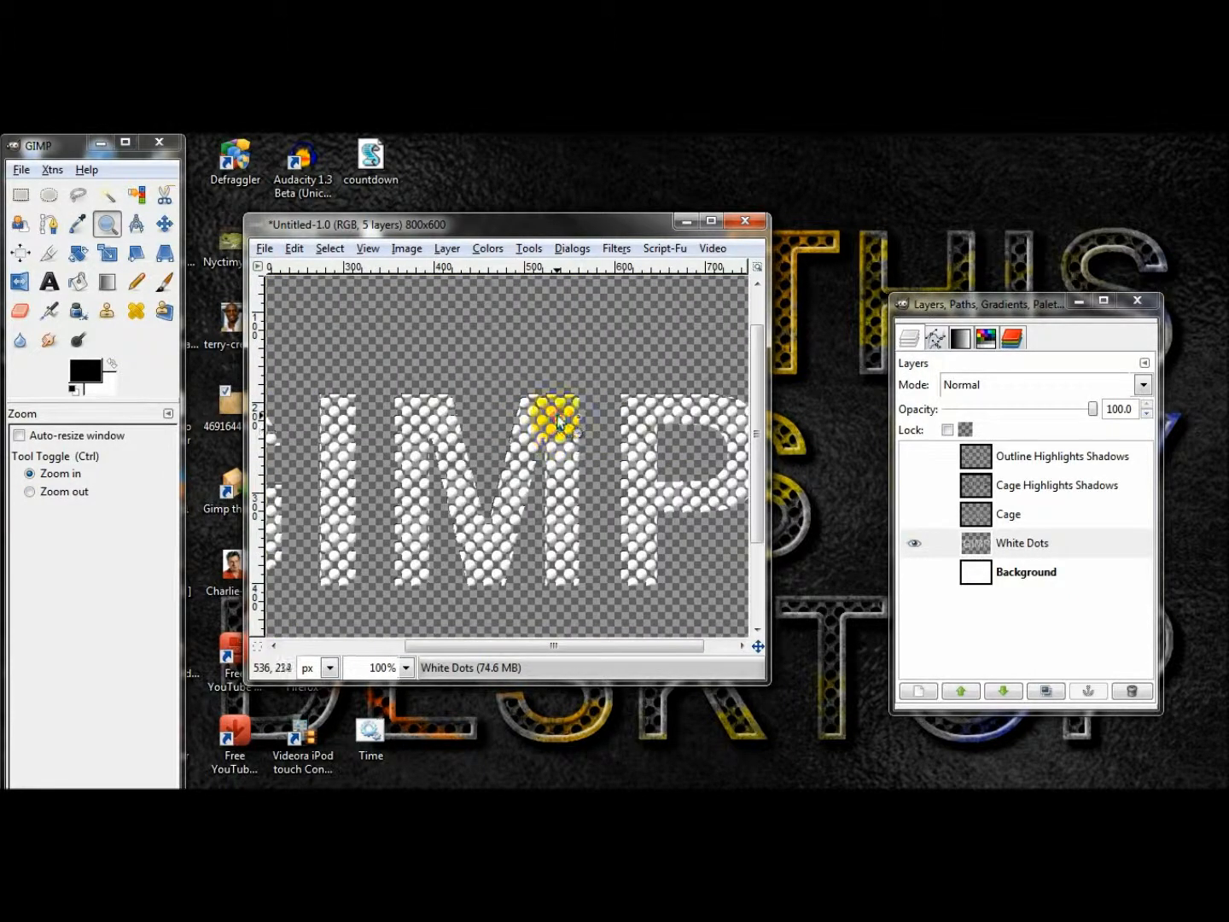
left_click(538, 500)
left_click(538, 500, "ctrl")
left_click(538, 501, "ctrl")
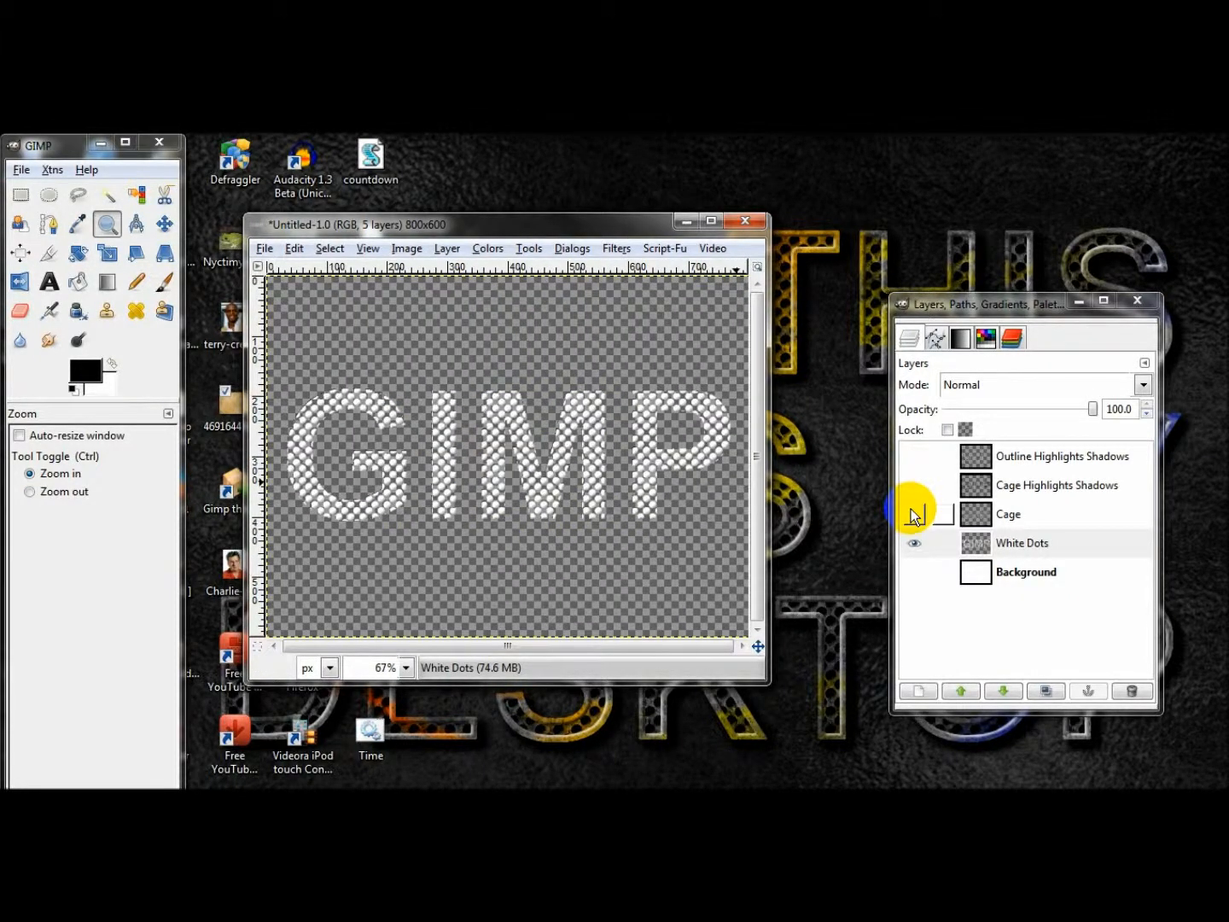
left_click(914, 514)
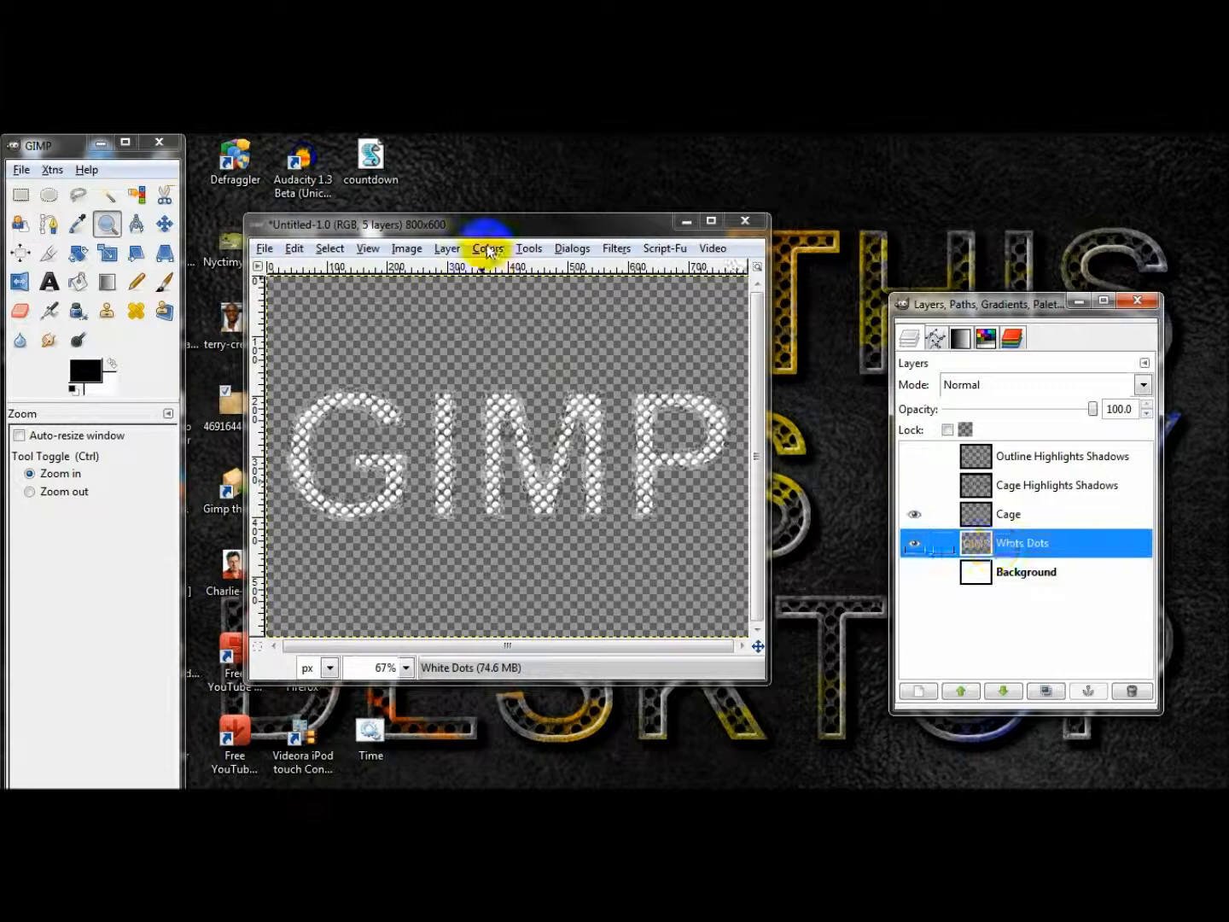
left_click(915, 516)
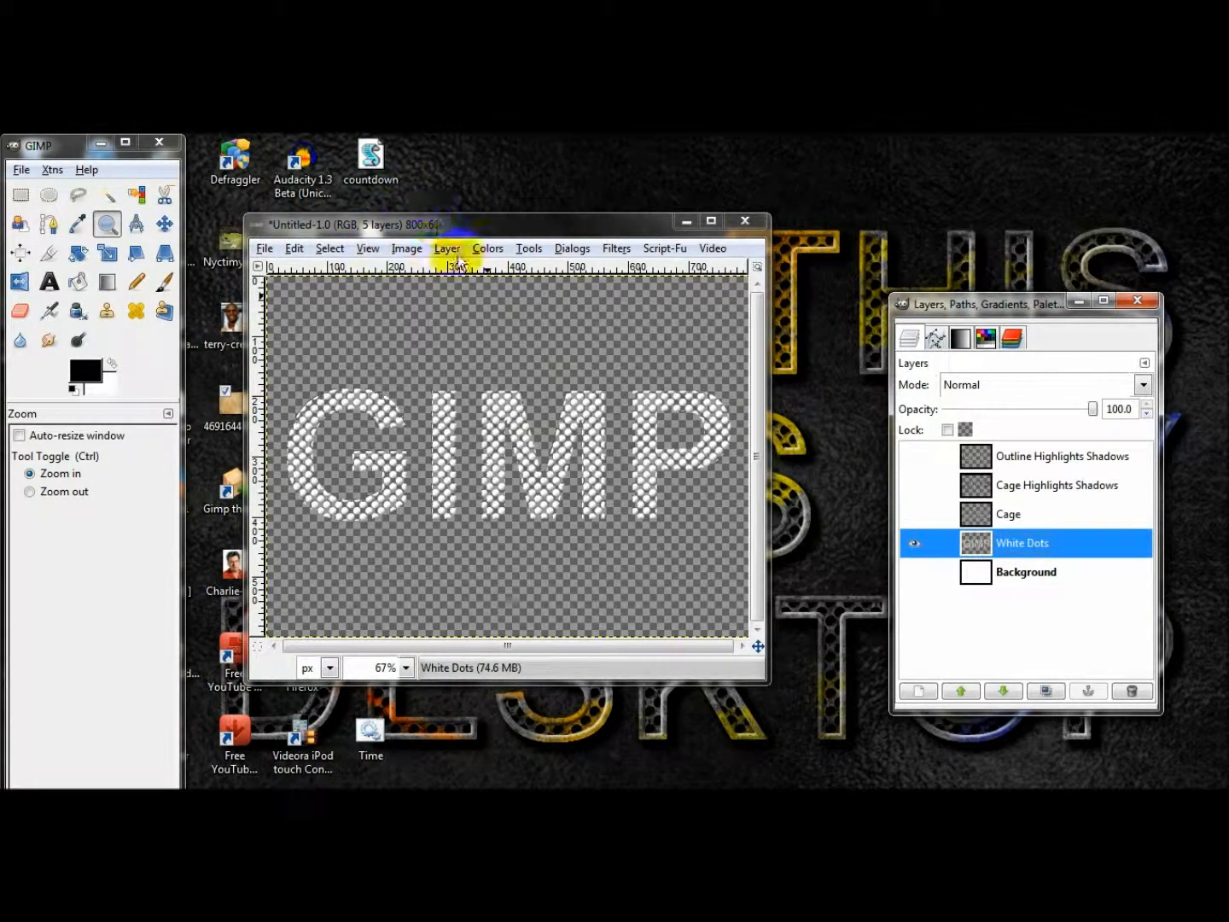
Invert the White Dots layer's colors and make Cage and both Highlights Shadows layers visible.
left_click(487, 248)
left_click(551, 481)
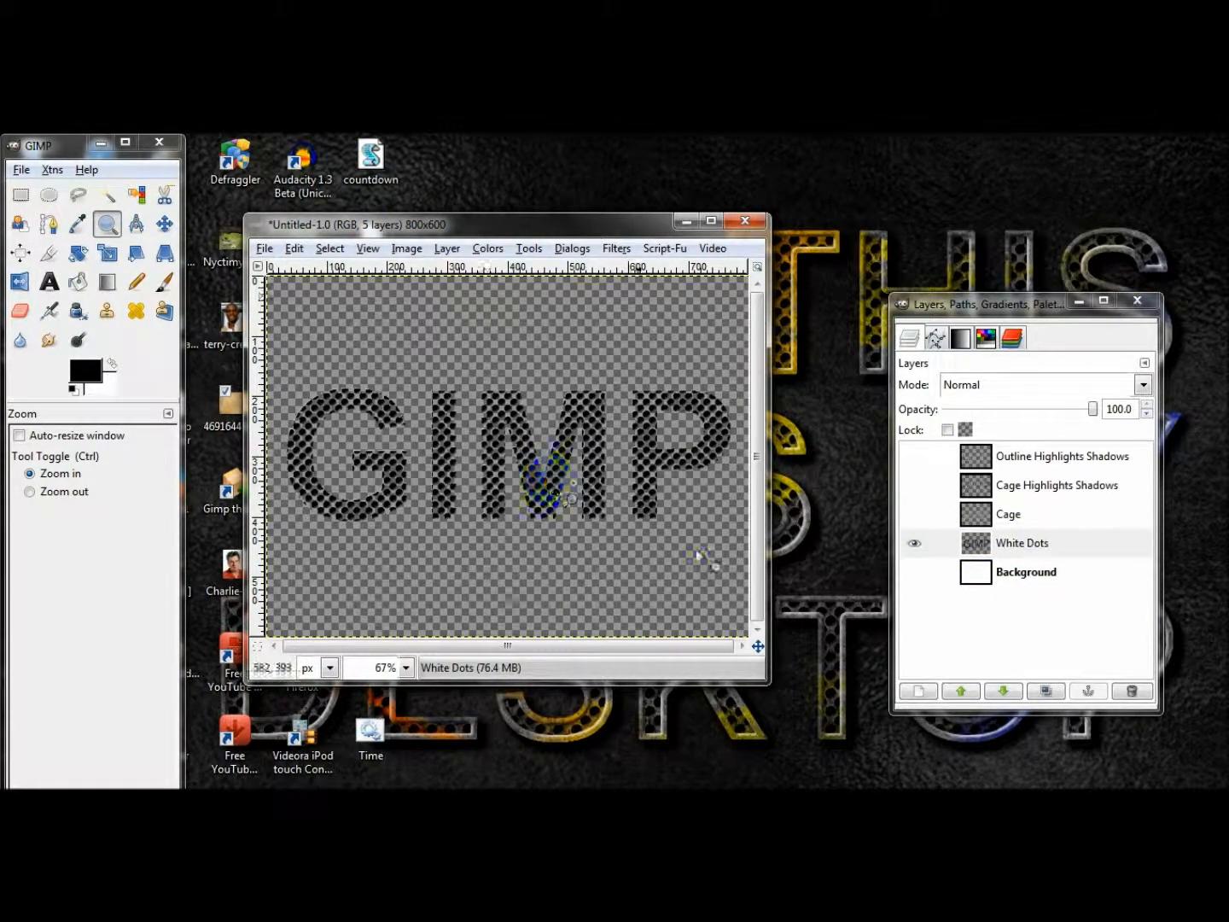
left_click(915, 513)
left_click(915, 485)
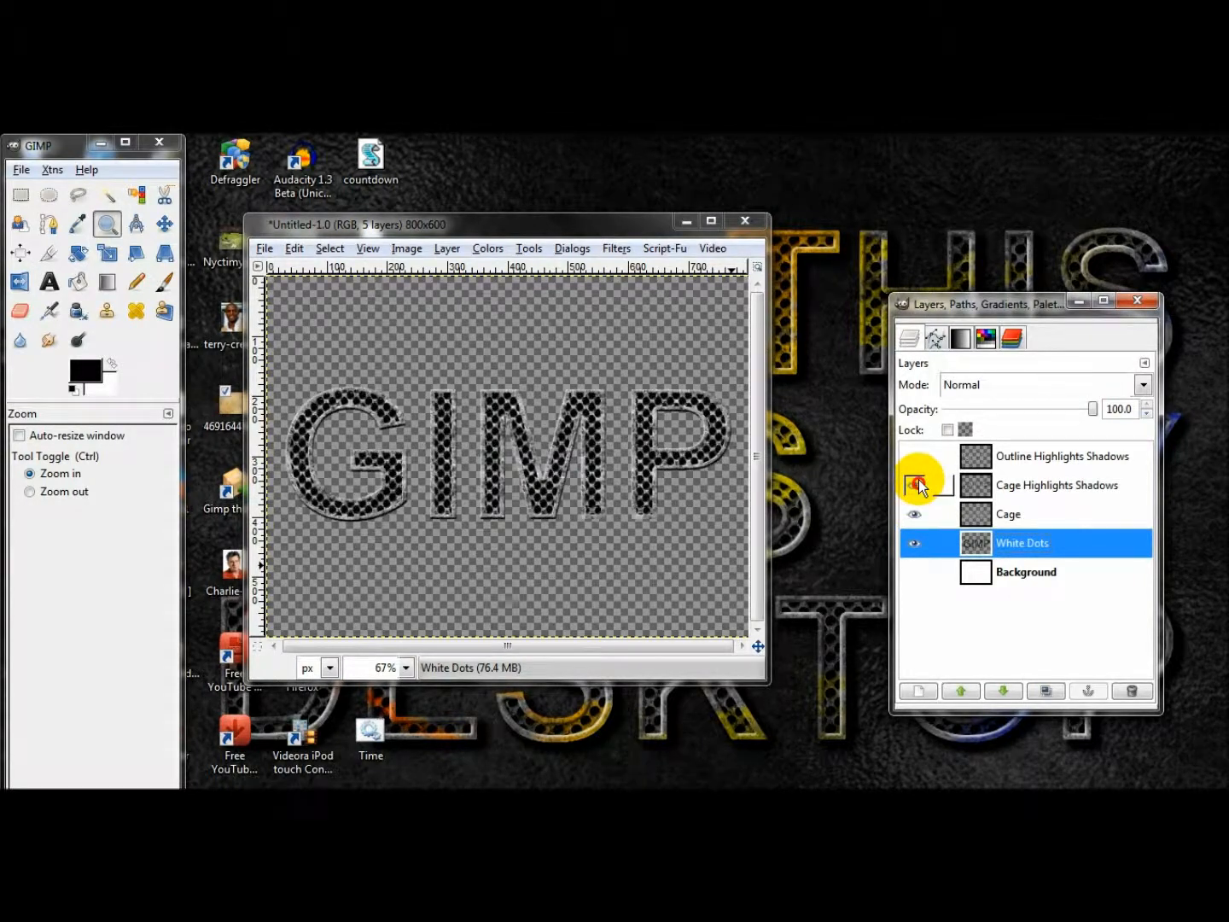
left_click(914, 456)
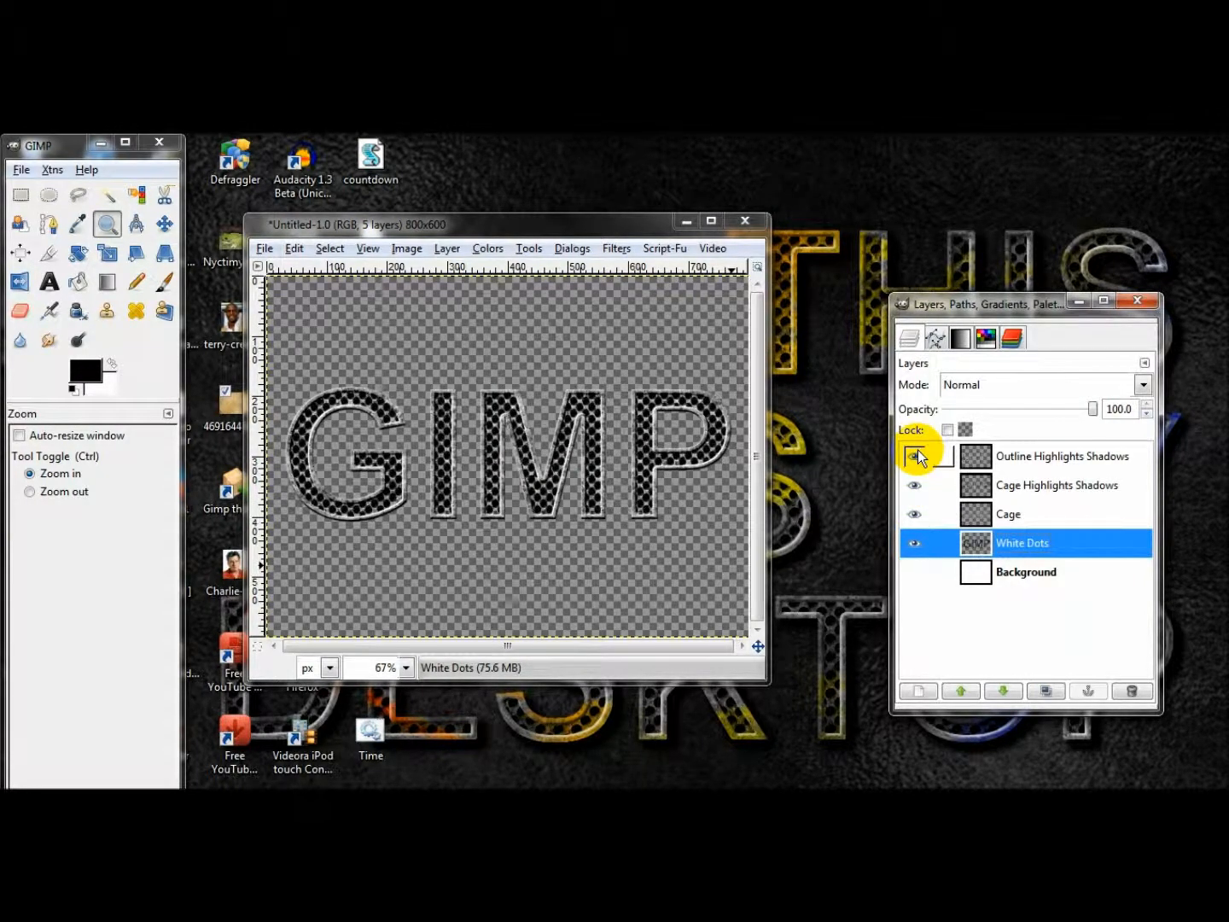
Hide and show the Cage Highlights Shadows layer to examine its effect on the letters up close, leaving it visible.
left_click(913, 486)
left_click(914, 485)
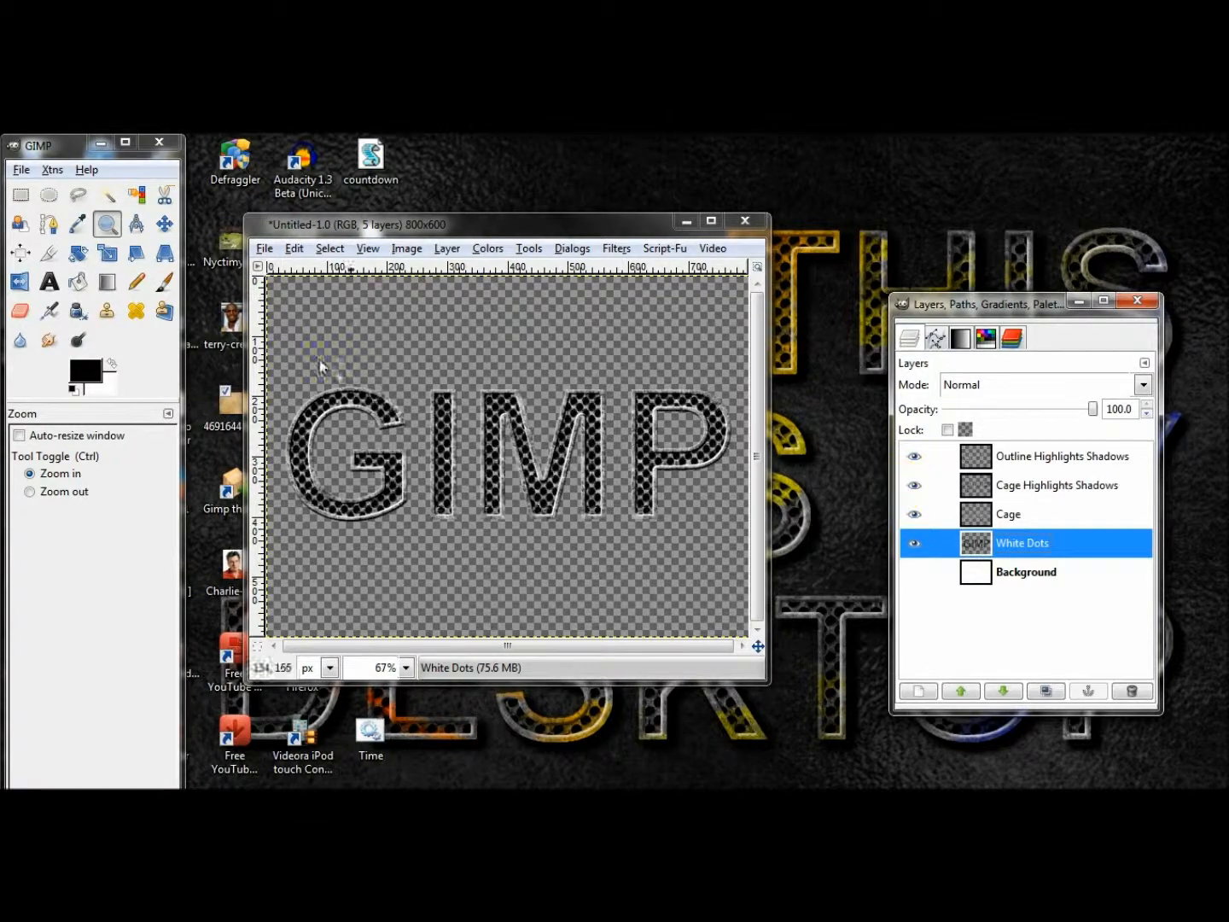
left_click(107, 223)
left_click(516, 452)
left_click(503, 455)
left_click(914, 485)
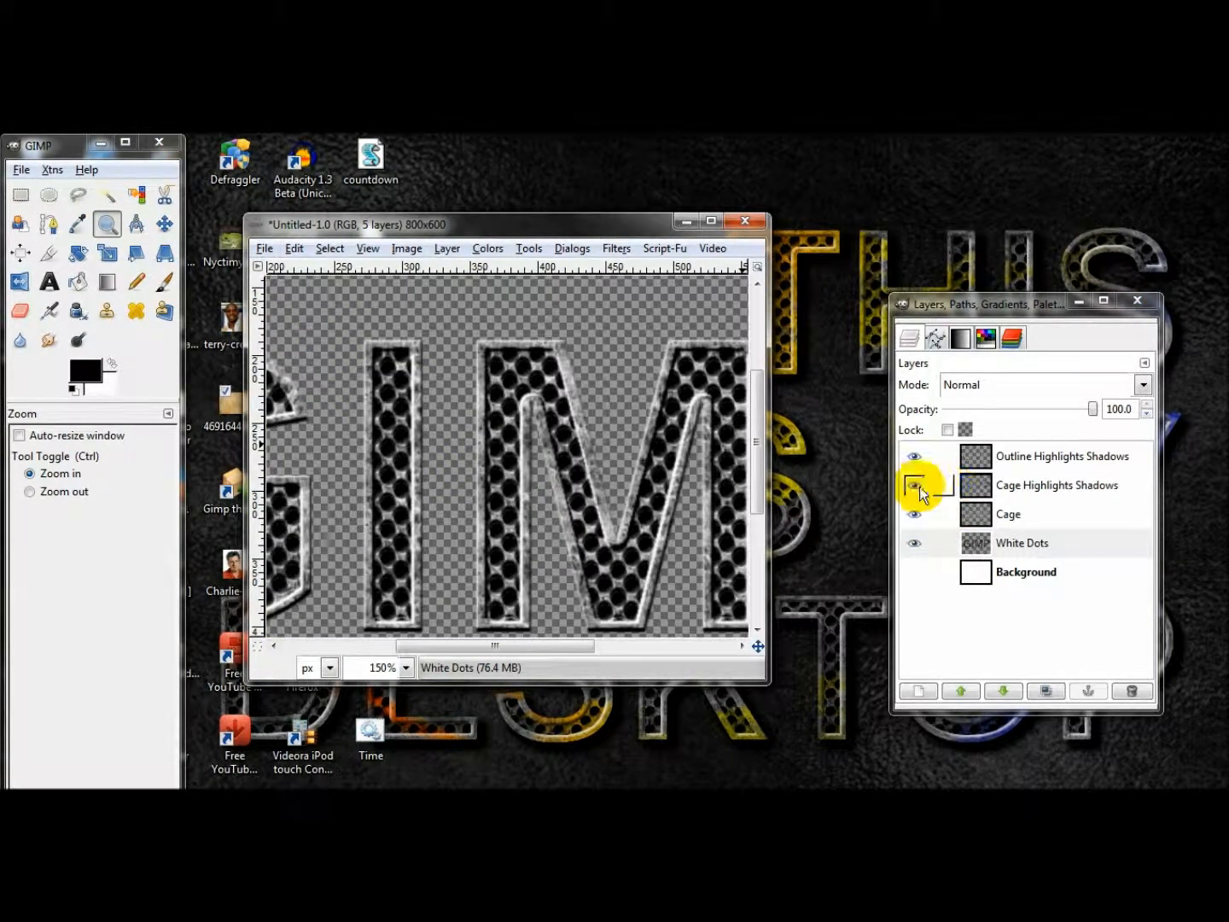
left_click(914, 485)
left_click(915, 485)
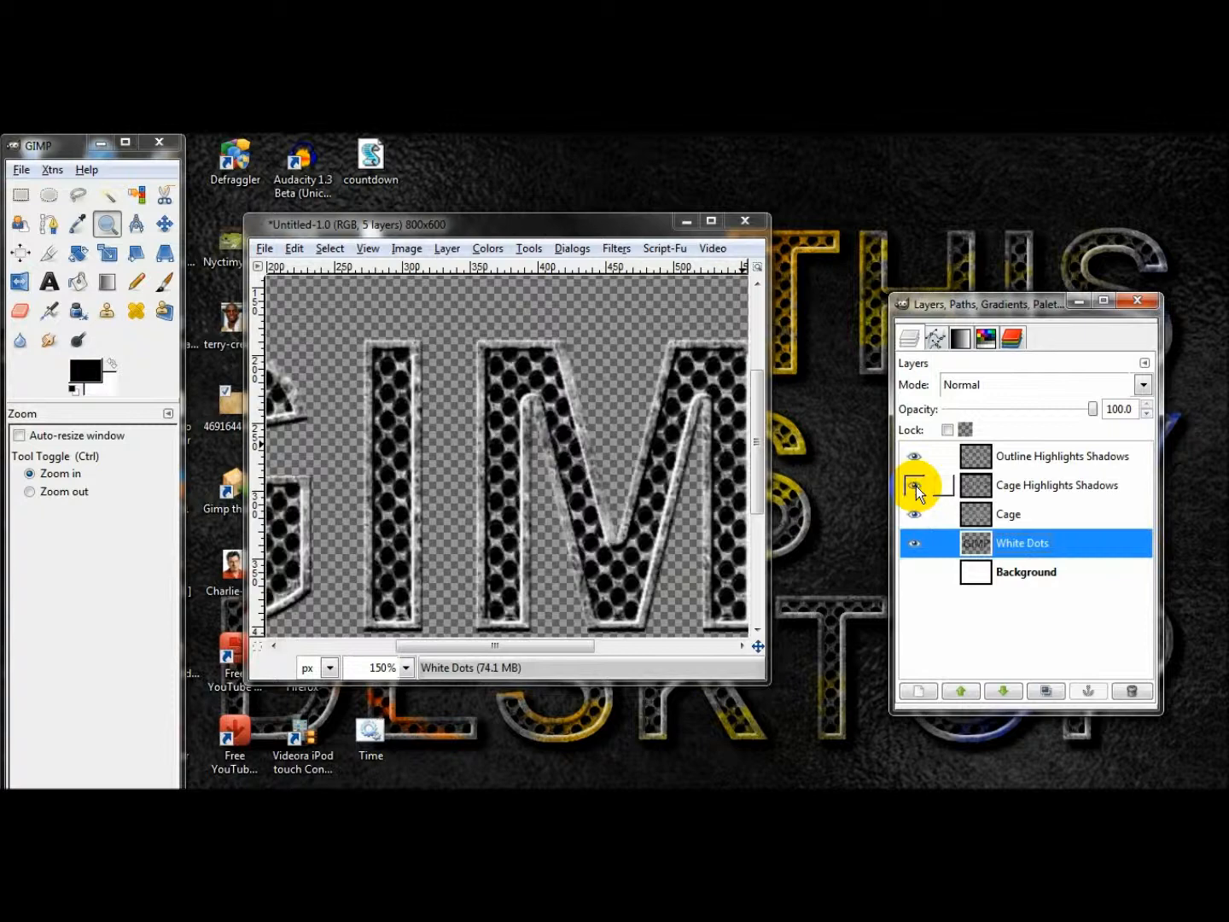
Nudge the Cage Highlights Shadows layer slightly with the Move tool, and select the Outline Highlights Shadows layer.
left_click(1003, 483)
left_click(165, 223)
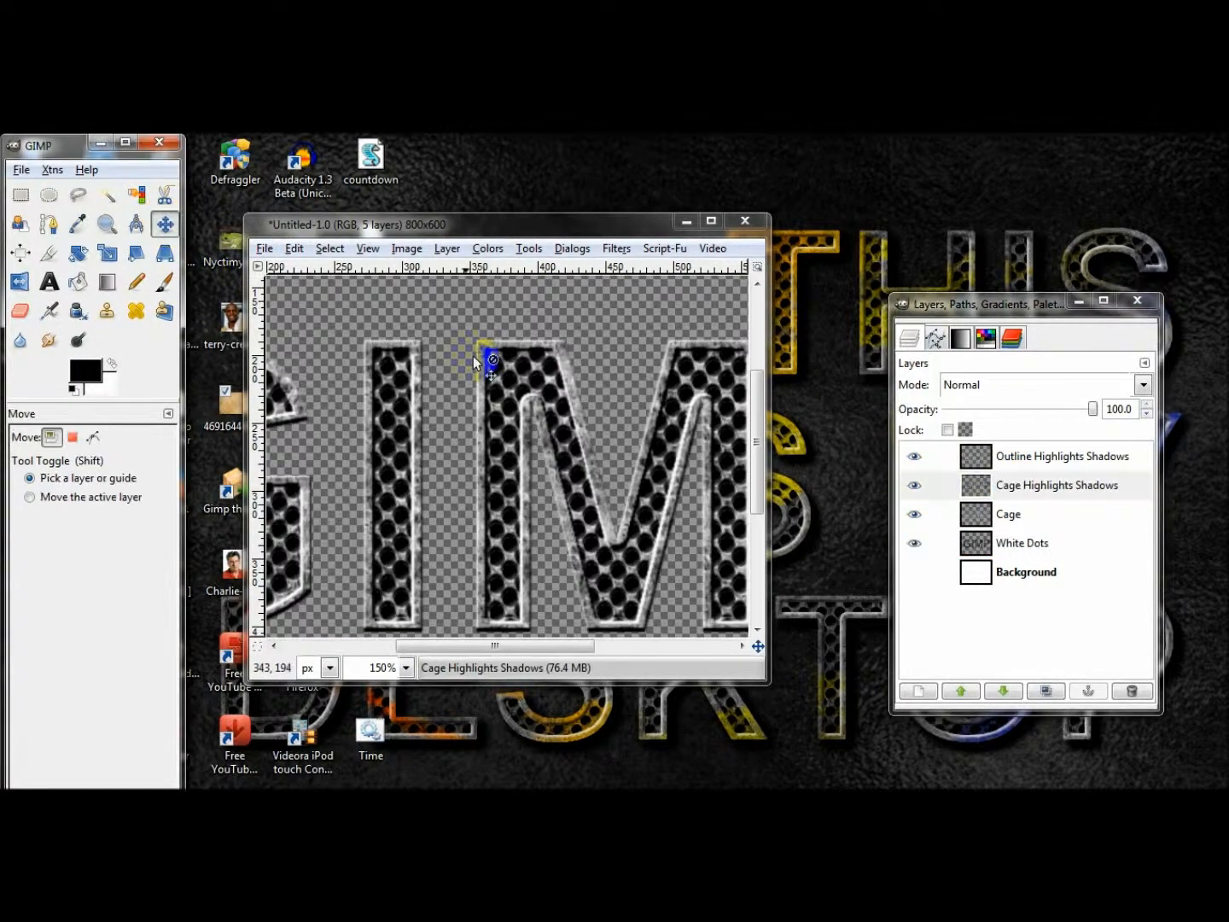
left_click(479, 373)
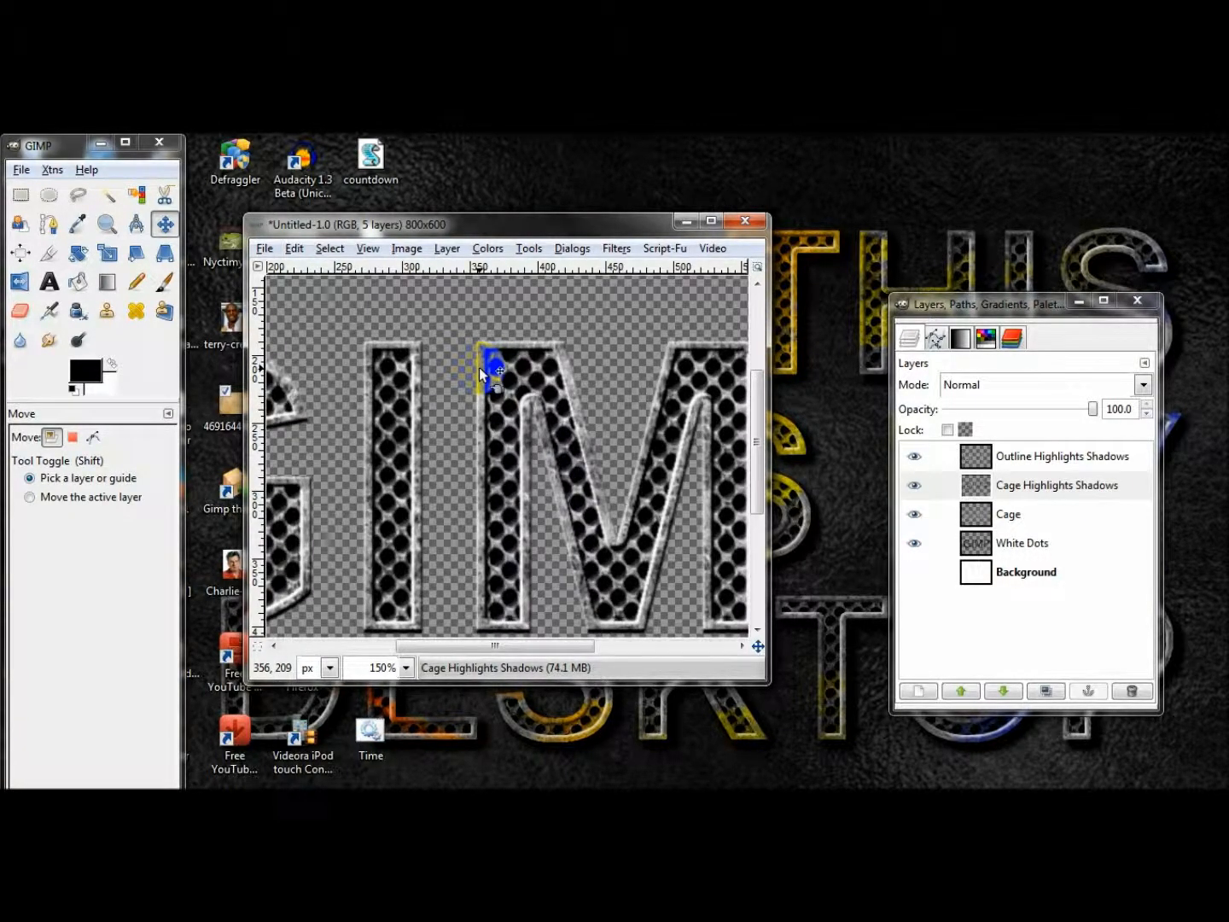
left_click(1046, 456)
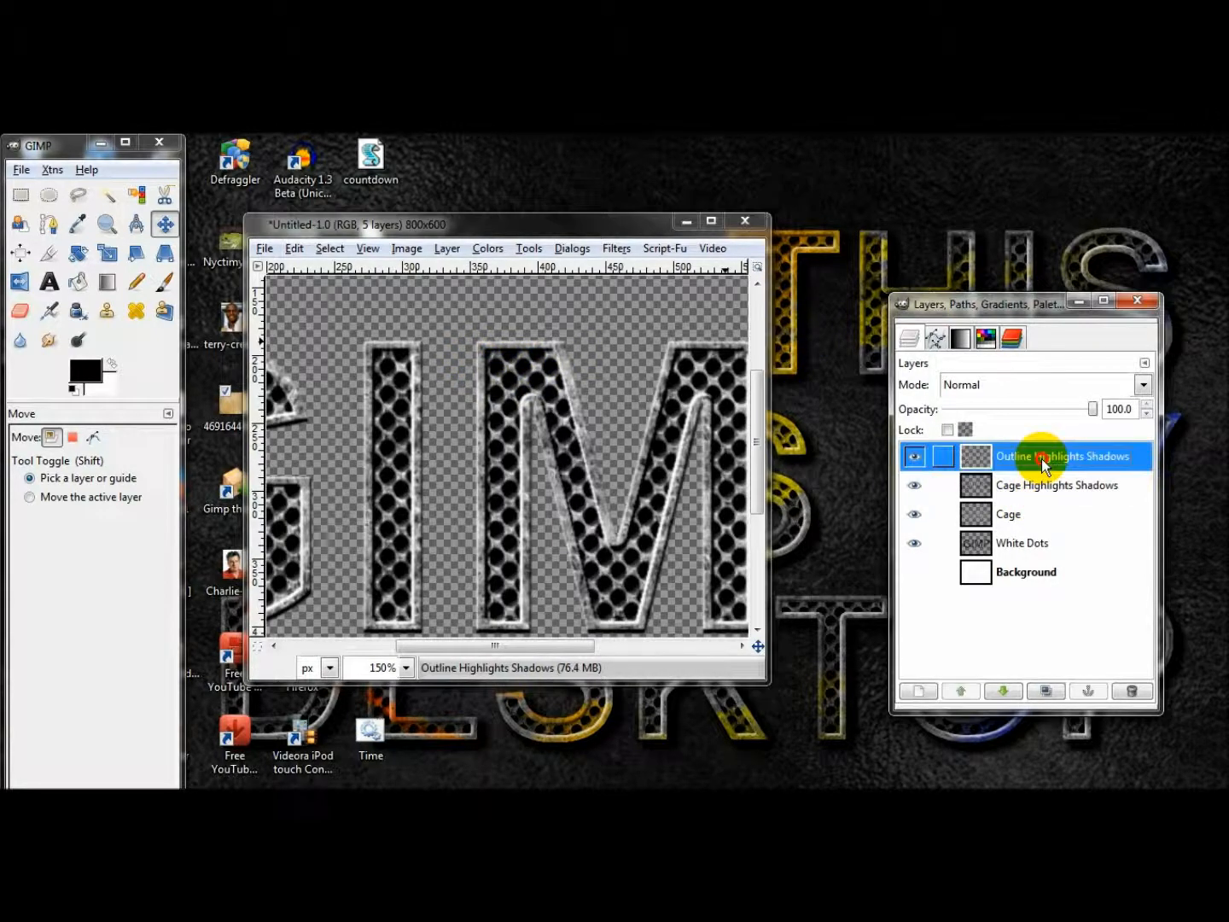
left_click(106, 224)
left_click(425, 398, "ctrl")
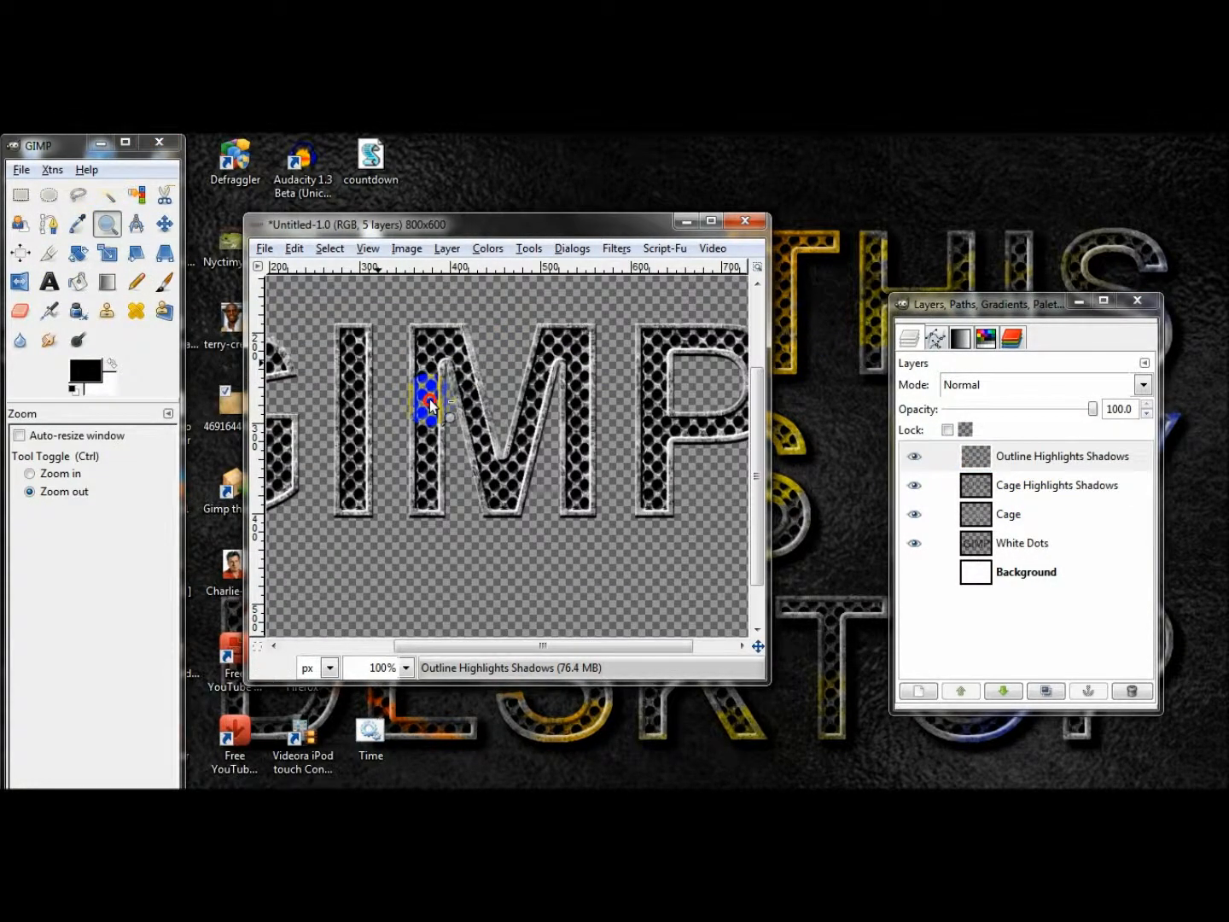
left_click(439, 407, "ctrl")
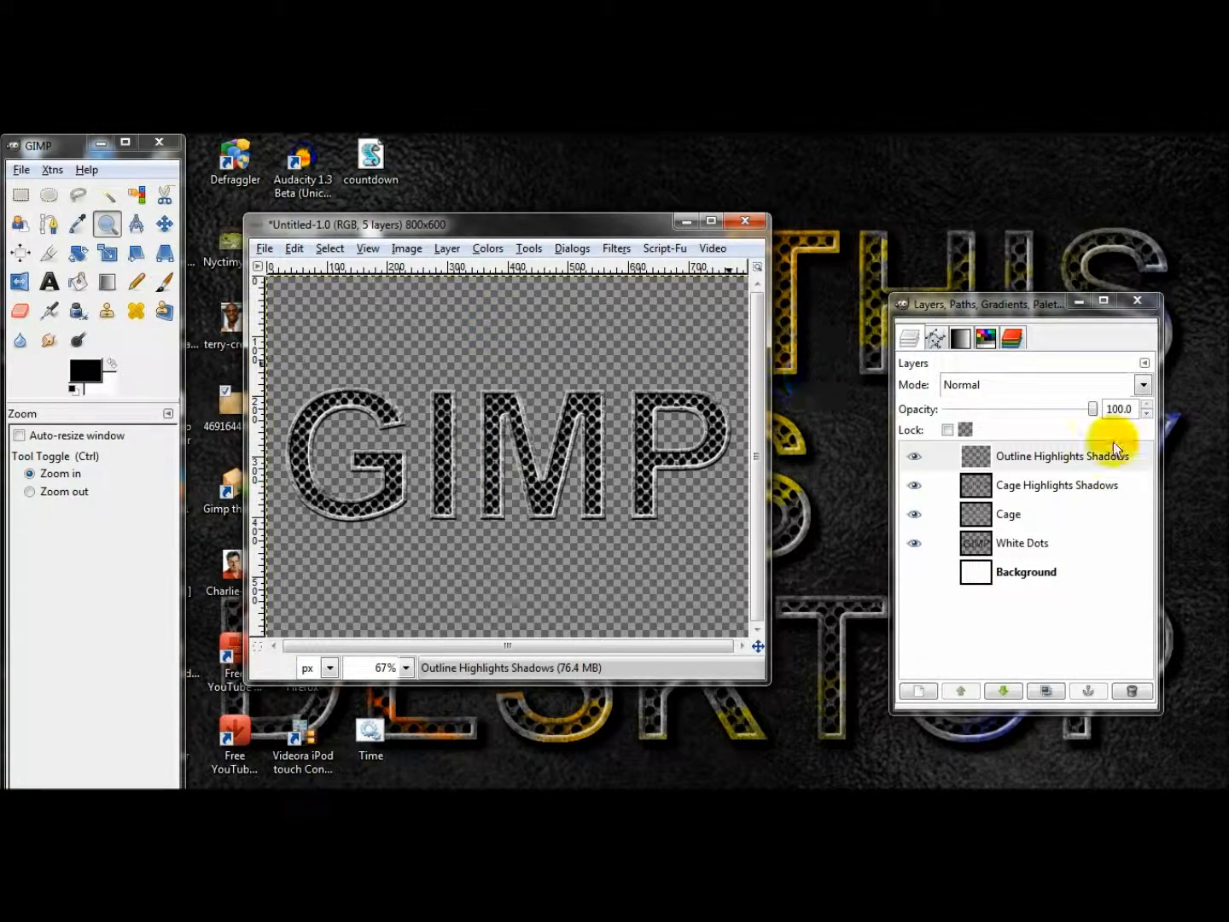
Check the lettering against the white Background layer, leave Background hidden, and hide the White Dots layer.
left_click(918, 574)
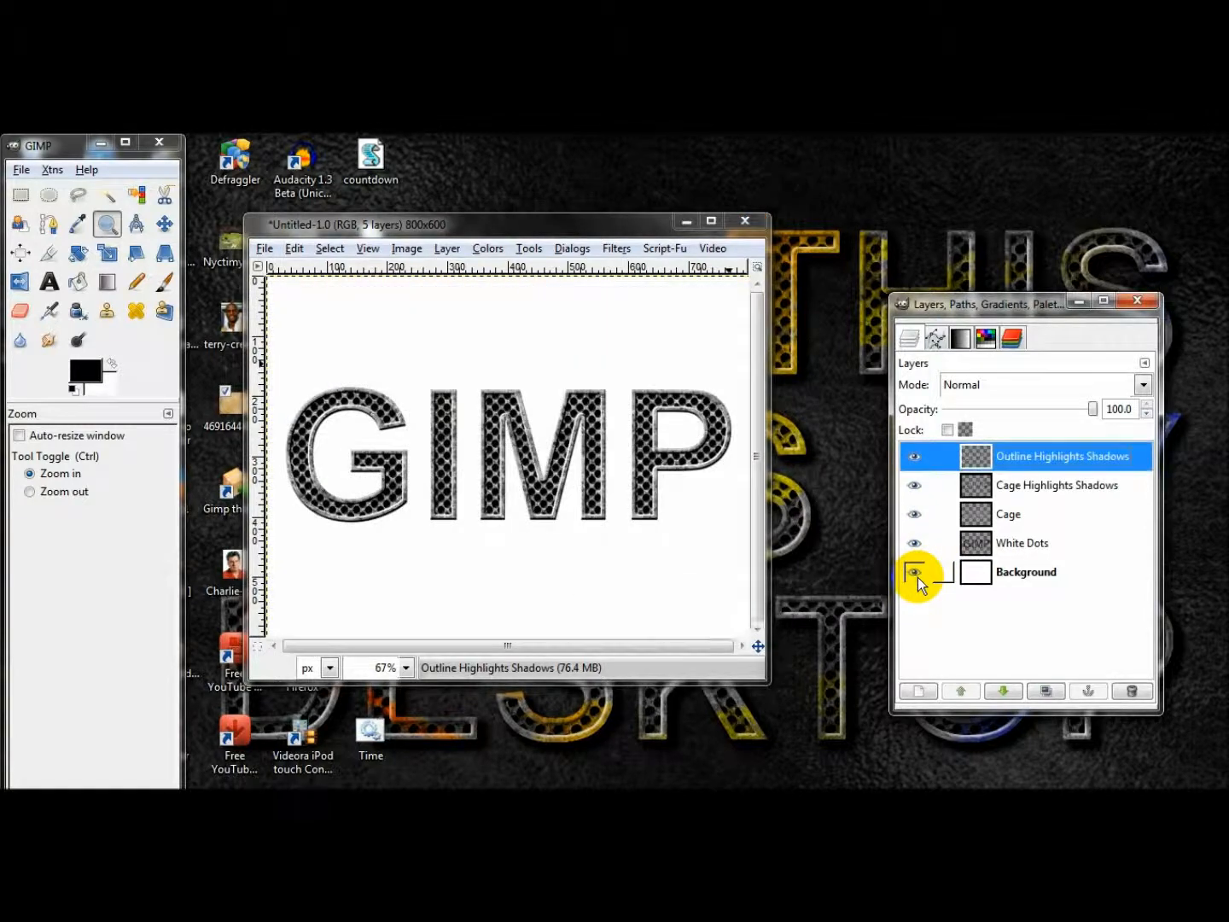
left_click(919, 573)
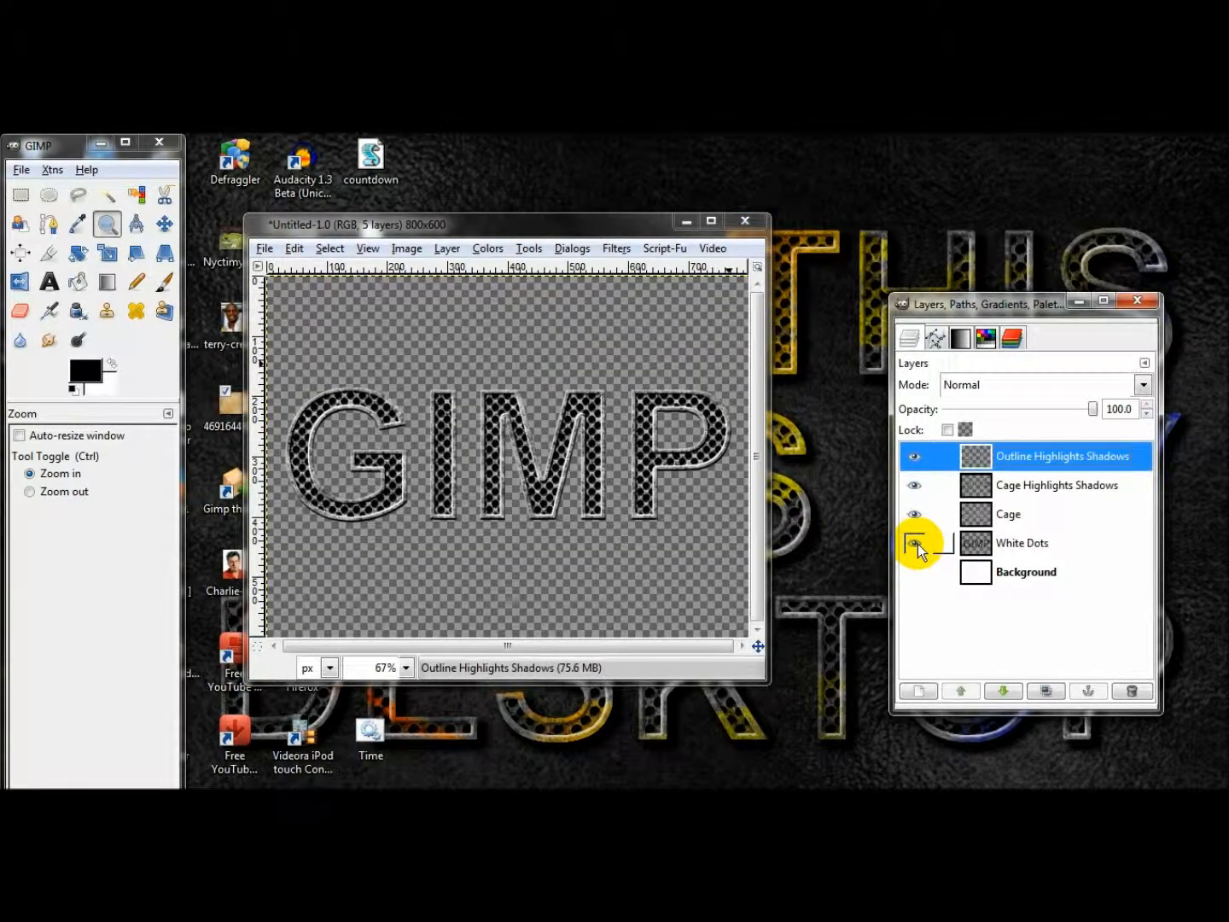
left_click(916, 543)
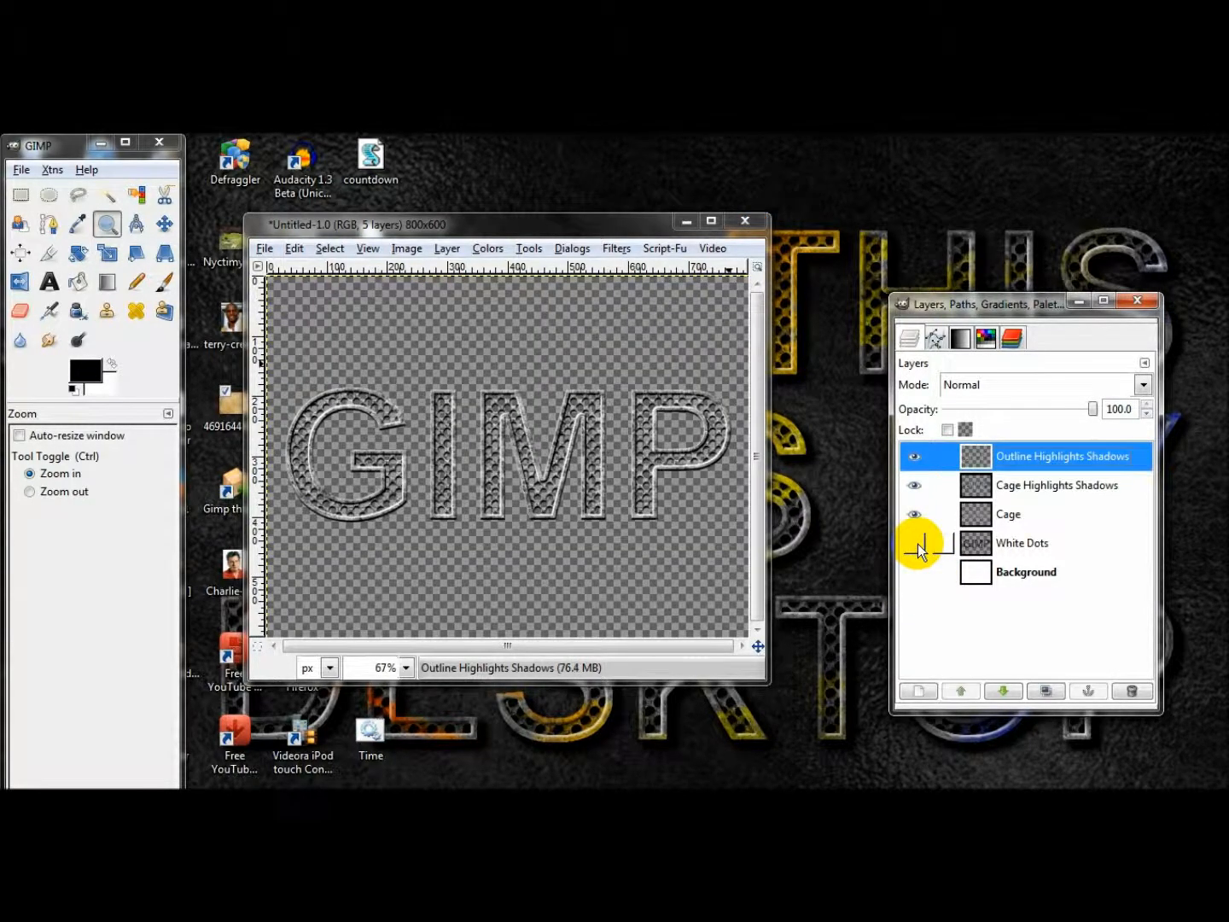
Rename the White Dots layer as Black Dots and hide the Outline and Cage Highlights Shadows layers.
double_click(1011, 543)
type("Black")
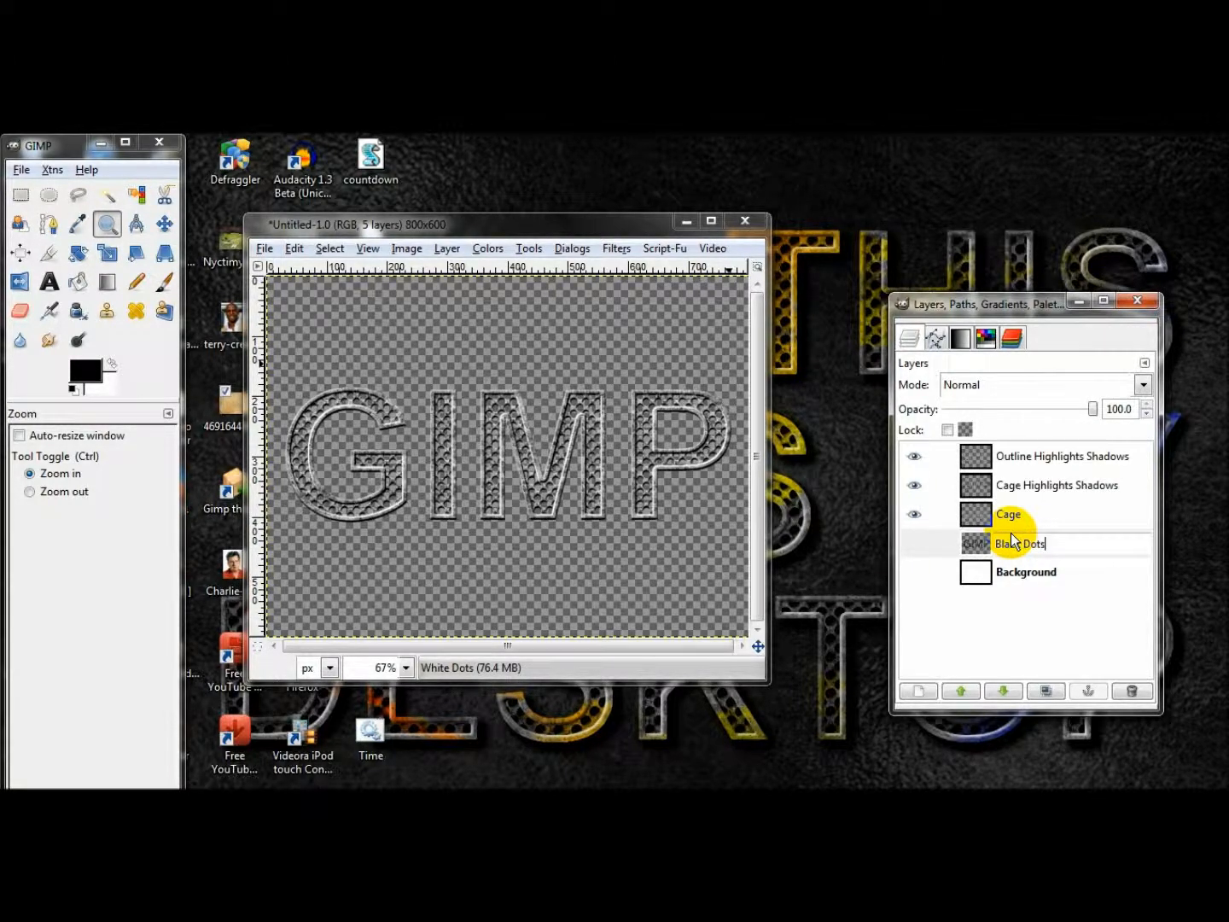
key("Return")
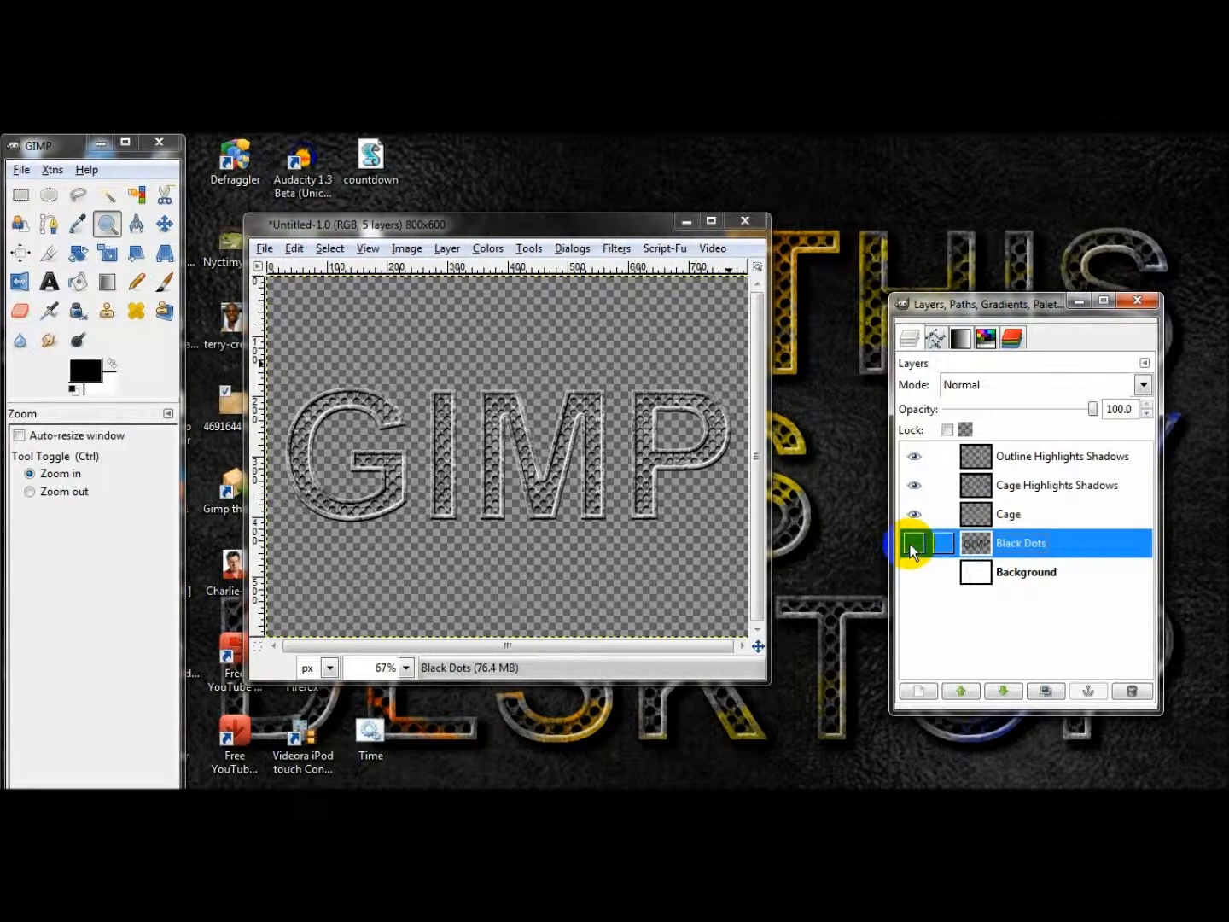
left_click(918, 487)
left_click(915, 457)
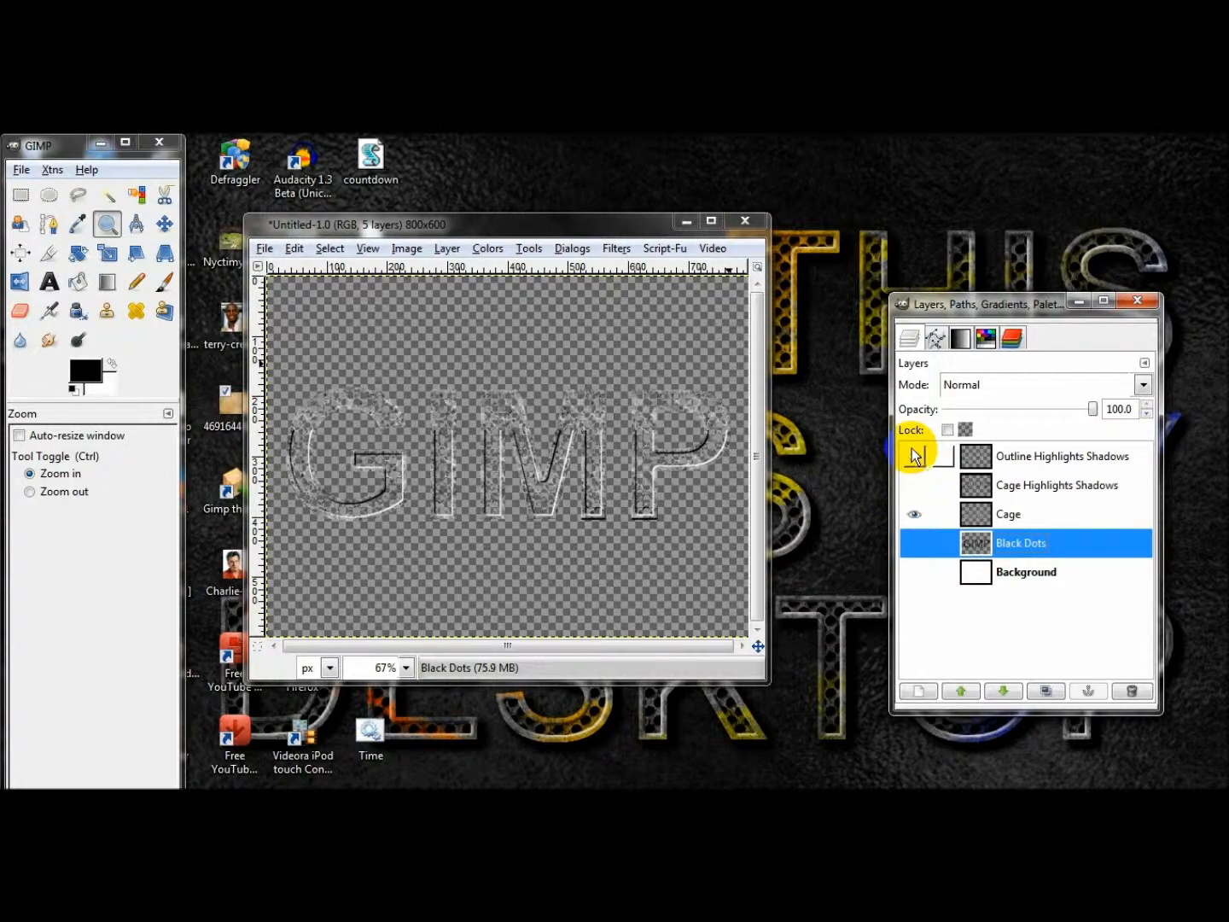
Show the Background layer and add a white-filled 800x600 layer named New Layer directly above Cage.
left_click(996, 506)
left_click(919, 577)
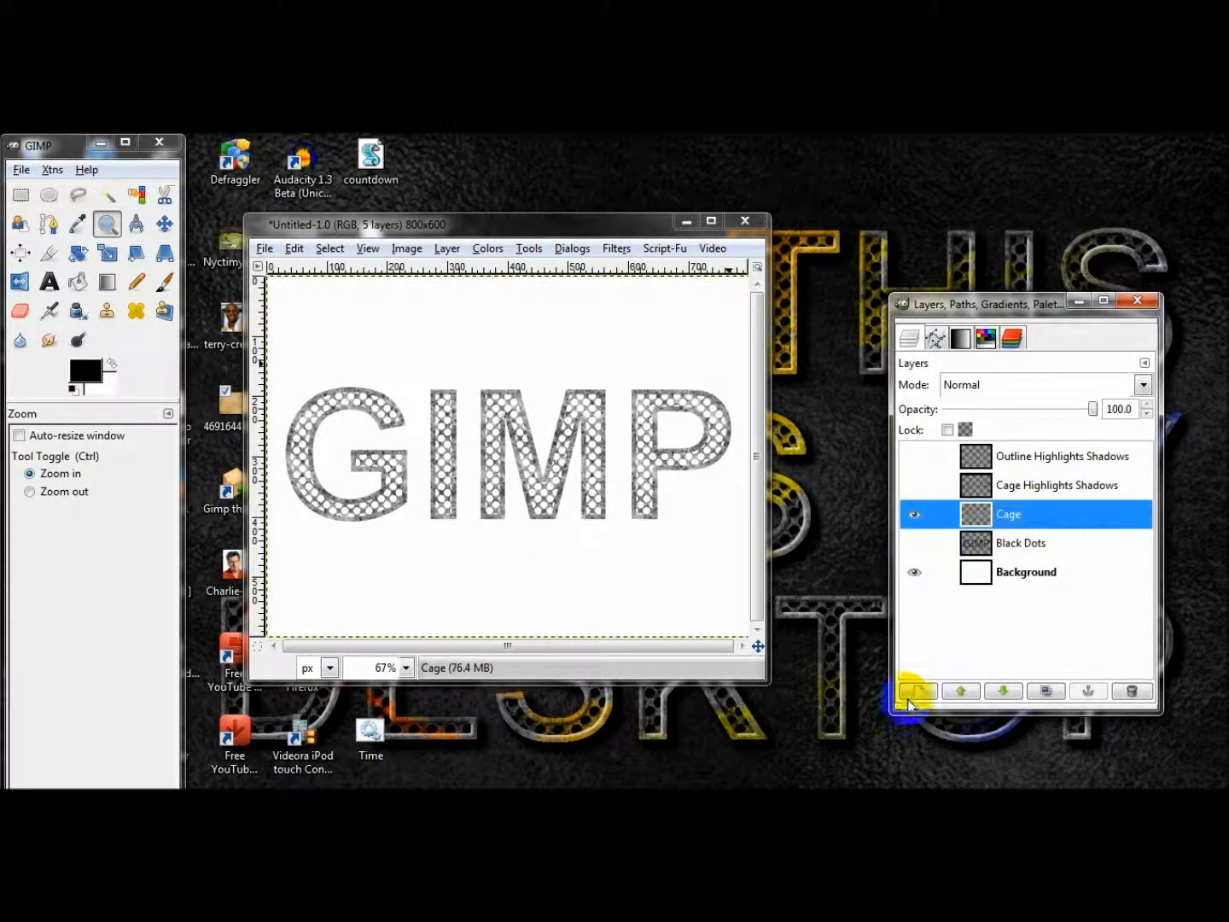
left_click(917, 690)
left_click(145, 447)
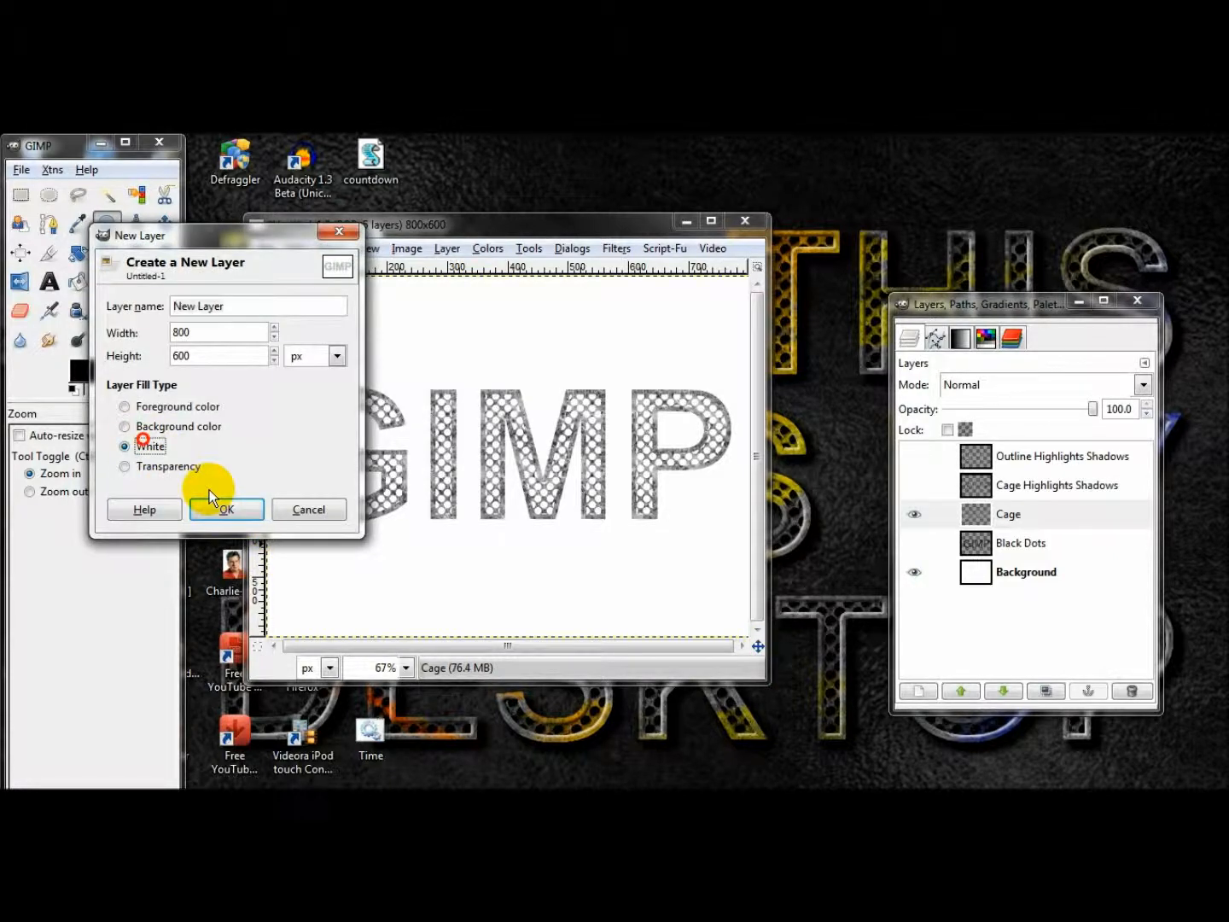
left_click(227, 510)
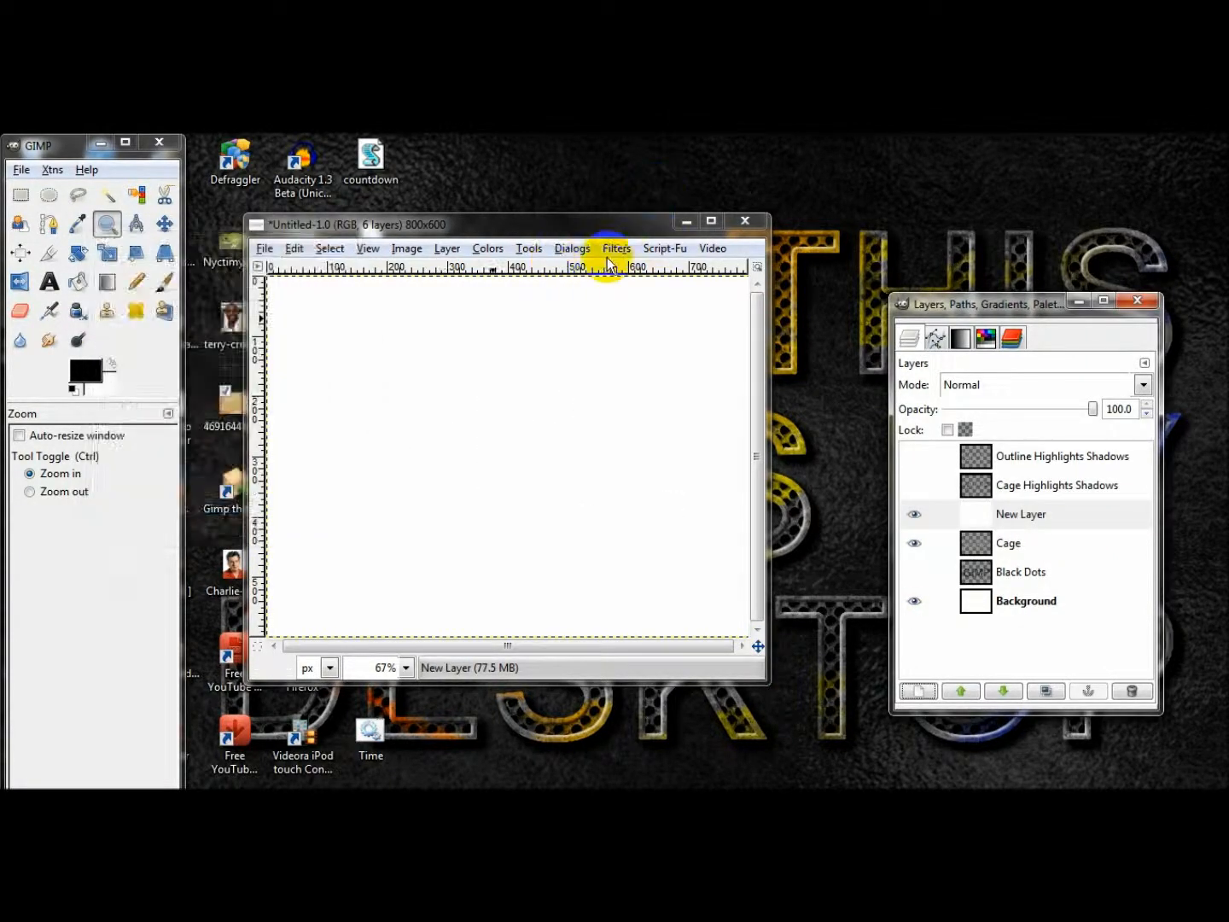
Render Difference Clouds on New Layer with a new random seed and detail set to 15.
left_click(616, 250)
mouse_move(794, 517)
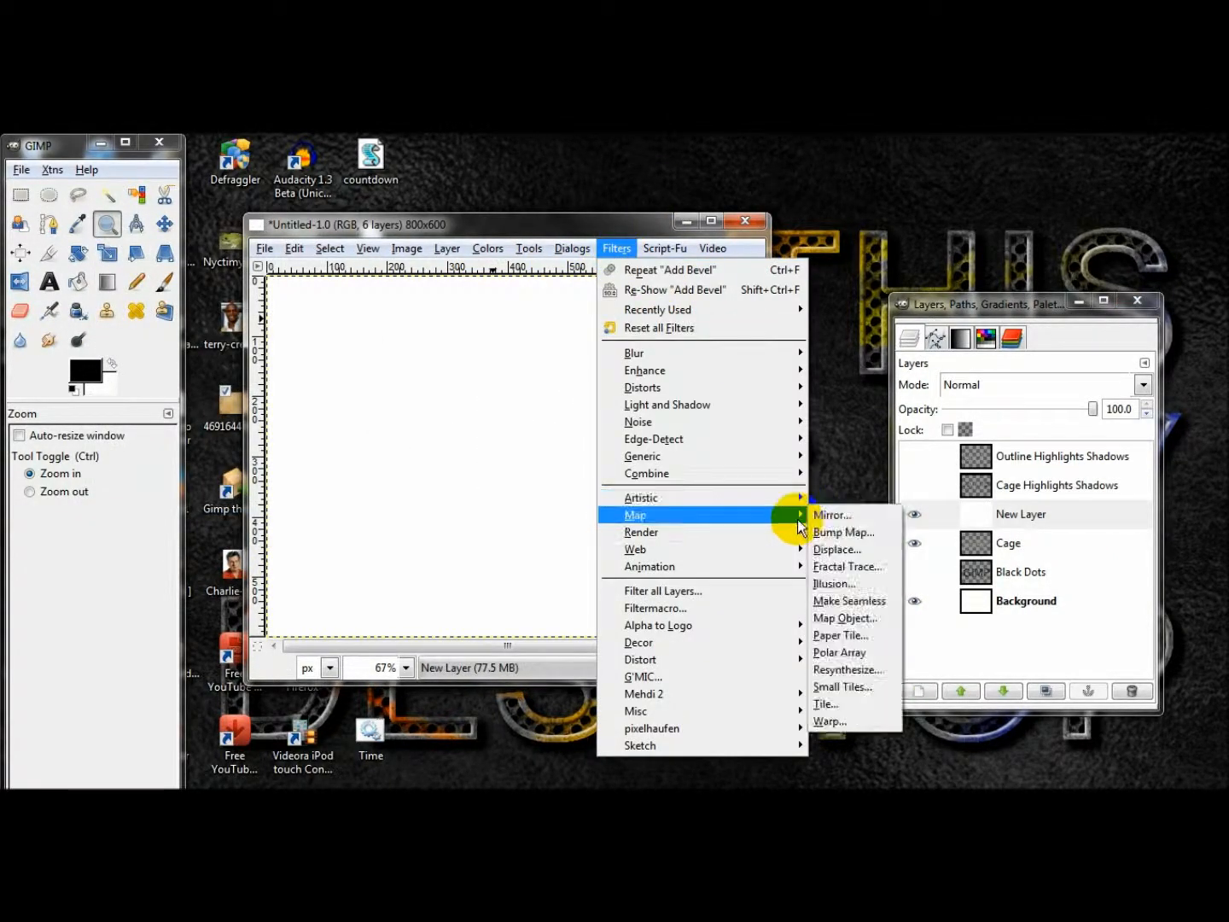
mouse_move(868, 529)
left_click(924, 529)
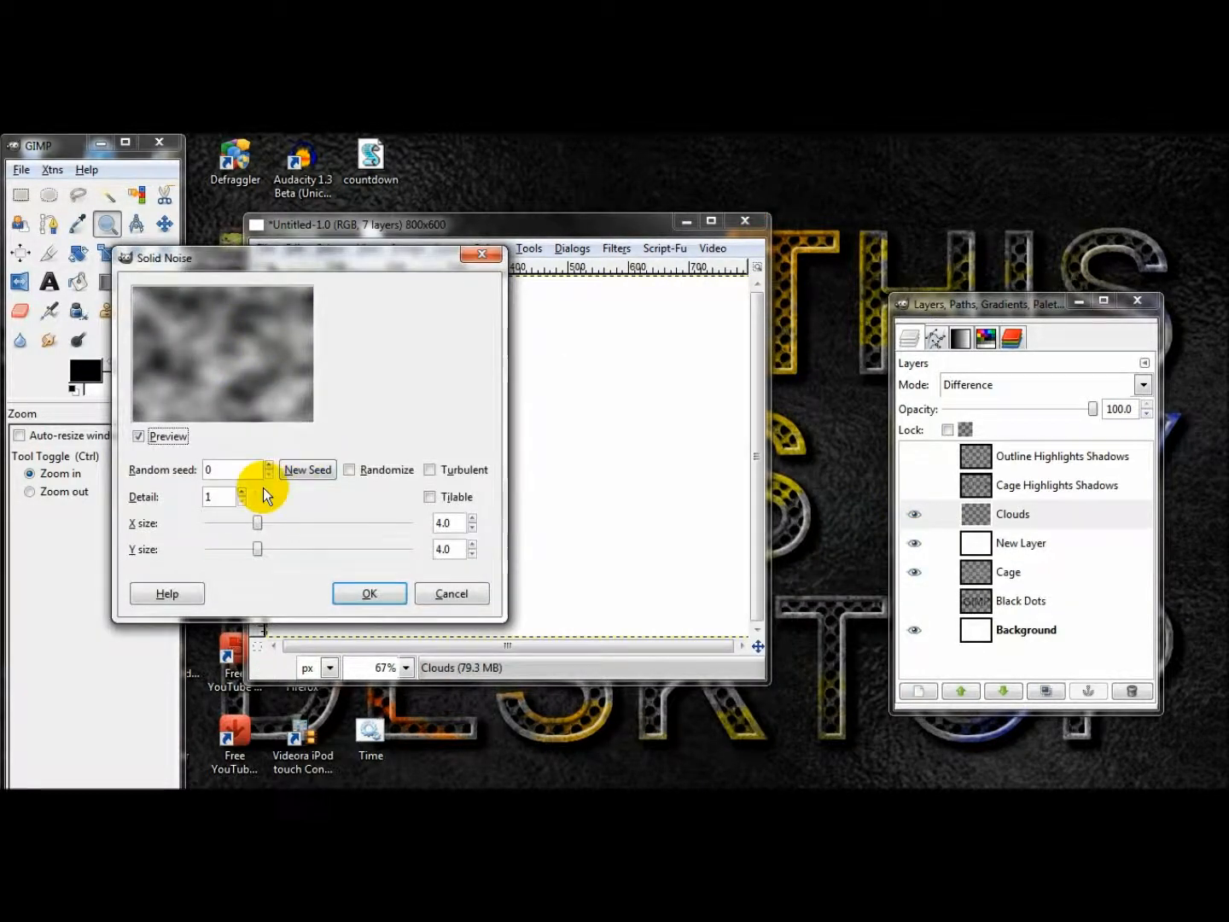
left_click(245, 494)
left_click(245, 493)
left_click(303, 470)
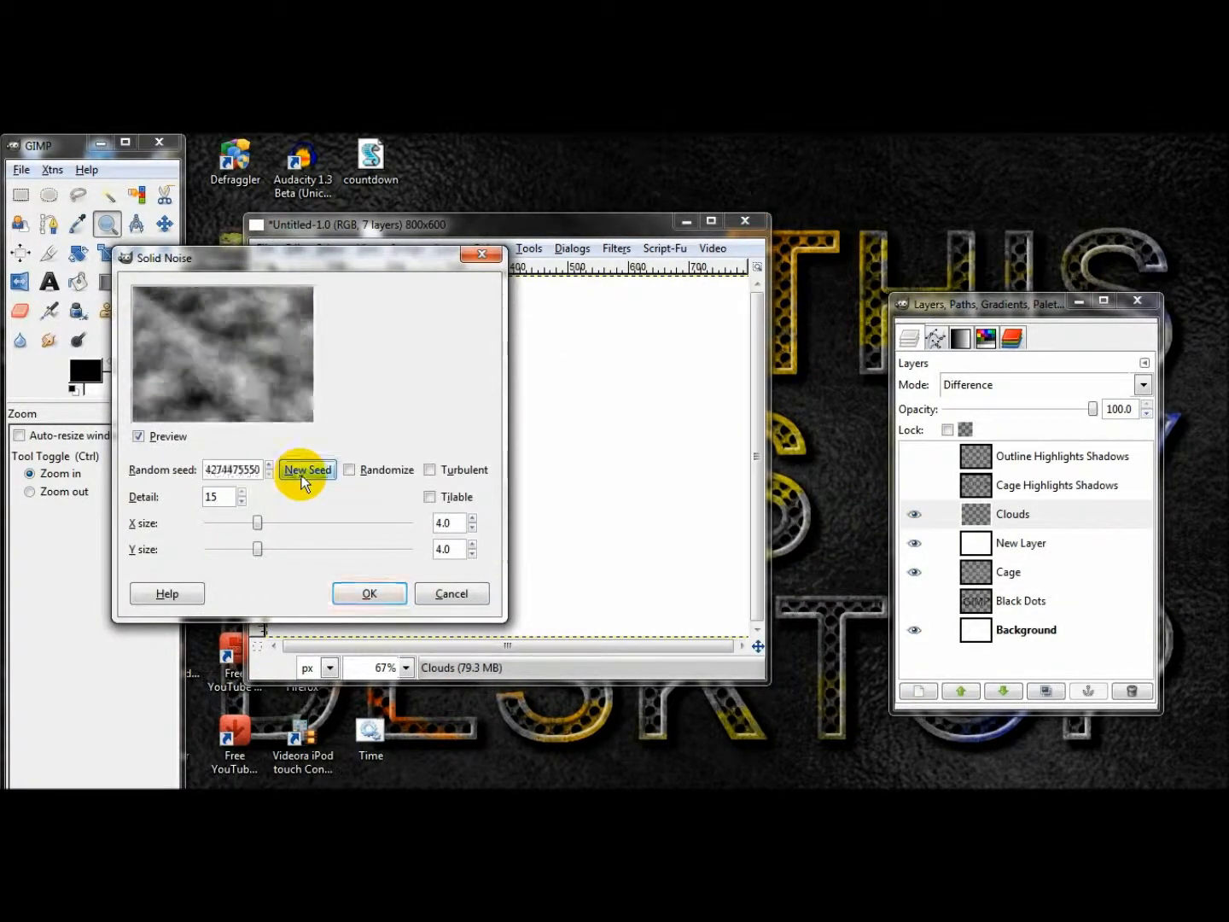
left_click(357, 591)
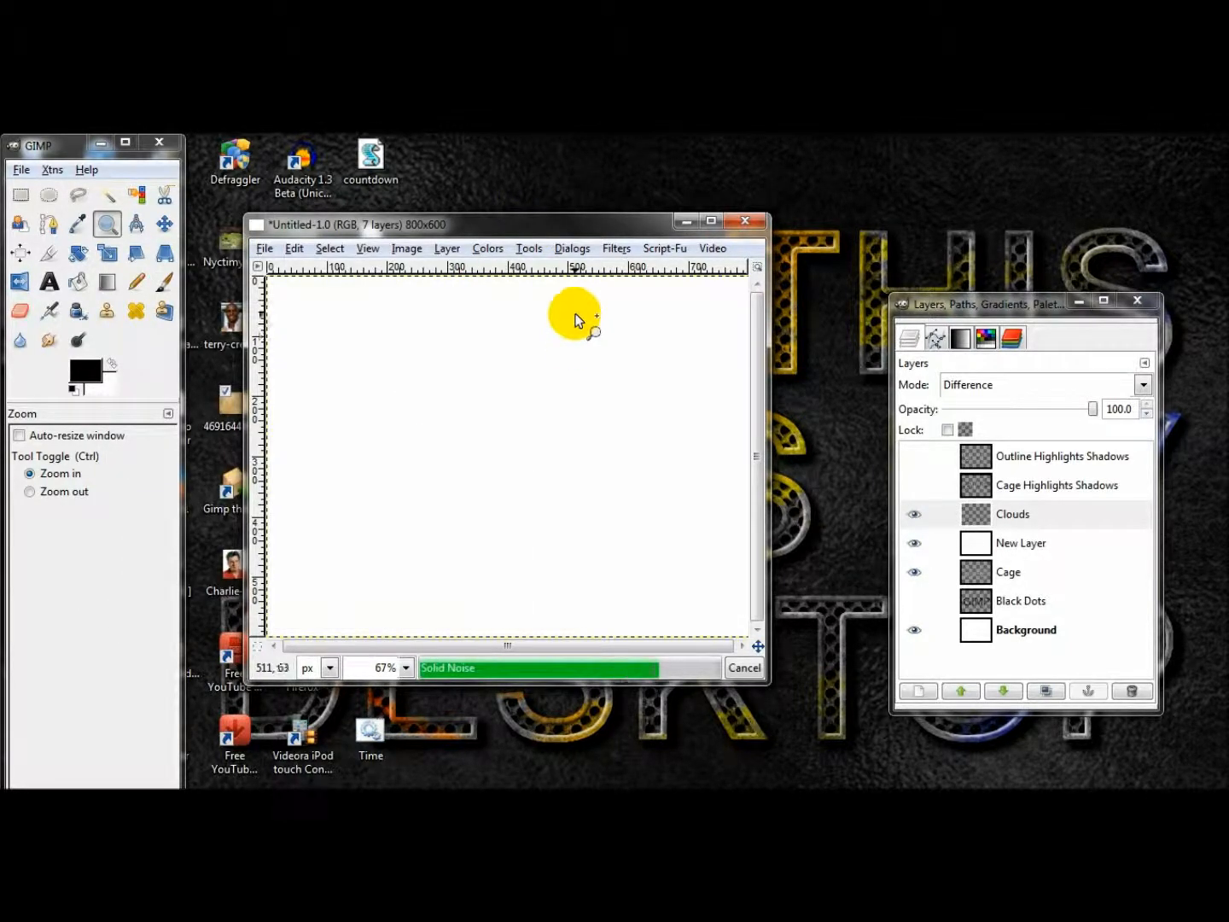
Repeat the Difference Clouds filter twice on New Layer and invert the layer's colors.
left_click(615, 247)
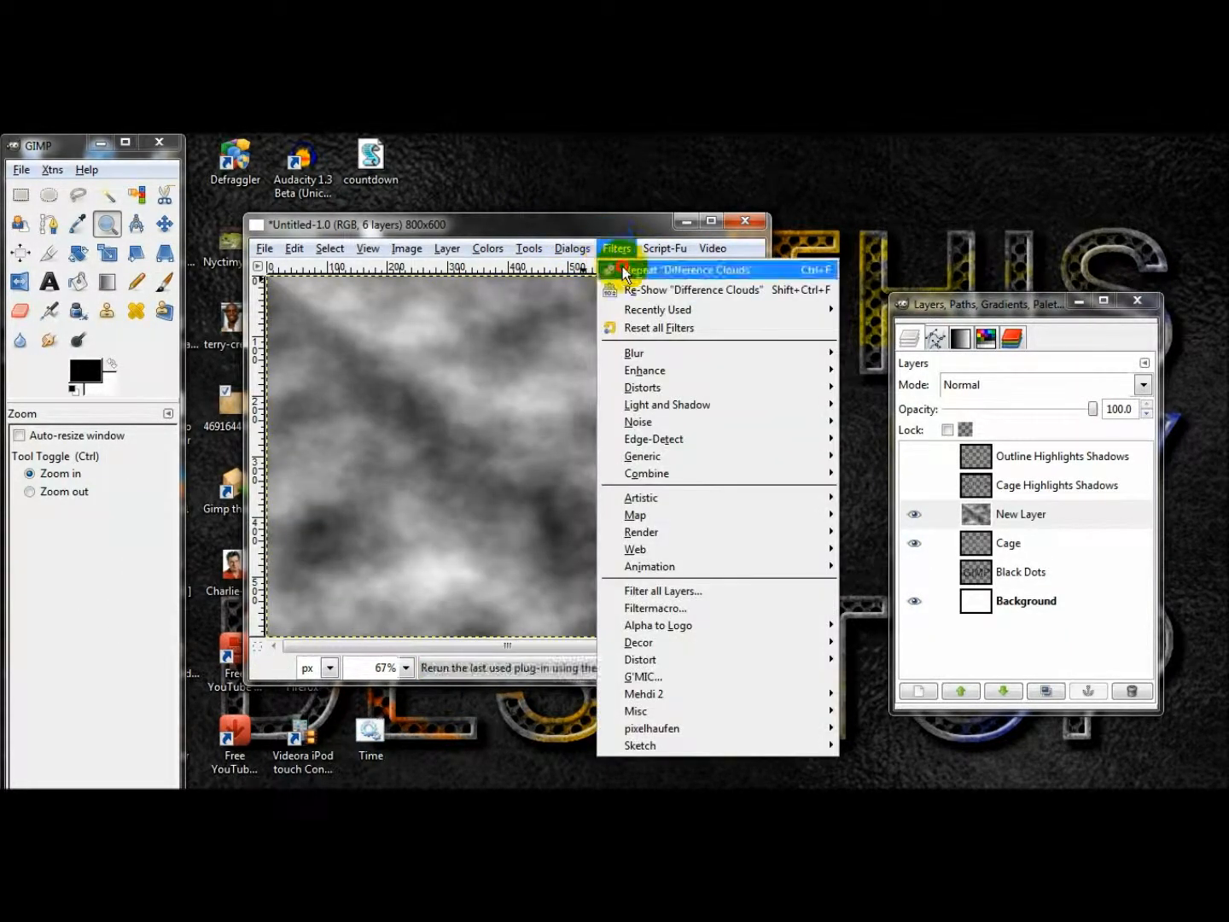
left_click(626, 271)
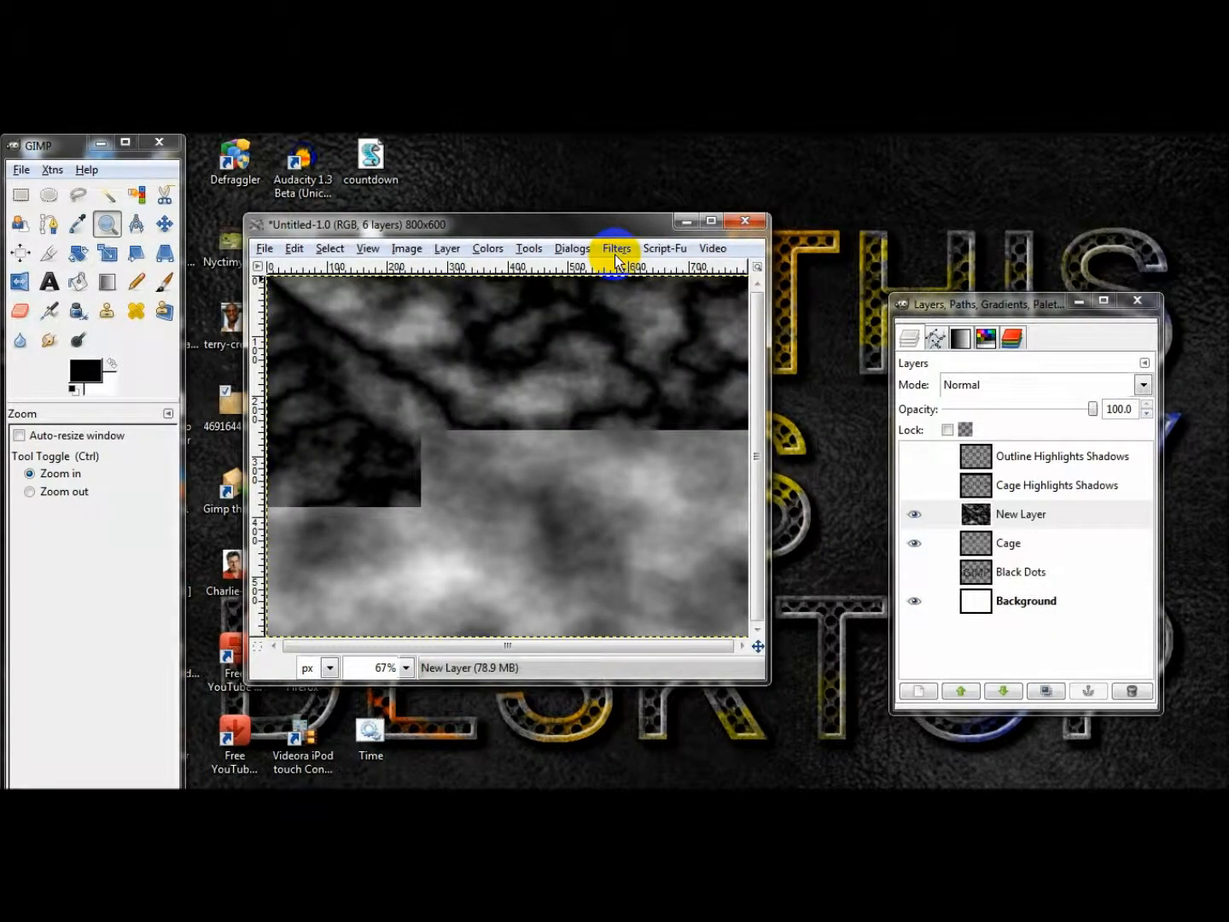
left_click(617, 249)
left_click(626, 270)
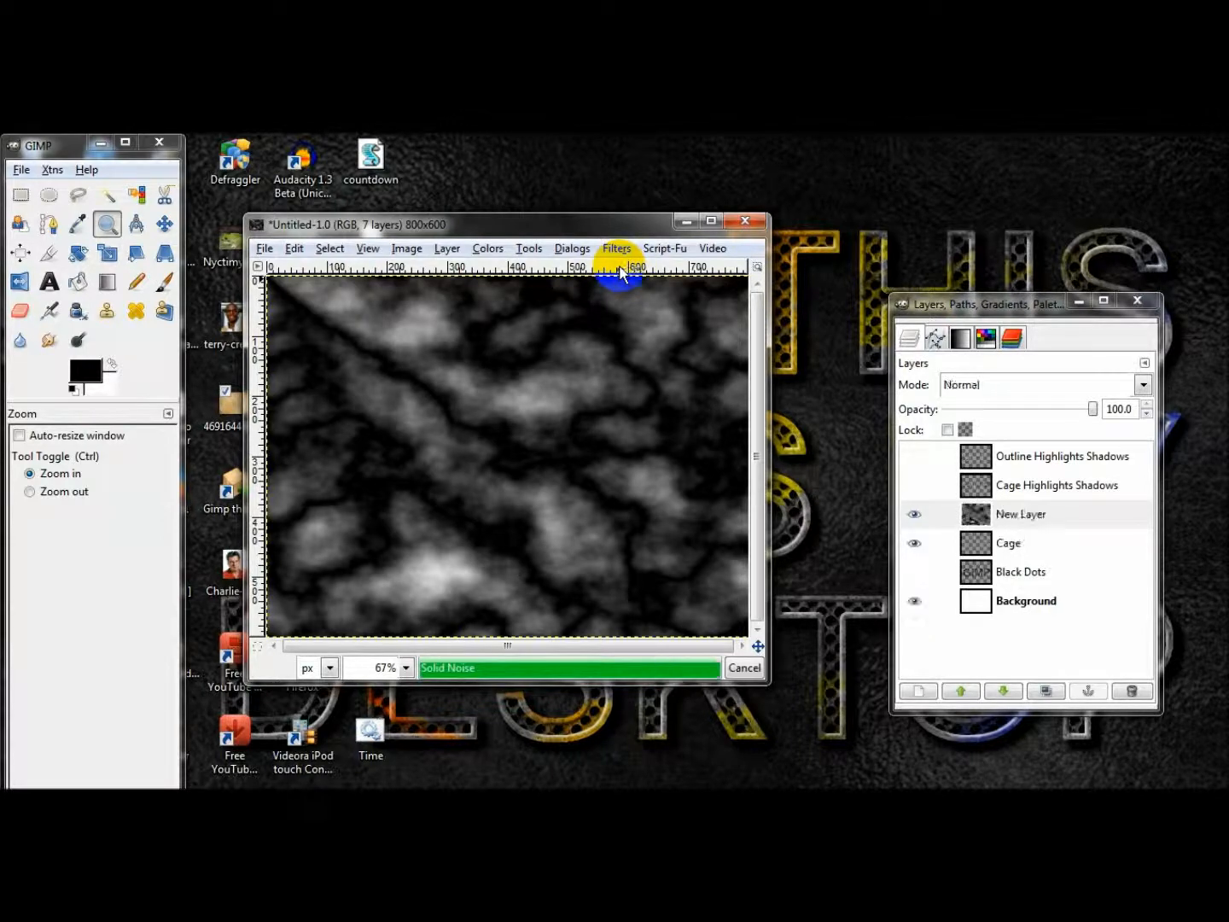
left_click(487, 248)
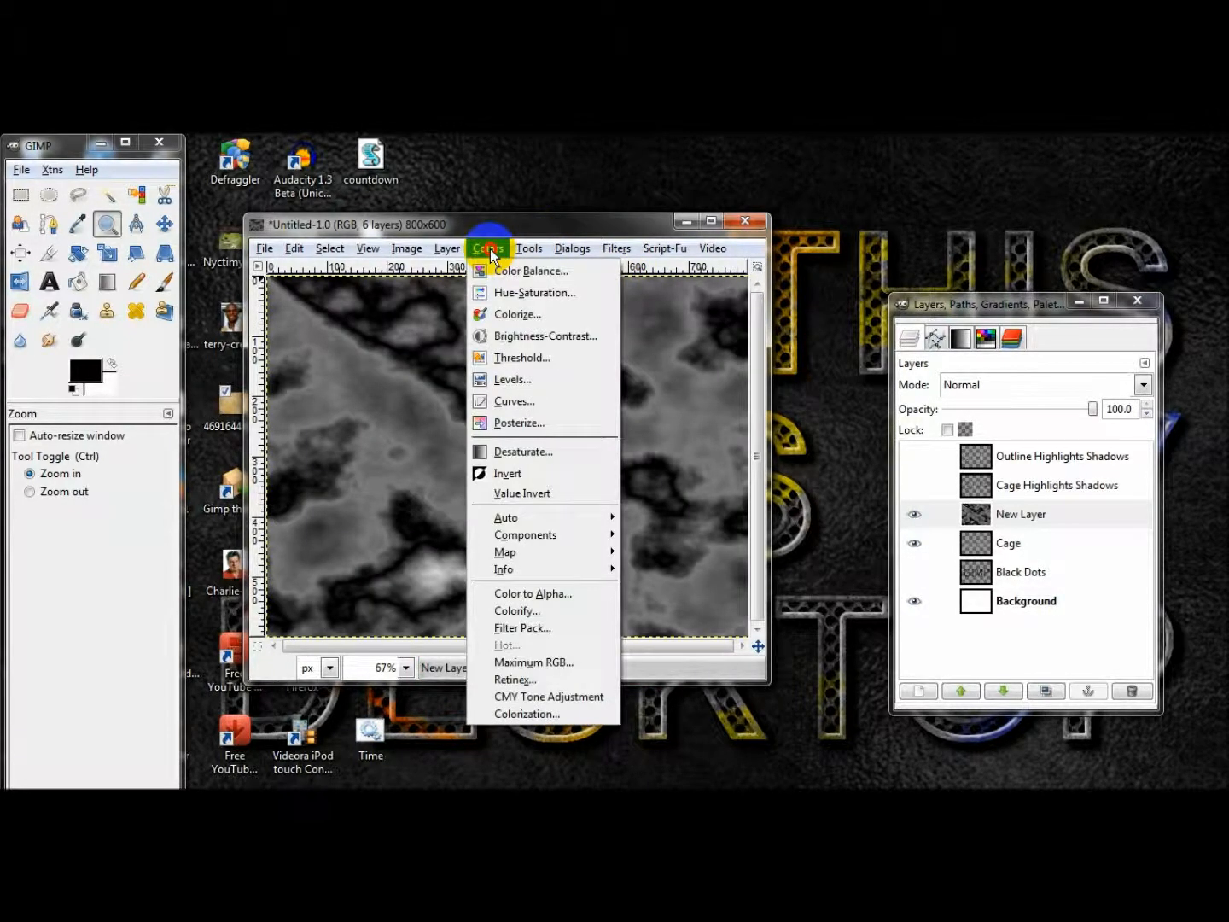
left_click(508, 473)
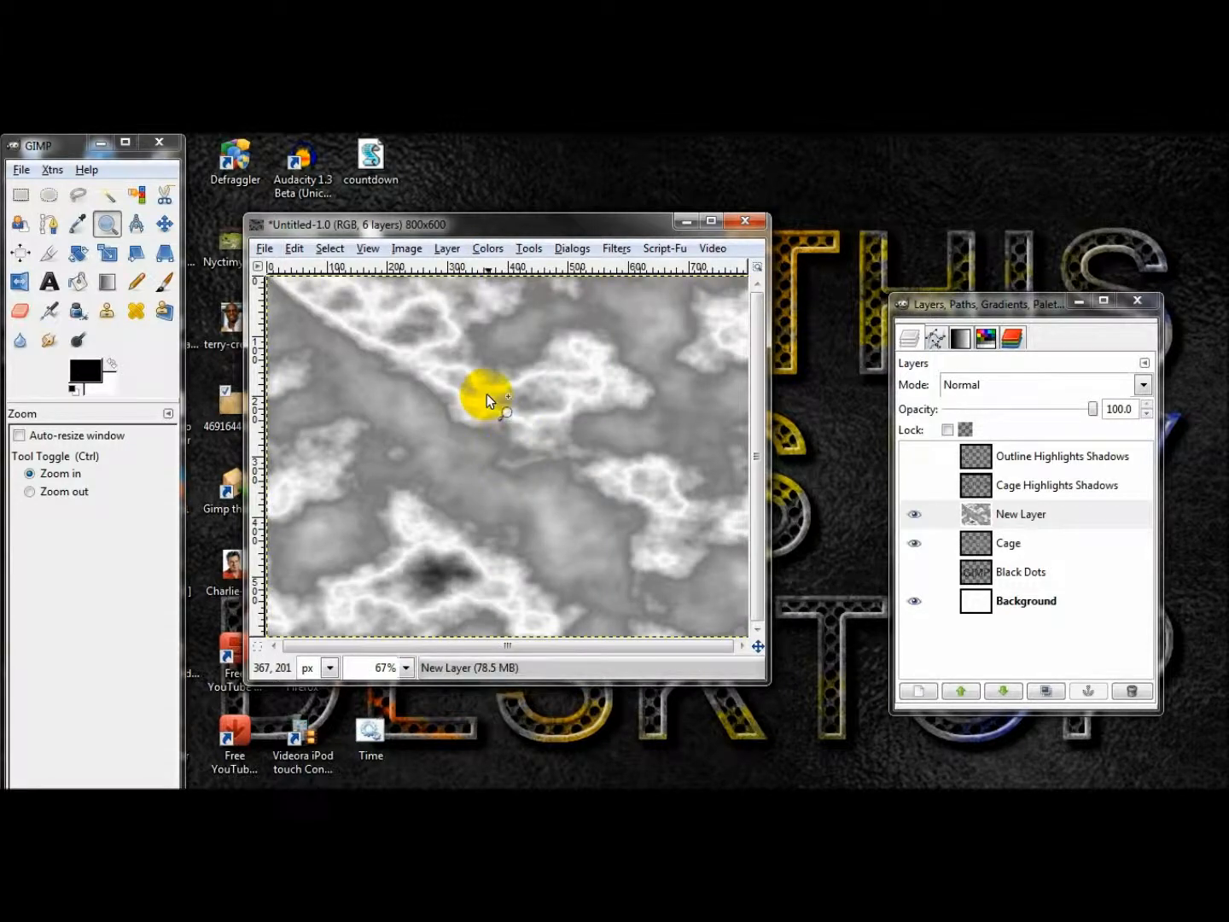
Adjust New Layer's Levels by setting the low input value to 200.
left_click(482, 250)
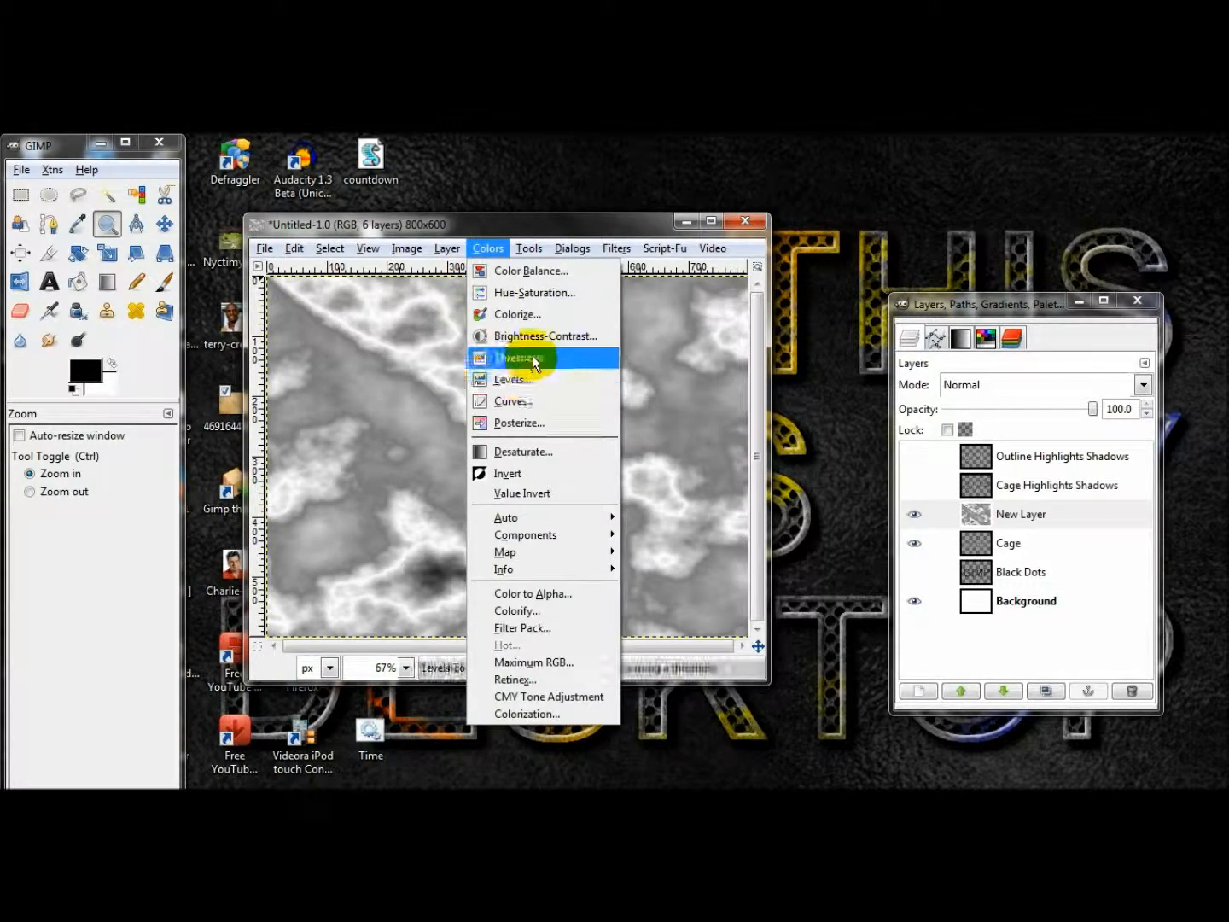
left_click(538, 379)
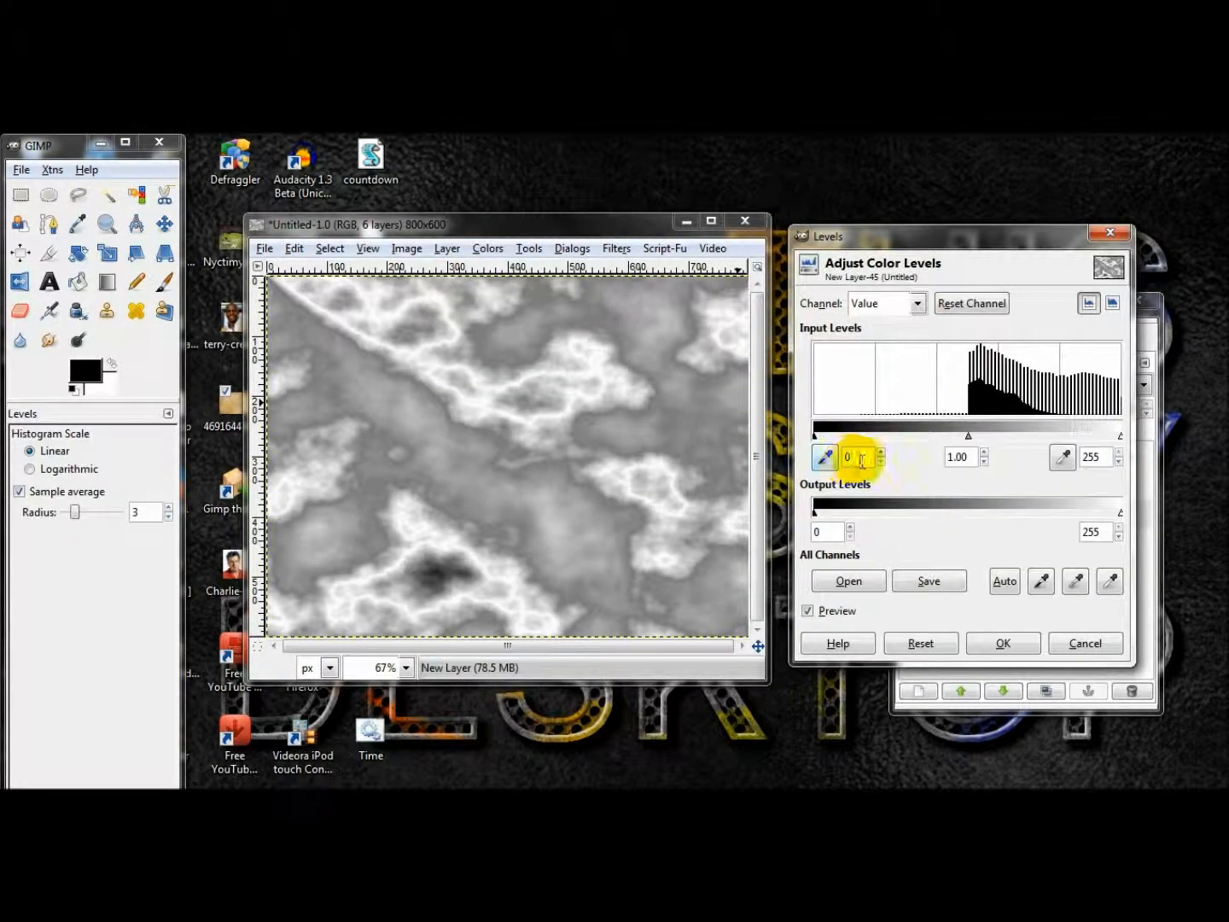
left_click_drag(841, 238, 387, 249)
left_click(411, 464)
double_click(413, 465)
type("200")
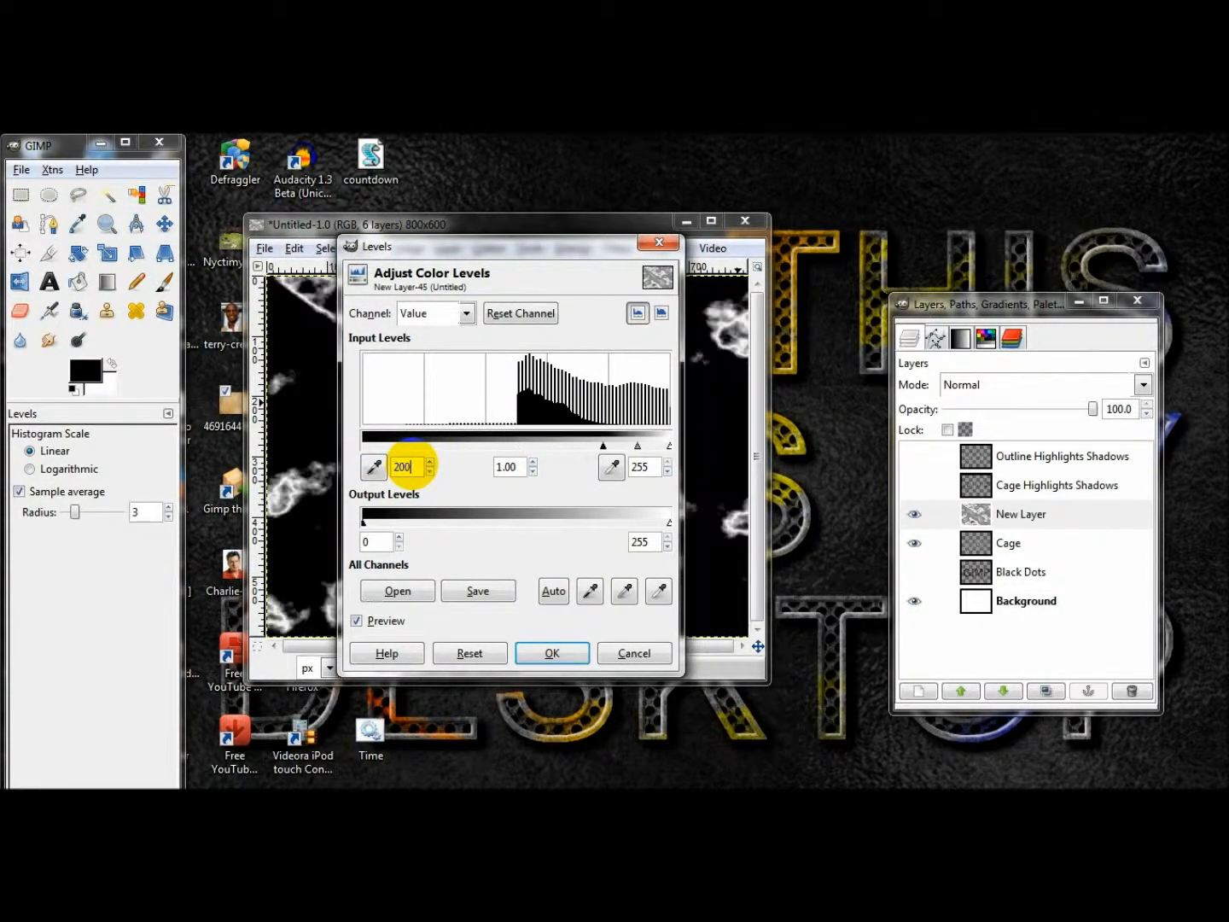
left_click(551, 649)
Duplicate New Layer, set the copy's mode to Screen, and merge it down into the original.
left_click(999, 515)
left_click(1049, 695)
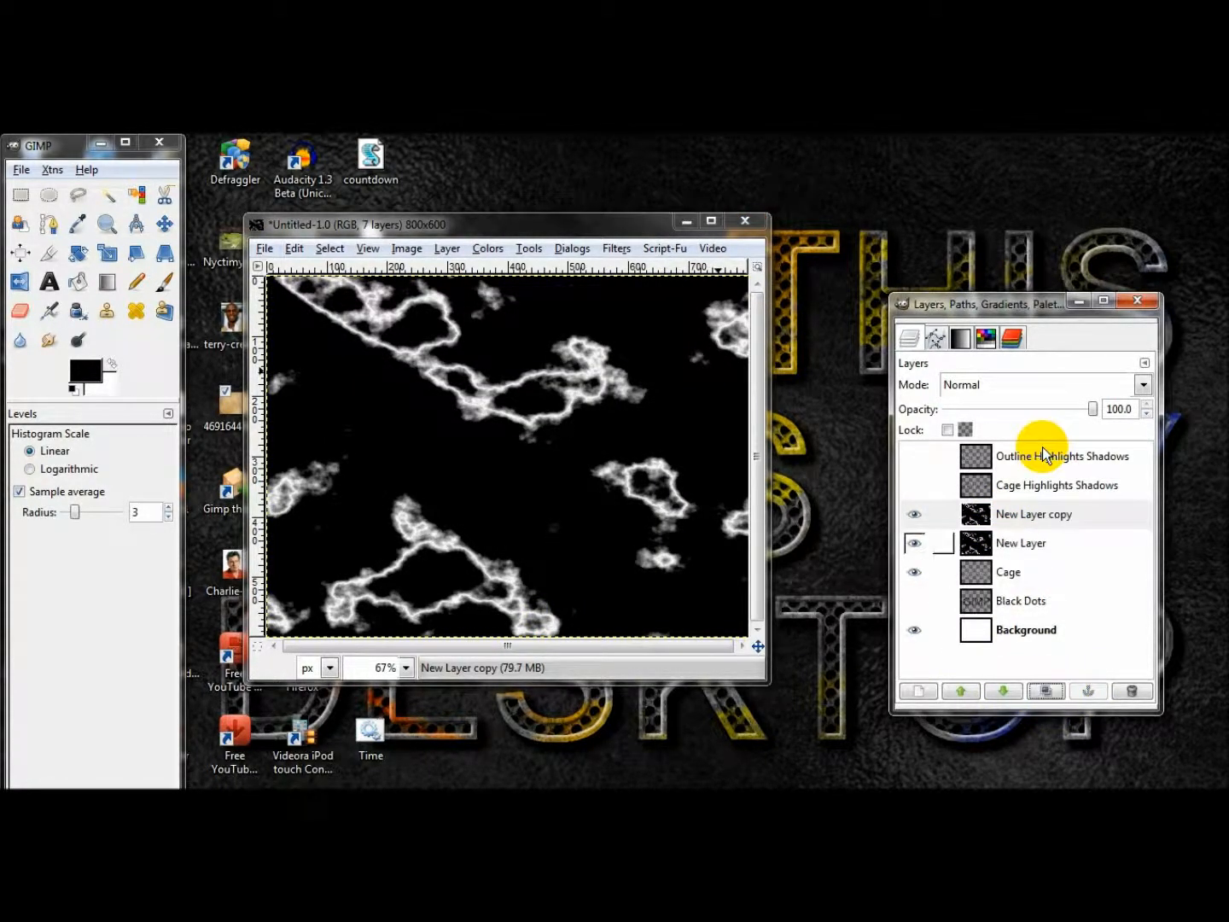
left_click(1011, 393)
left_click(988, 501)
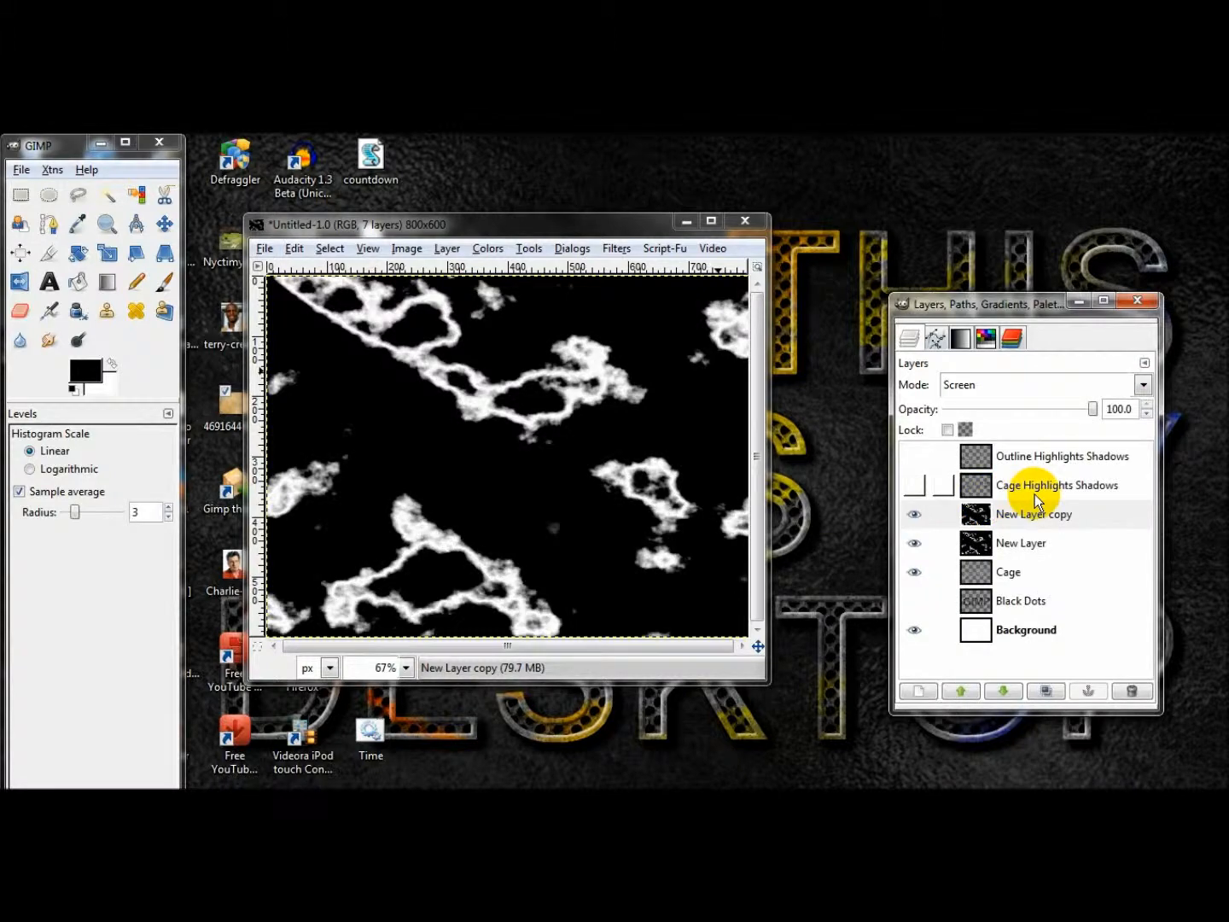
right_click(1022, 513)
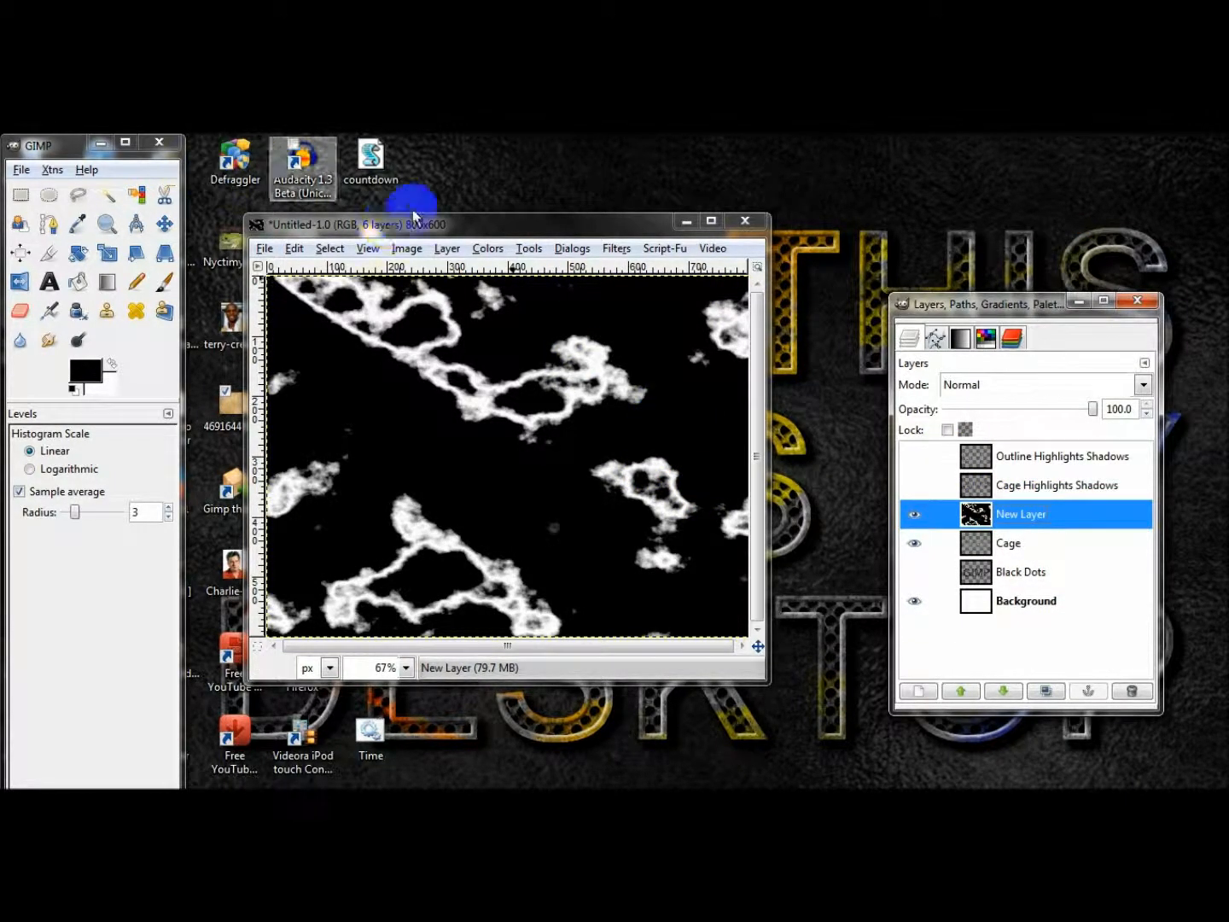
Add a white 800x600 layer above New Layer and render Difference Clouds with a new random seed and detail 15.
left_click(919, 691)
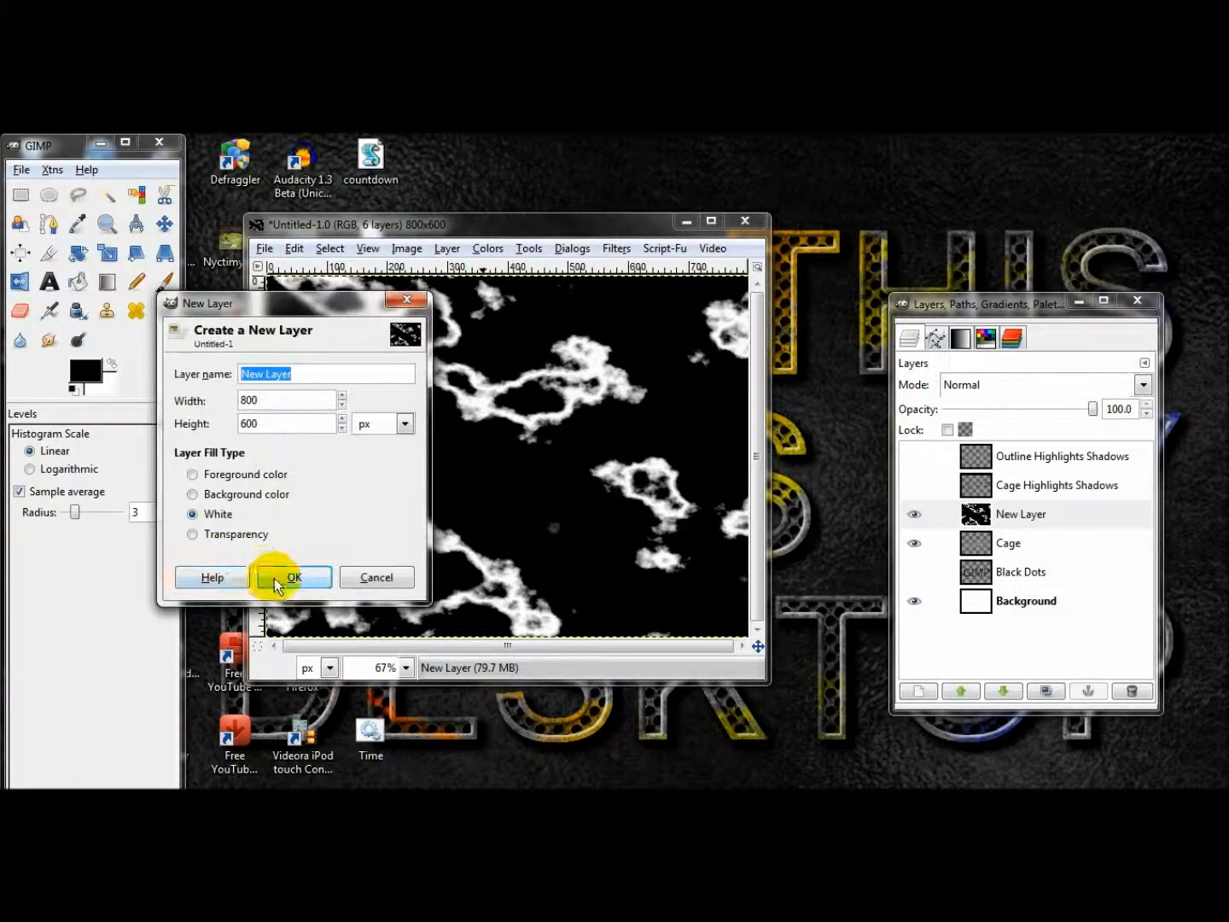
left_click(285, 574)
left_click(617, 249)
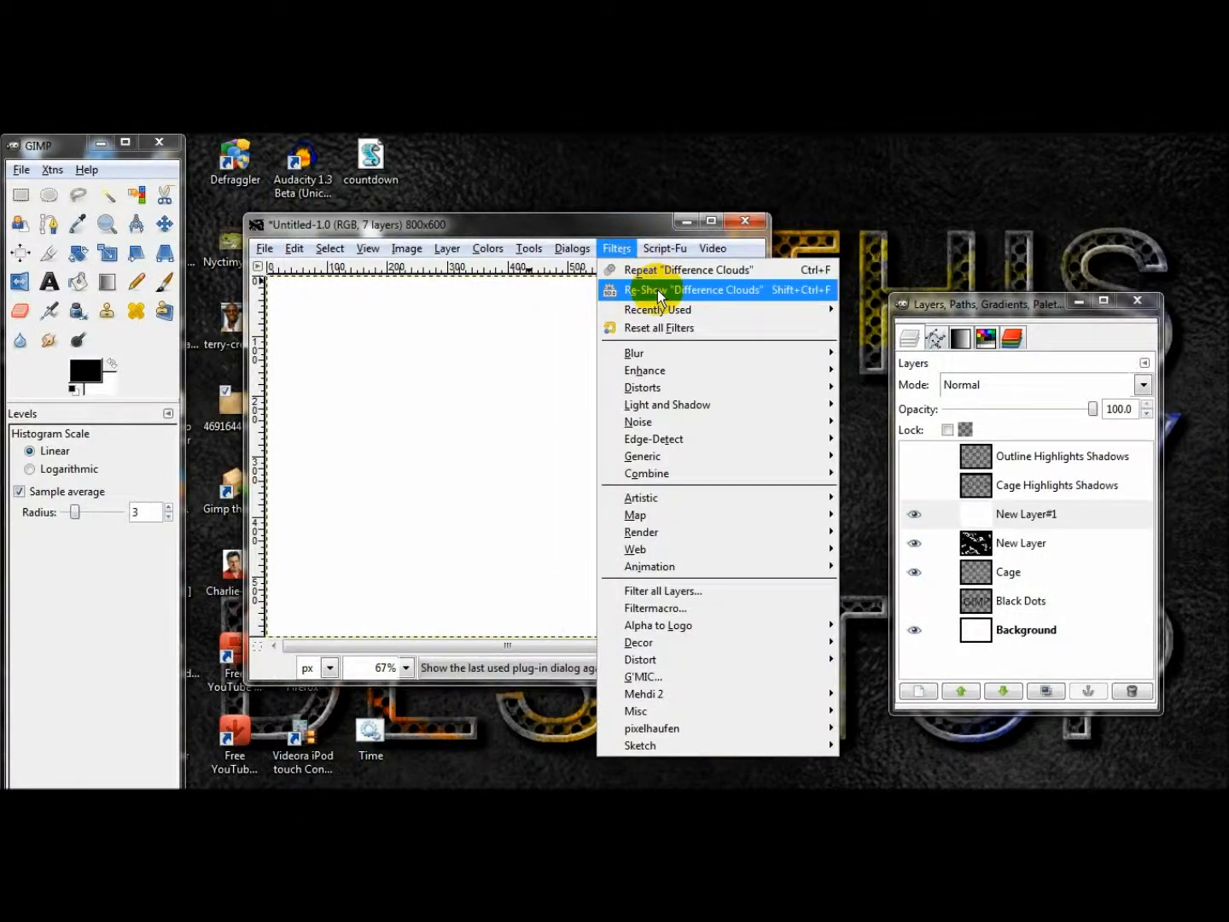
left_click(657, 289)
left_click(213, 381)
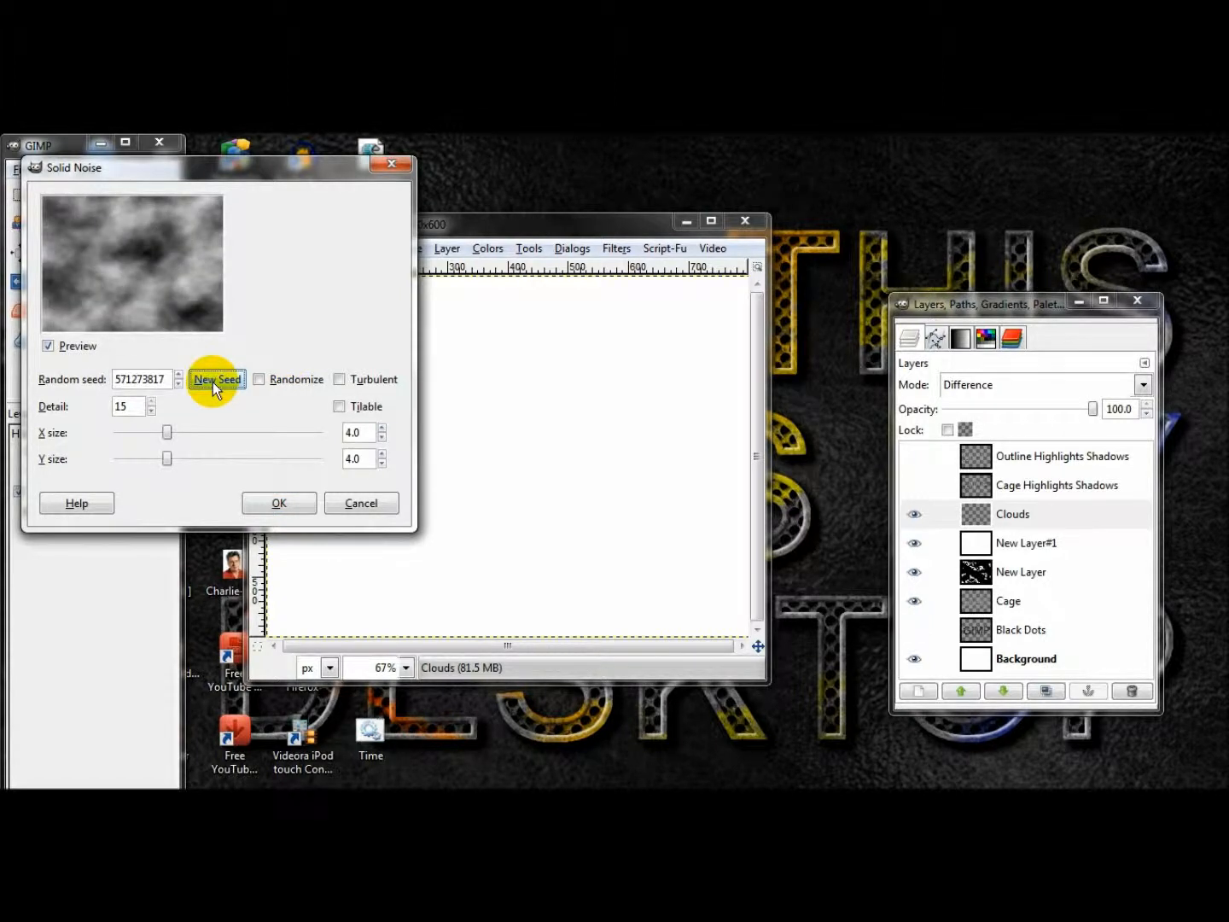
left_click(280, 503)
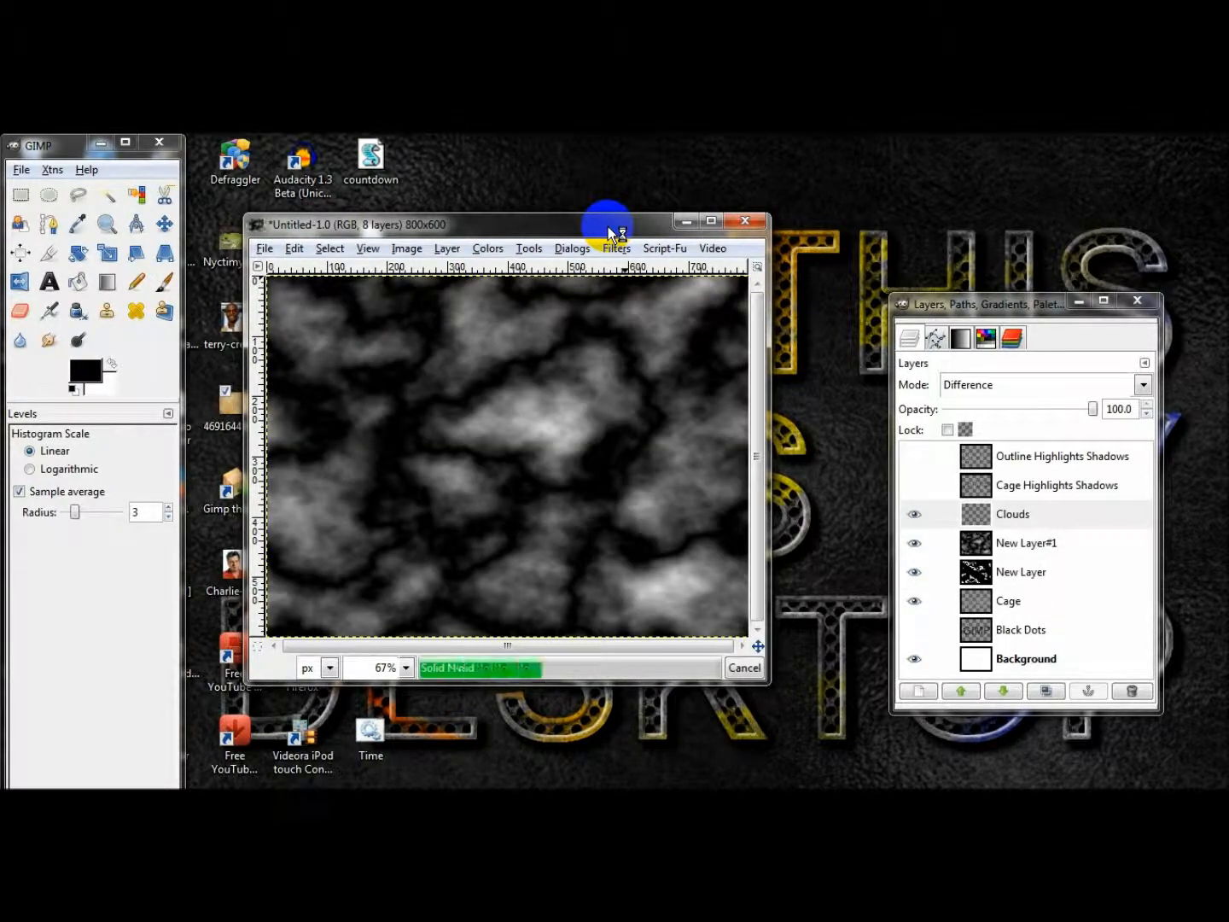
Invert New Layer#1's colors and set its Levels low input value to 200.
left_click(488, 248)
left_click(525, 473)
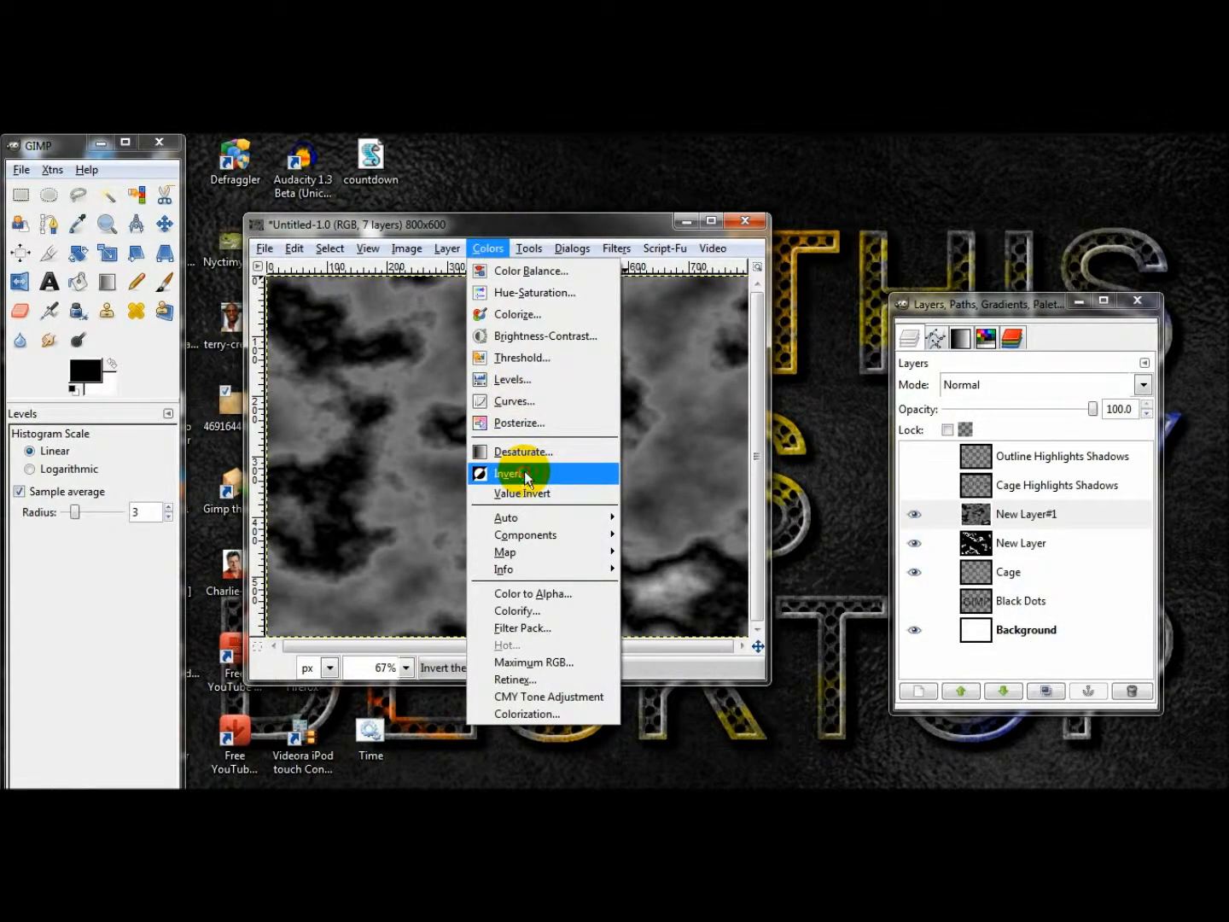
left_click(488, 248)
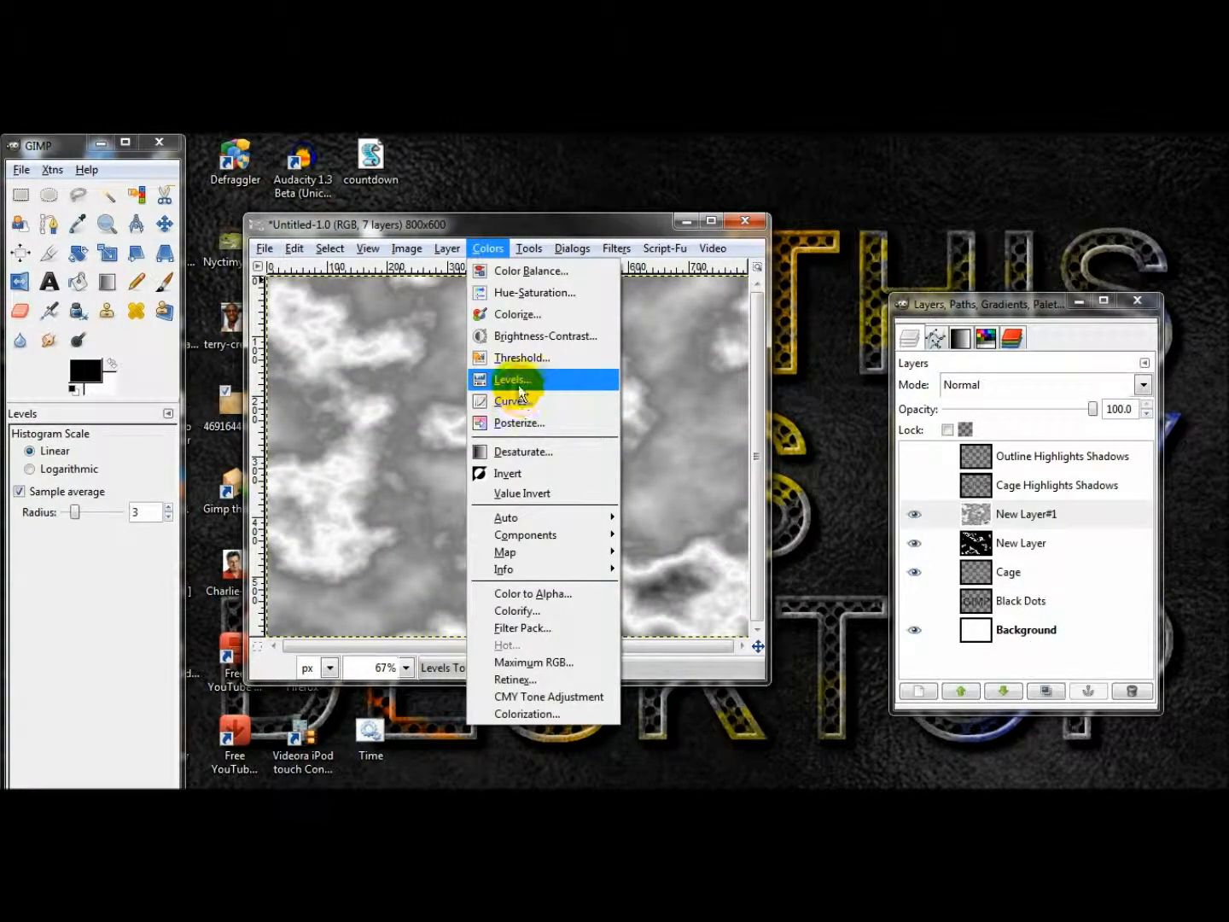
left_click(519, 387)
type("200")
left_click(530, 660)
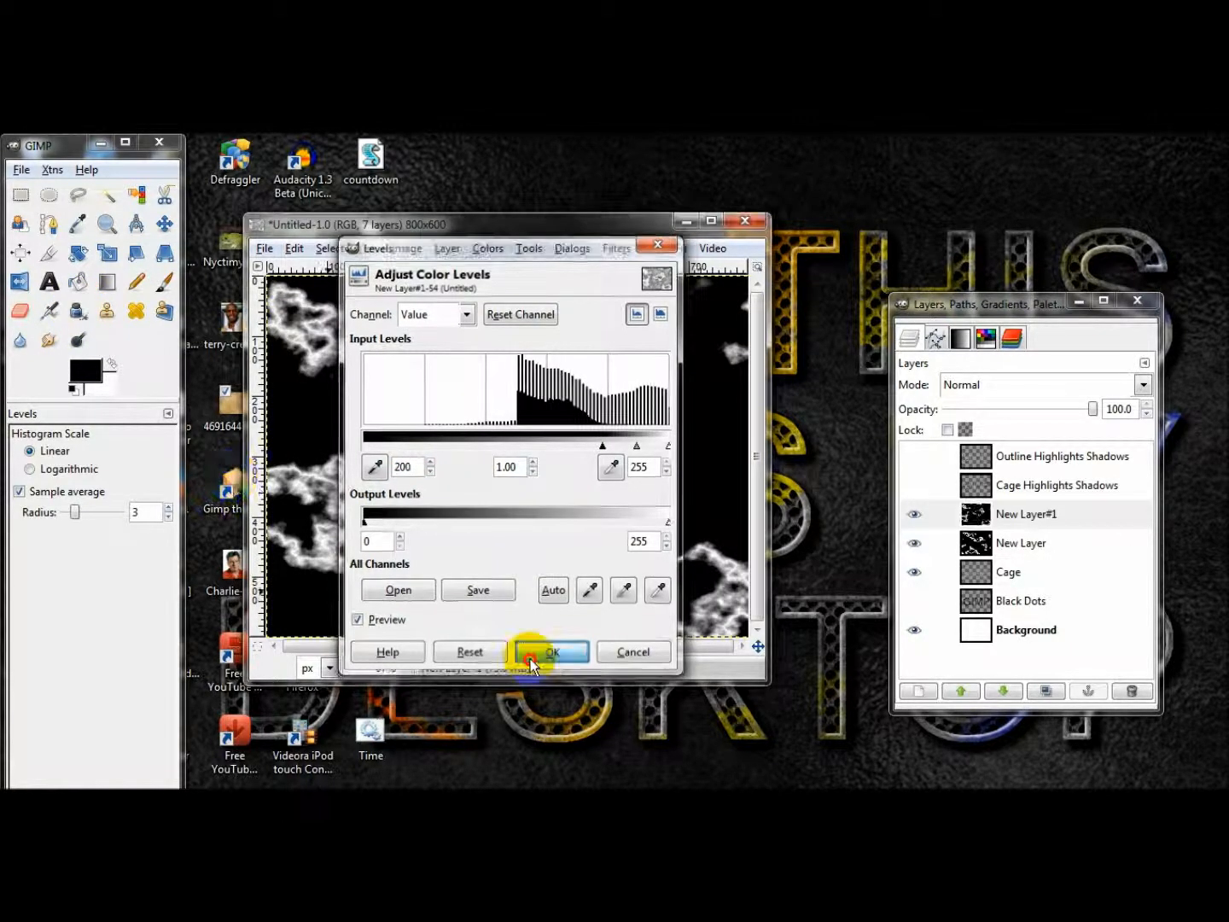
Duplicate New Layer#1, merge the copy down in Screen mode, and set the merged layer's mode to Screen.
left_click(1056, 690)
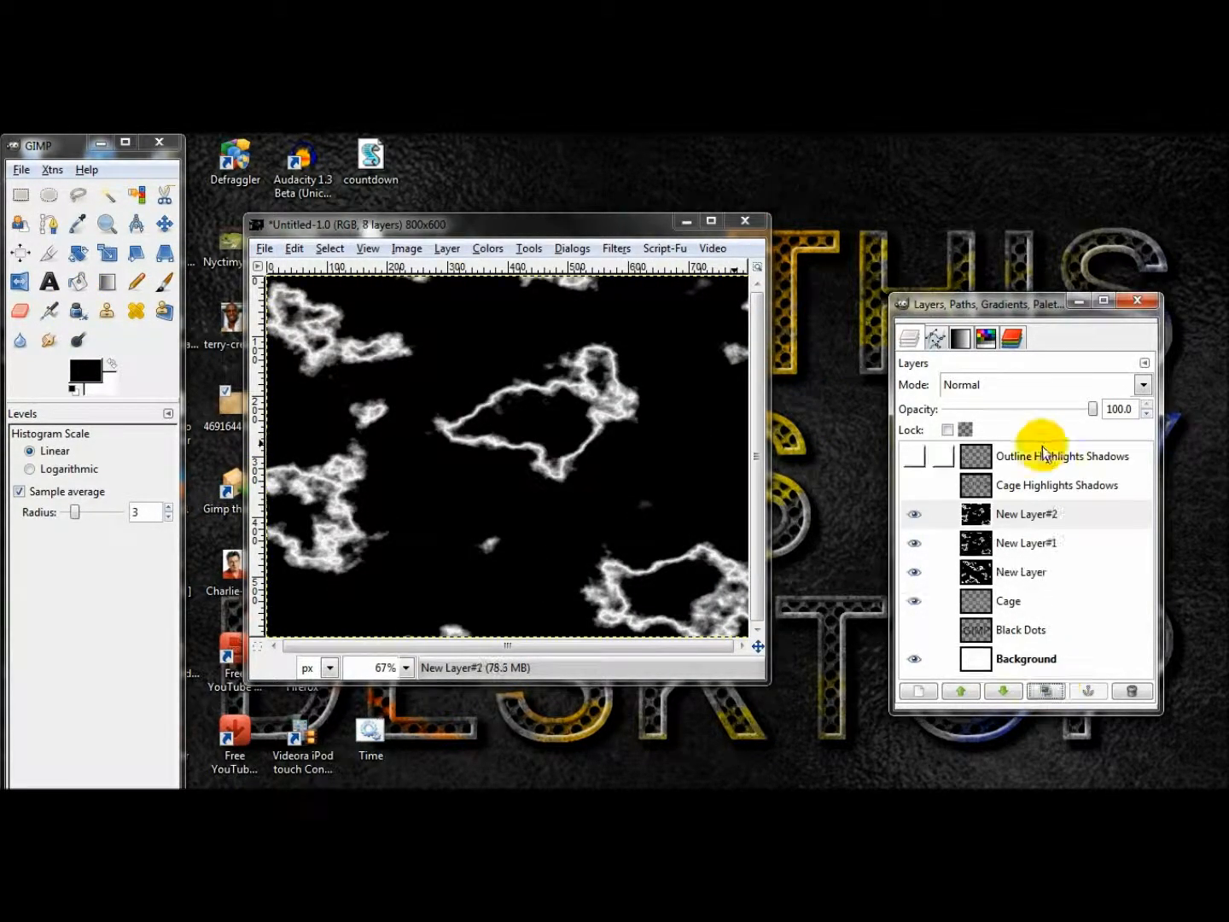
left_click(1033, 385)
left_click(989, 505)
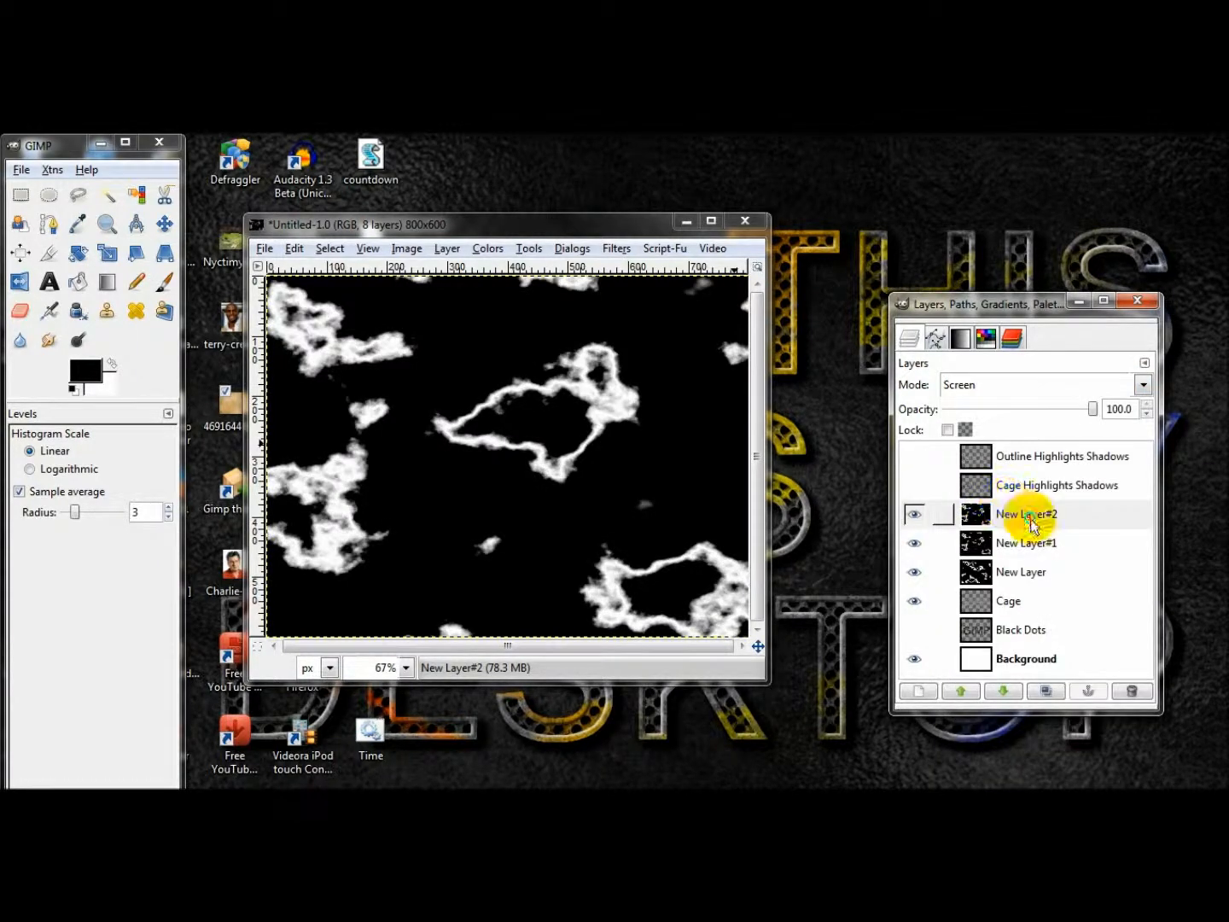
right_click(1034, 513)
left_click(1091, 229)
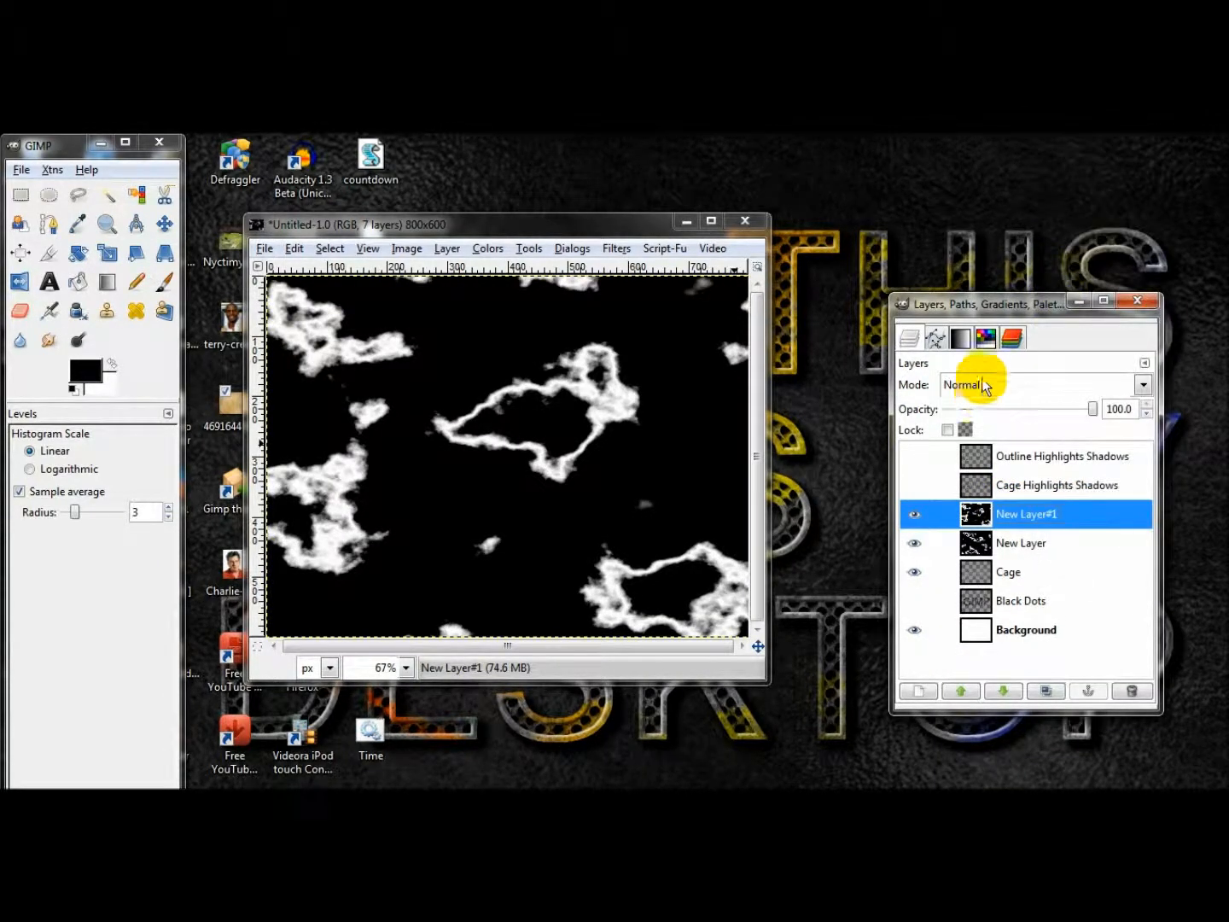
left_click(986, 387)
left_click(1004, 496)
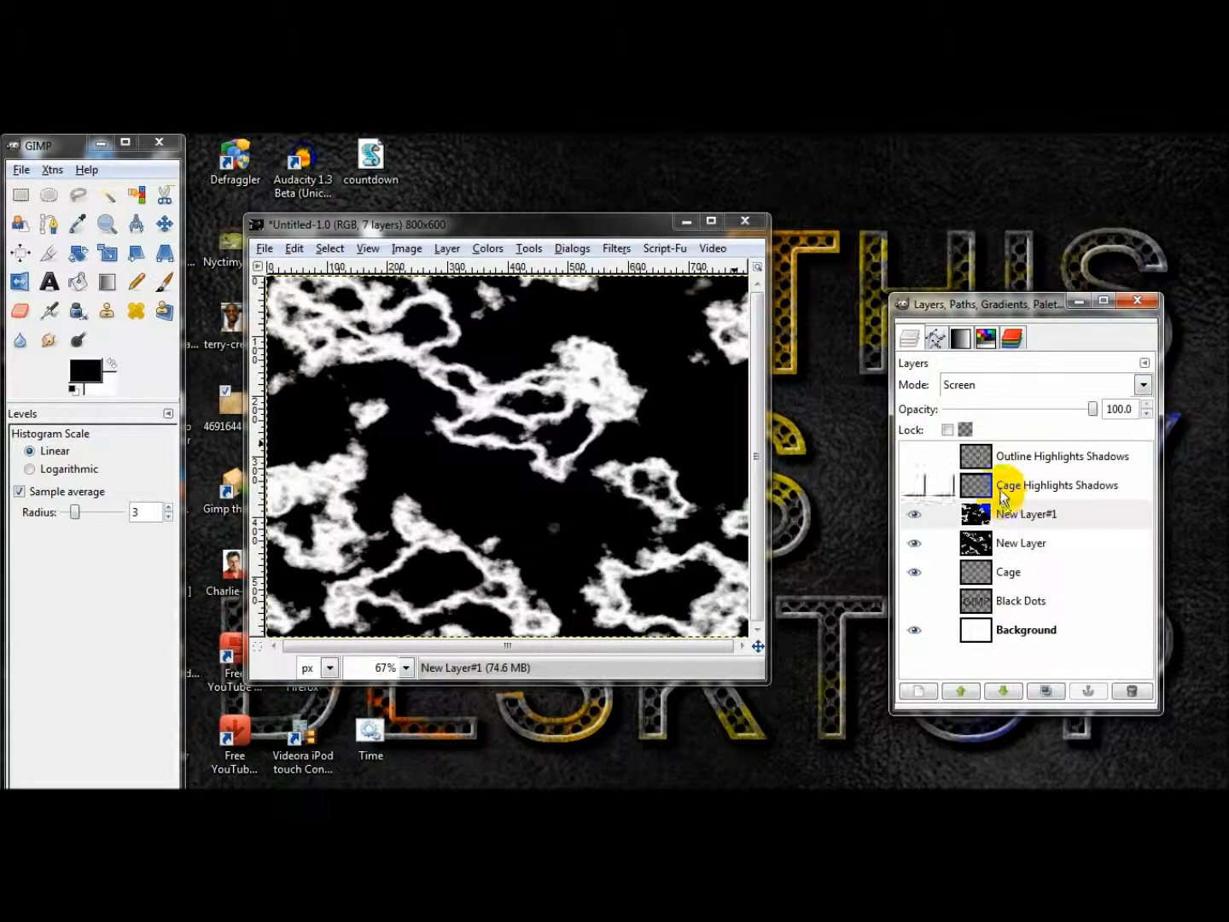
Try flipping New Layer#1 horizontally, flip it back, and flip the layer vertically instead.
left_click(17, 284)
left_click(552, 405)
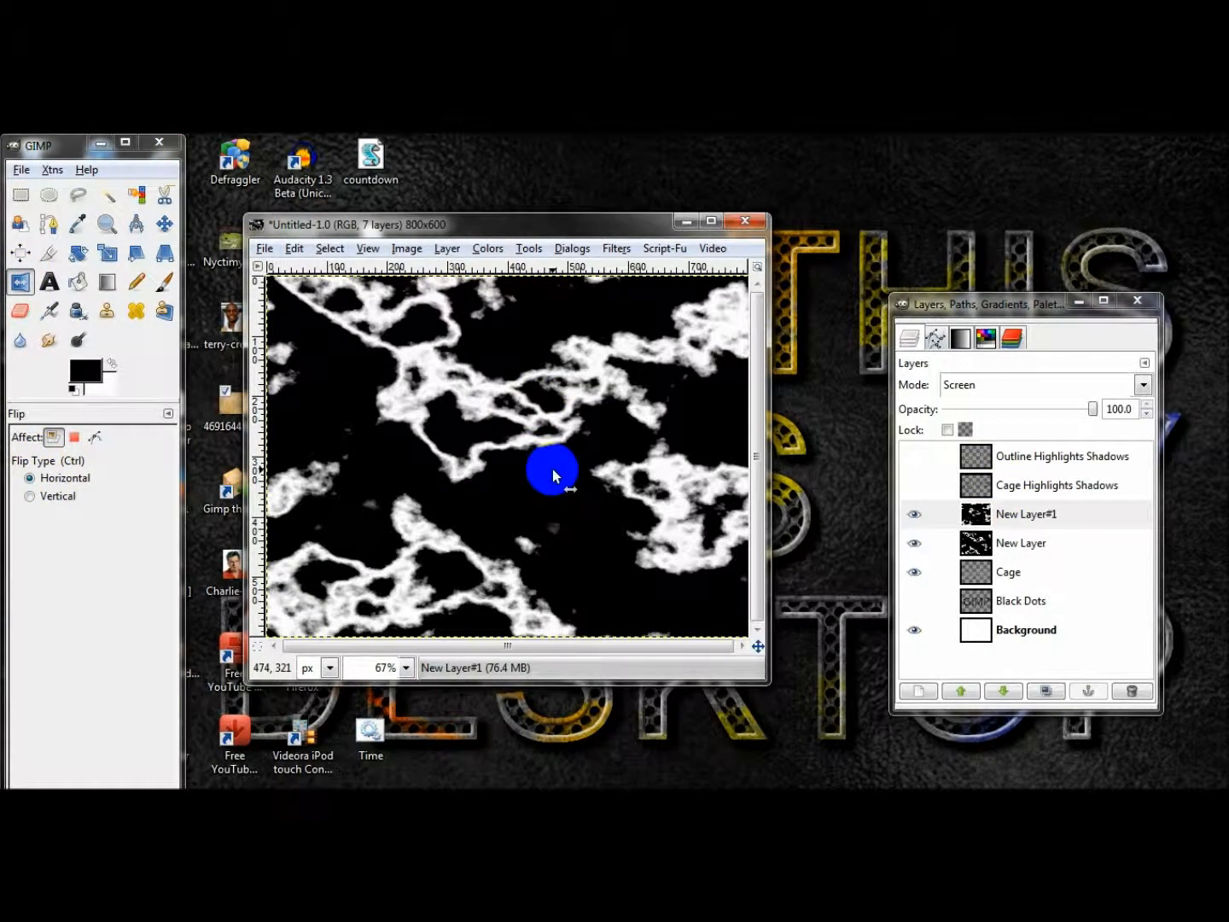
left_click(519, 449)
left_click(46, 494)
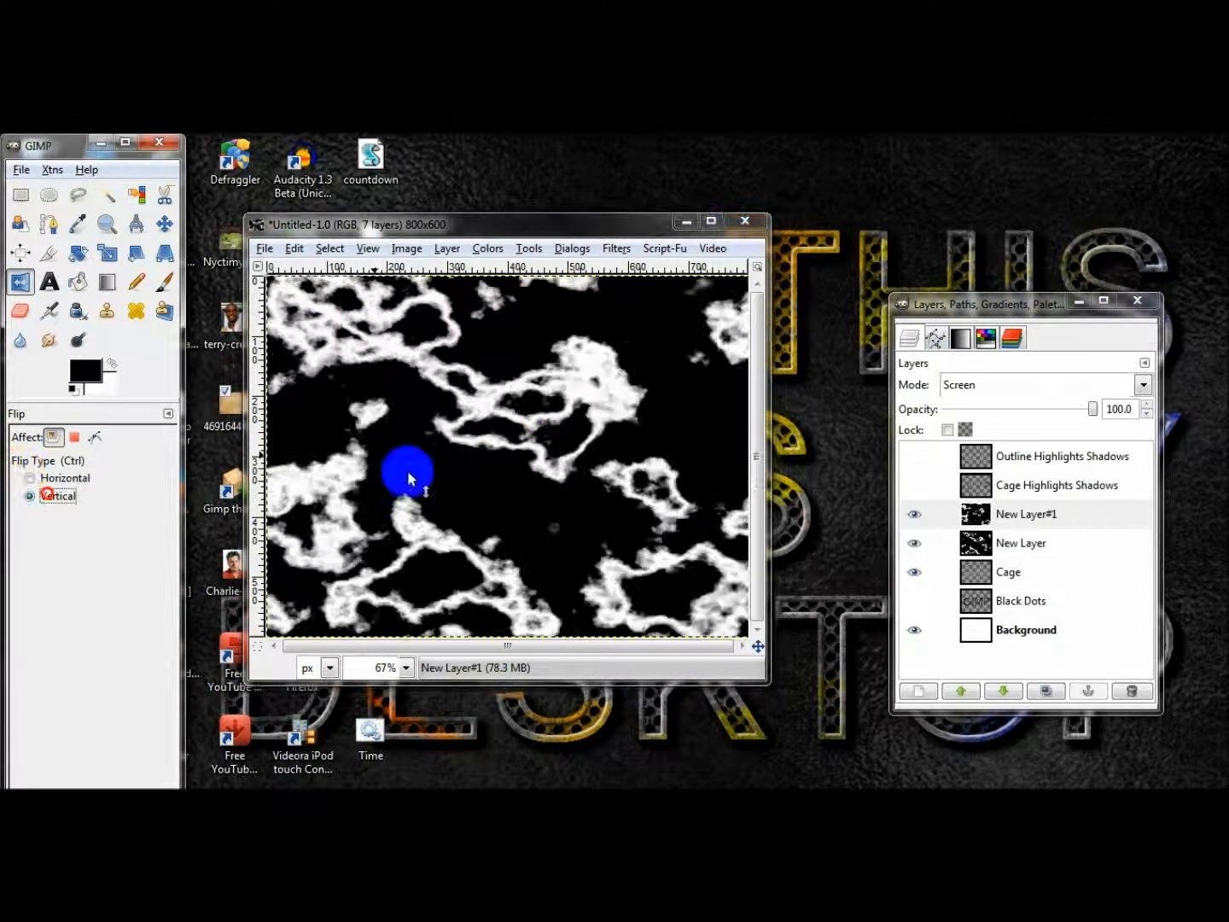
left_click(536, 458)
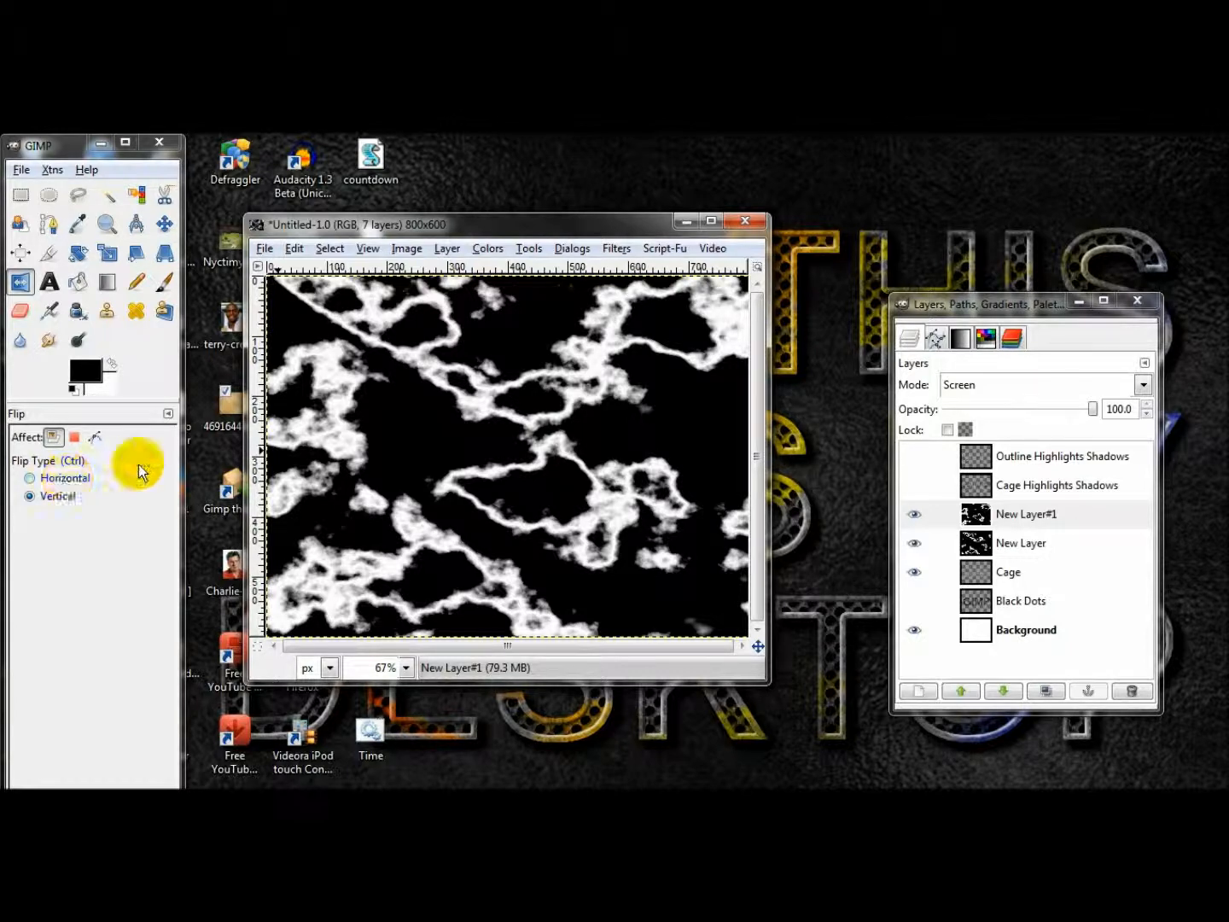
Flip New Layer#1 horizontally and merge it down into New Layer.
left_click(57, 481)
left_click(577, 470)
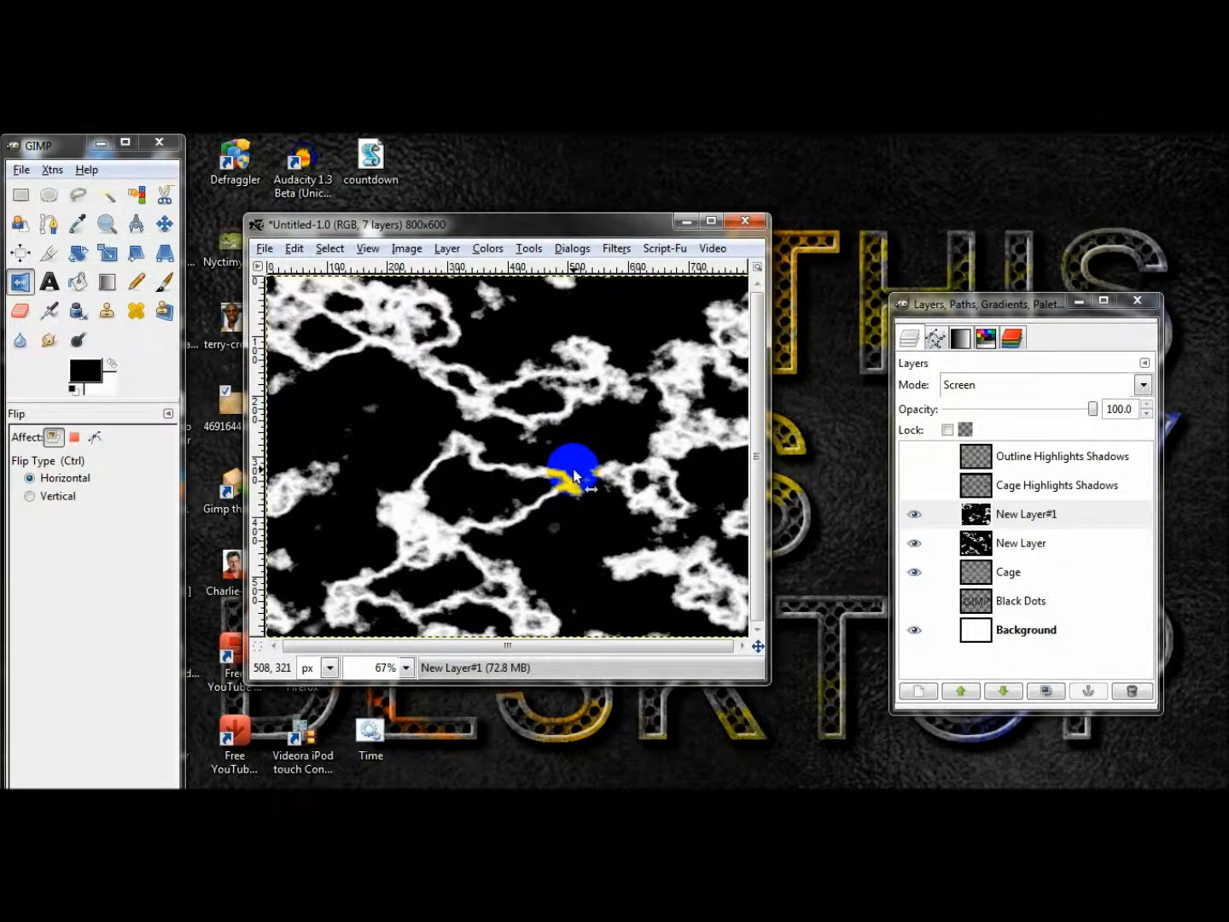
right_click(1037, 515)
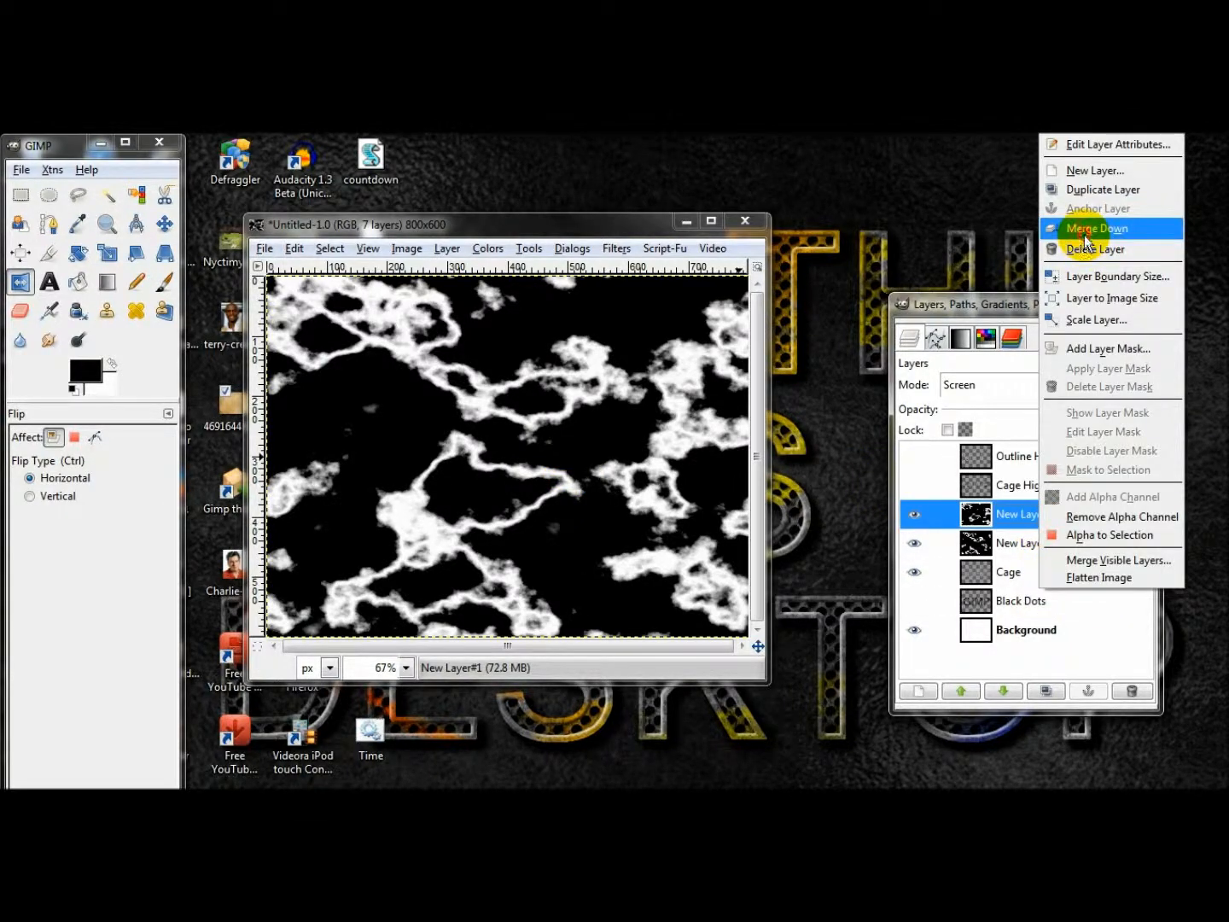
left_click(1084, 228)
left_click(913, 514)
left_click(913, 515)
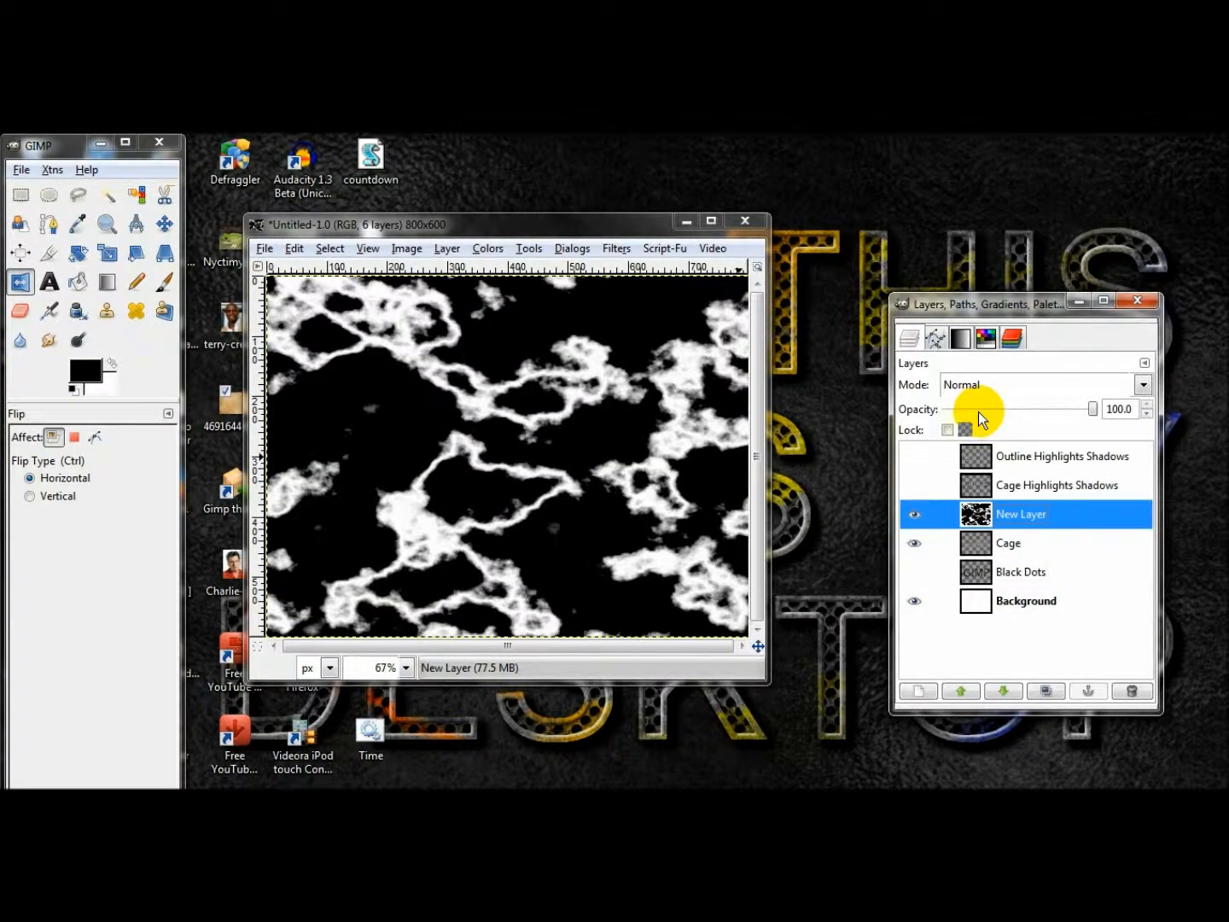
Rotate New Layer by -38.16 degrees about its center at 60 opacity, and restore its opacity to 100.
left_click(973, 409)
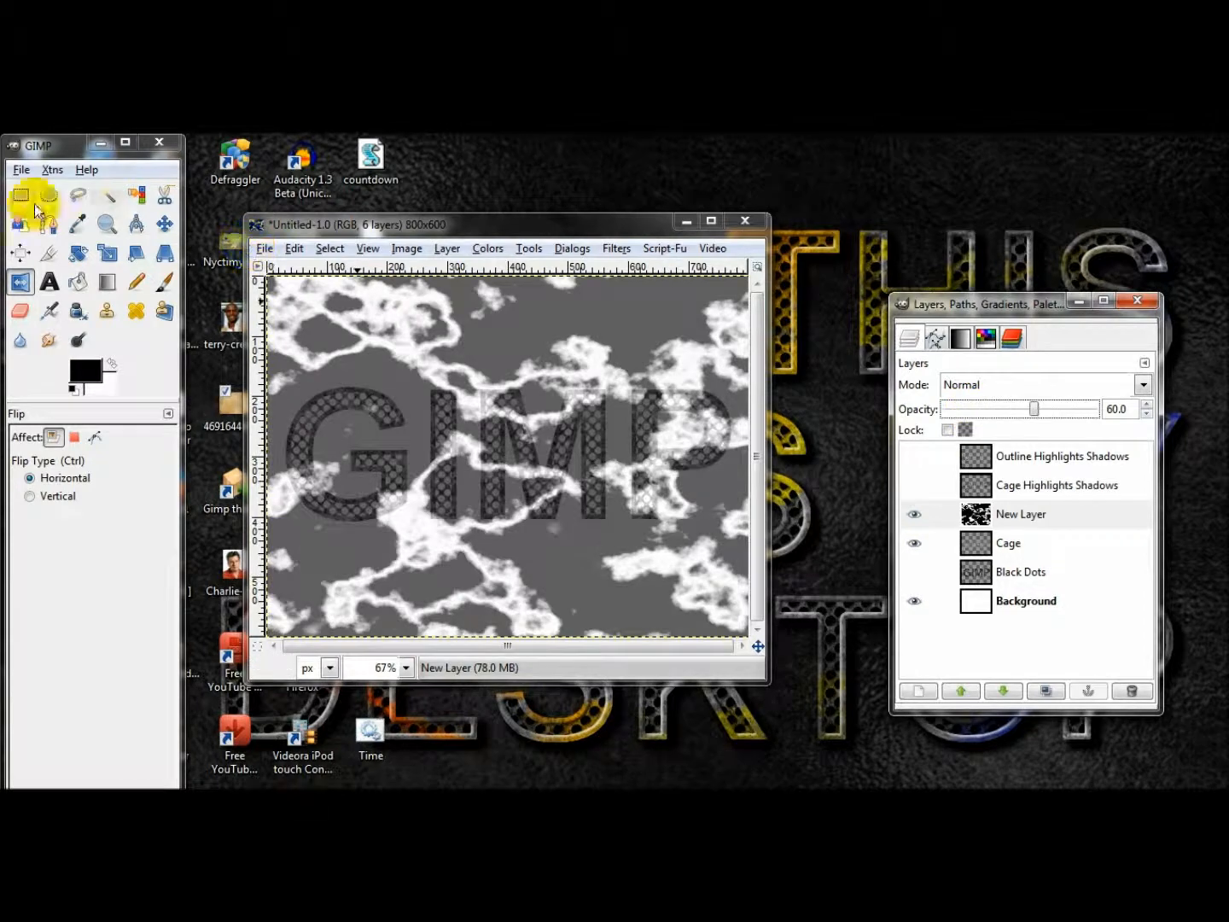
left_click(78, 253)
left_click_drag(303, 301, 250, 455)
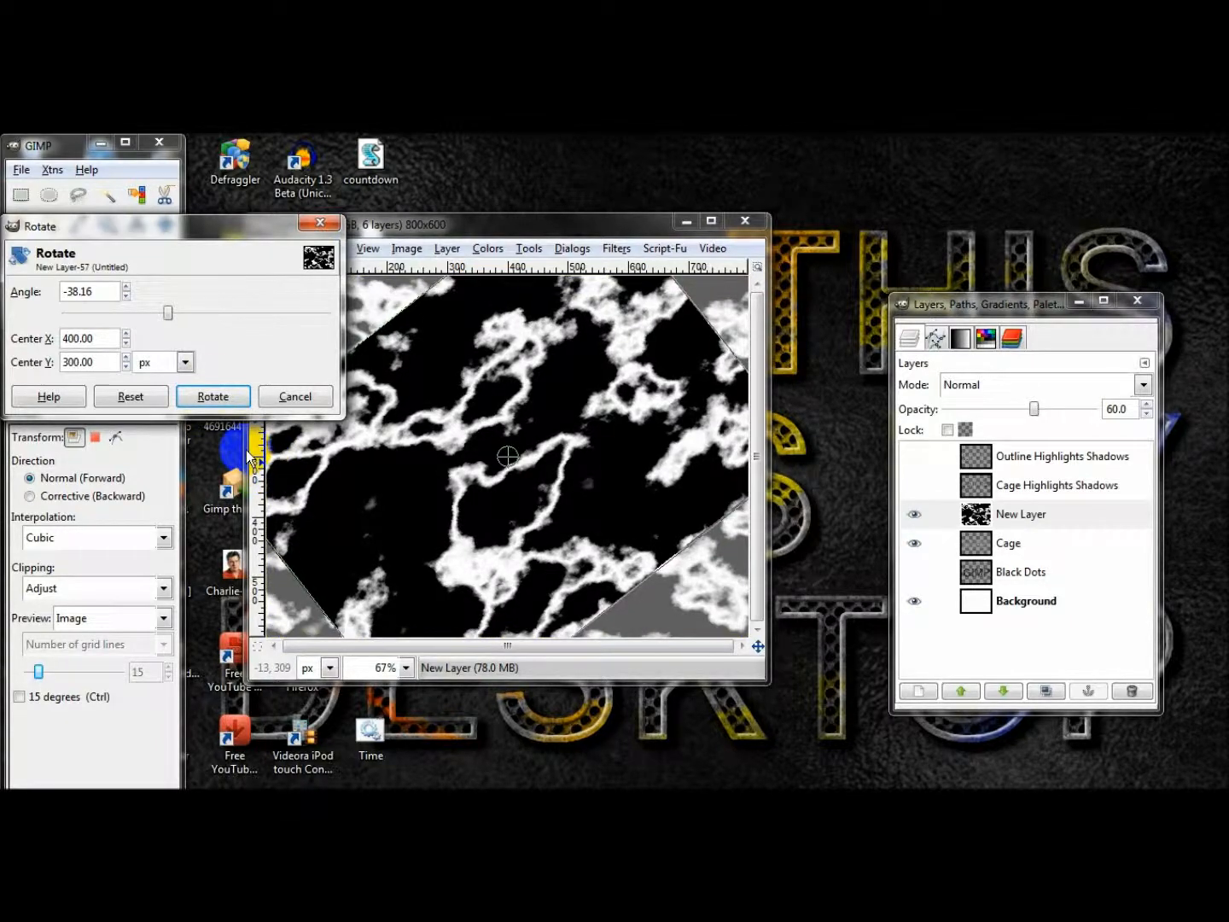
left_click(213, 396)
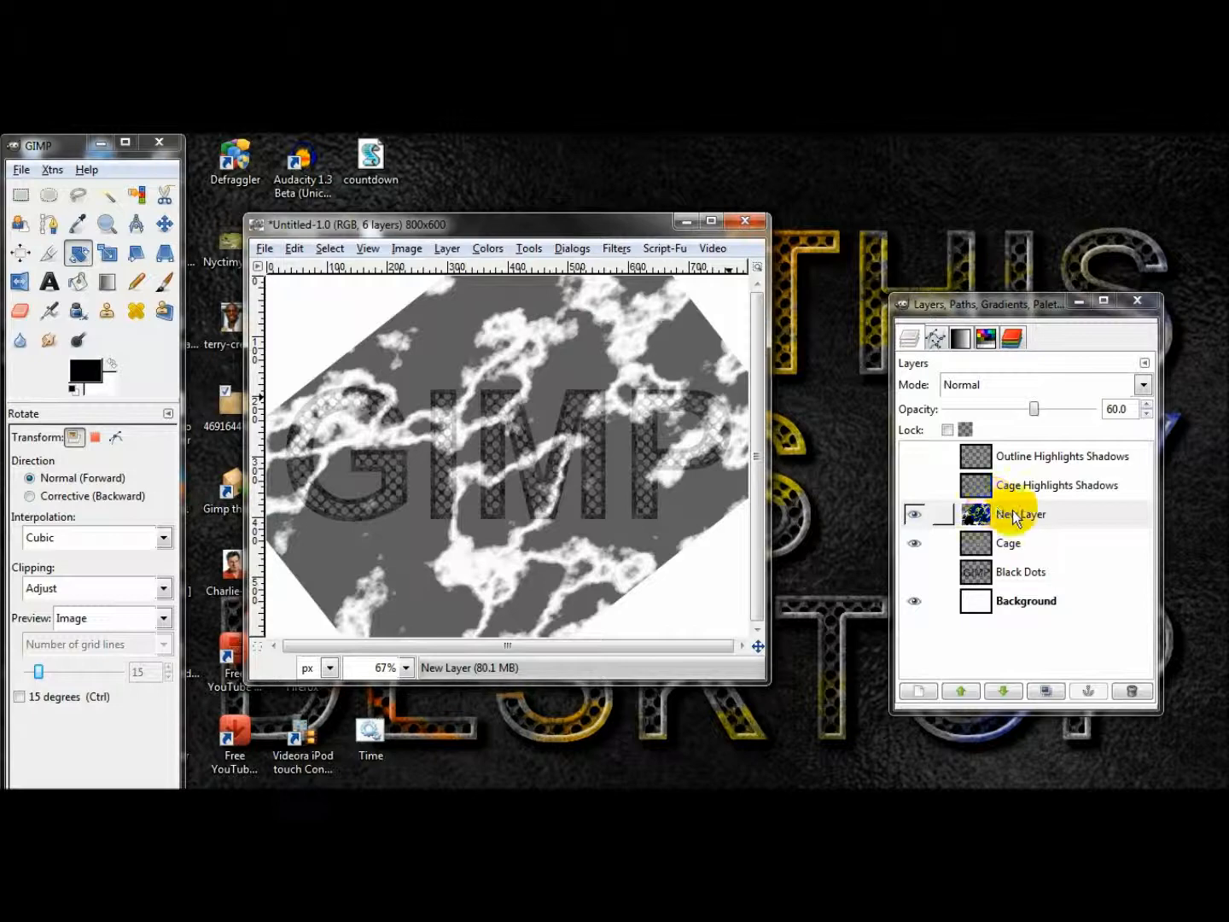
left_click_drag(1034, 409, 1196, 409)
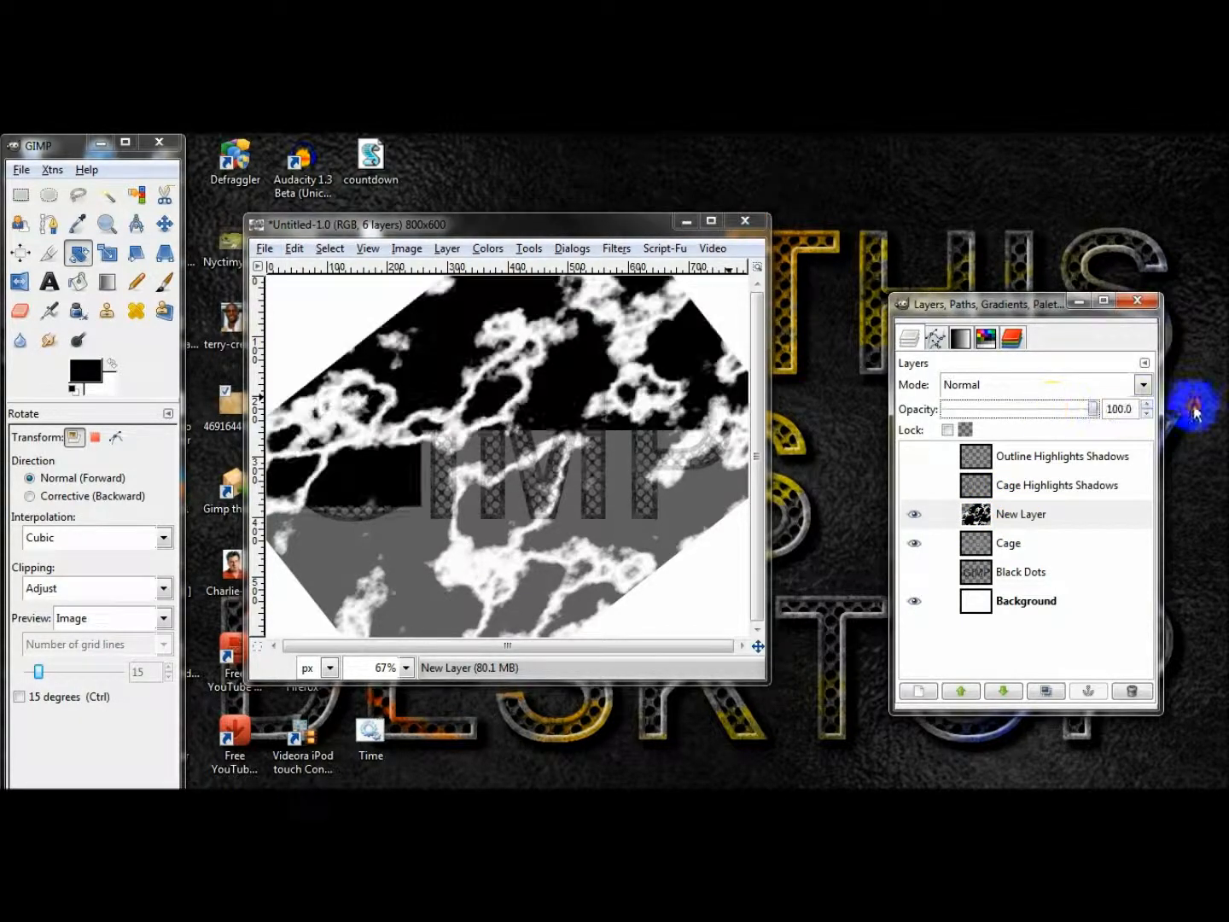
Fit New Layer to the image size and convert its black color to alpha.
right_click(1037, 511)
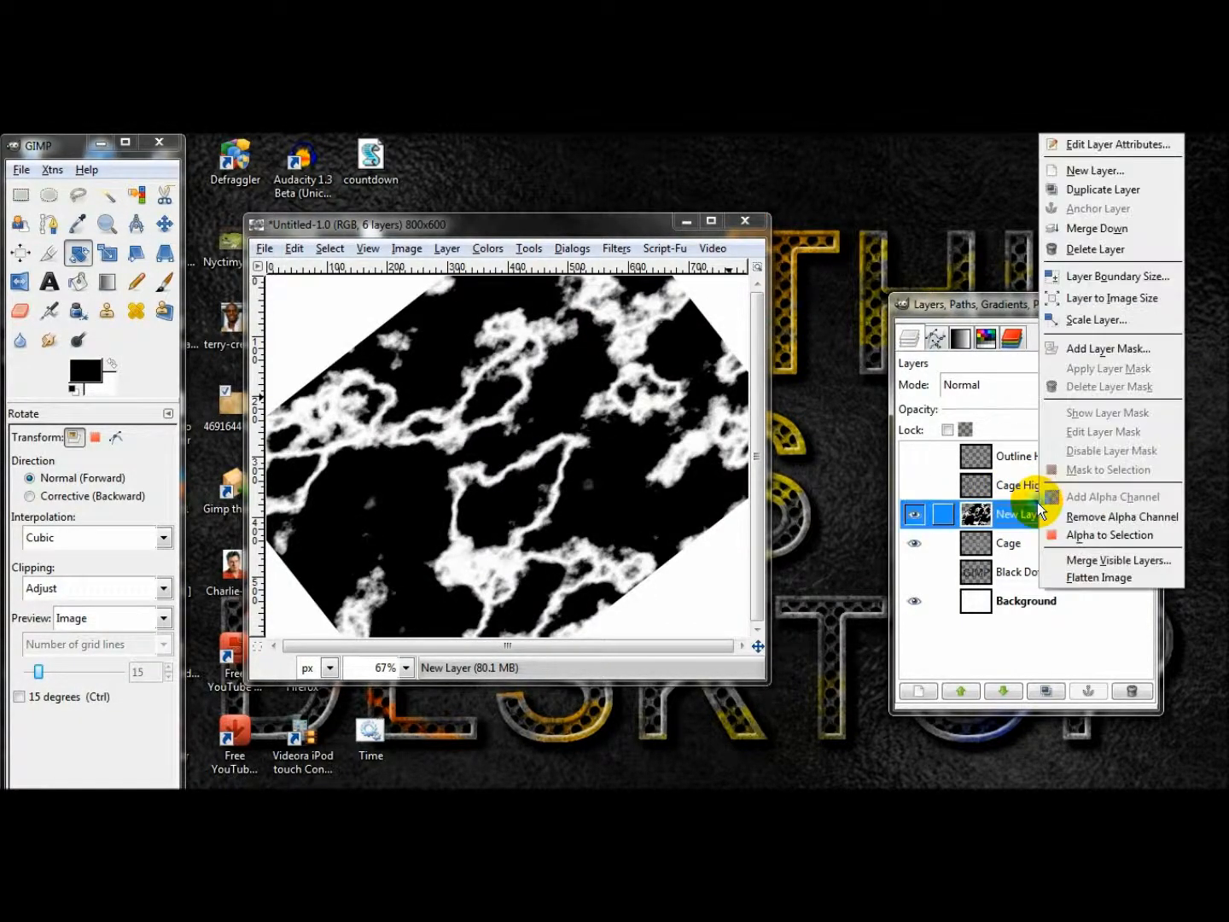
left_click(1105, 296)
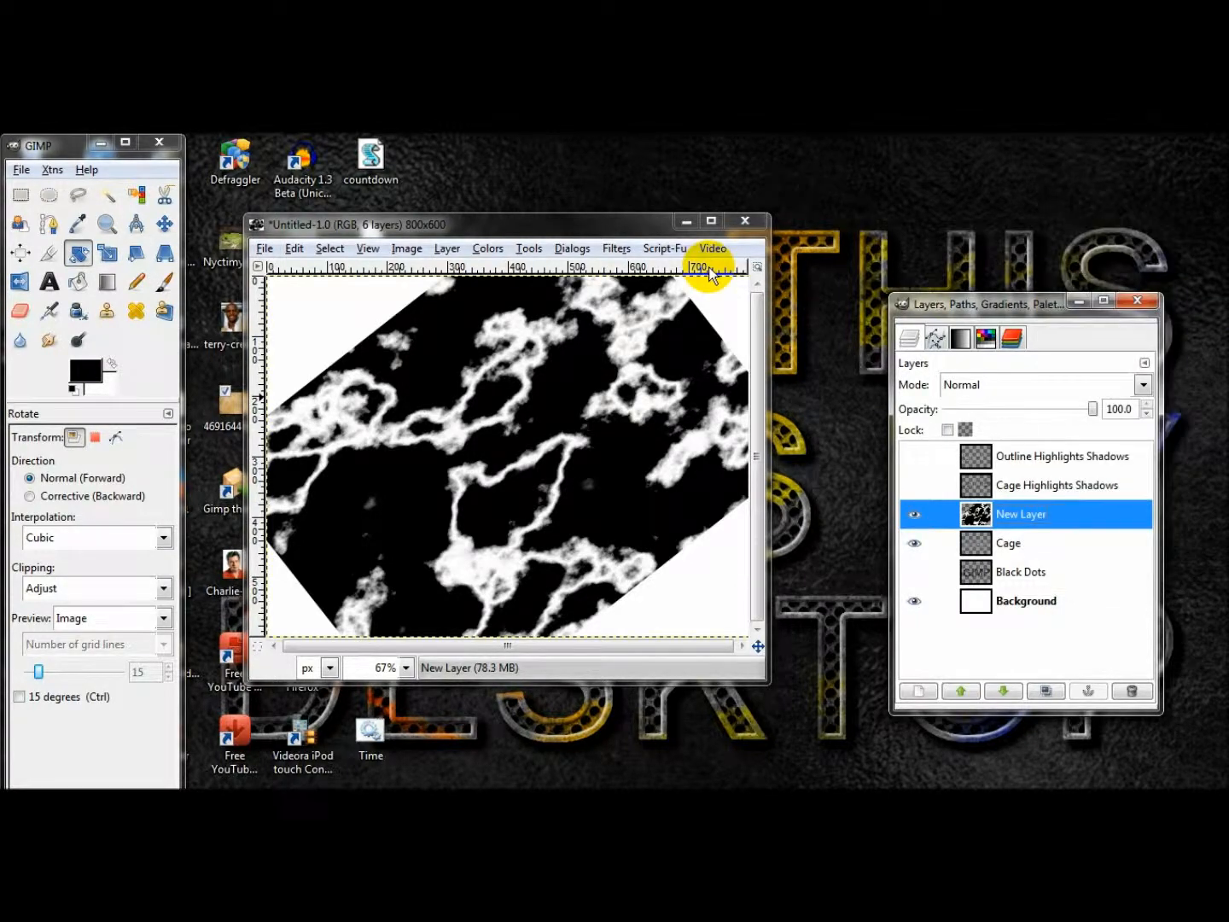
left_click(503, 256)
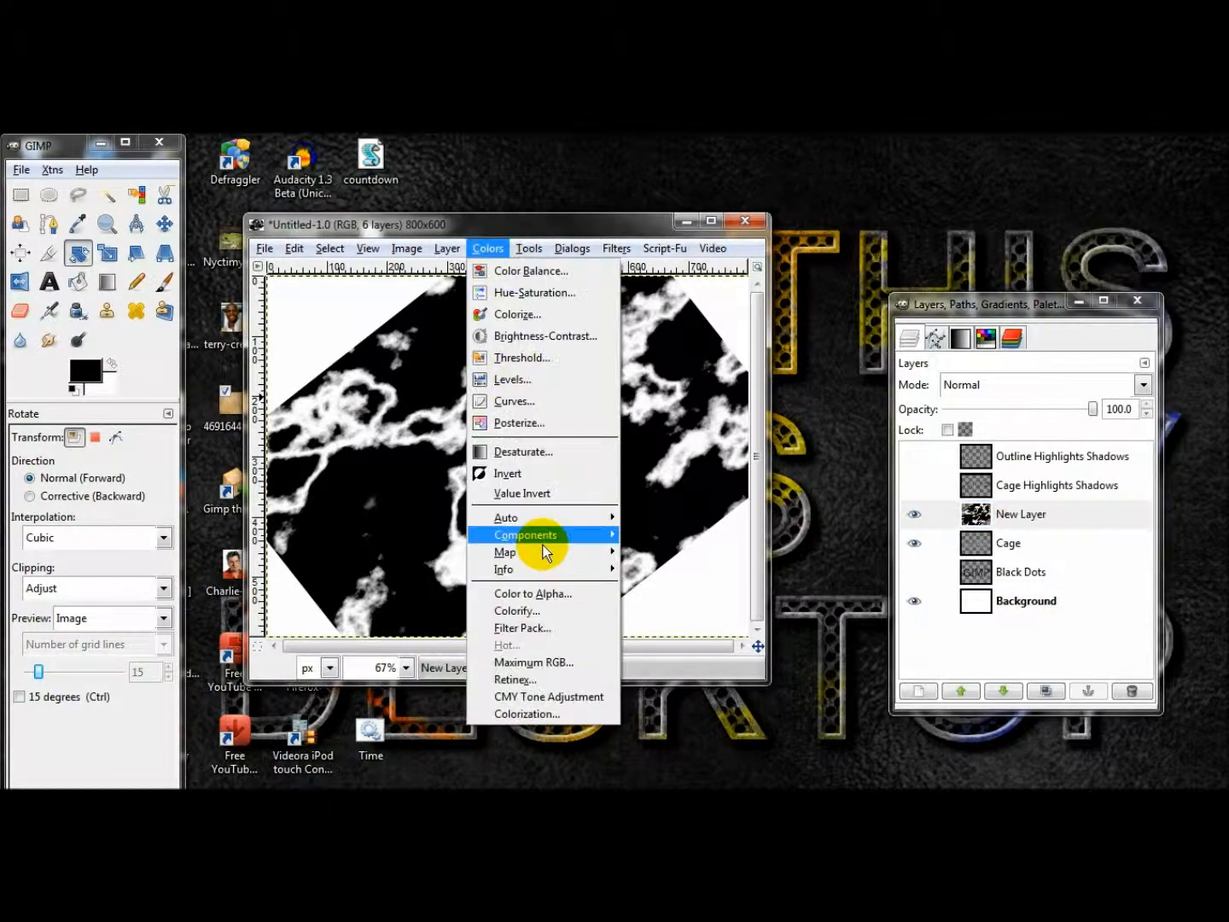
left_click(550, 590)
left_click(206, 535)
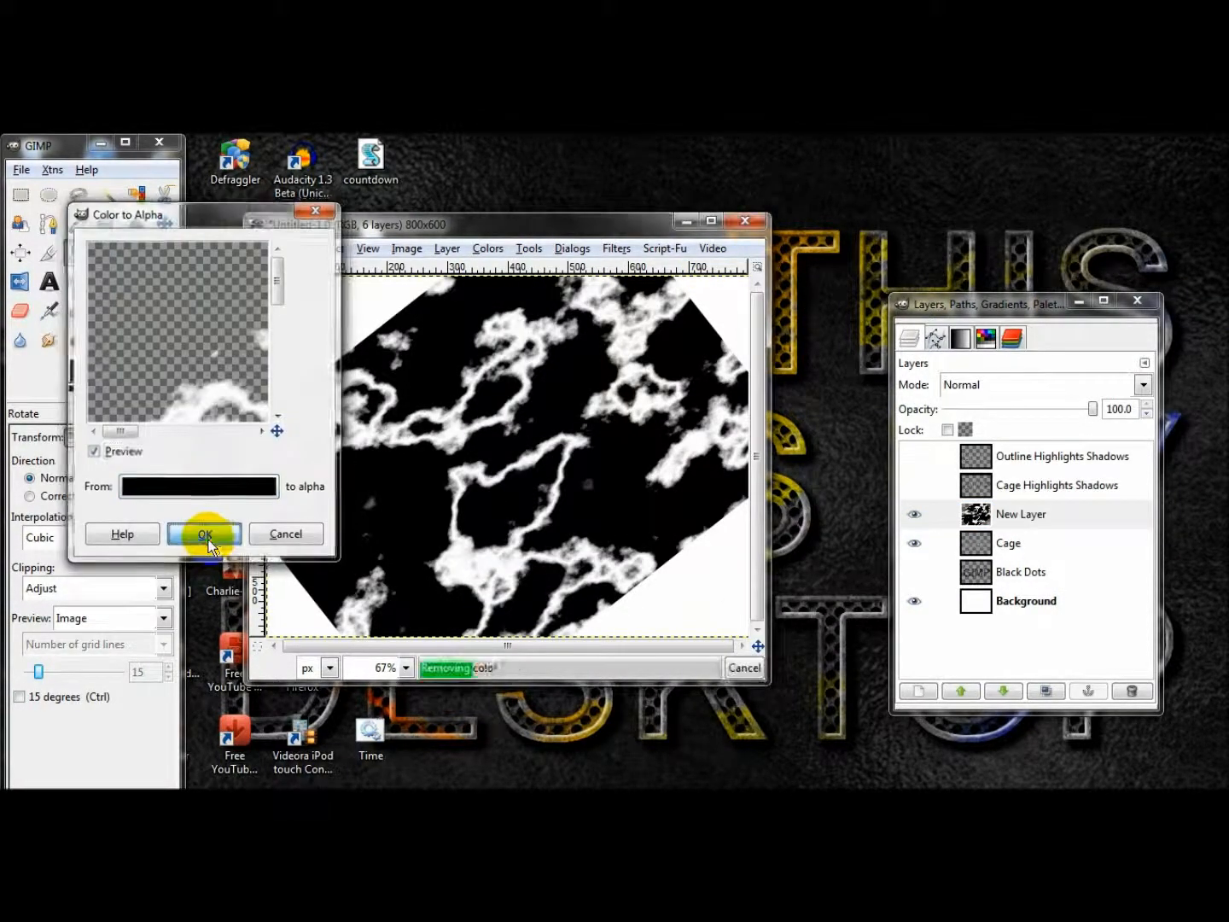
Delete the parts of New Layer outside the Cage layer's opaque area, and clear the selection.
right_click(1010, 541)
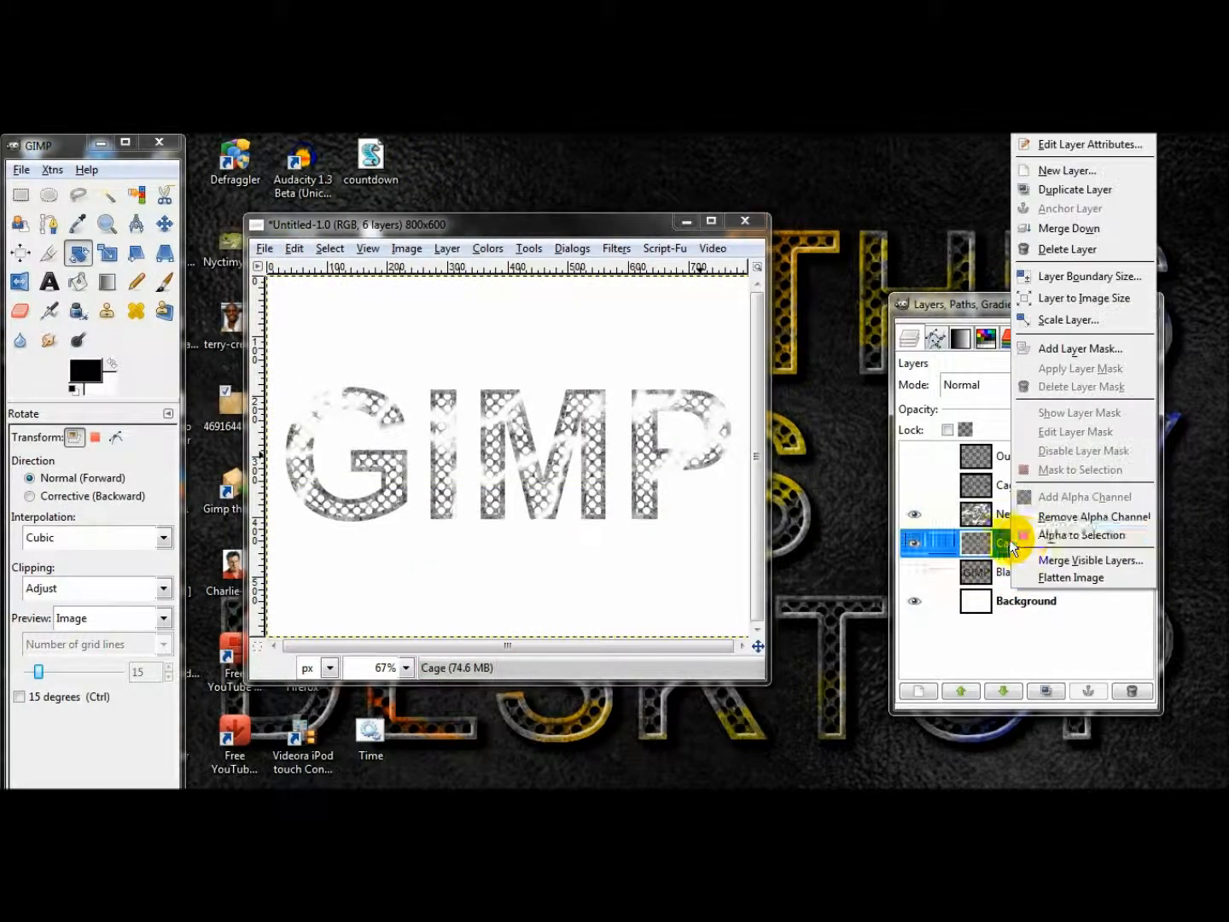
left_click(1051, 534)
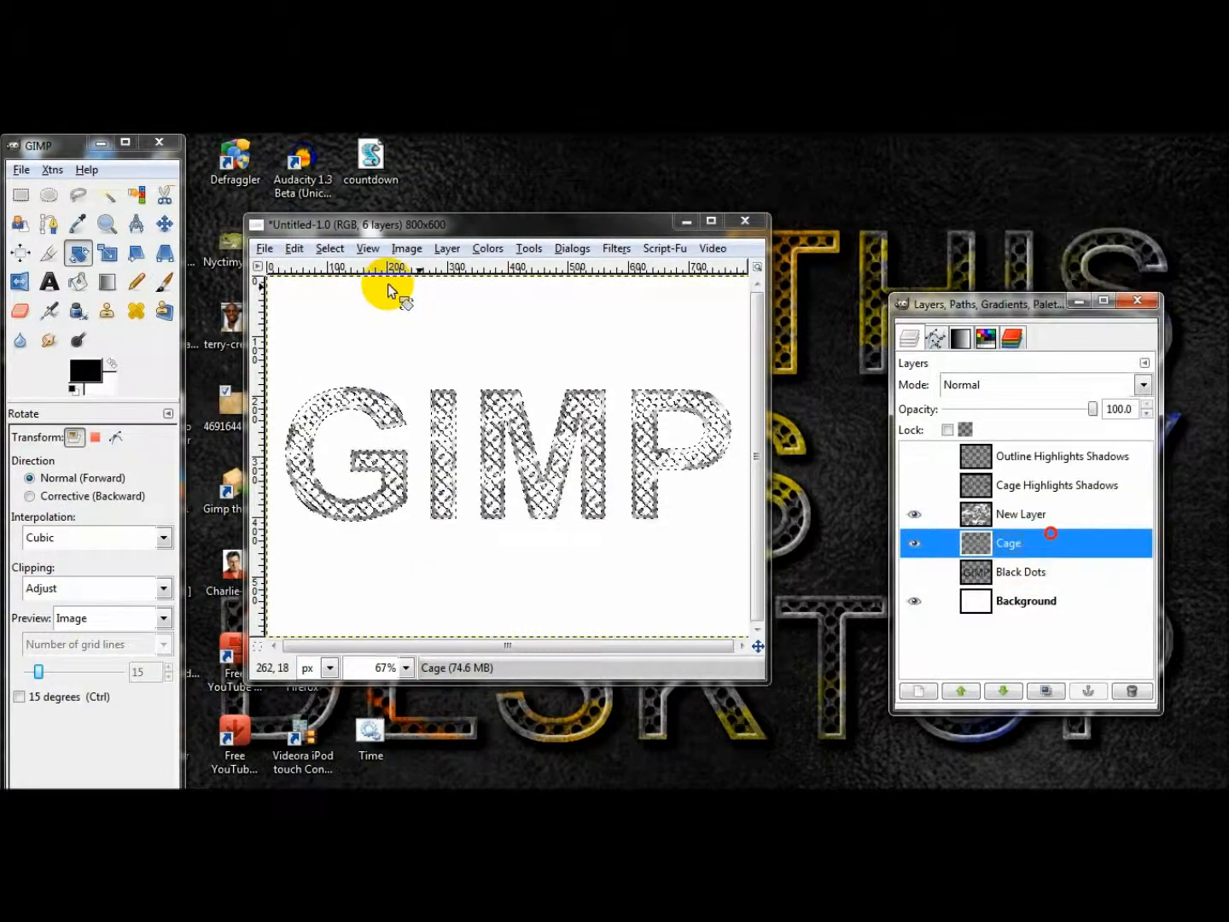
left_click(329, 249)
left_click(357, 317)
left_click(944, 512)
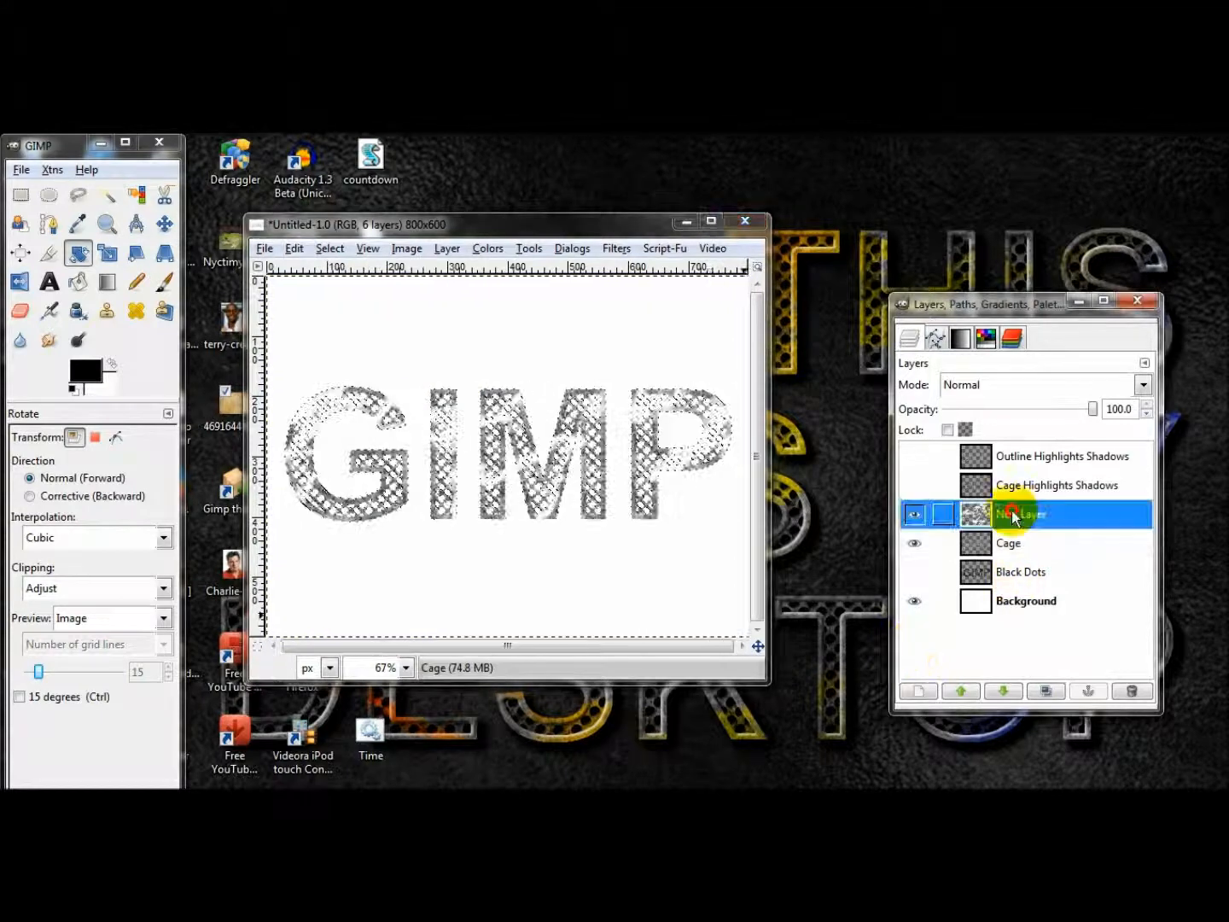
key("Delete")
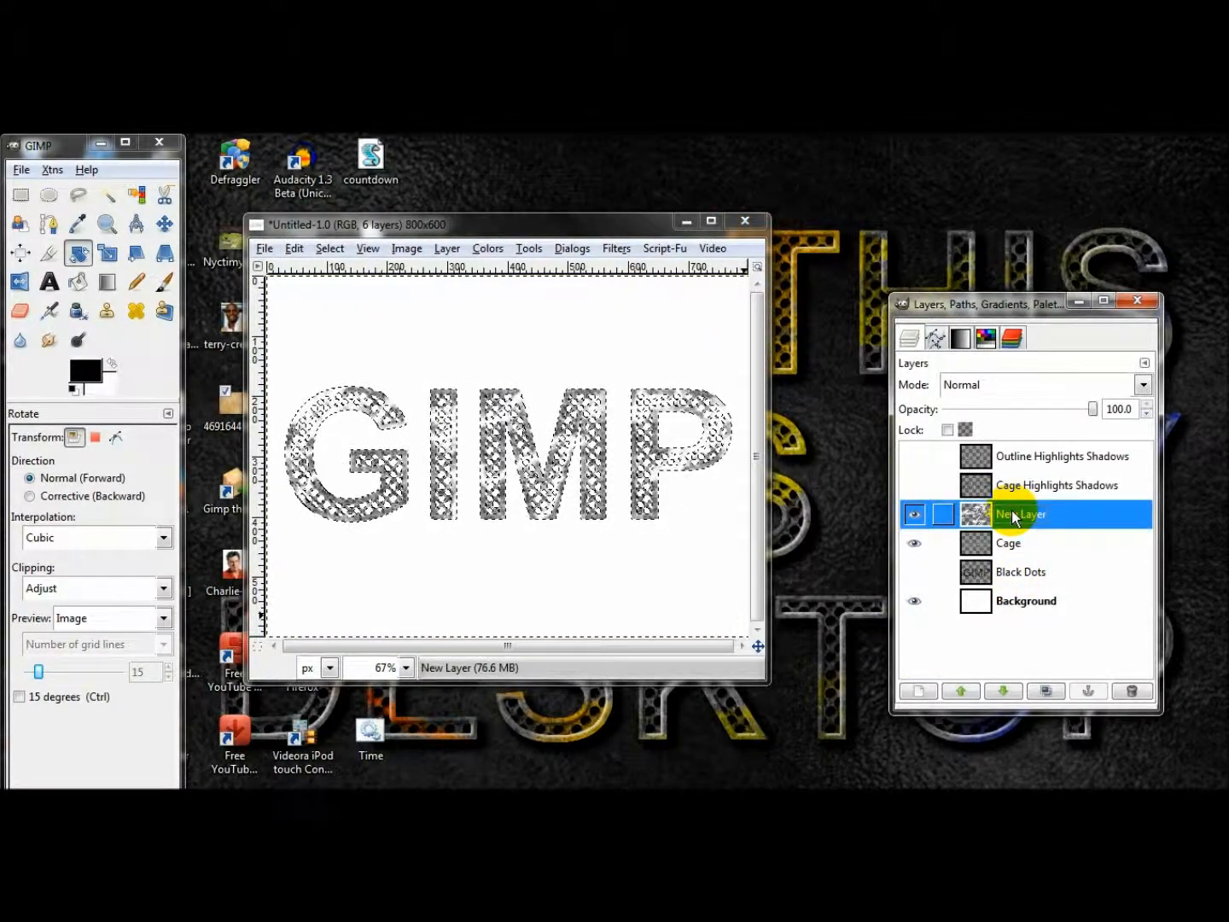
key("ctrl+shift+a")
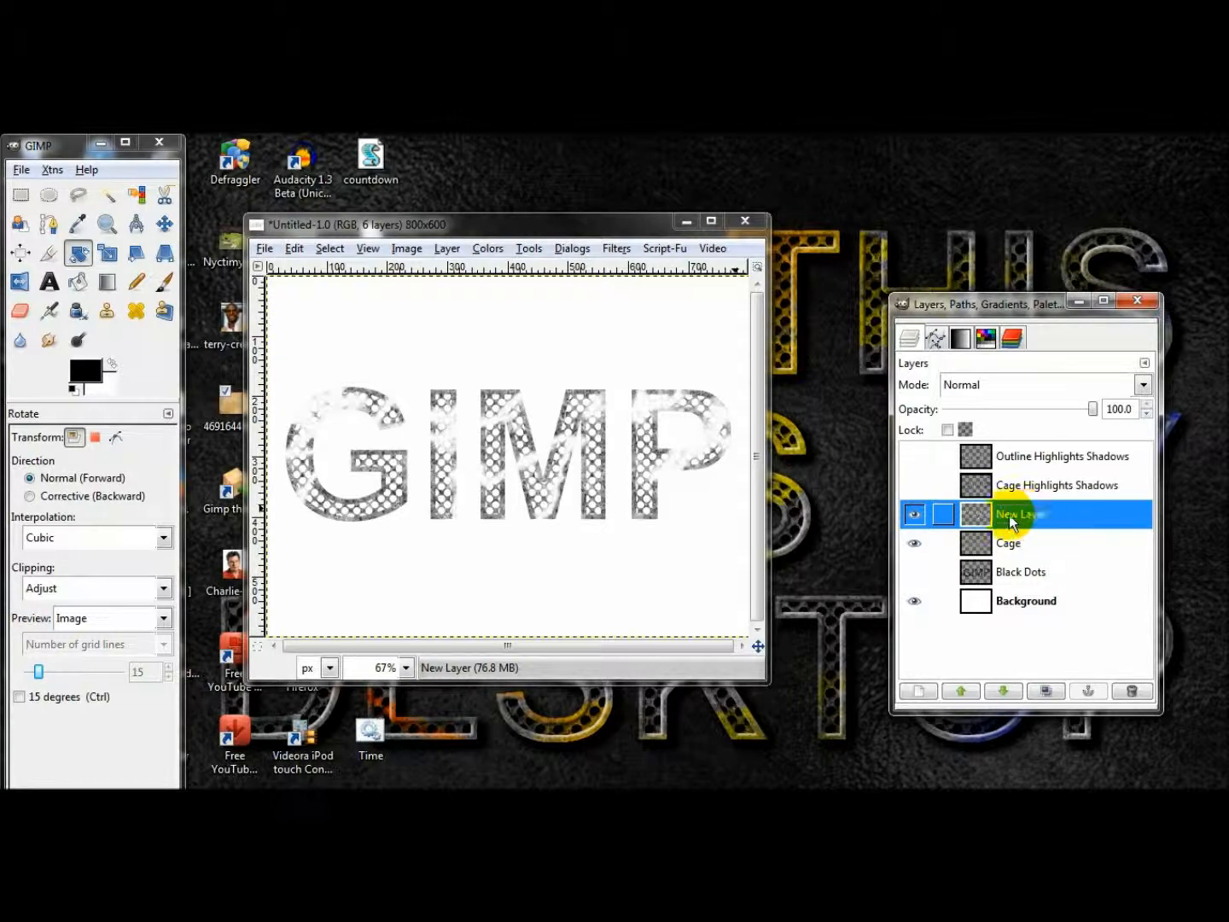
Fill New Layer's opaque pixels with a linear Romanian flag smooth gradient from the text's lower right to its upper left, and clear the selection.
right_click(1027, 515)
left_click(1048, 535)
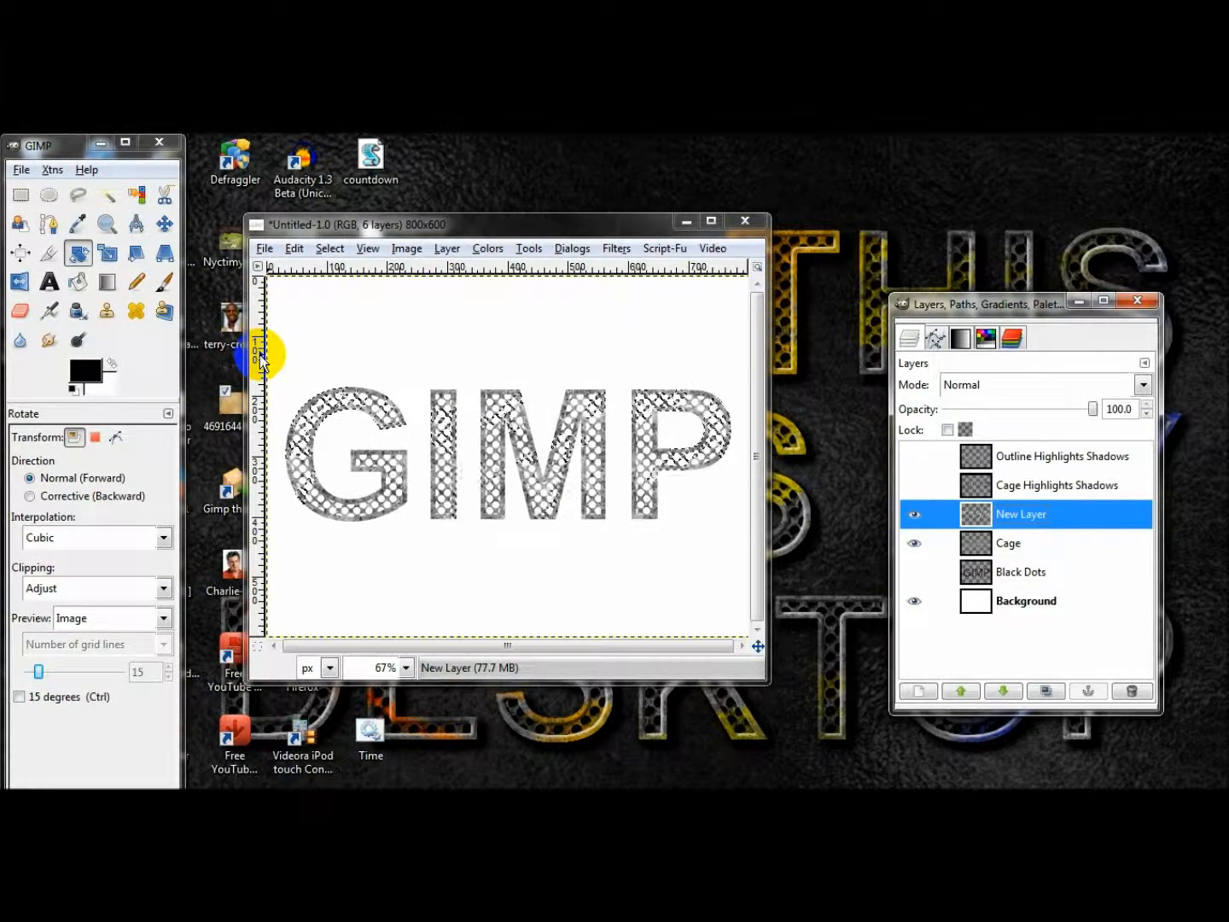
left_click(106, 281)
left_click(79, 496)
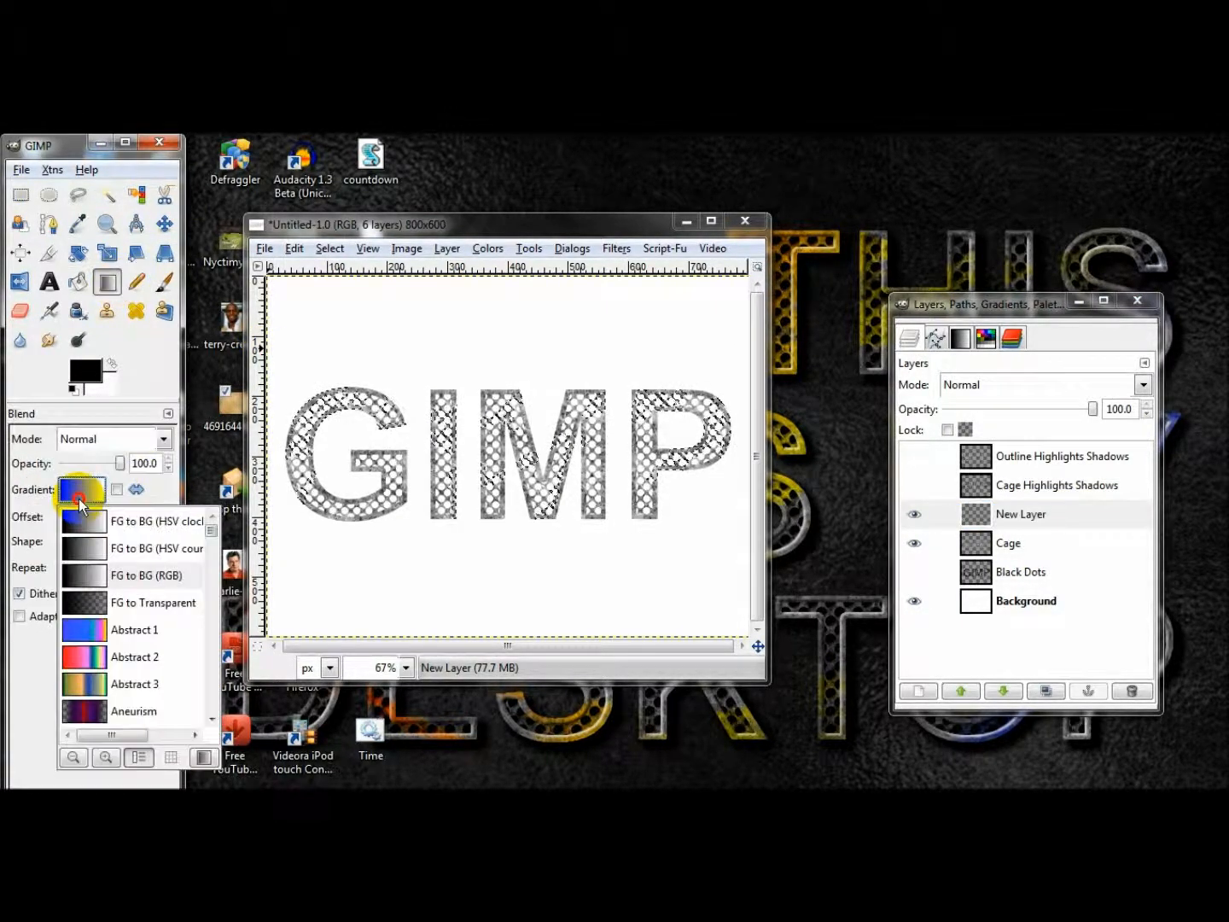
scroll(119, 630, "down", 10)
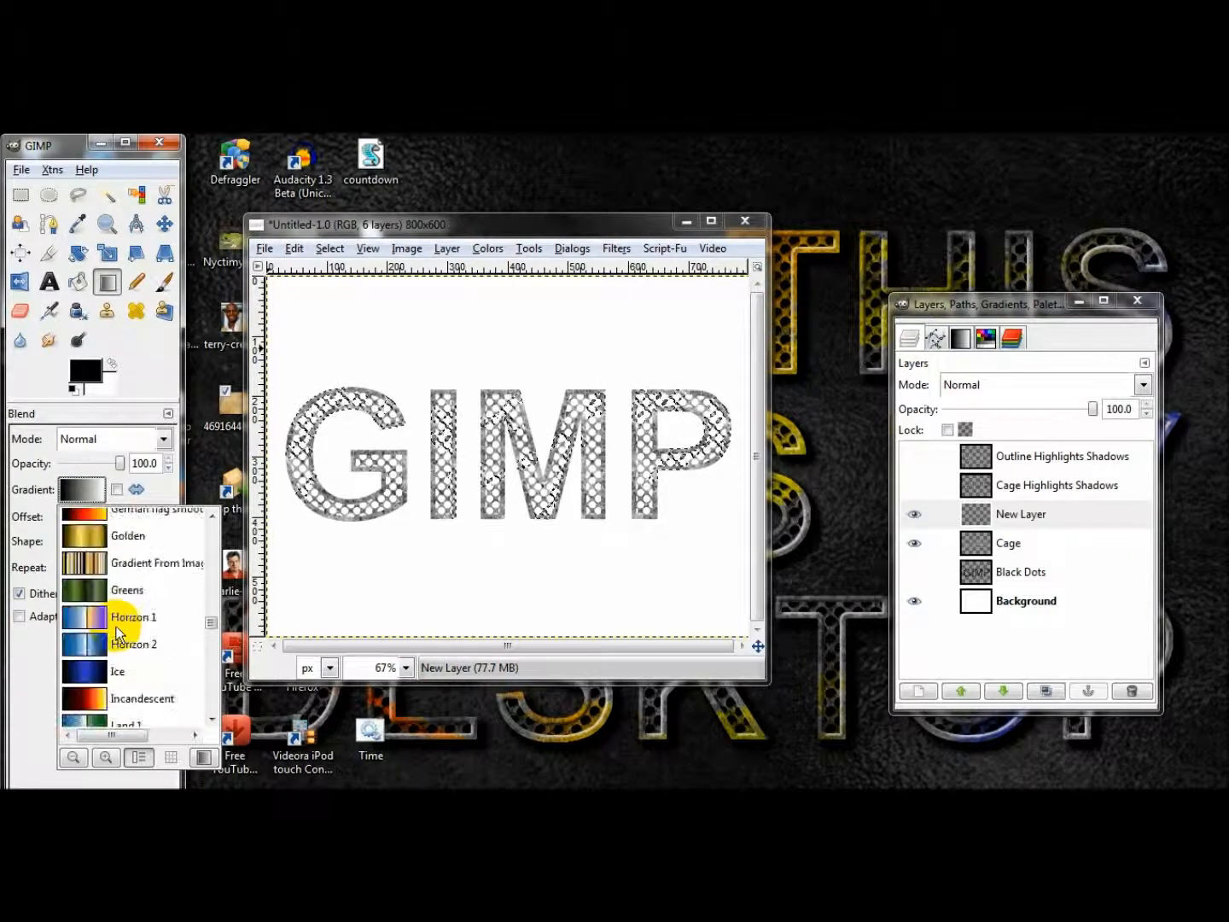
scroll(119, 631, "down", 10)
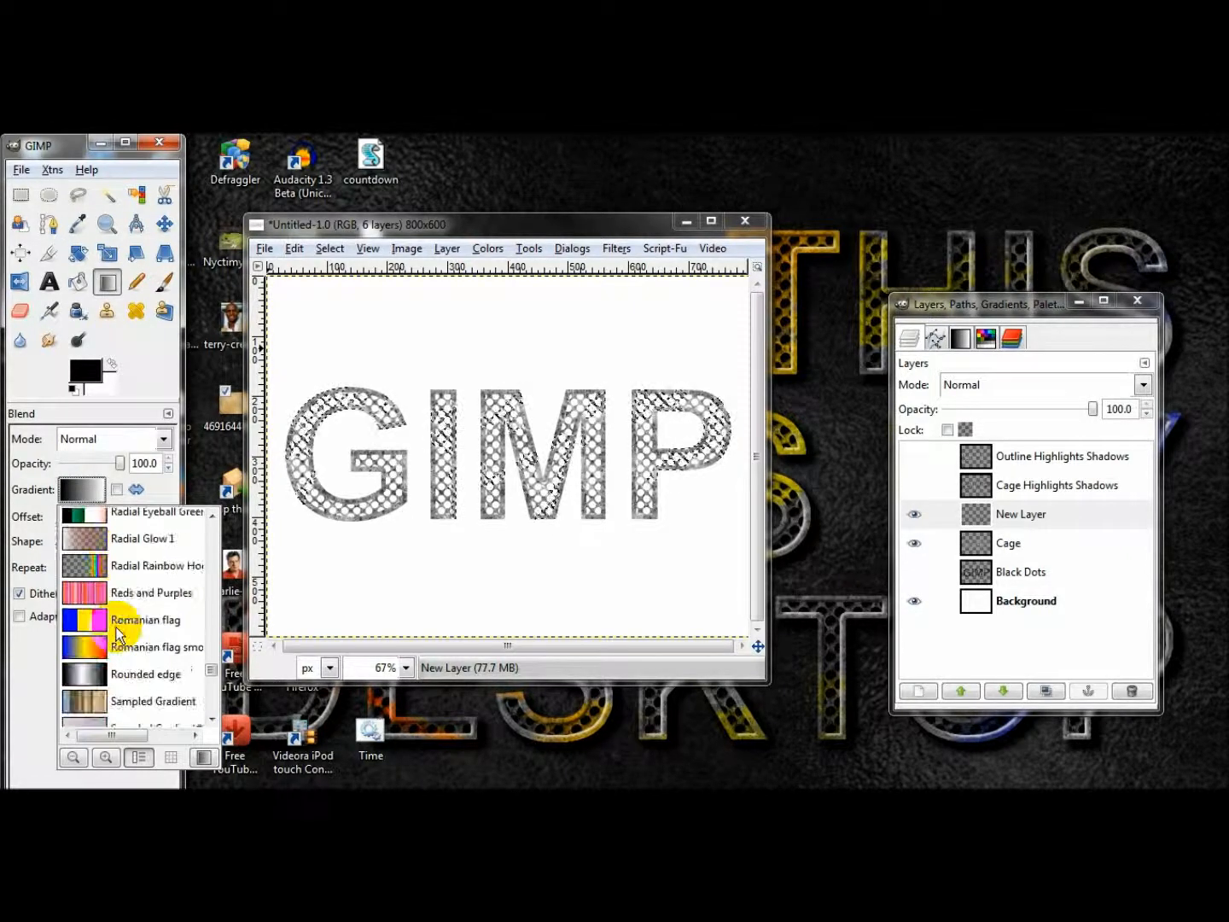
left_click(142, 655)
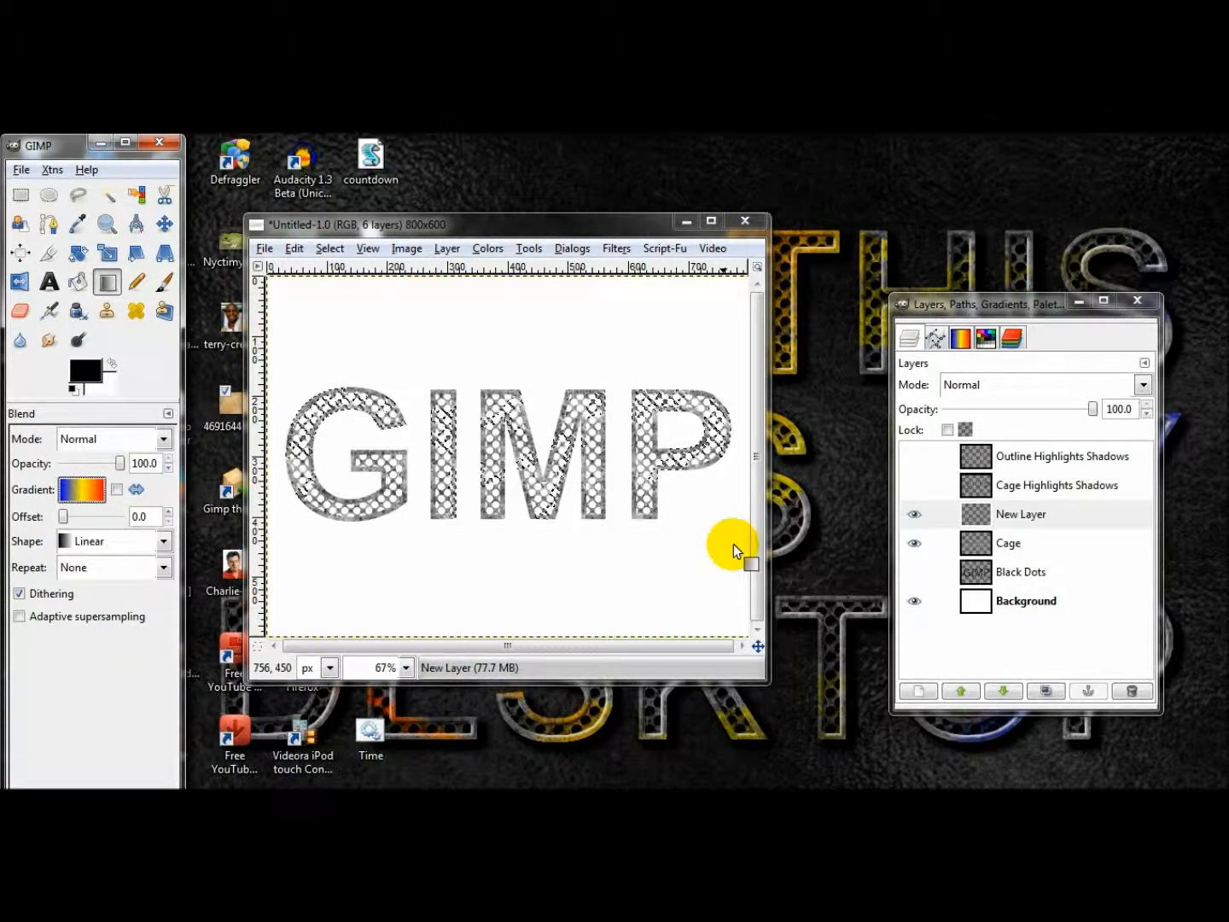
left_click_drag(735, 542, 286, 381)
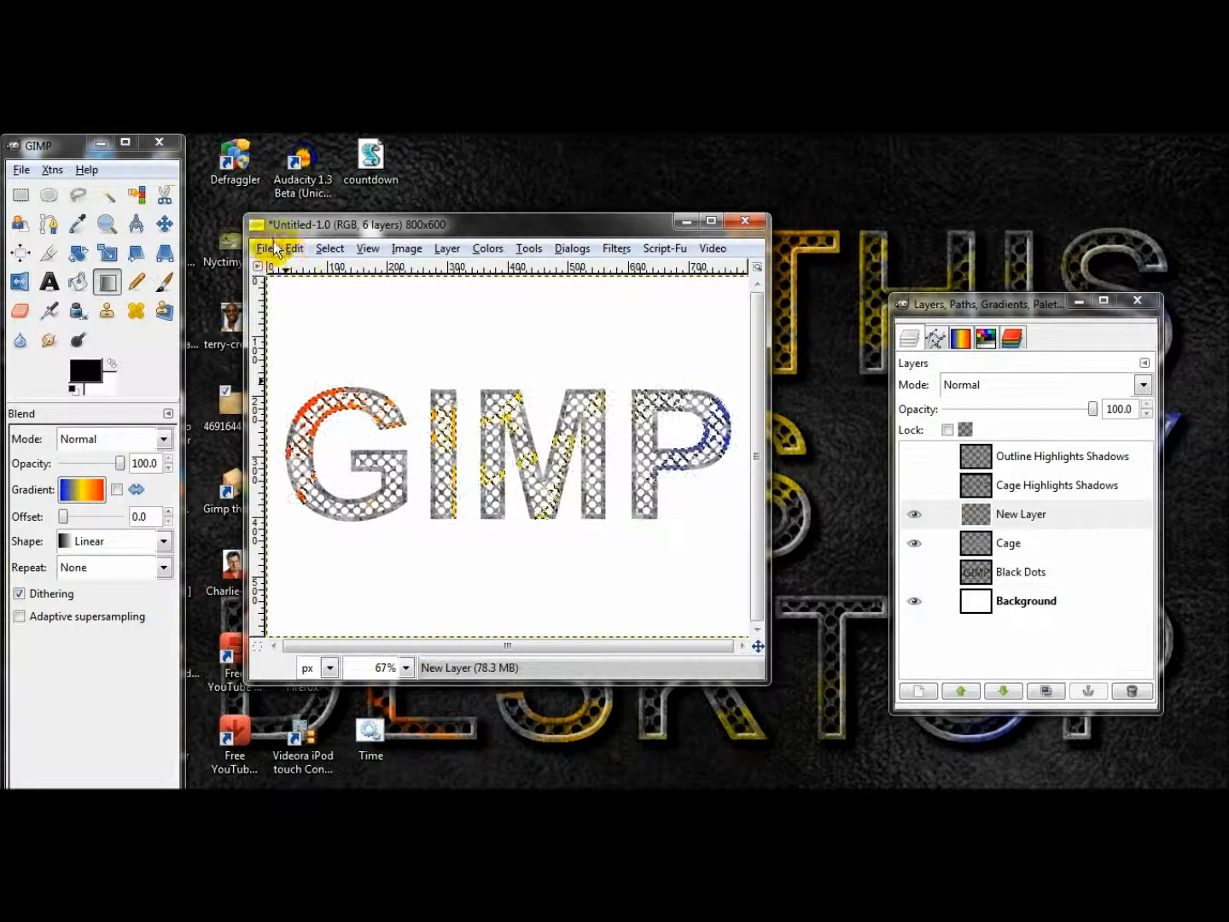
left_click(293, 247)
left_click(294, 248)
left_click(328, 248)
left_click(328, 291)
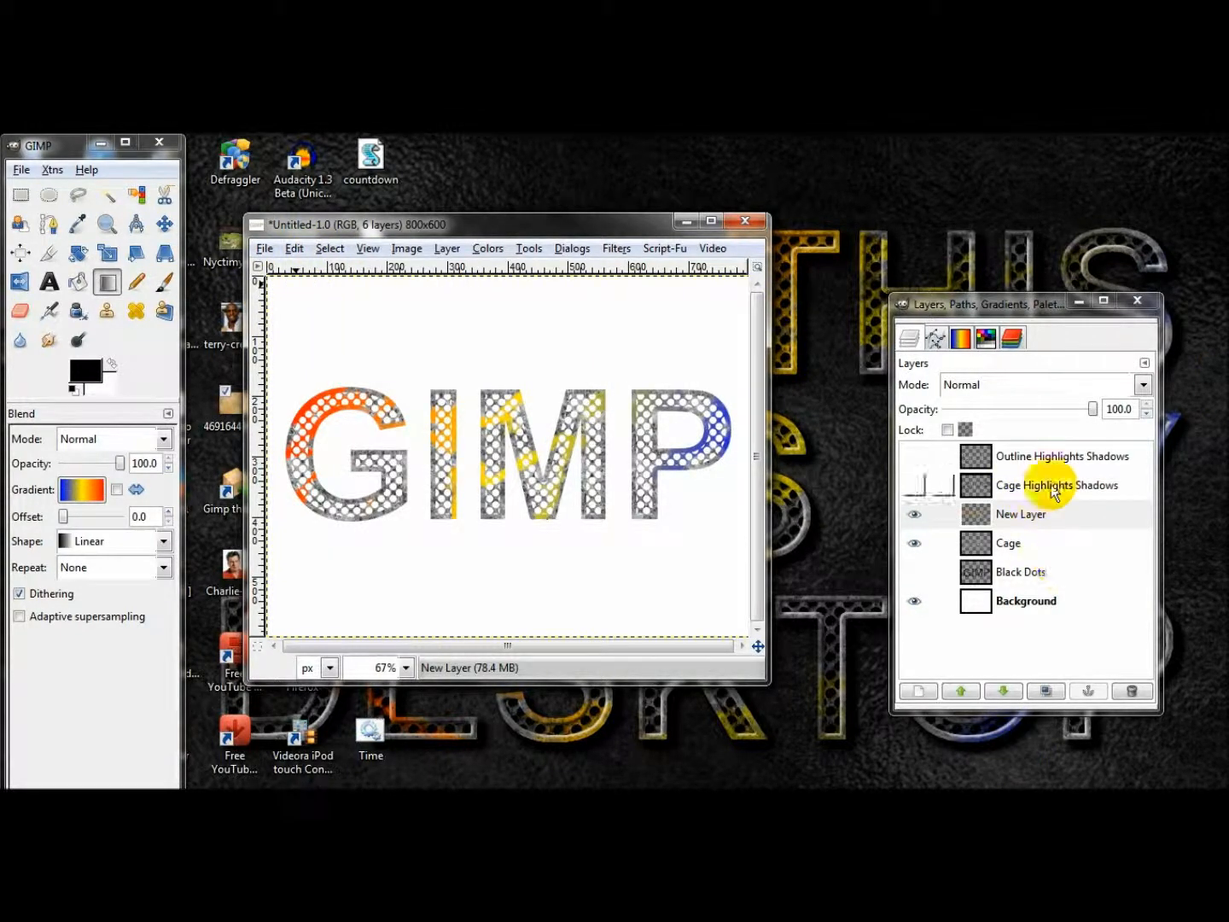
Set New Layer's mode to Multiply, duplicate it, and set the copy's mode to Overlay.
left_click(990, 389)
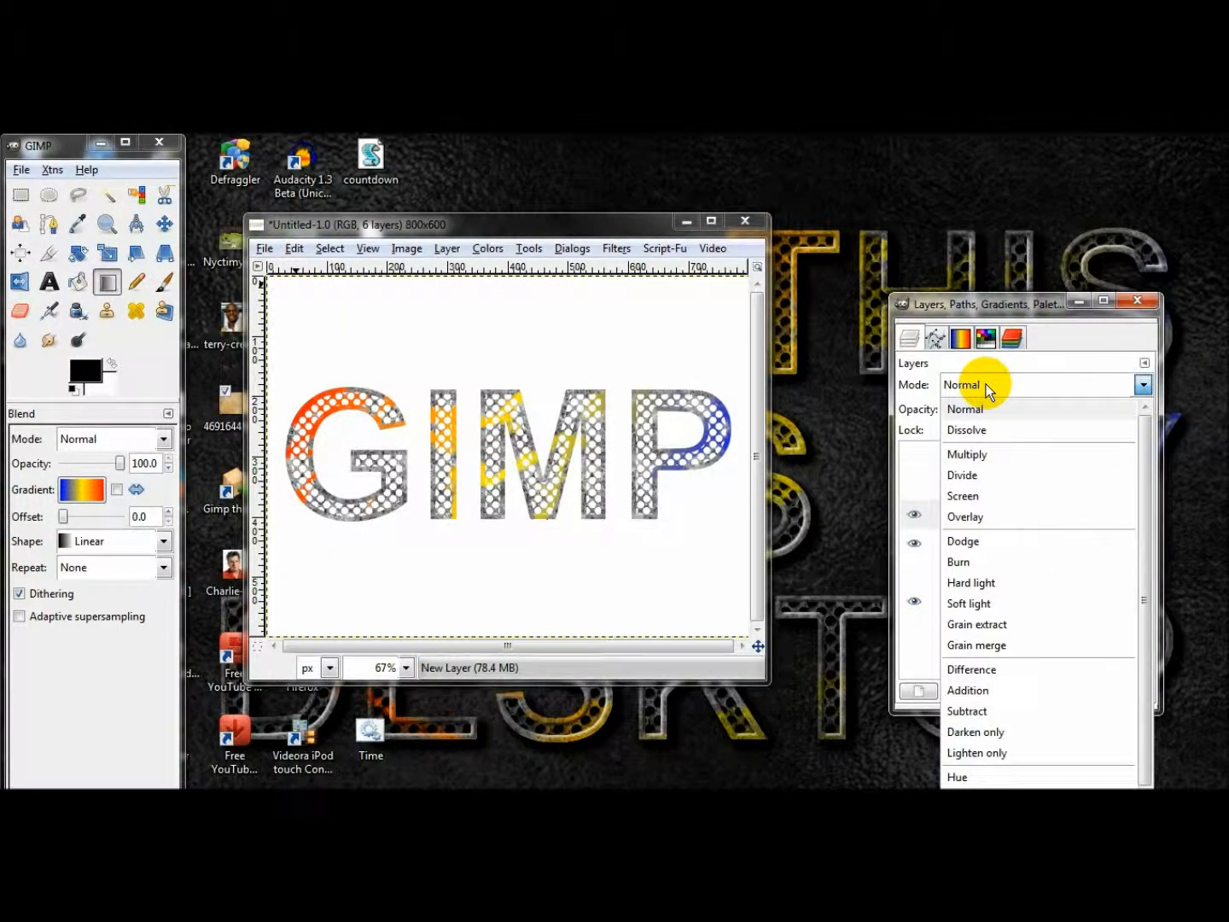
left_click(991, 445)
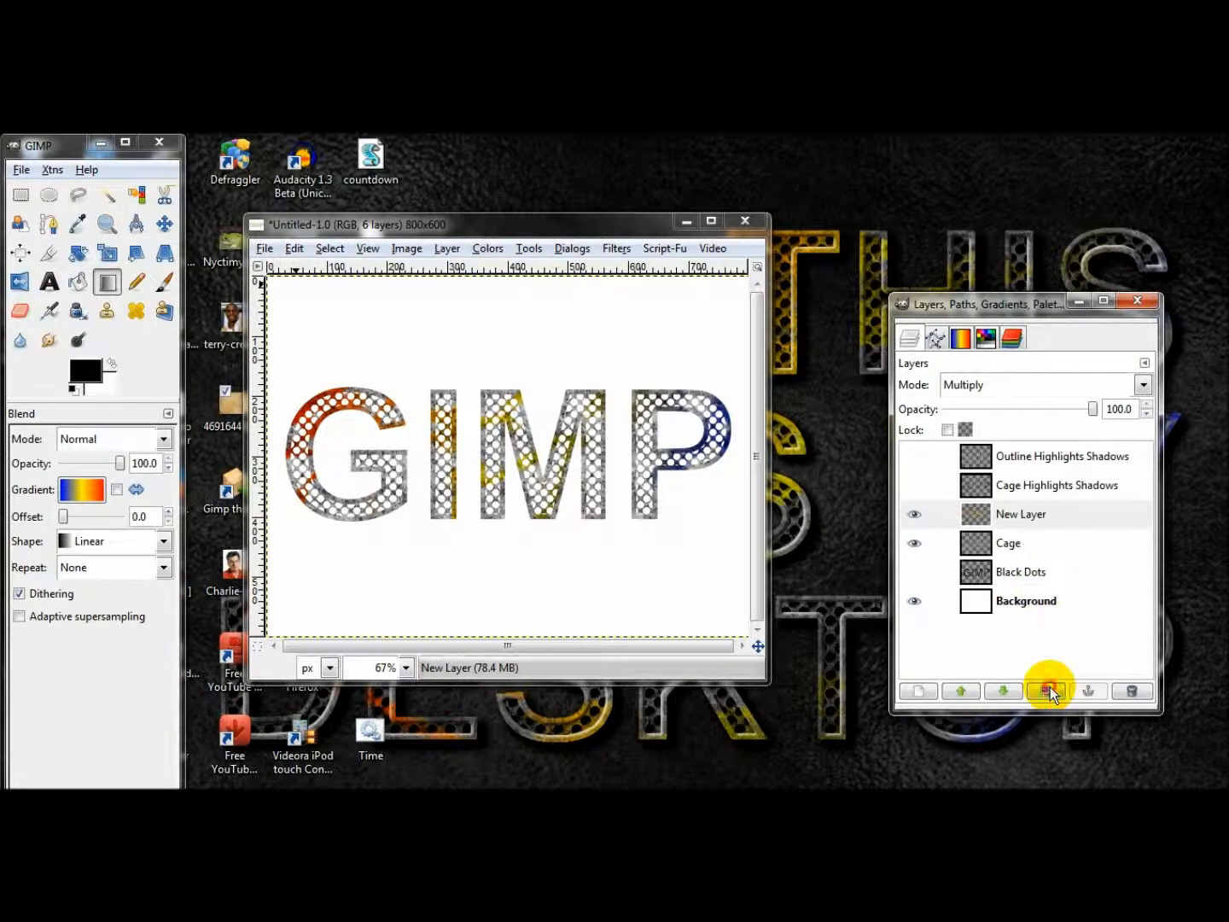
left_click(1050, 687)
left_click(982, 385)
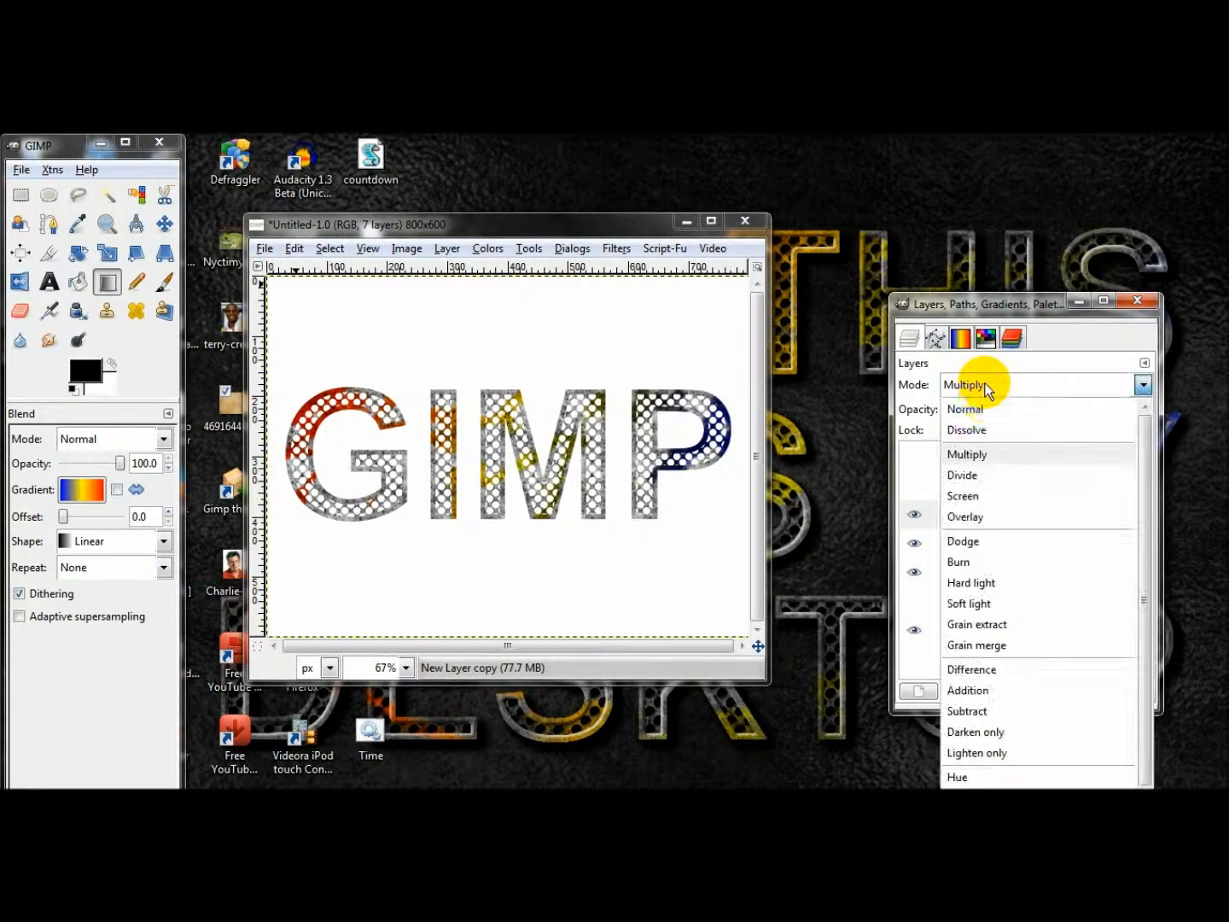
left_click(990, 517)
Make the Cage Highlights Shadows, Outline Highlights Shadows and Black Dots layers visible.
left_click(913, 485)
left_click(910, 457)
left_click(913, 600)
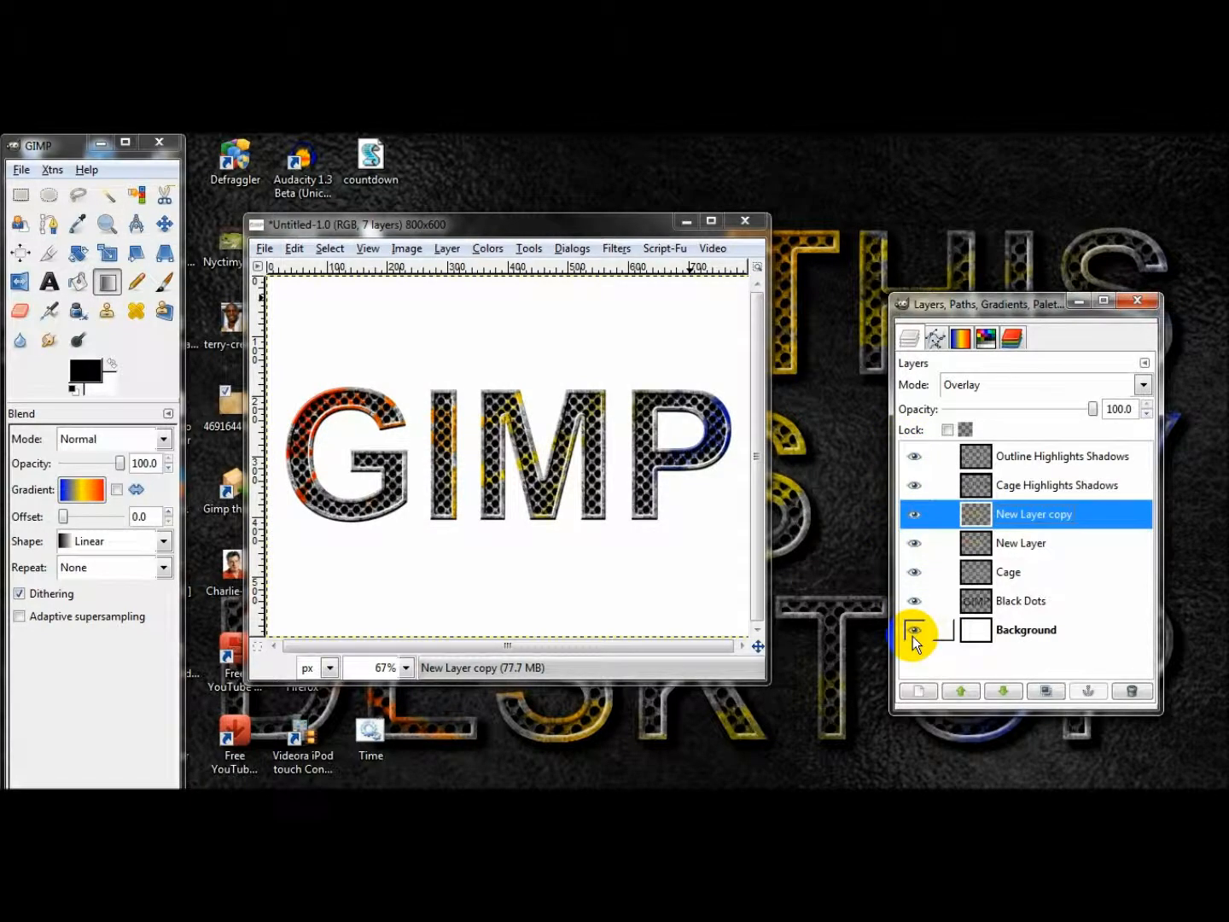
Merge all visible layers except Background, hiding Background for the merge and showing it again.
left_click(915, 633)
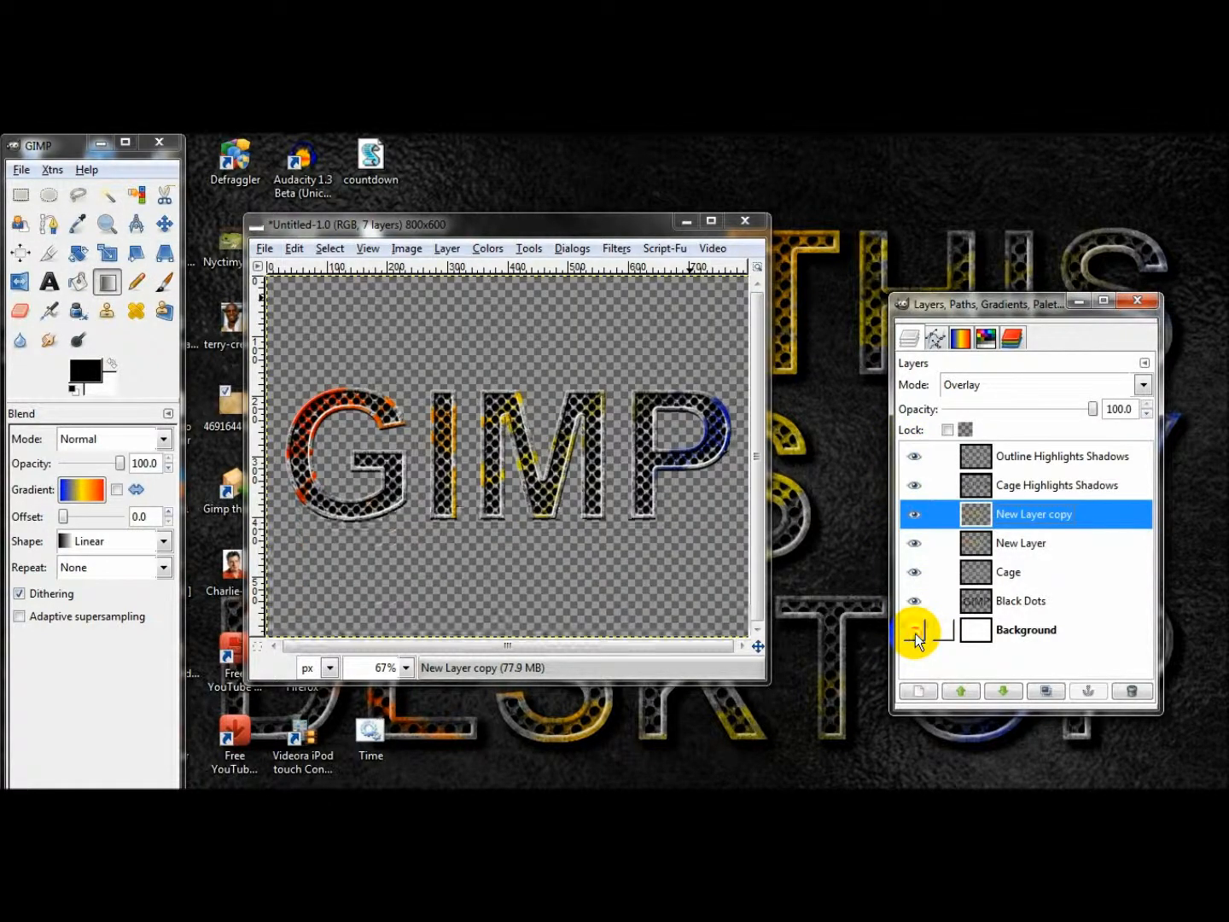
right_click(1000, 603)
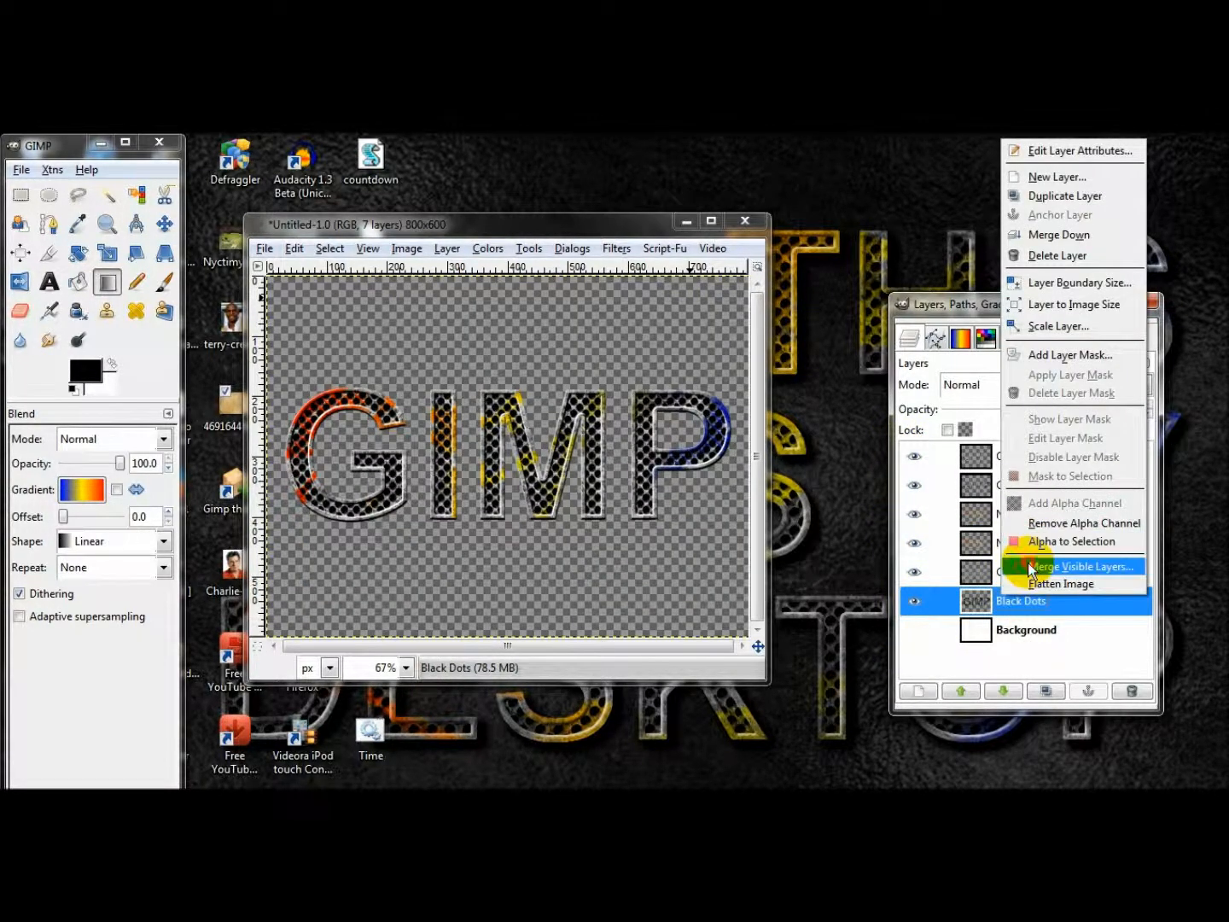
left_click(1027, 565)
left_click(229, 446)
left_click(915, 484)
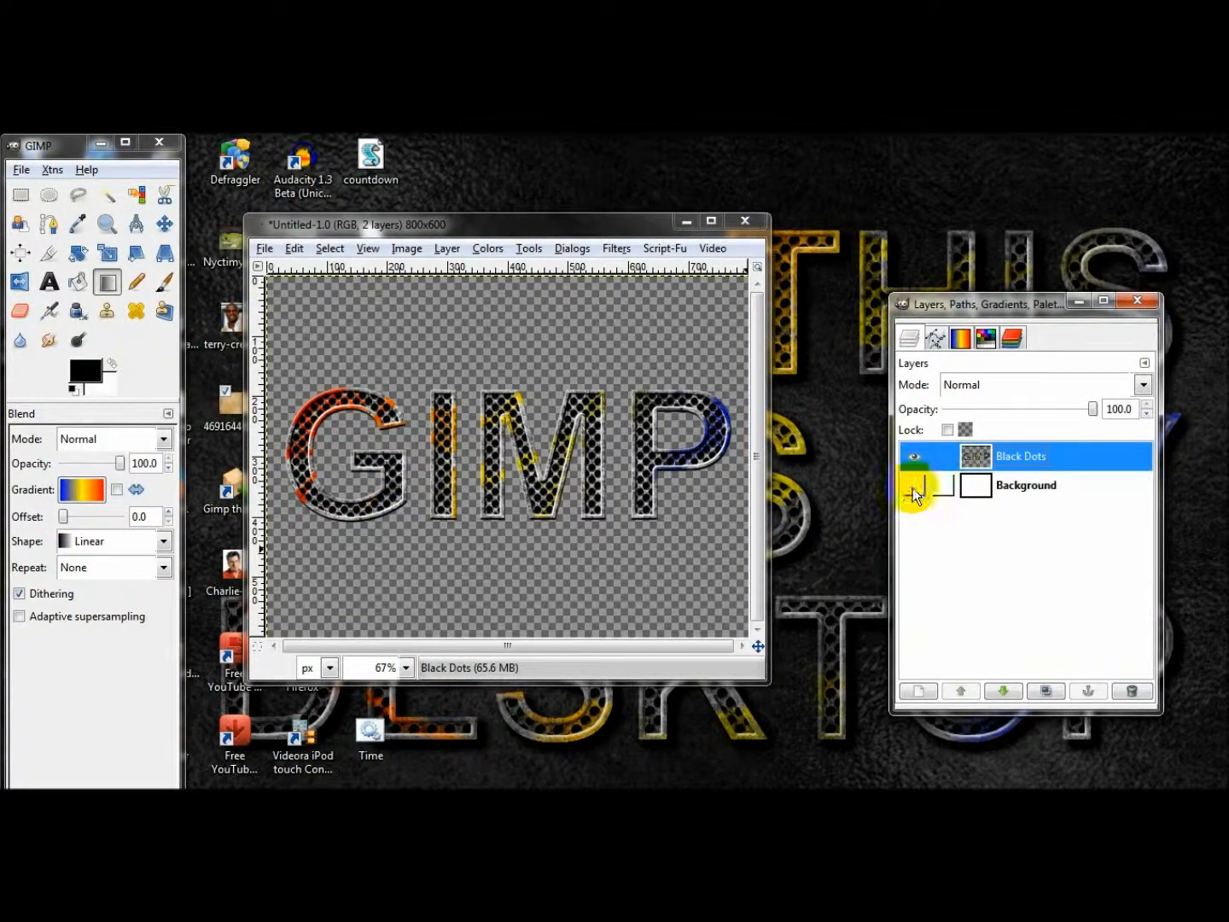
Fill the Background layer with the Qbert pattern.
left_click(1012, 493)
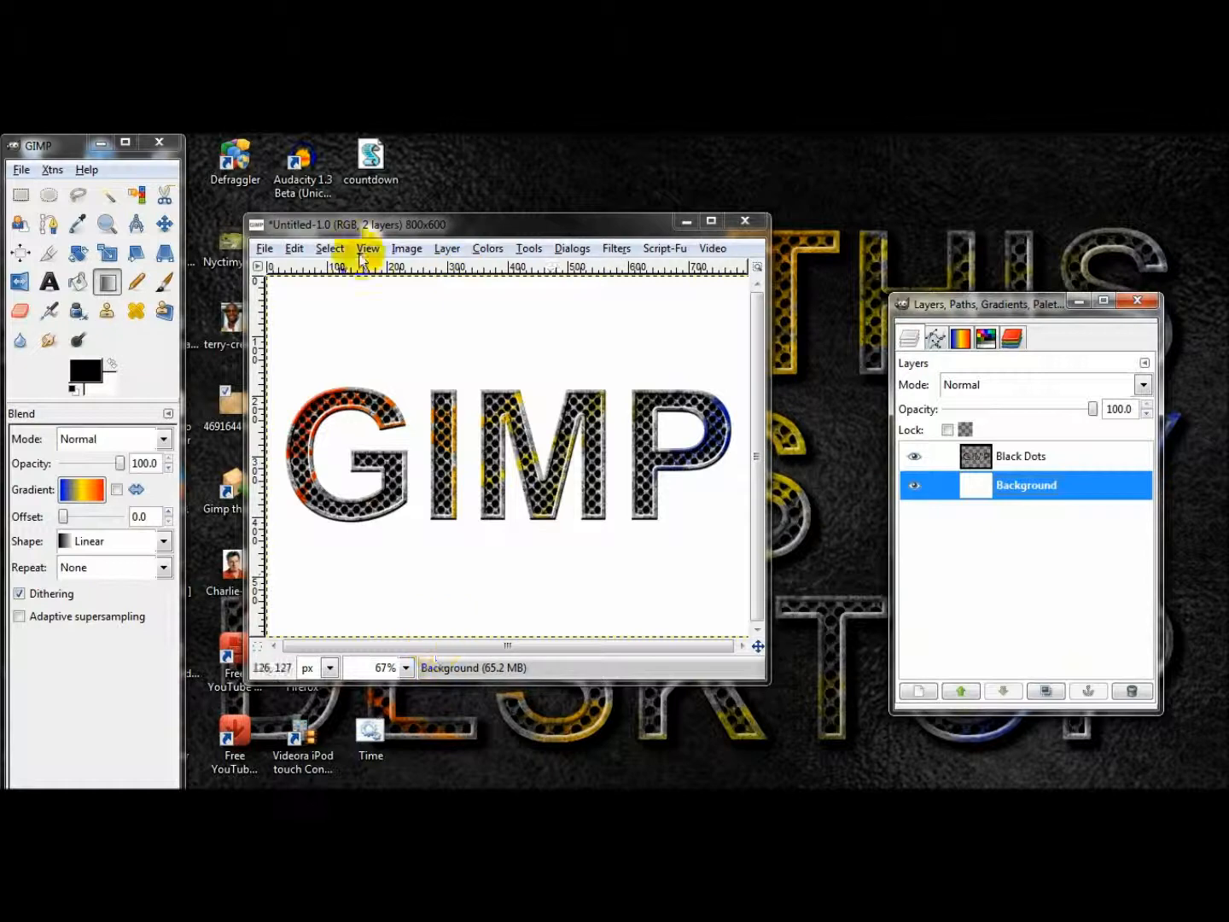
left_click_drag(495, 211, 486, 192)
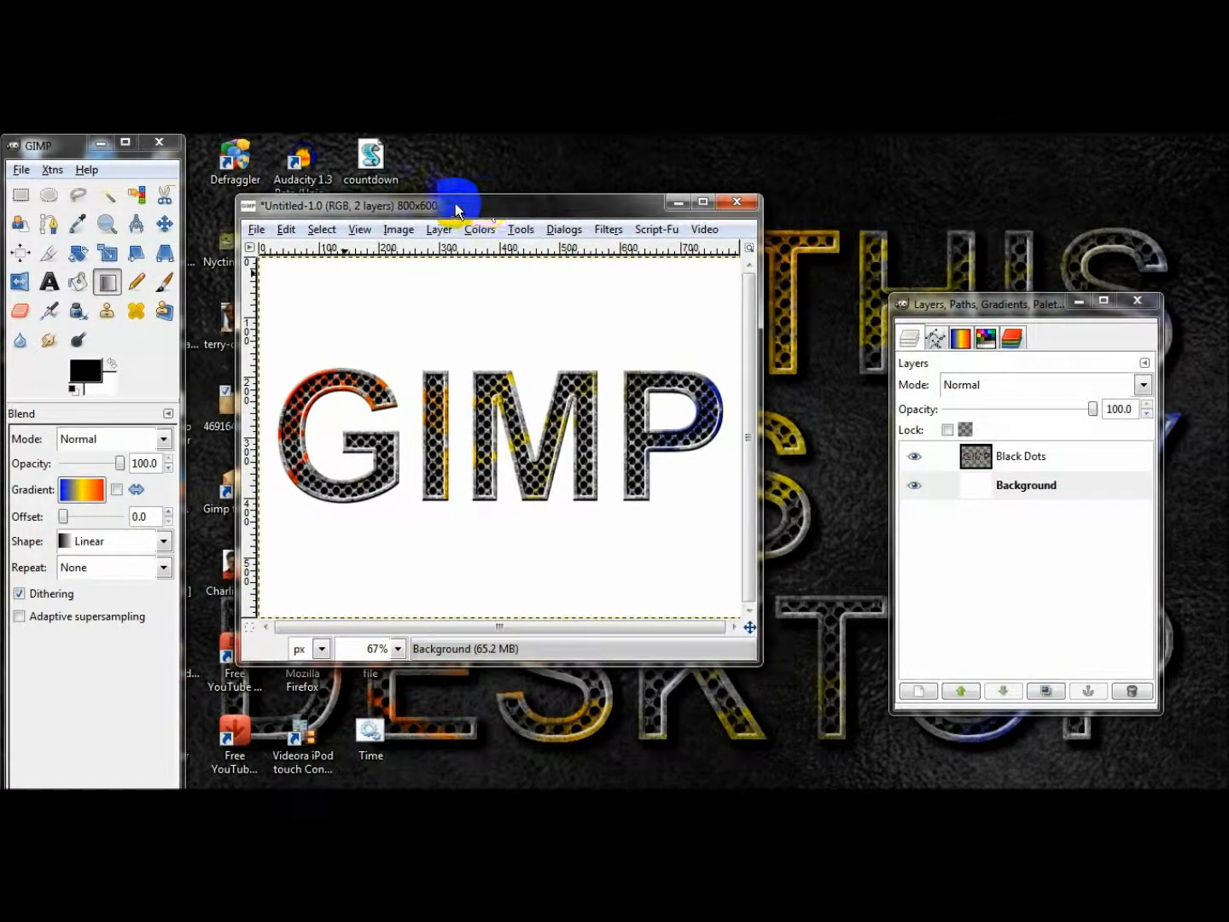
left_click(78, 281)
left_click(34, 541)
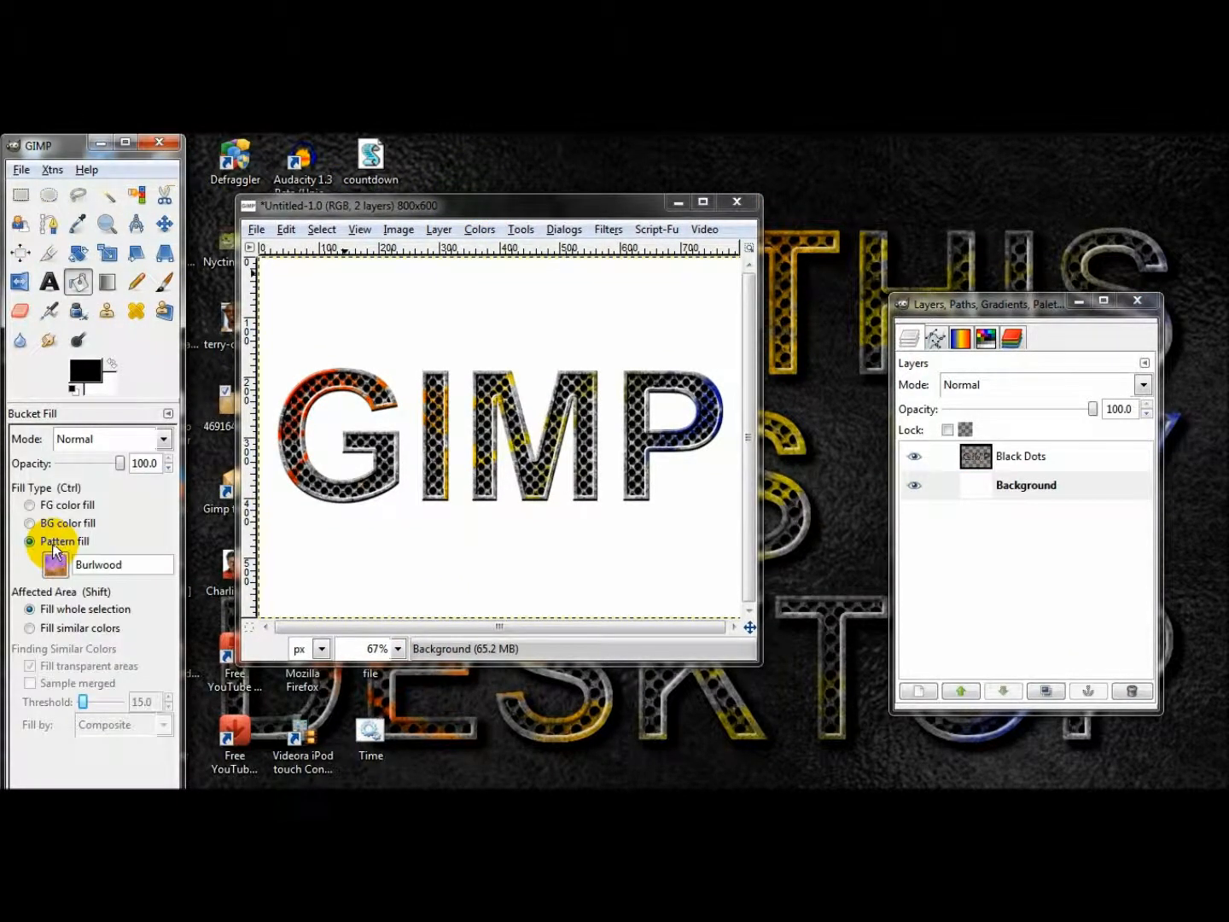
left_click(57, 565)
left_click(58, 565)
left_click(58, 564)
left_click(57, 486)
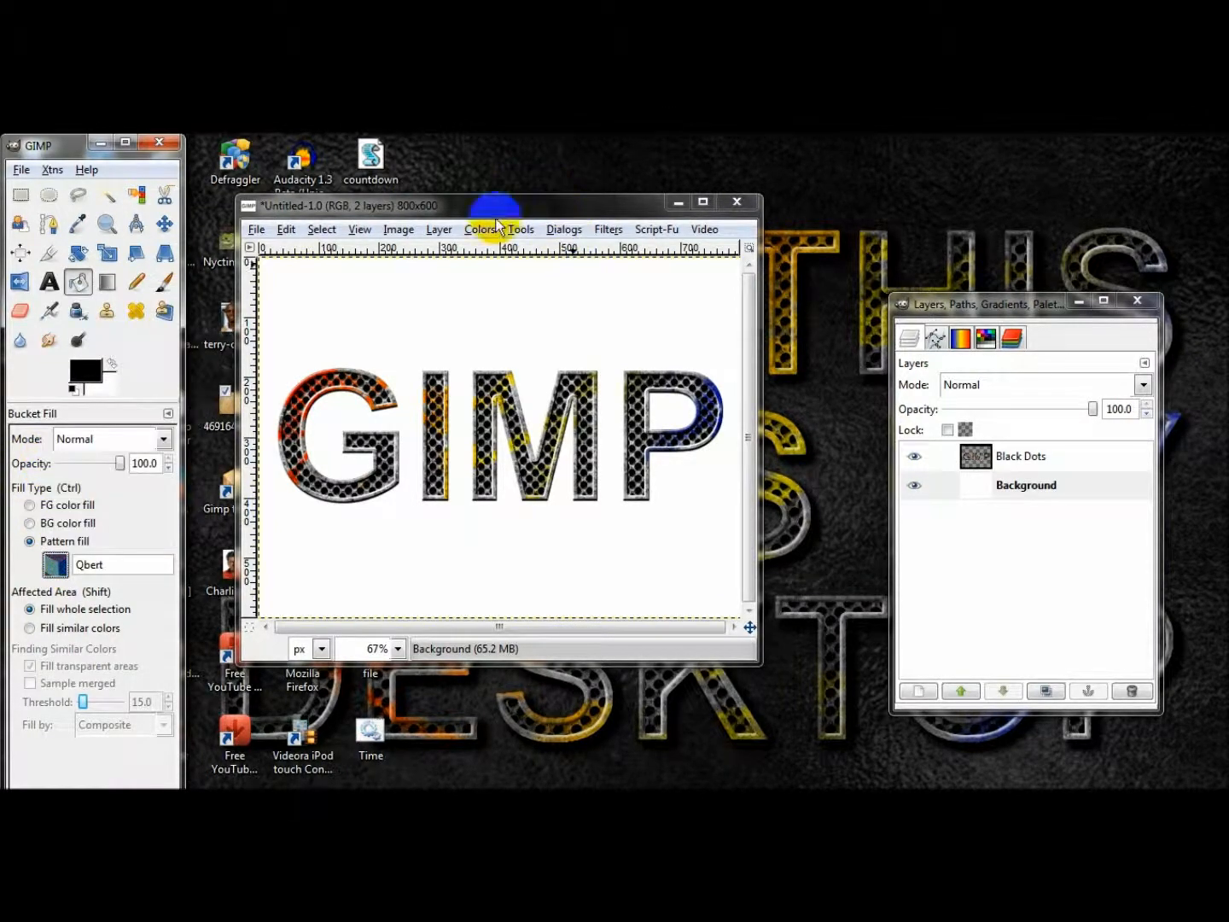
left_click(460, 316)
Desaturate the Qbert-patterned Background layer, basing the shade of gray on Lightness.
left_click(480, 229)
left_click(512, 431)
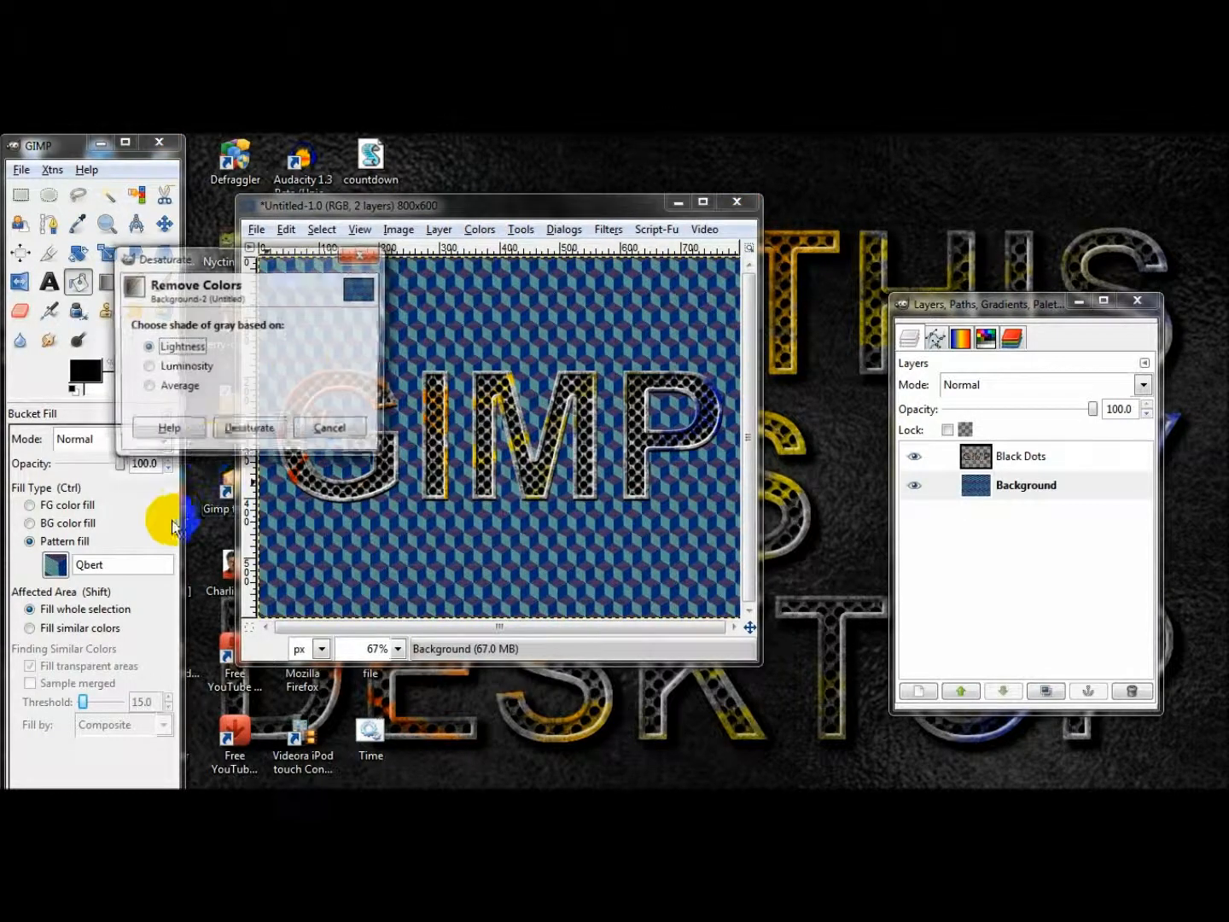
left_click(247, 426)
Adjust the brightness and contrast of the desaturated Background layer.
left_click(480, 229)
left_click(517, 312)
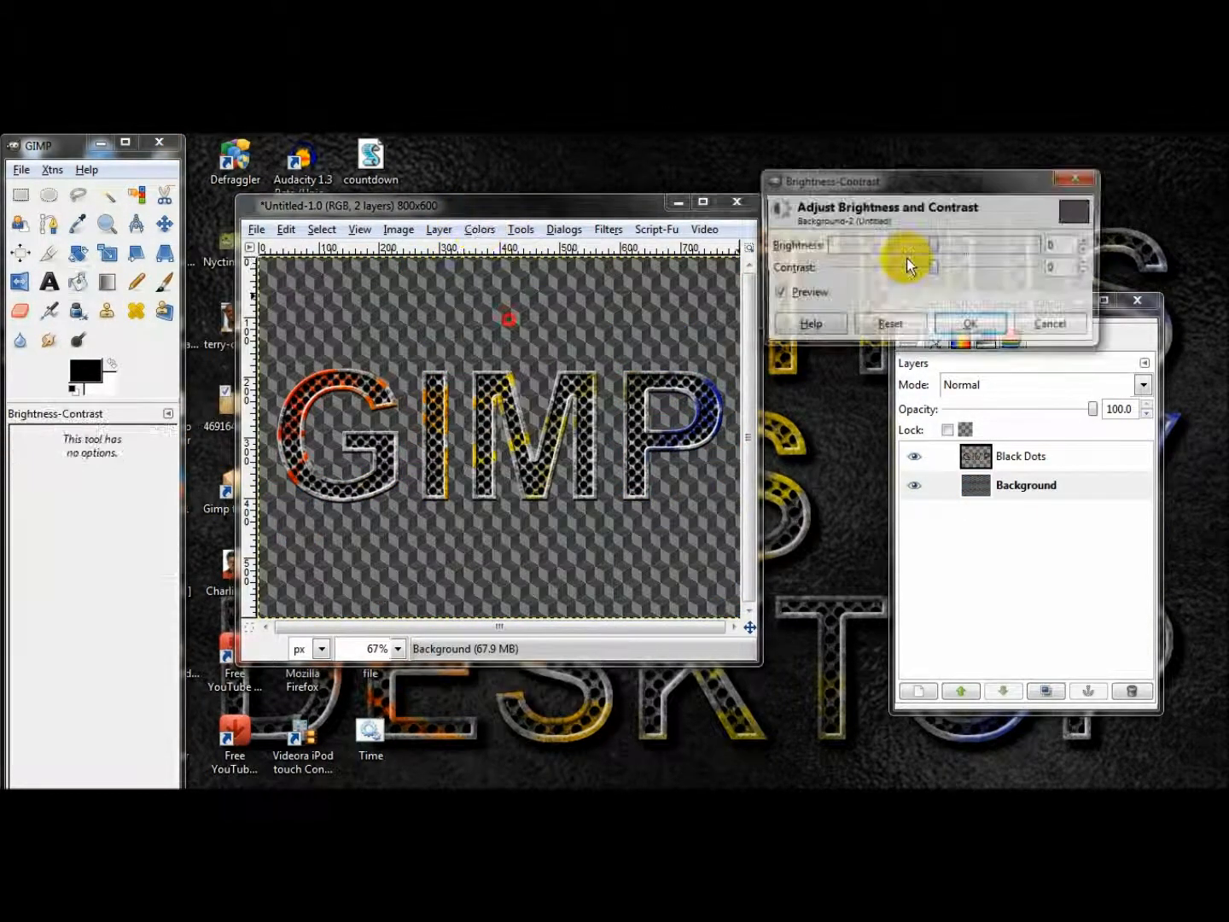
mouse_move(936, 266)
left_mouse_down()
mouse_move(879, 265)
mouse_move(945, 245)
left_mouse_up()
left_click(965, 326)
left_click_drag(338, 206, 408, 205)
left_click(108, 253)
left_click(430, 355)
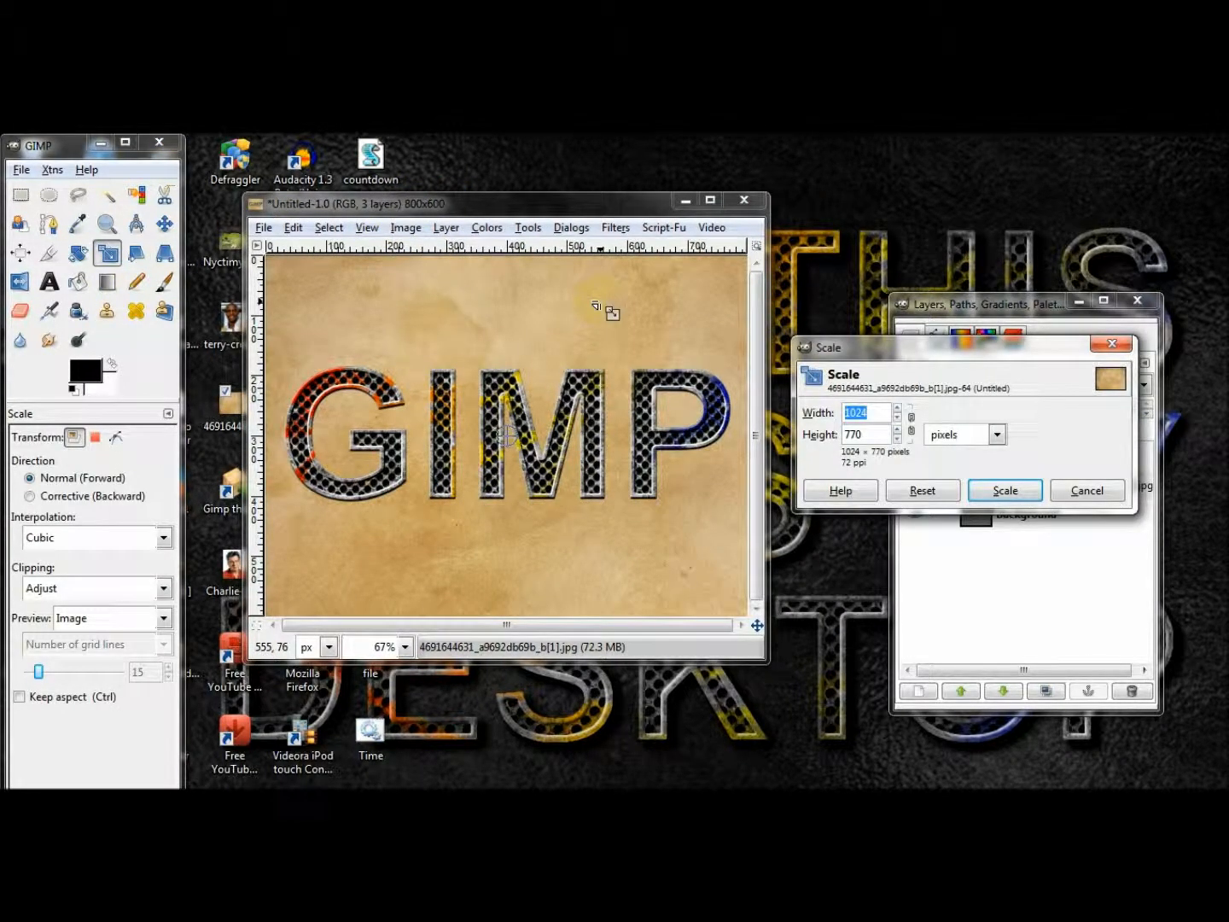
key("Tab")
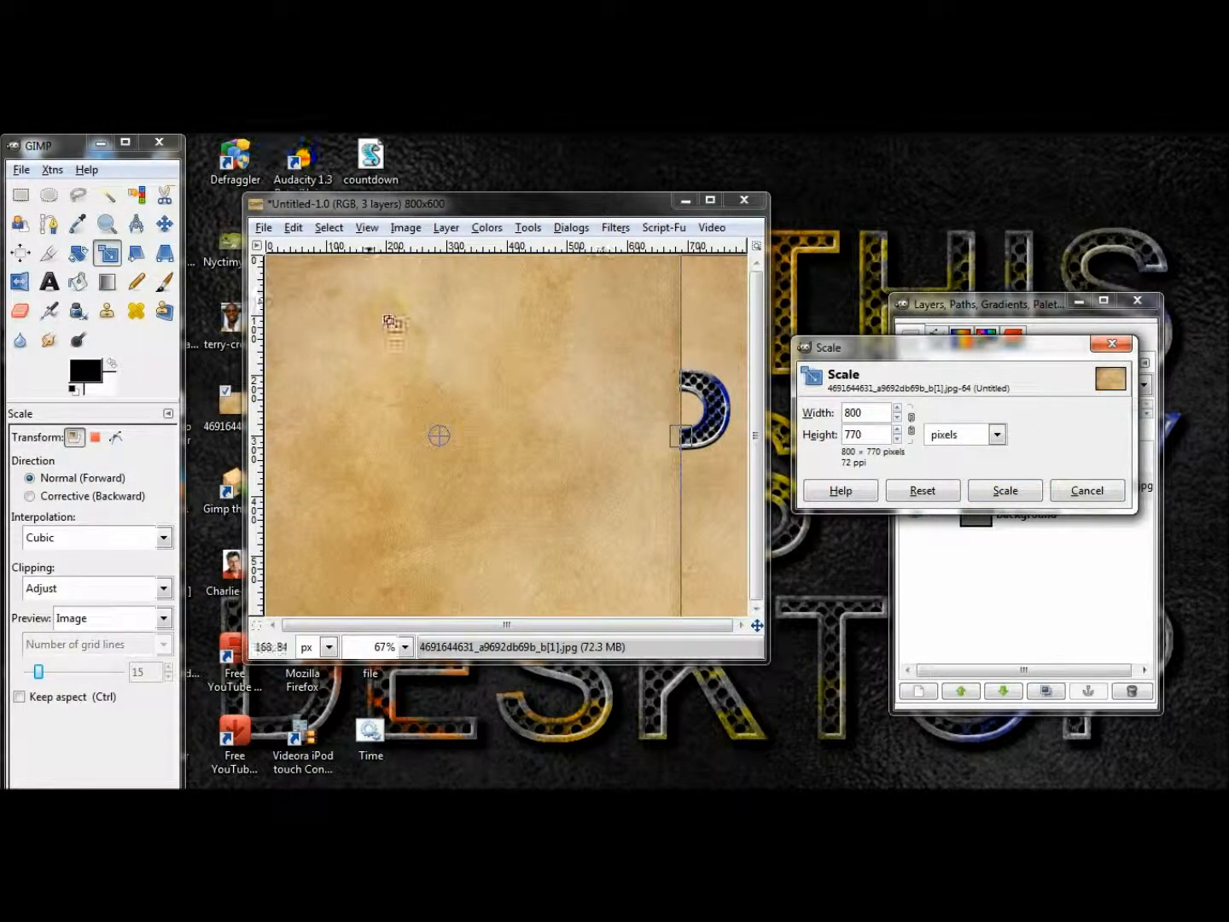
left_click_drag(882, 436, 849, 433)
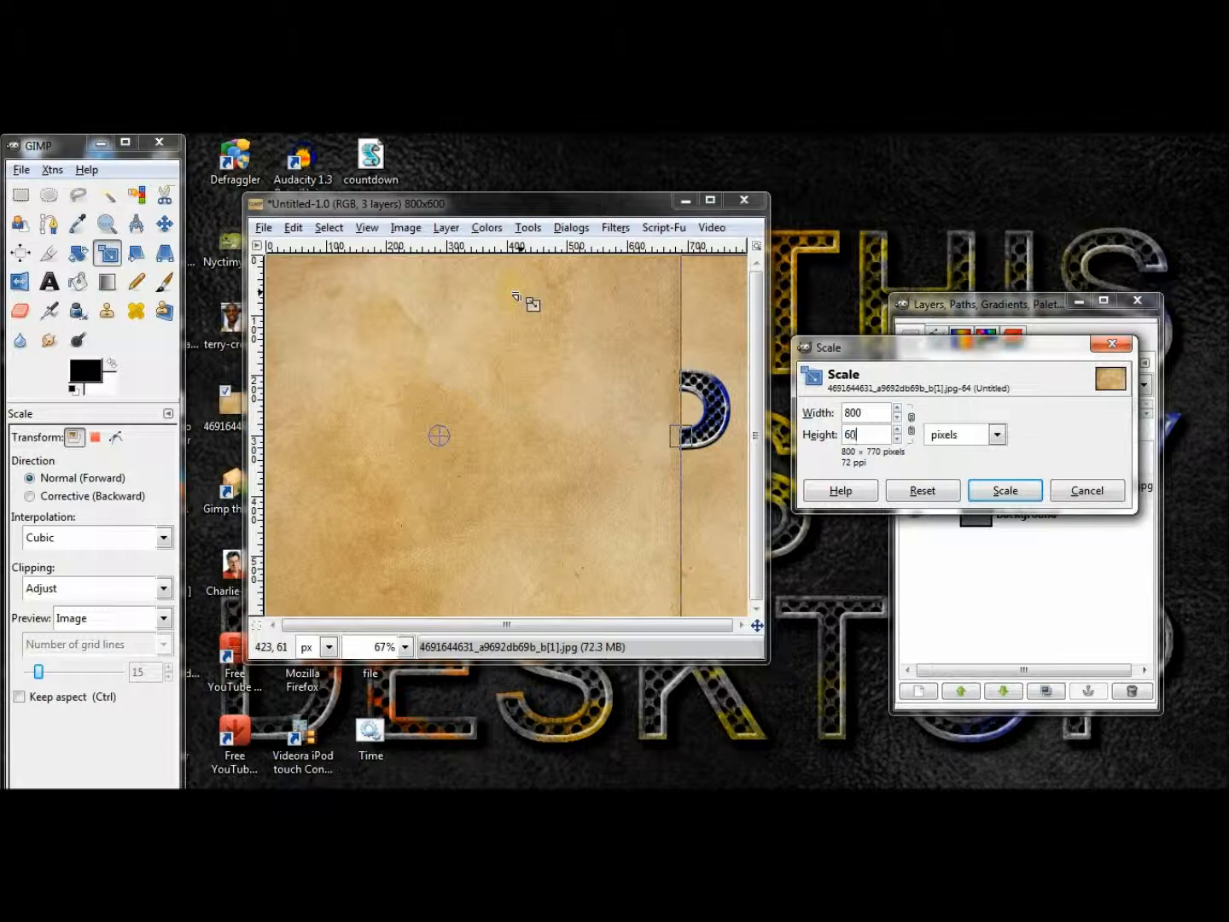
left_click(993, 490)
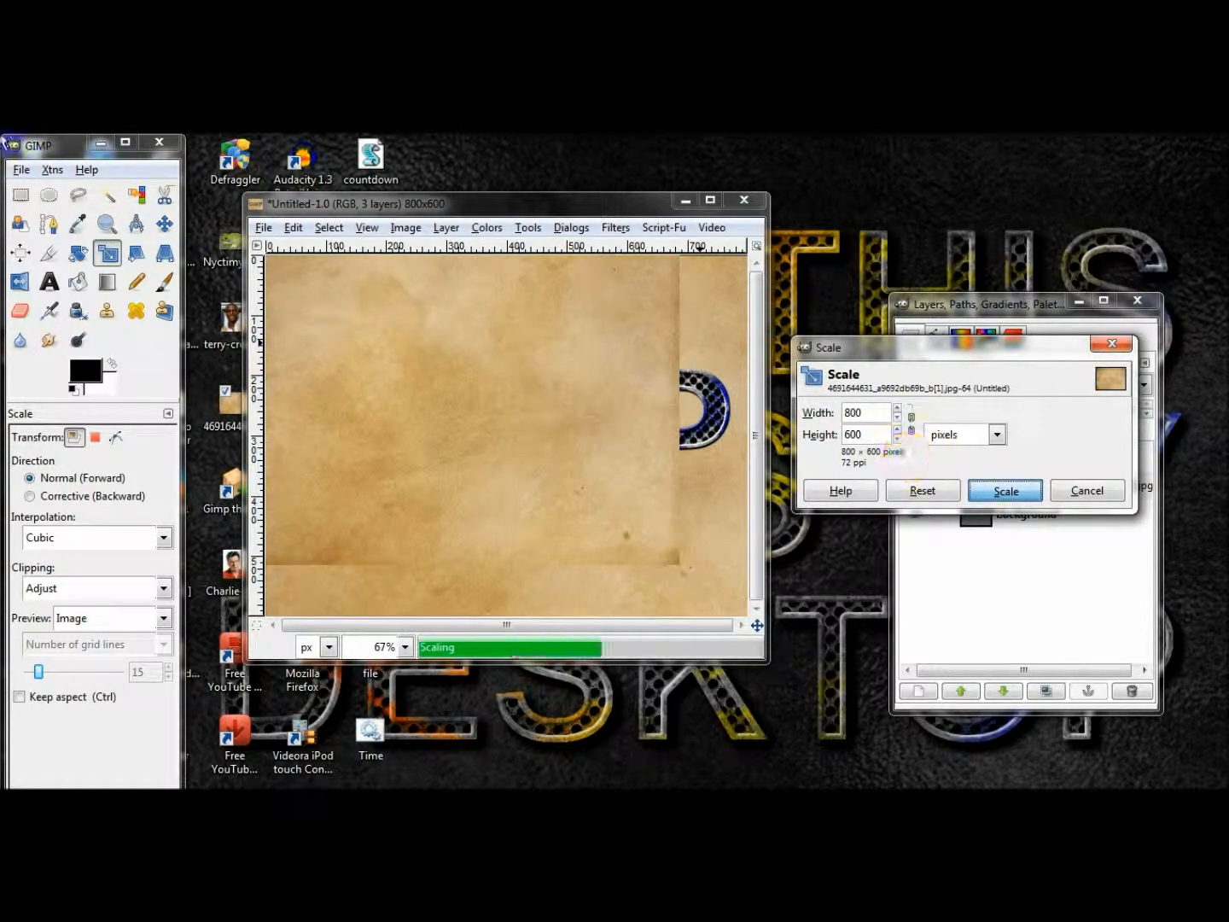
left_click_drag(1059, 479, 1044, 455)
Align the paper texture layer to the center of the image both horizontally and vertically.
left_click(21, 253)
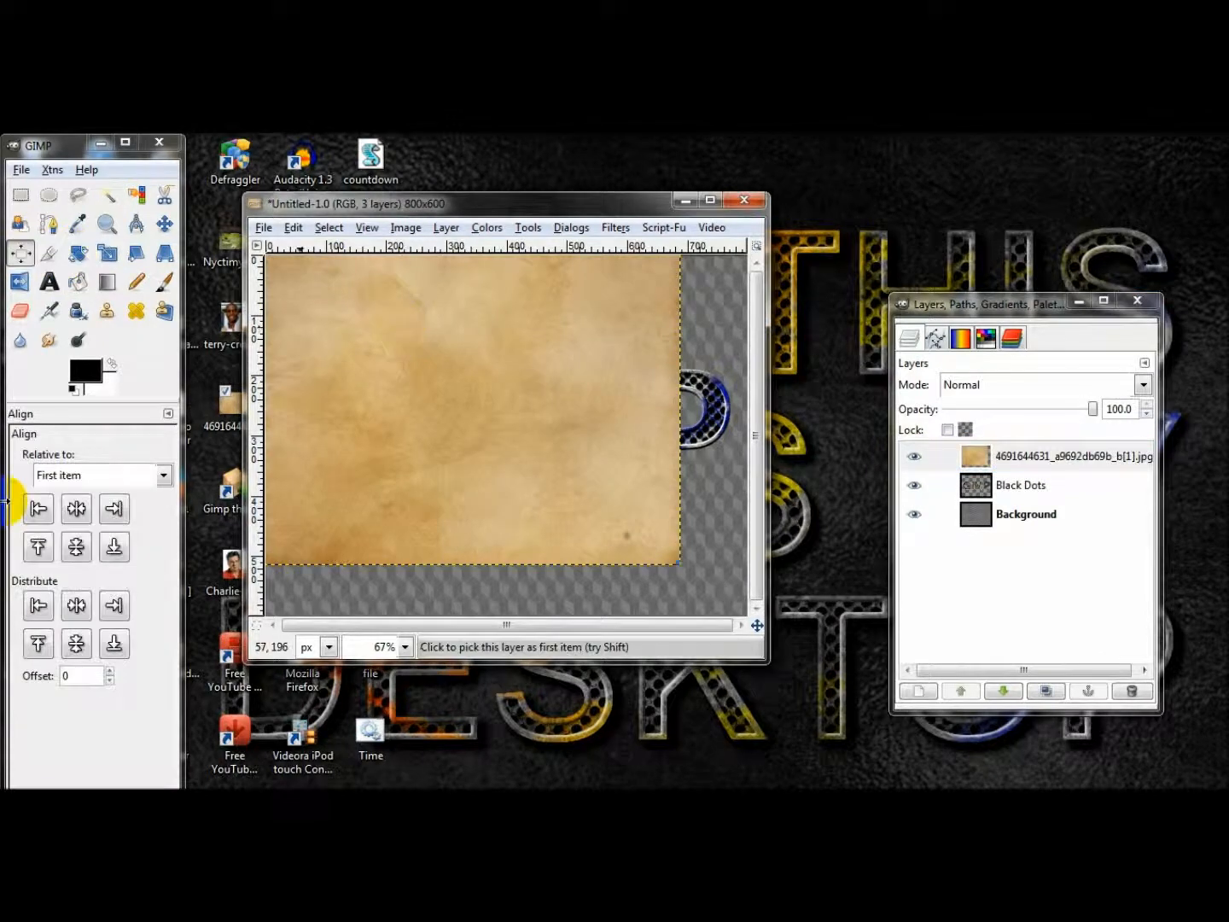
left_click(84, 513)
left_click(79, 547)
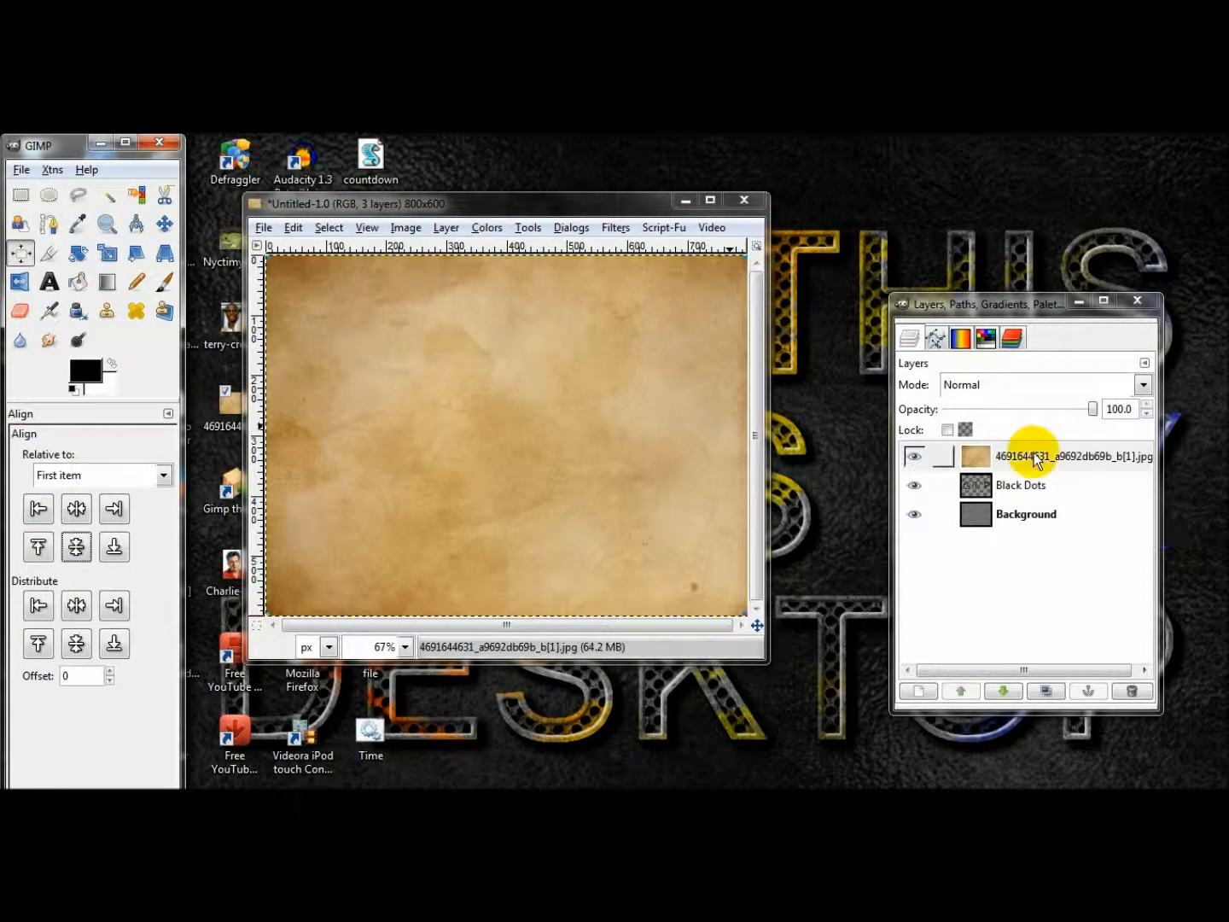
Desaturate the paper texture layer, basing the shade of gray on Lightness.
left_click(485, 227)
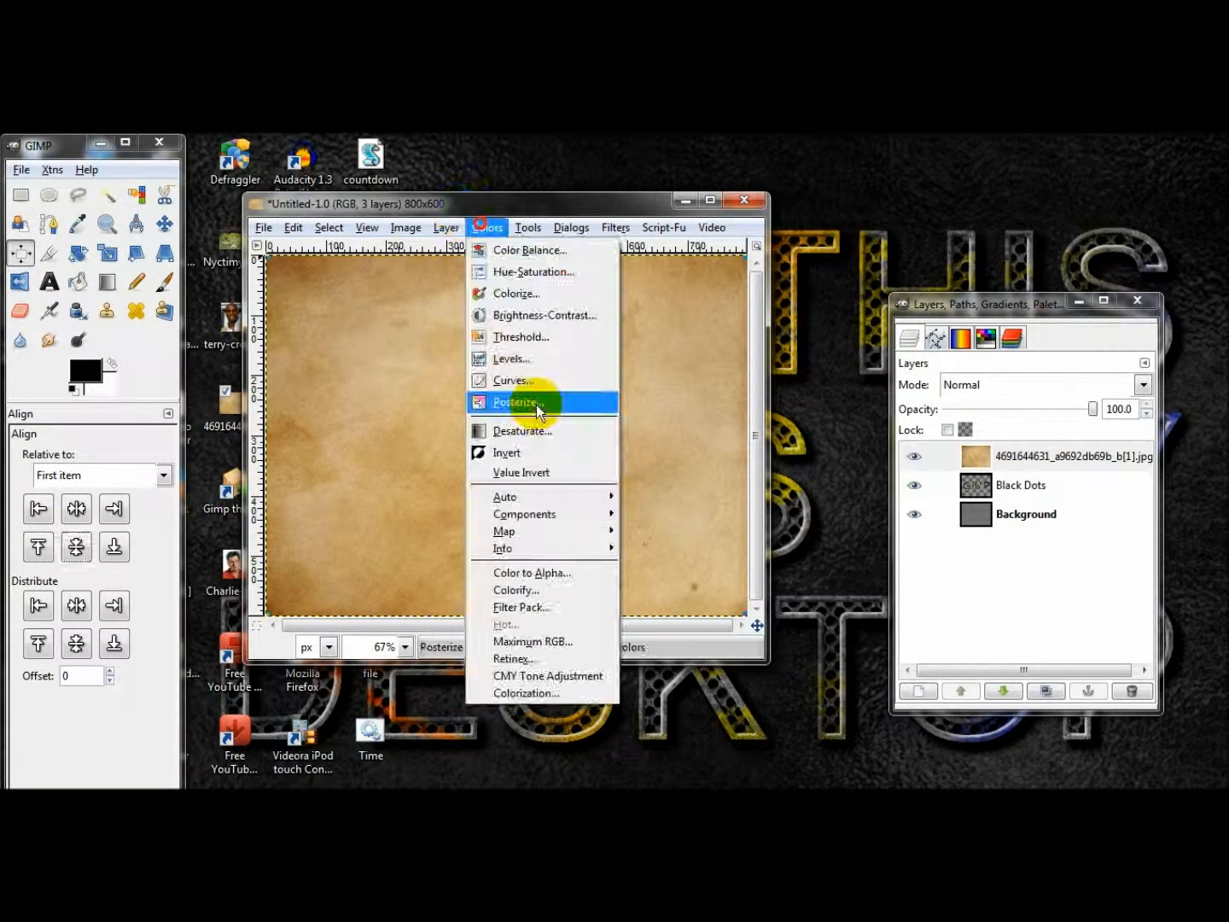
left_click(536, 454)
left_click(136, 341)
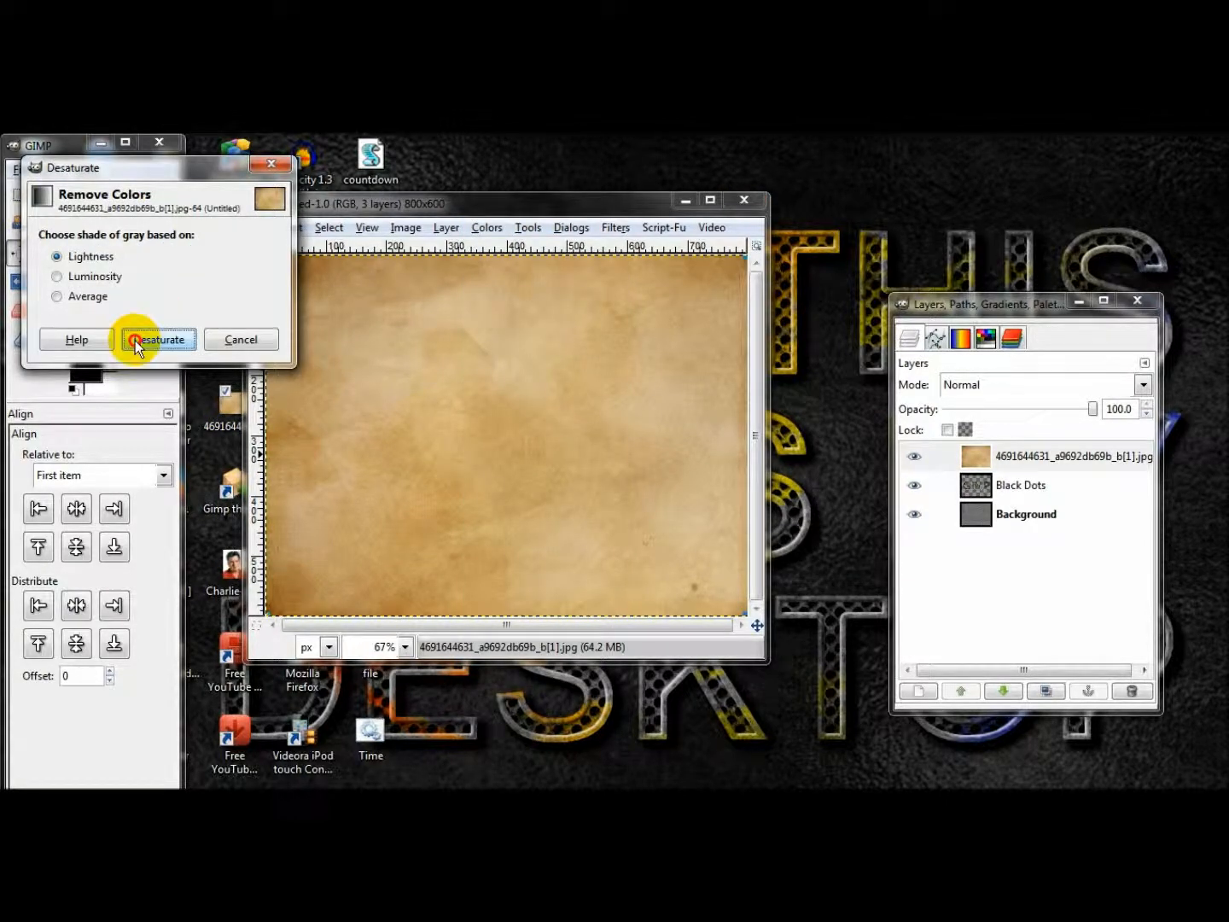
Set the paper texture layer's mode to Multiply and place the layer directly below Black Dots.
left_click(21, 196)
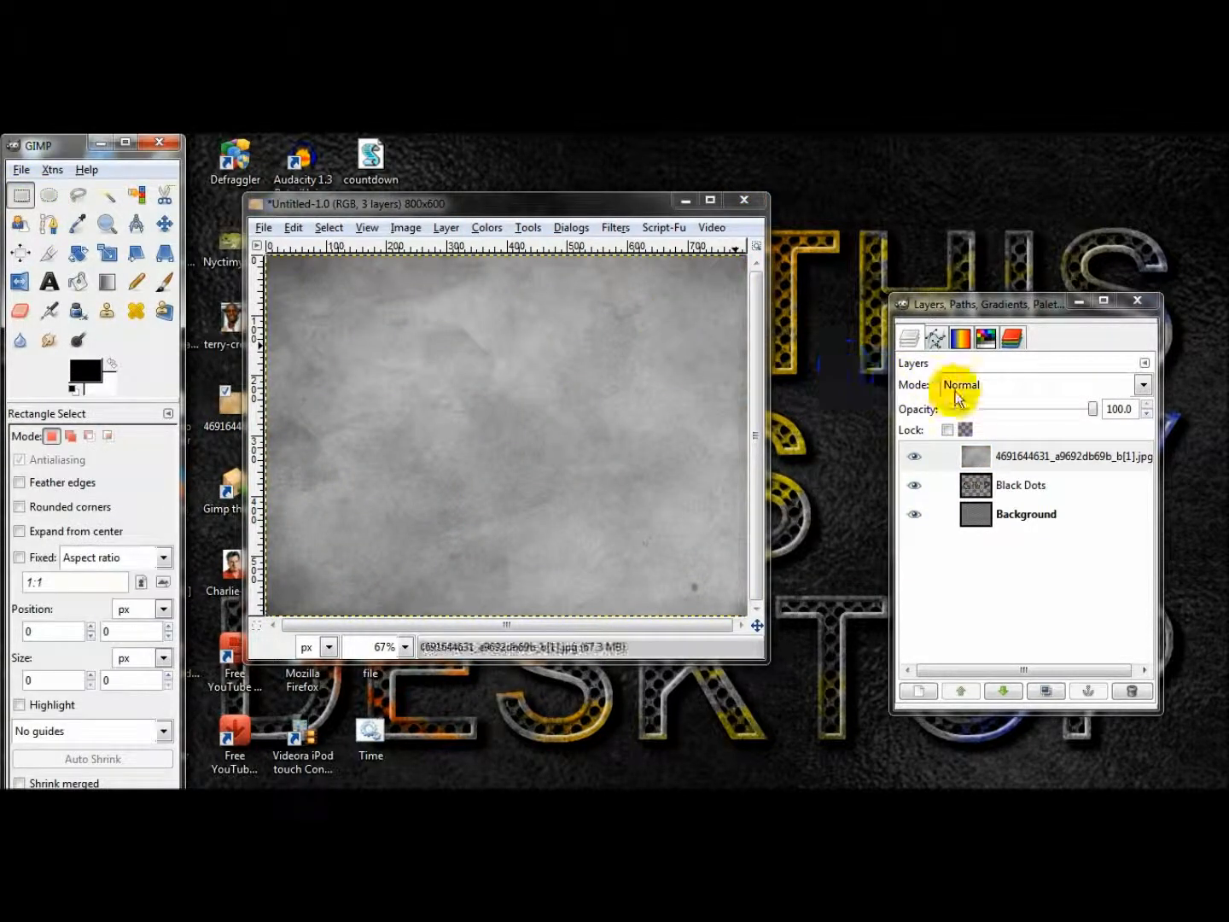
left_click(961, 384)
left_click(988, 461)
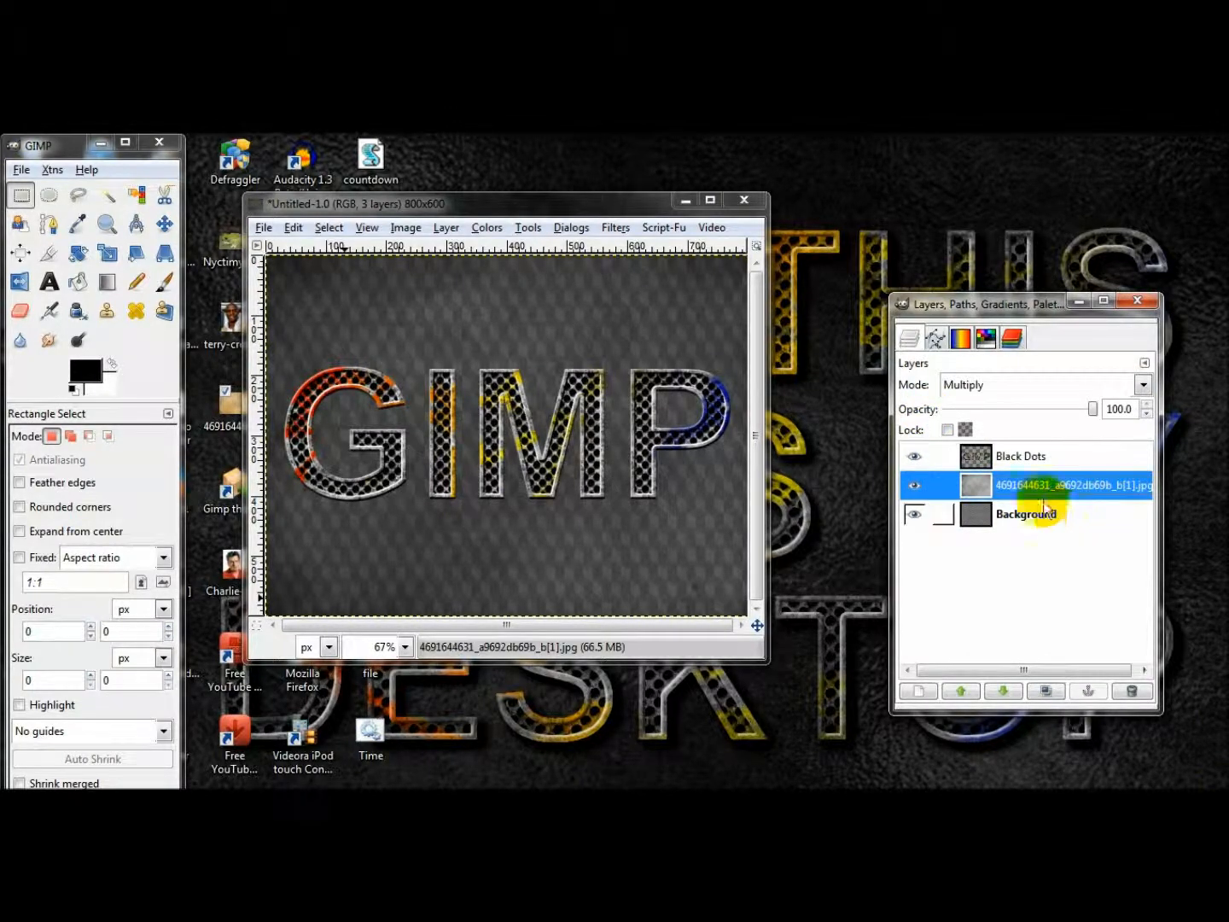
Duplicate the paper texture layer and set the copy's mode to Grain merge.
left_click(1047, 691)
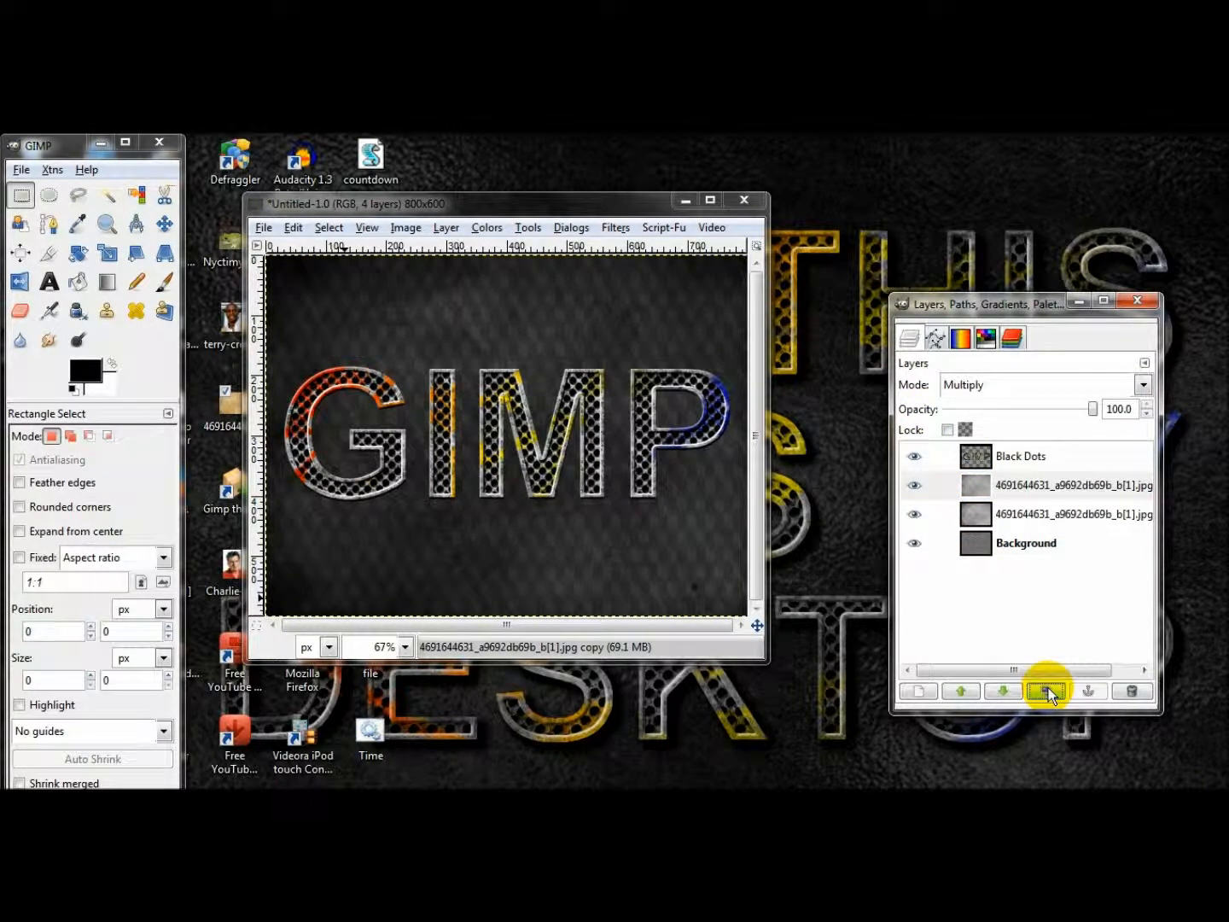
left_click(996, 390)
left_click(971, 513)
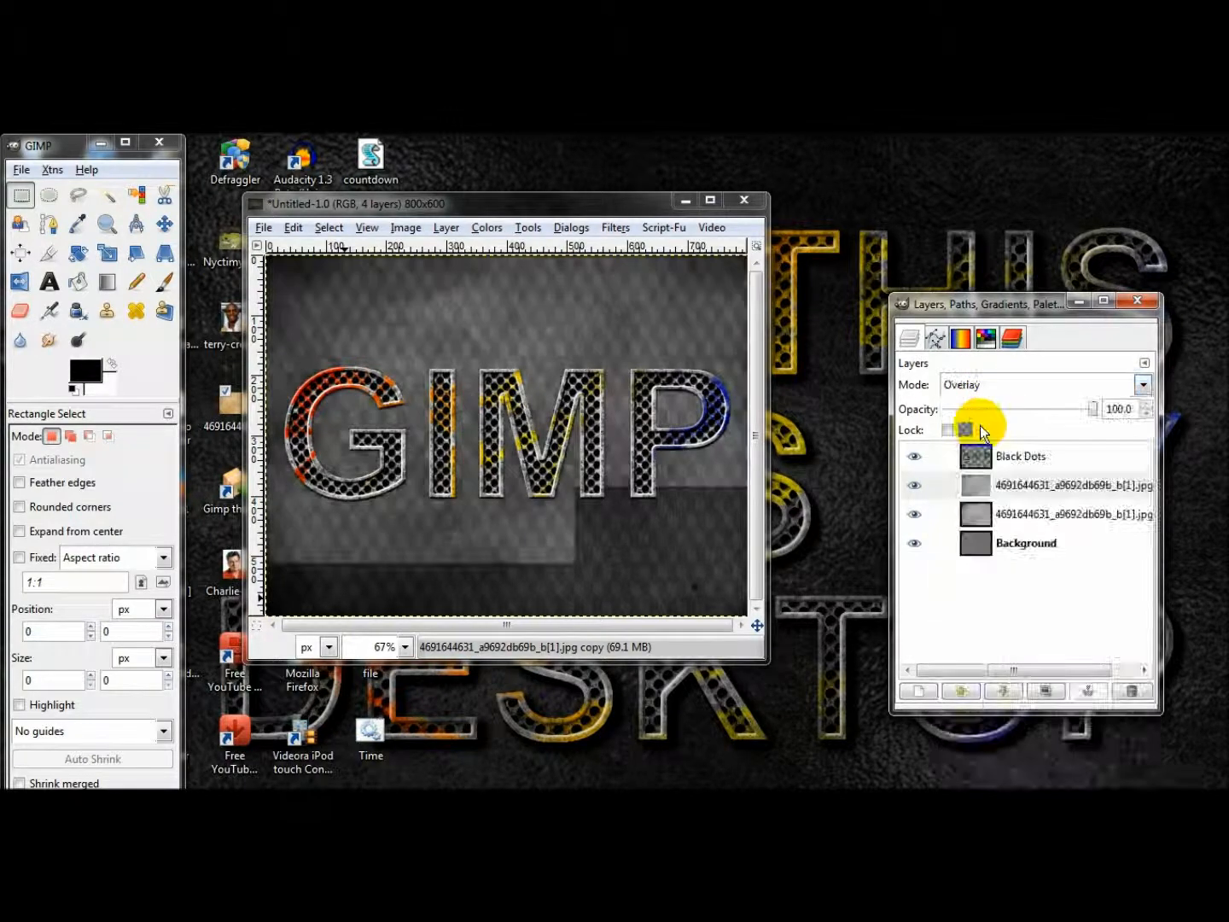
left_click(980, 385)
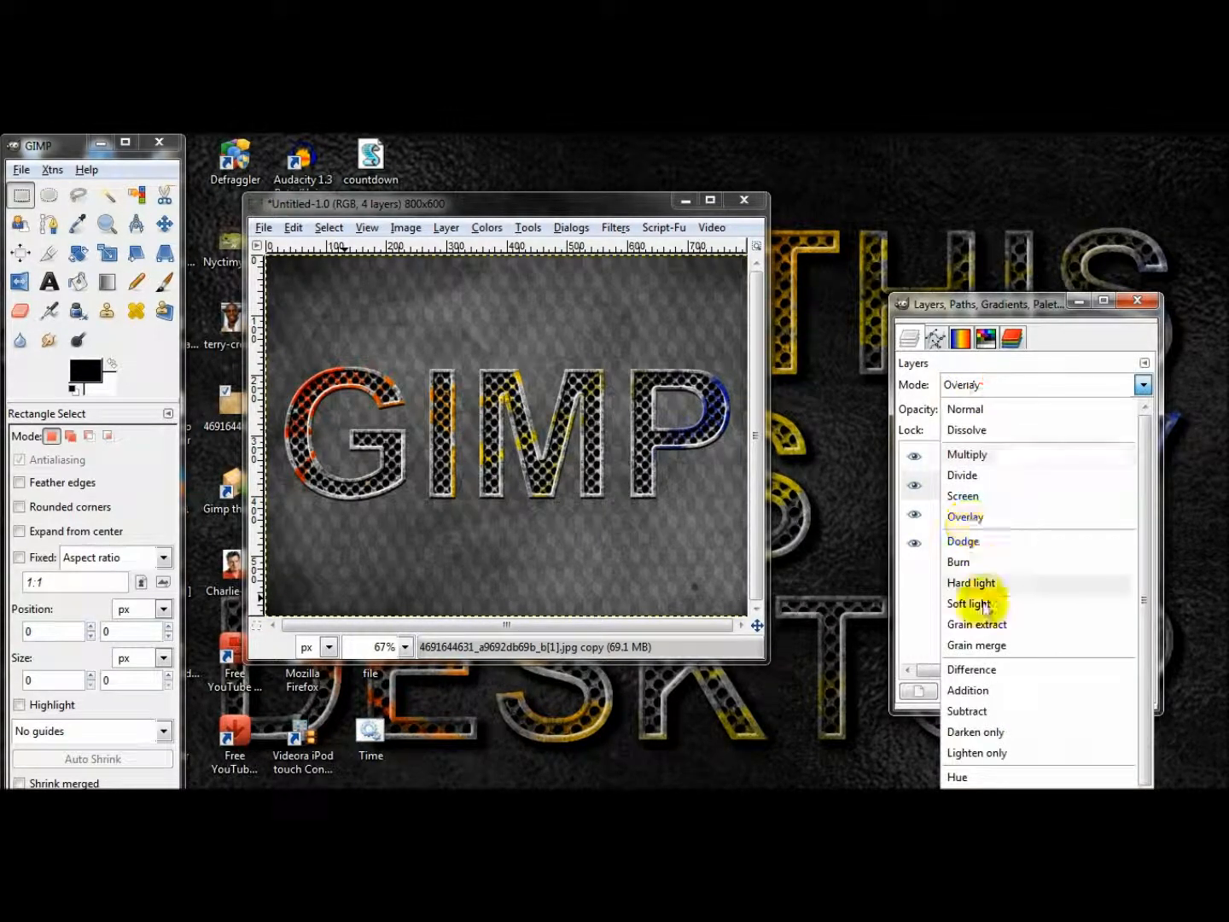
left_click(977, 646)
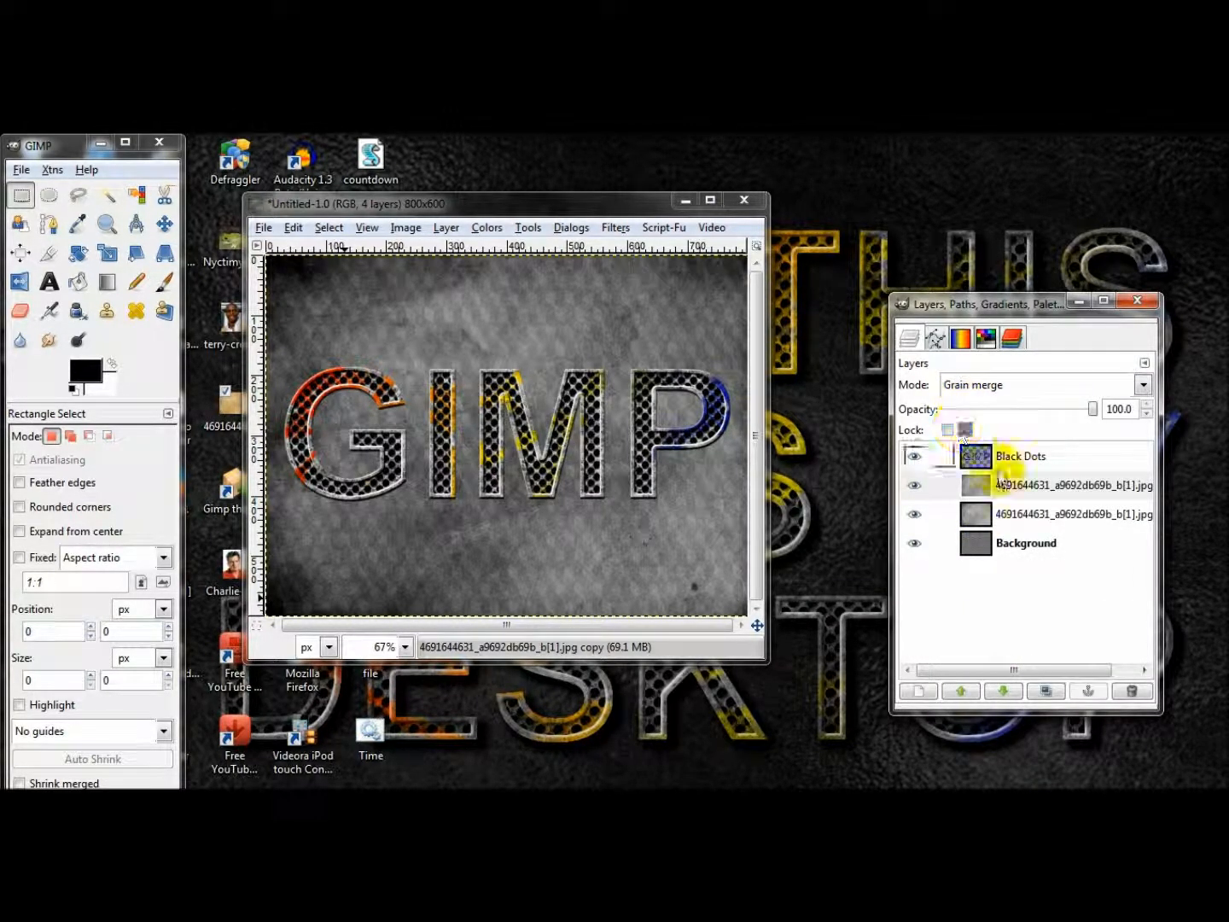
Merge all visible layers except Black Dots, expanded as necessary, hiding Black Dots for the merge and showing it again.
left_click(919, 455)
left_click(1033, 484)
right_click(1034, 485)
left_click(1081, 561)
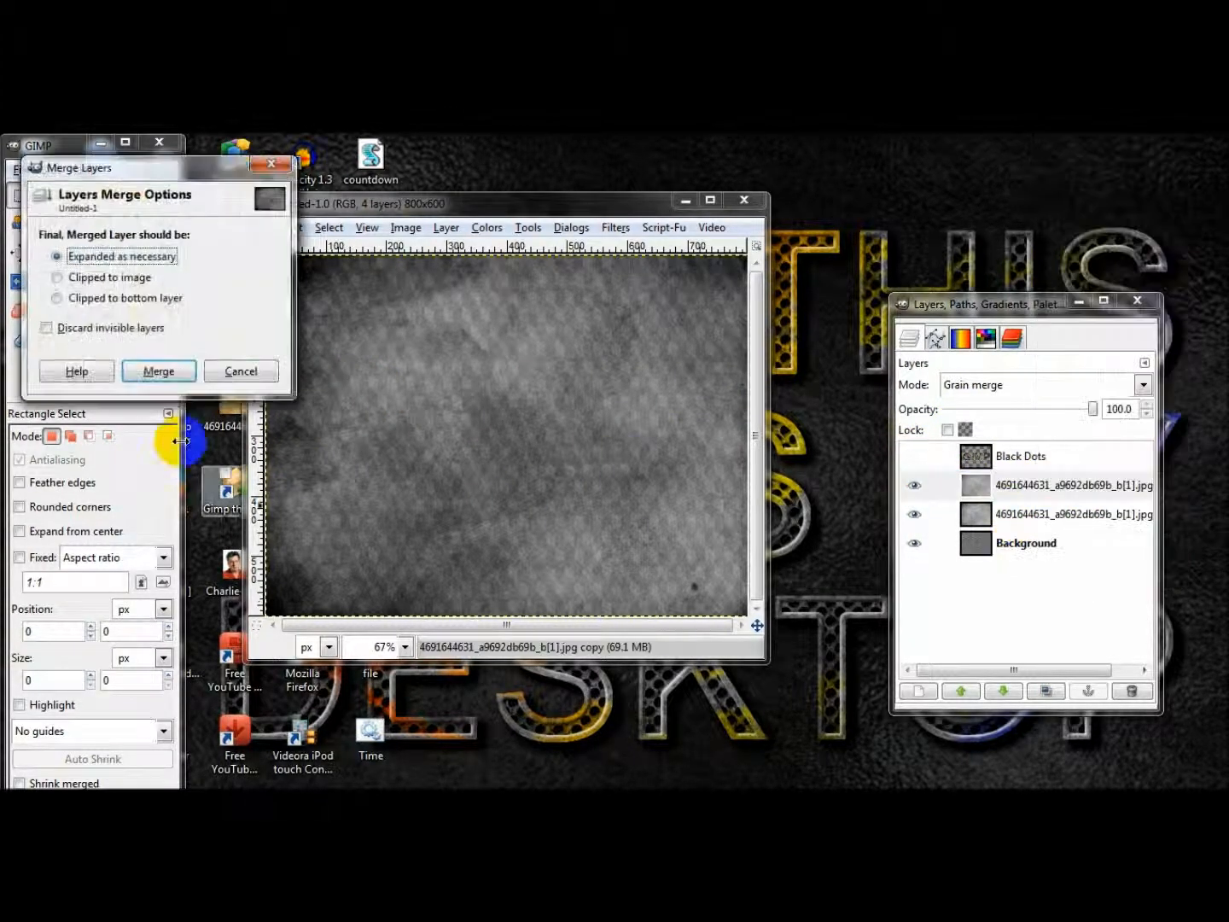
left_click(156, 371)
left_click_drag(976, 457, 907, 467)
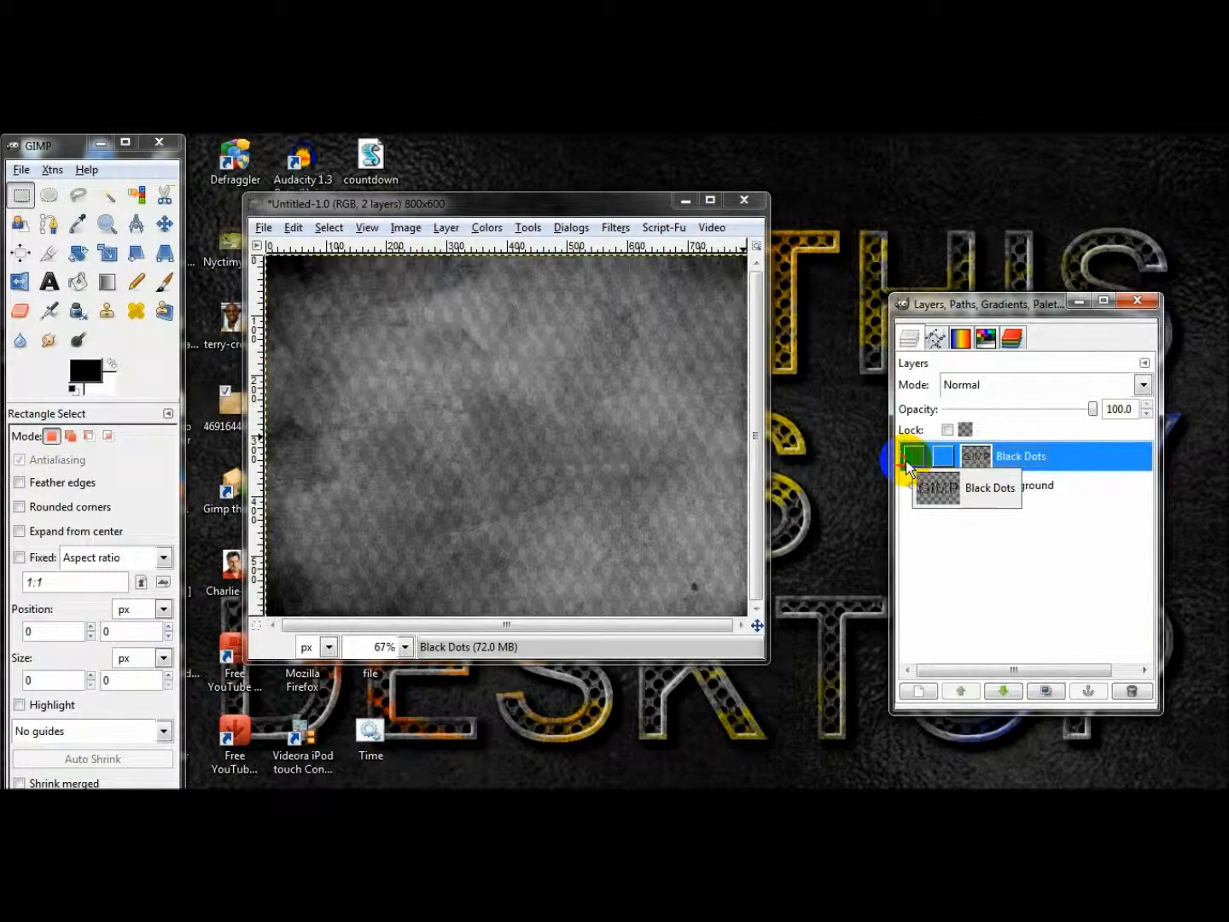
left_click(909, 460)
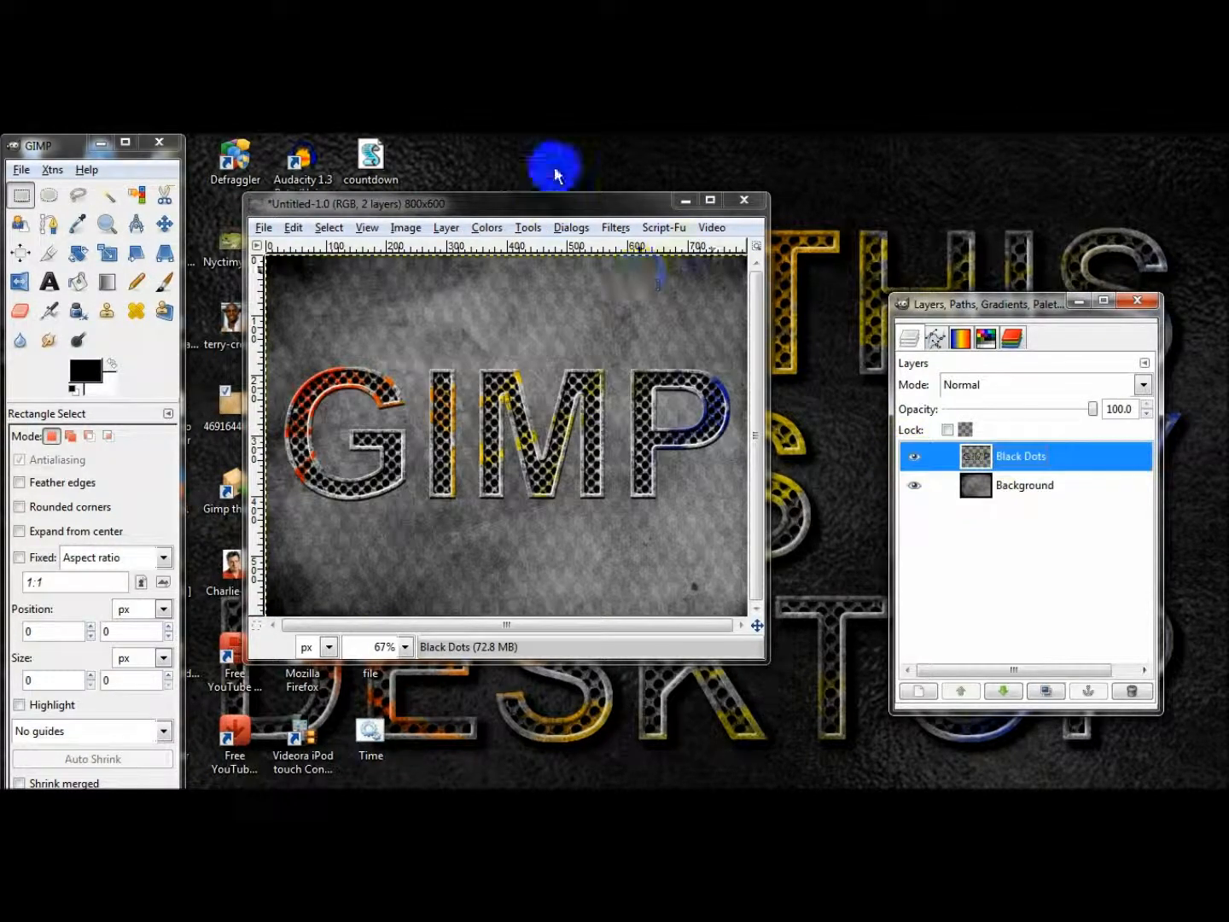
Apply a black drop shadow to the Black Dots layer with an X offset of 10, opacity 80 and resizing disallowed.
left_click(616, 226)
mouse_move(814, 386)
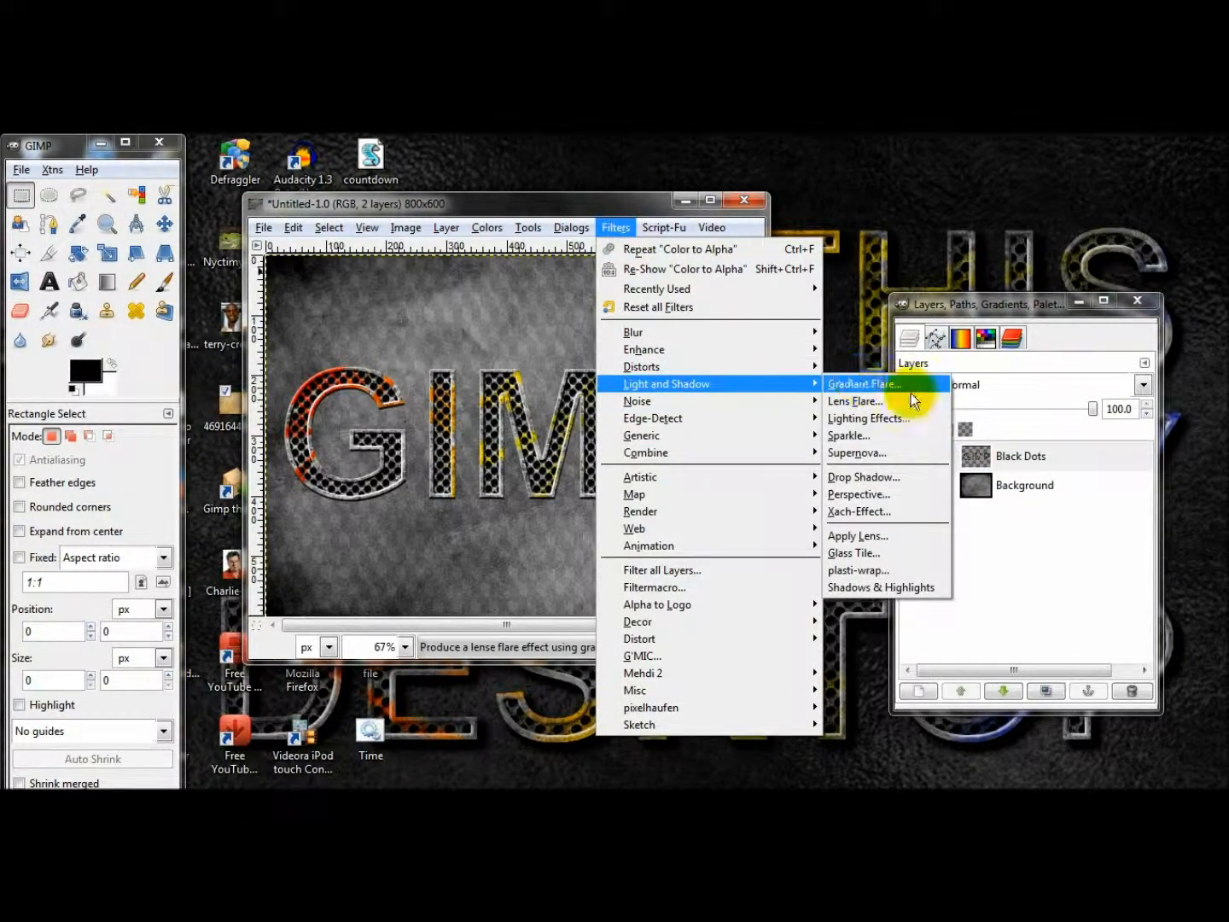
left_click(849, 477)
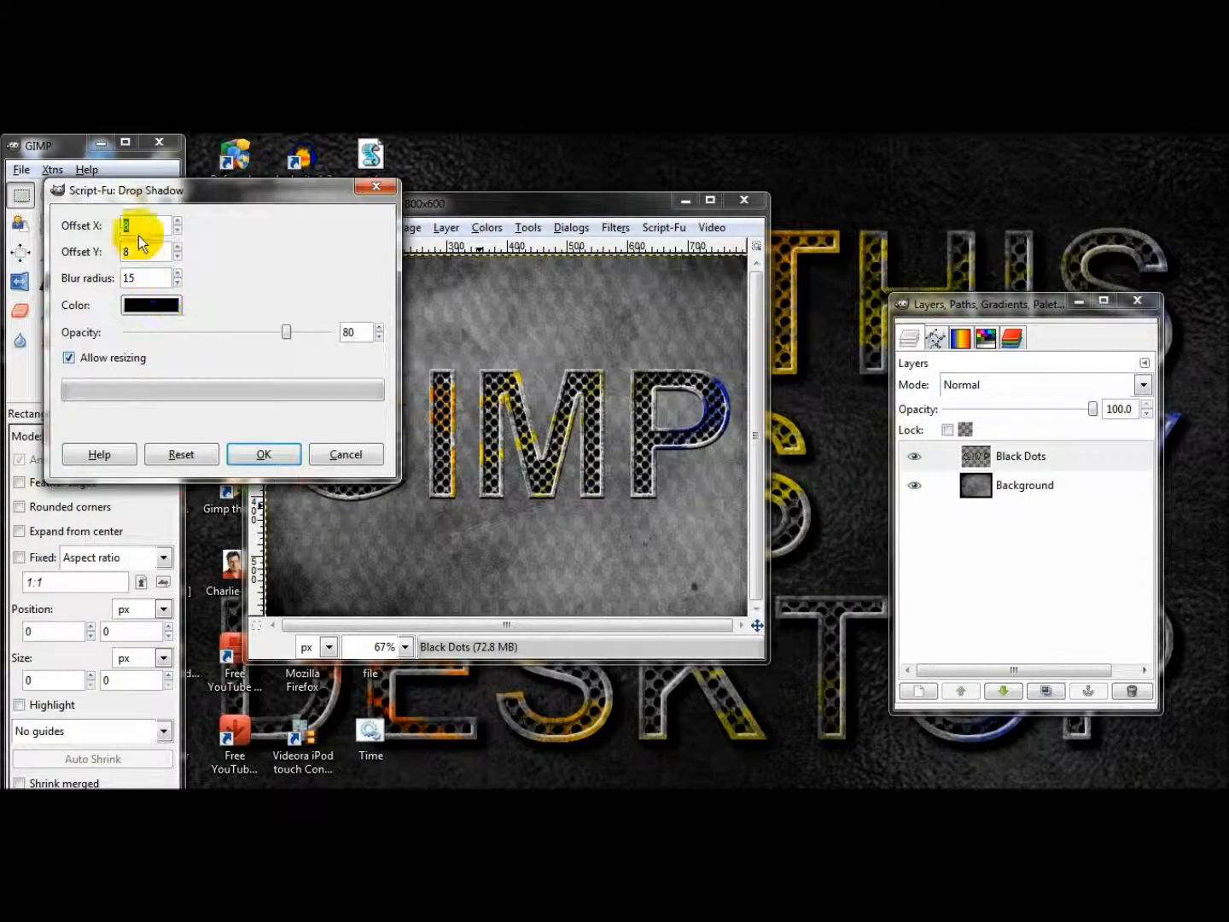
type("10")
key("Tab")
type("20")
left_click(82, 355)
left_click(257, 454)
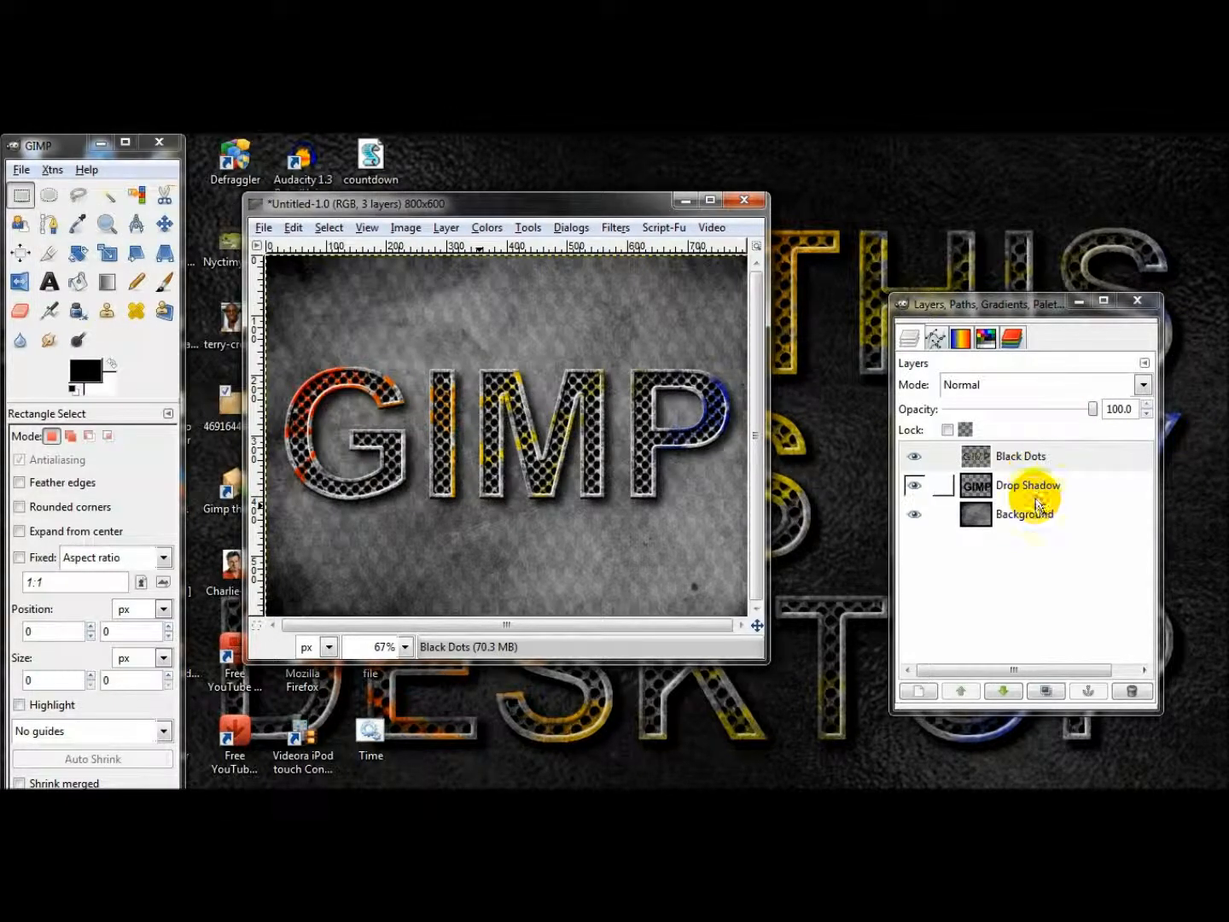
Duplicate the Drop Shadow layer and fit the copy to the image size.
left_click(1032, 489)
left_click(1045, 689)
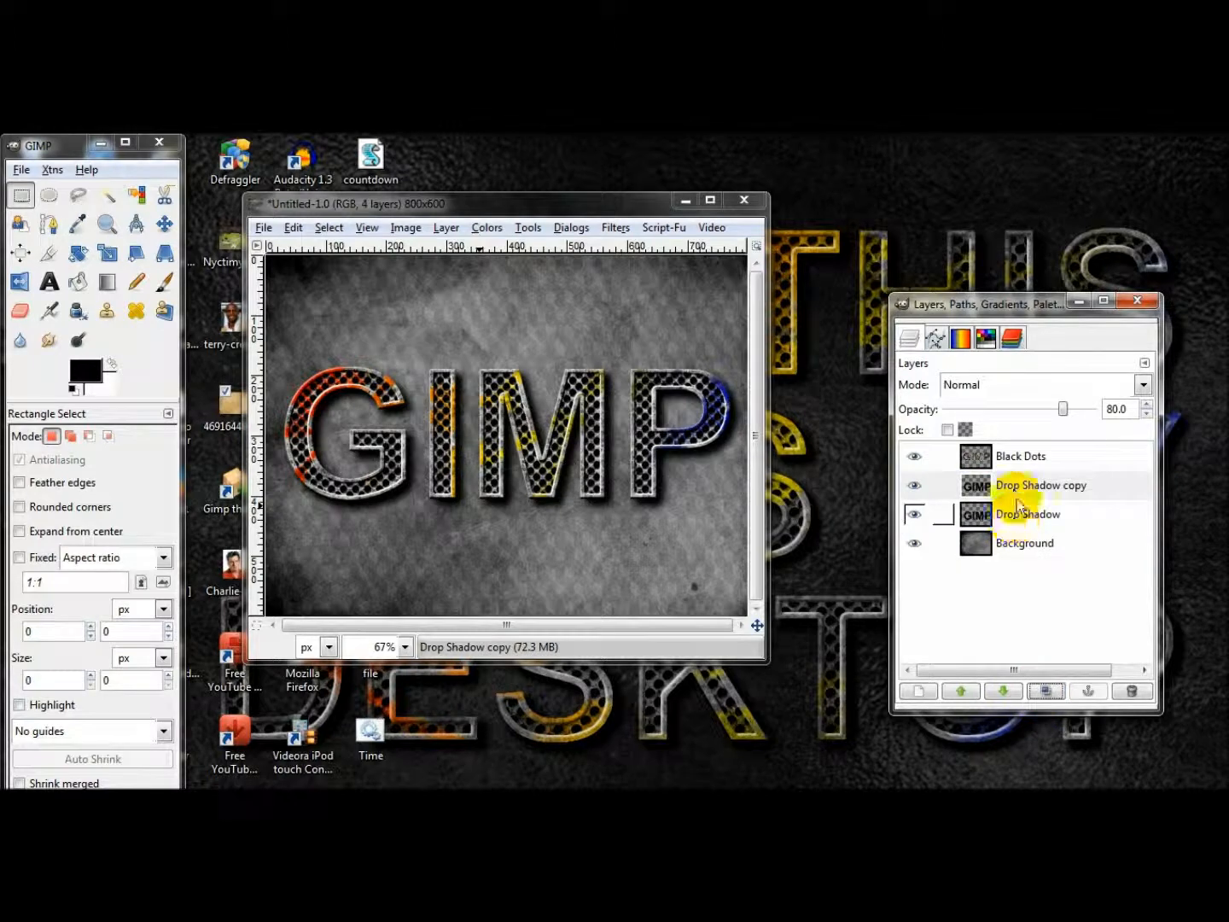
right_click(1018, 500)
left_click(1084, 297)
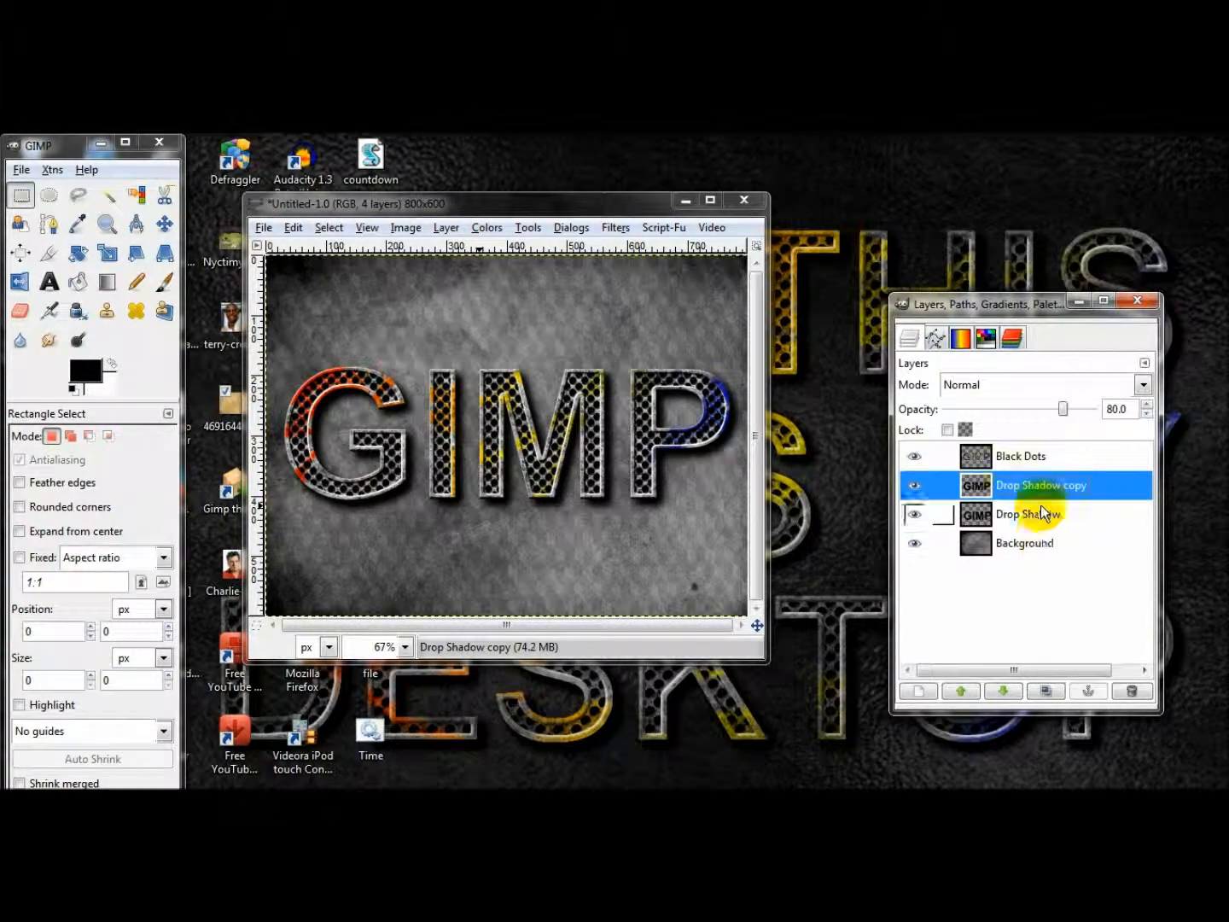
Fit the original Drop Shadow layer to the image size and flatten the image.
right_click(1041, 513)
left_click(1071, 298)
right_click(1024, 456)
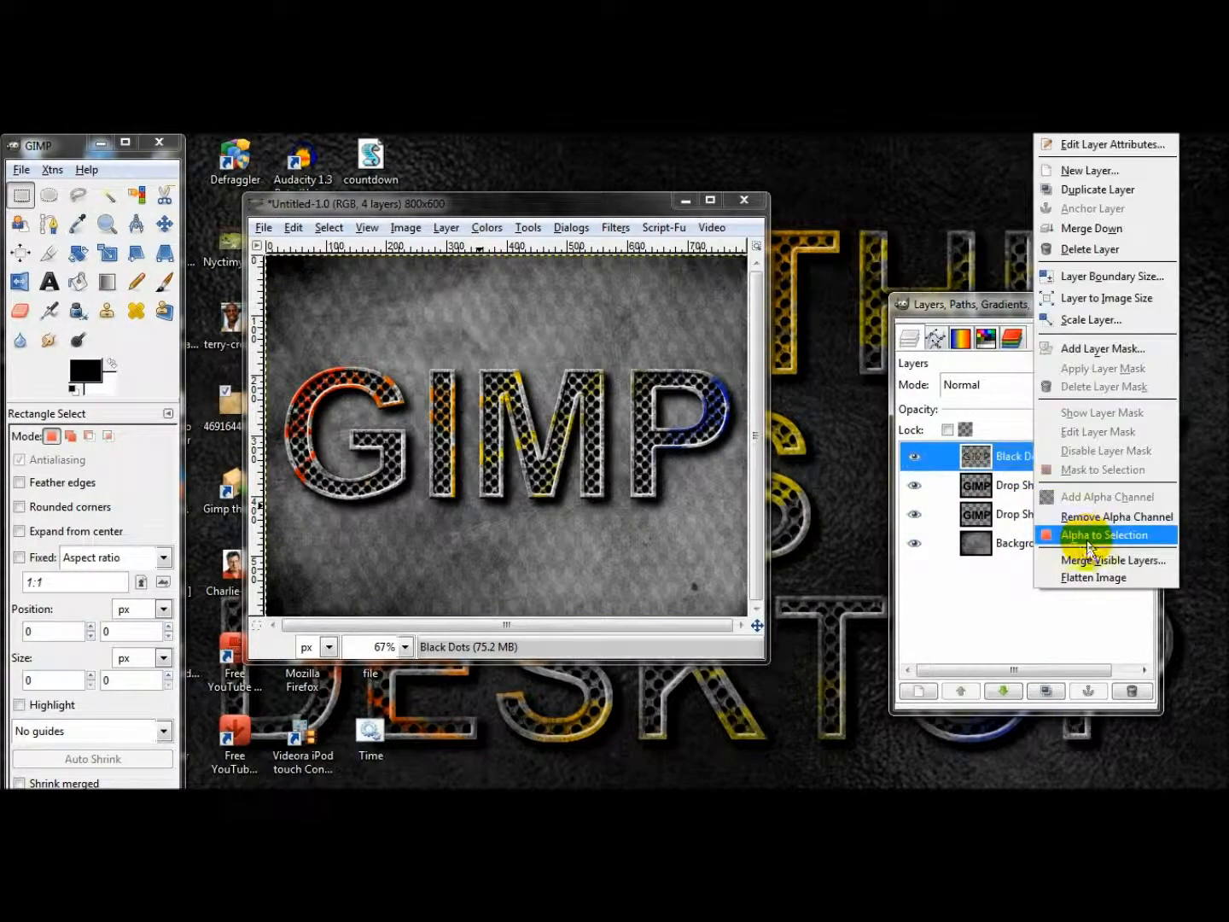
left_click(1089, 575)
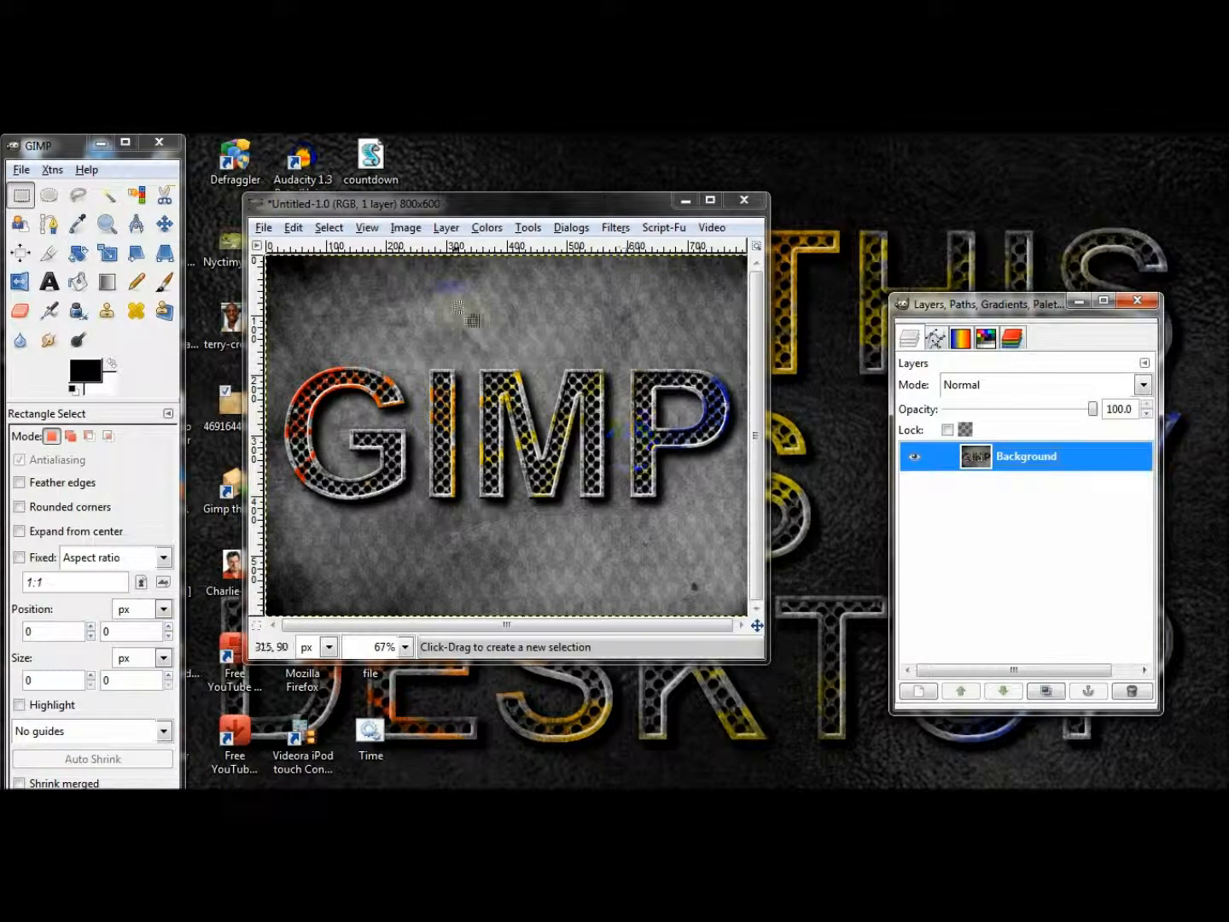